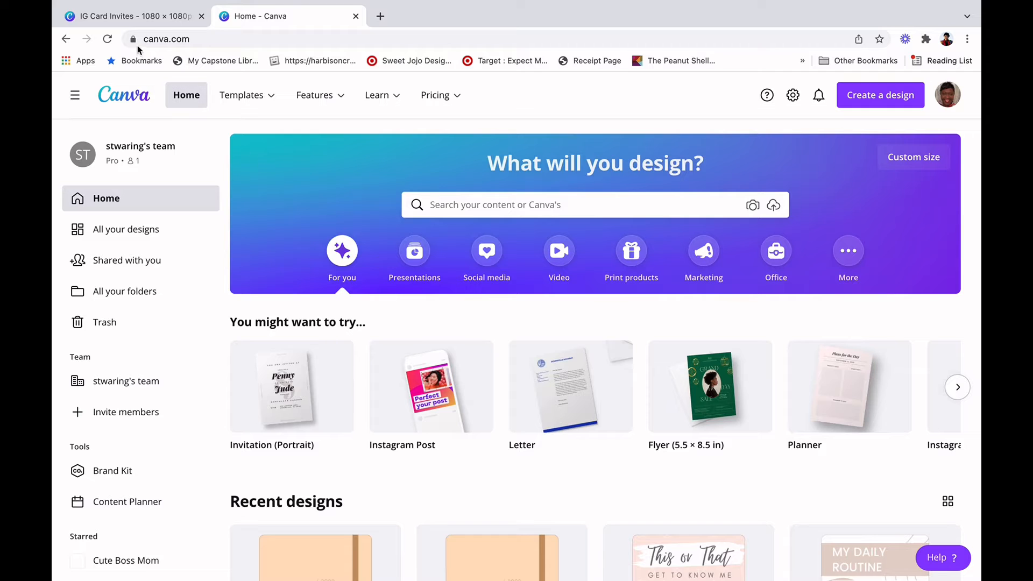
Bring up the IG Card Invites design and scroll through its Instagram post pages.
{"action": "left_click", "coordinate": [132, 24]}
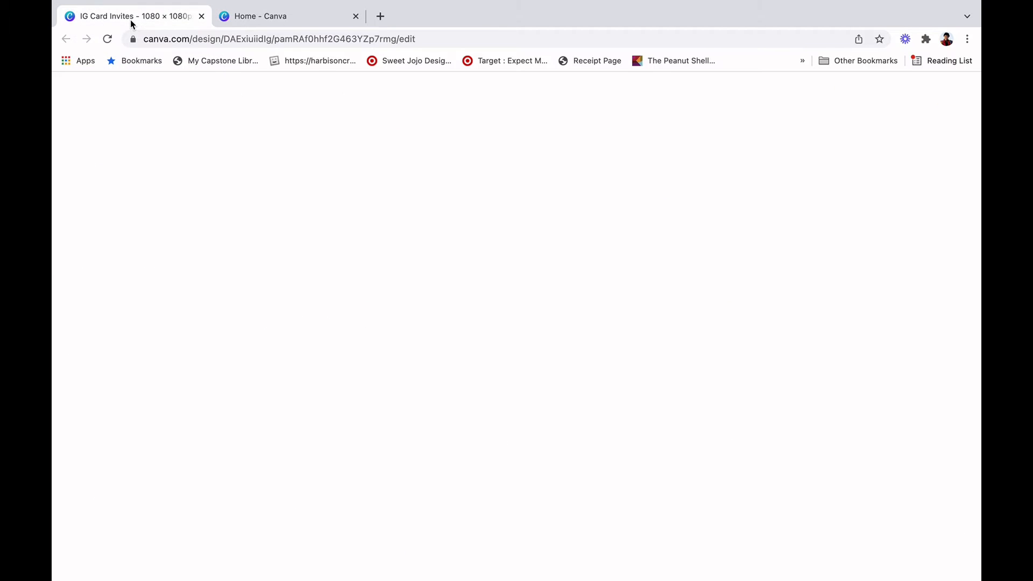
{"action": "scroll", "coordinate": [532, 407], "scroll_direction": "up", "scroll_amount": 10}
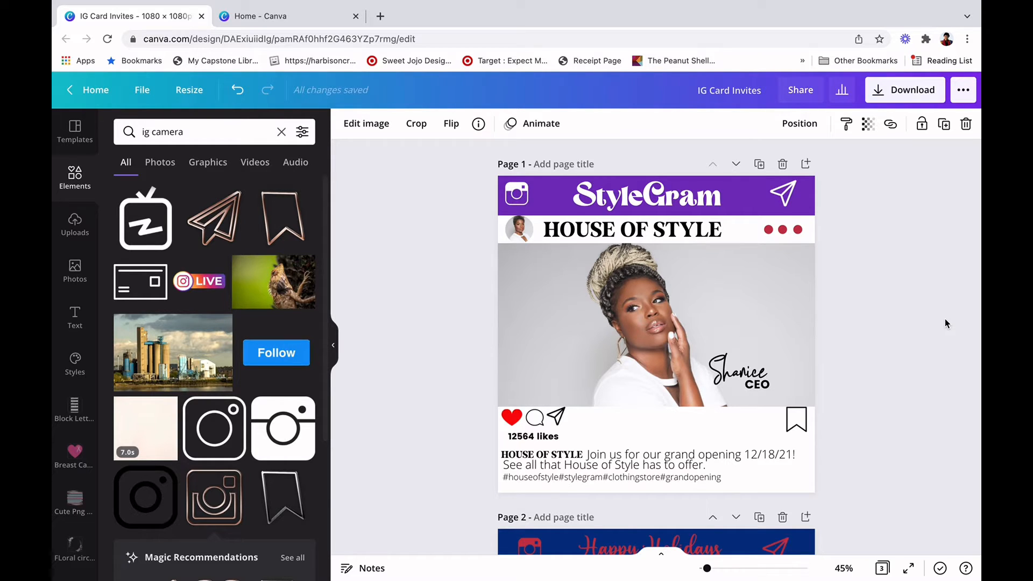
{"action": "scroll", "coordinate": [945, 318], "scroll_direction": "down", "scroll_amount": 8}
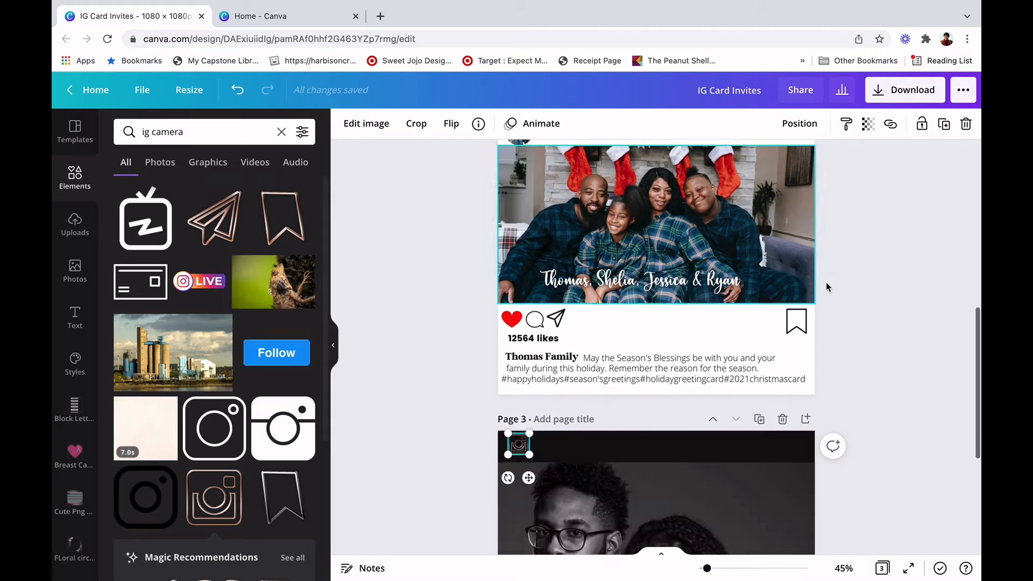
{"action": "scroll", "coordinate": [827, 286], "scroll_direction": "up", "scroll_amount": 3}
{"action": "scroll", "coordinate": [867, 278], "scroll_direction": "up", "scroll_amount": 3}
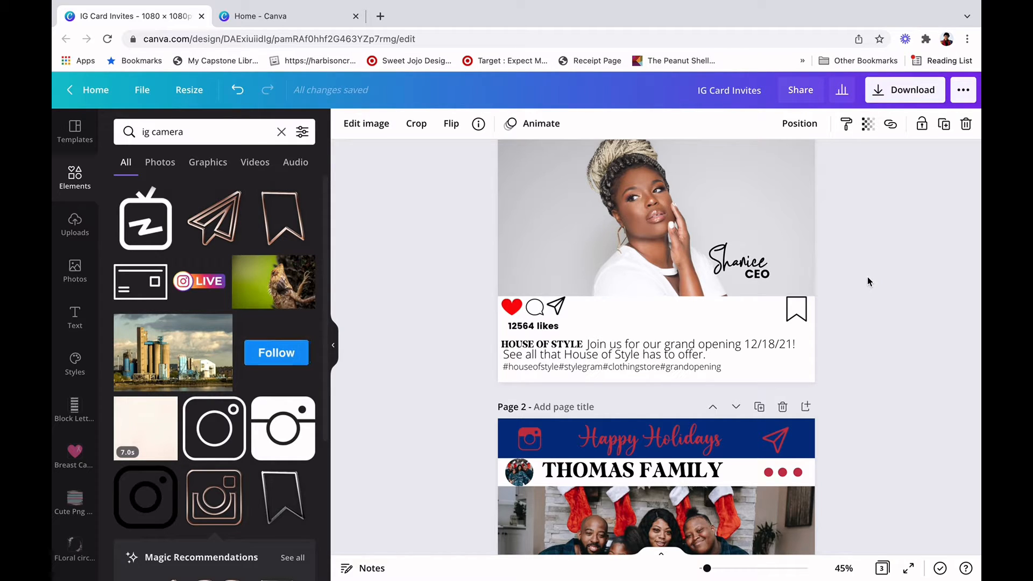
{"action": "scroll", "coordinate": [867, 276], "scroll_direction": "up", "scroll_amount": 1}
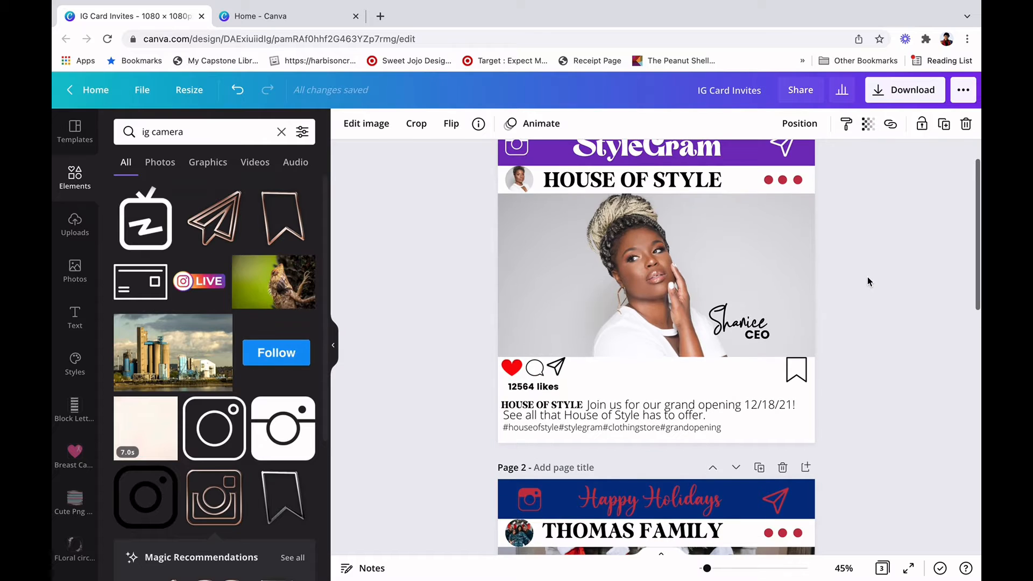
{"action": "left_click", "coordinate": [238, 21]}
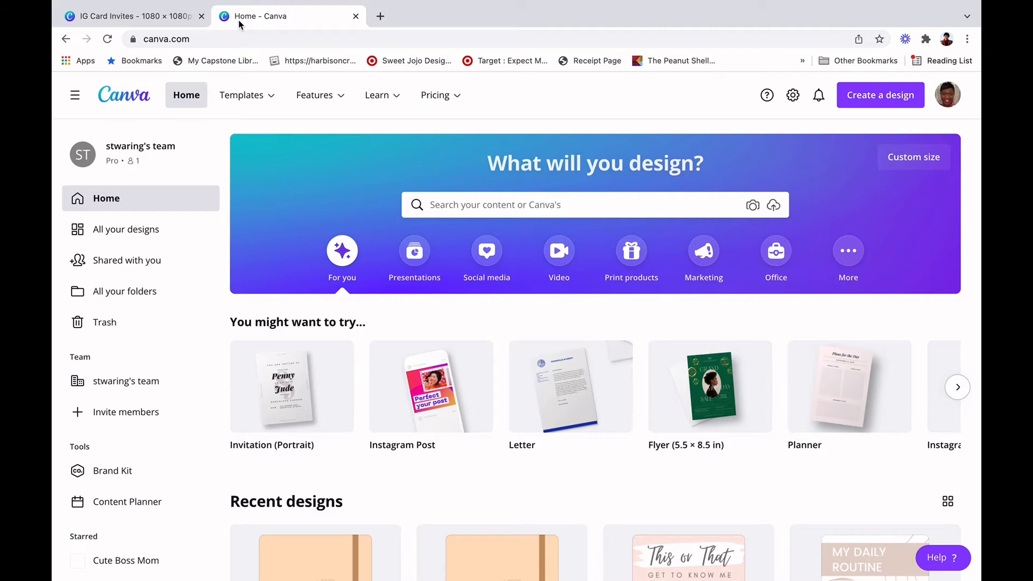
{"action": "left_click", "coordinate": [880, 99]}
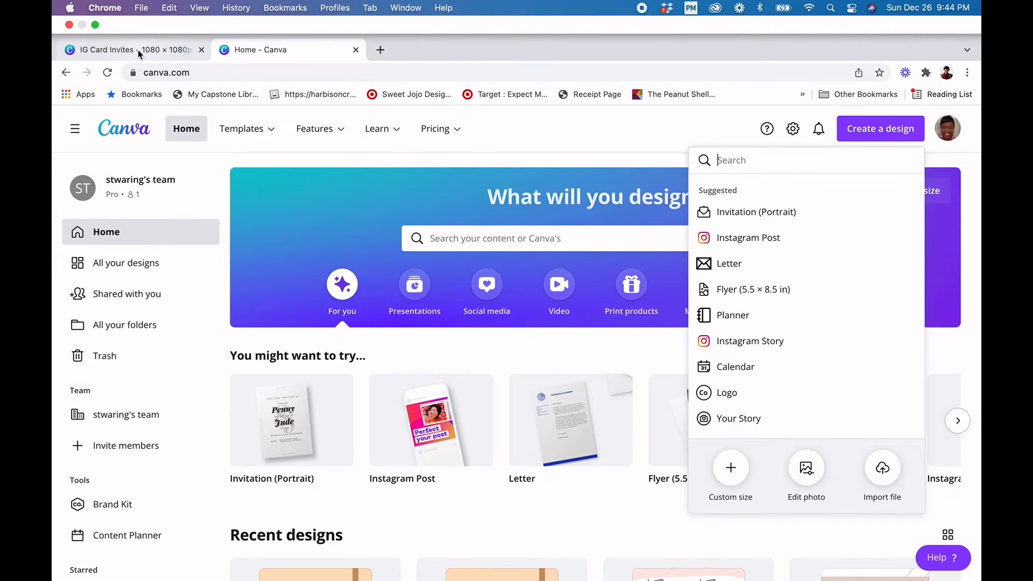
{"action": "left_click", "coordinate": [139, 51]}
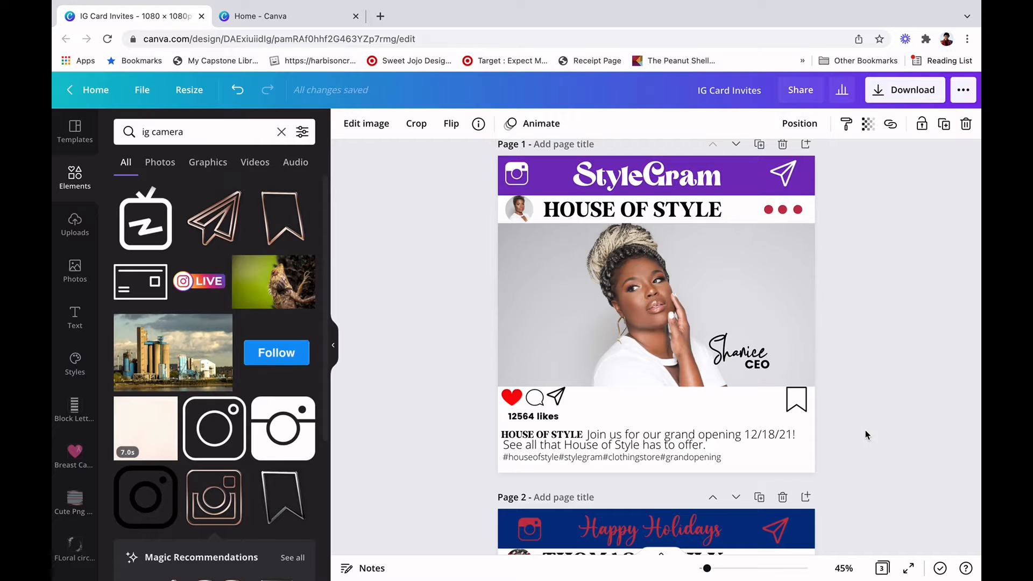
{"action": "scroll", "coordinate": [866, 433], "scroll_direction": "down", "scroll_amount": 4}
{"action": "scroll", "coordinate": [866, 434], "scroll_direction": "down", "scroll_amount": 2}
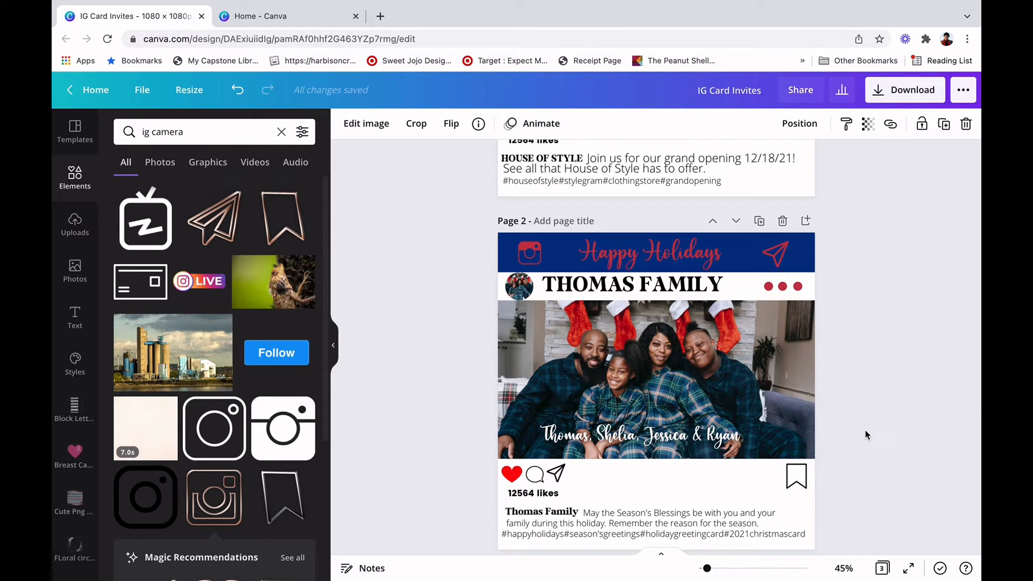
{"action": "scroll", "coordinate": [865, 432], "scroll_direction": "down", "scroll_amount": 1}
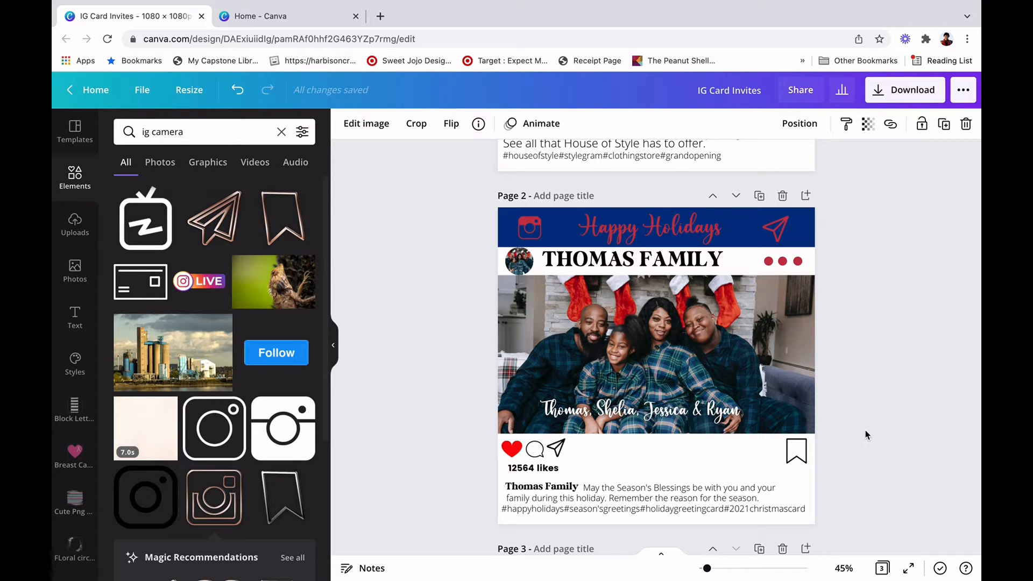
Add a blank page after the Thomas Family card and show the YouTube IG POST video pics photos.
{"action": "left_click", "coordinate": [805, 195]}
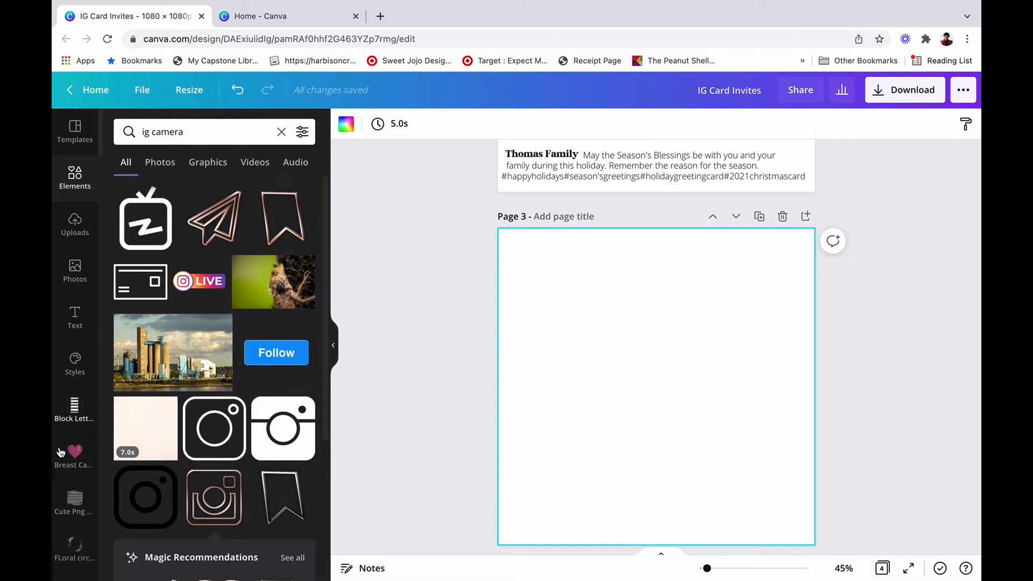
{"action": "scroll", "coordinate": [68, 511], "scroll_direction": "down", "scroll_amount": 10}
{"action": "scroll", "coordinate": [65, 516], "scroll_direction": "down", "scroll_amount": 5}
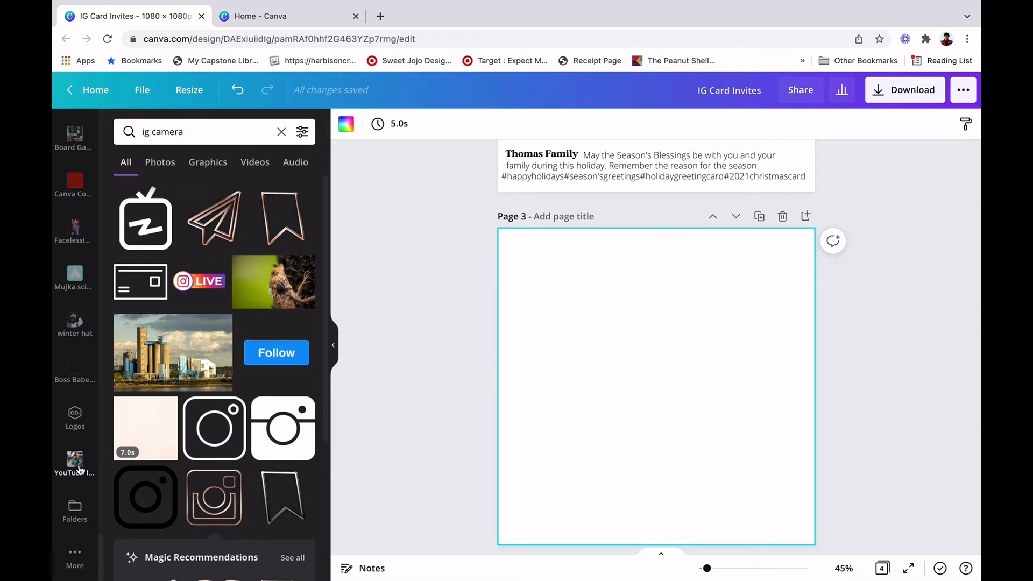
{"action": "left_click", "coordinate": [76, 464]}
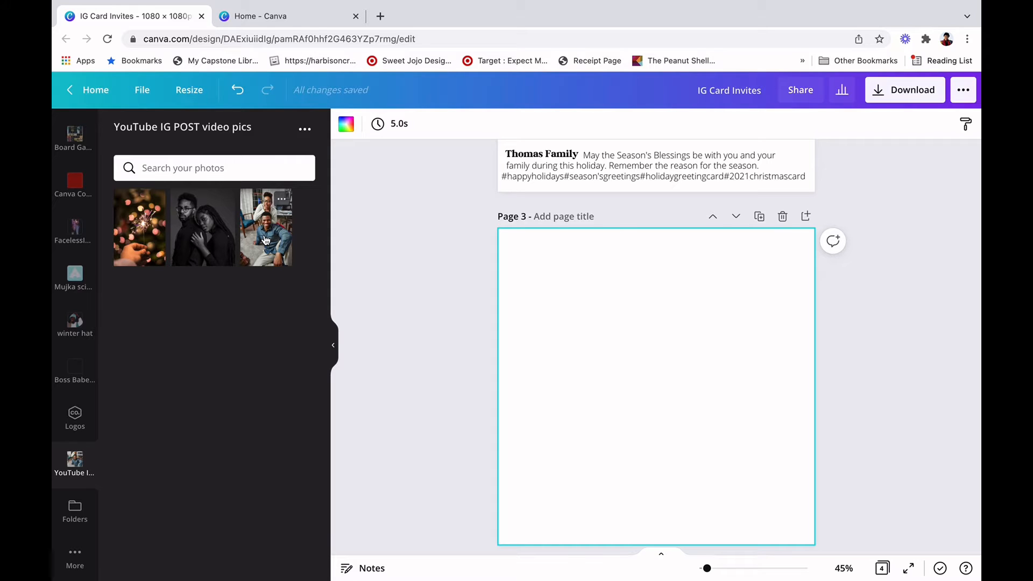
Add the black-and-white couple photo to page 3 and stretch it edge to edge as a banner.
{"action": "left_click", "coordinate": [216, 237]}
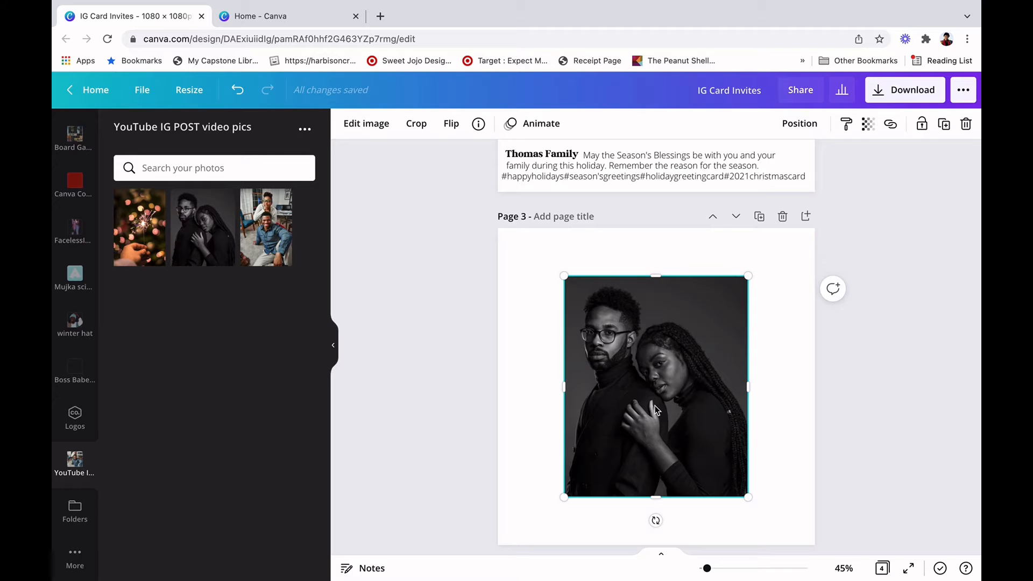
{"action": "left_click_drag", "start_coordinate": [654, 397], "coordinate": [653, 381]}
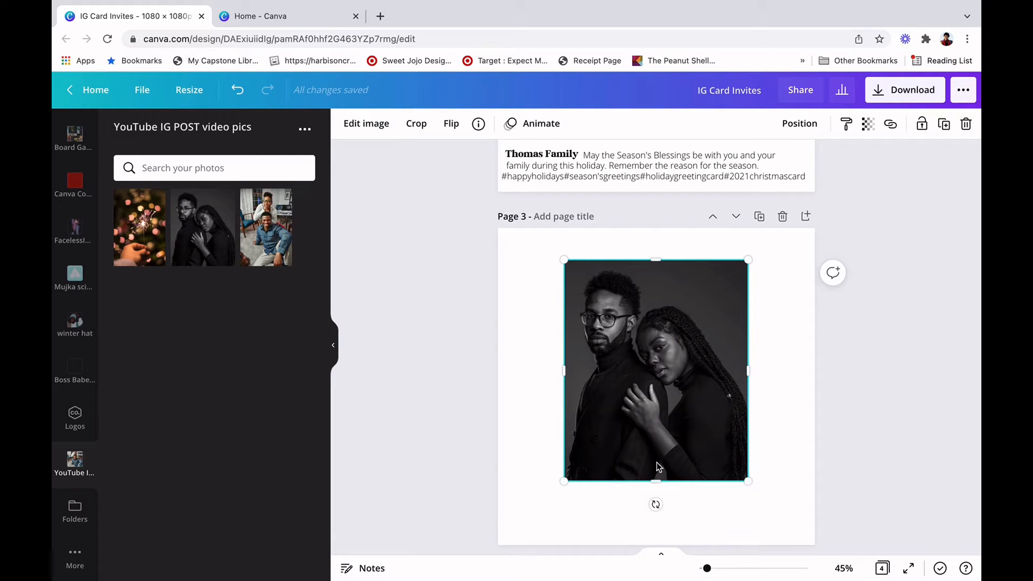
{"action": "left_click_drag", "start_coordinate": [656, 480], "coordinate": [655, 420]}
{"action": "left_click_drag", "start_coordinate": [564, 339], "coordinate": [498, 334]}
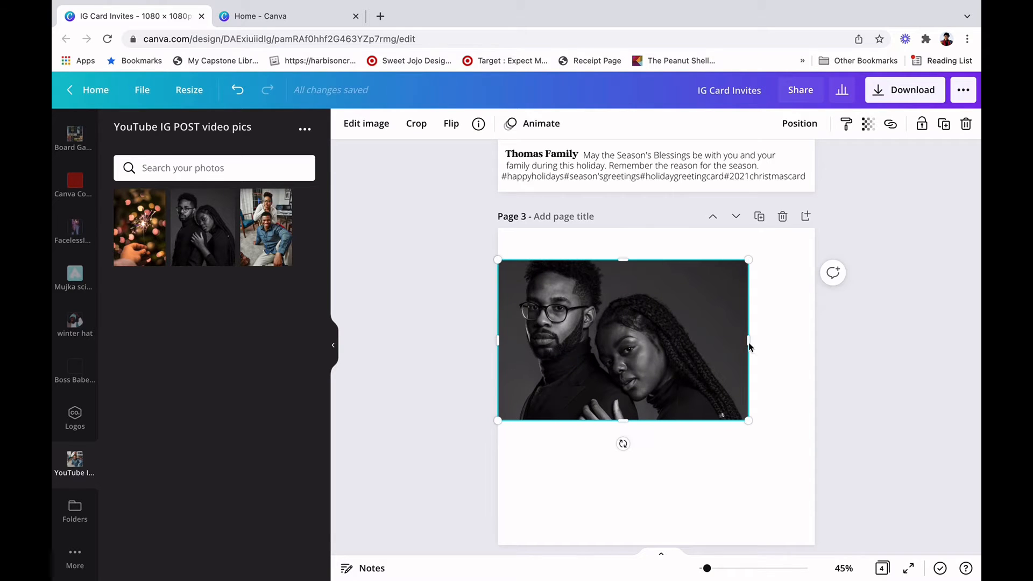
{"action": "left_click_drag", "start_coordinate": [748, 337], "coordinate": [812, 331]}
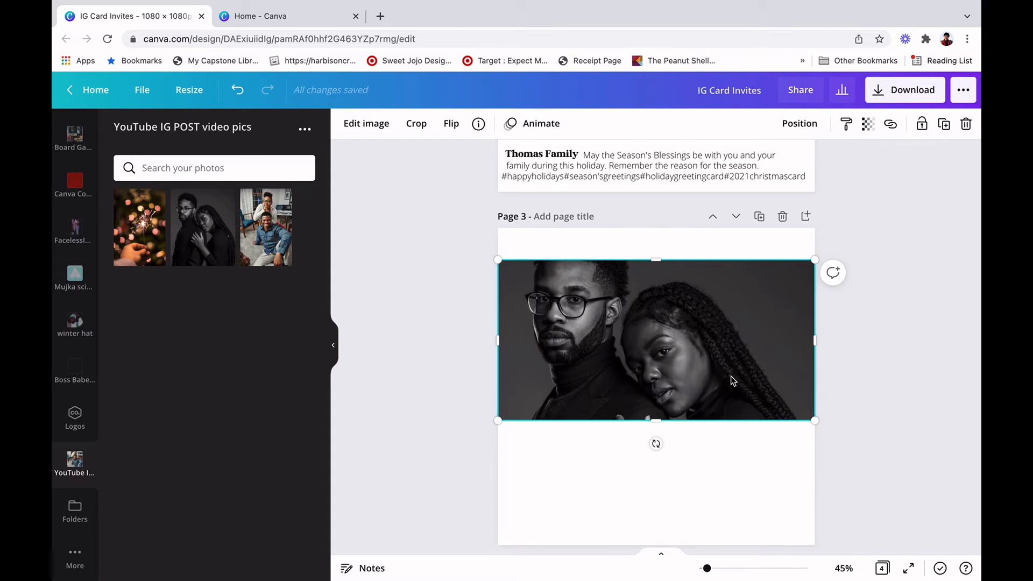
{"action": "left_click_drag", "start_coordinate": [657, 423], "coordinate": [657, 448]}
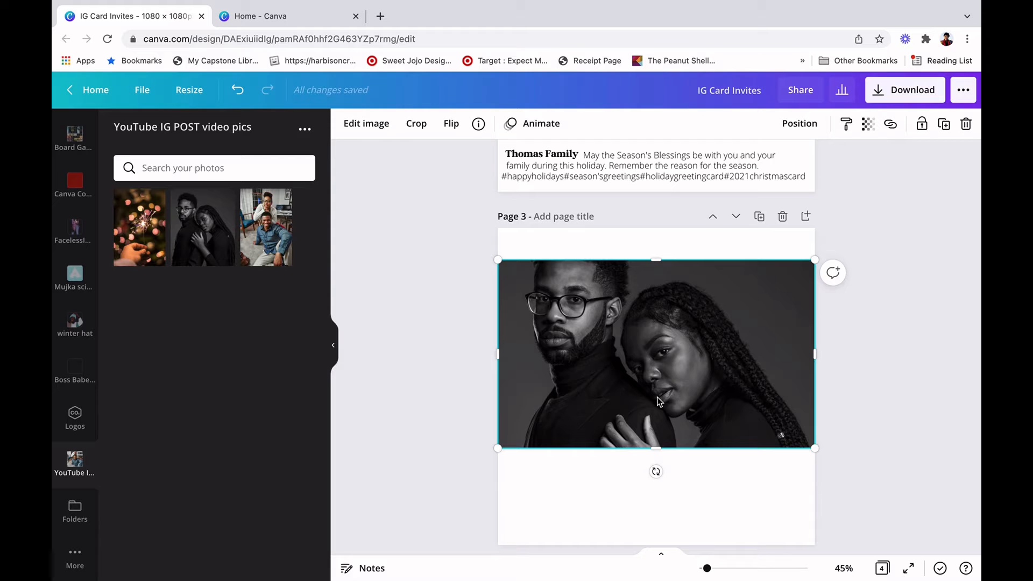
{"action": "mouse_move", "coordinate": [658, 410]}
{"action": "left_mouse_down"}
{"action": "mouse_move", "coordinate": [658, 429]}
{"action": "mouse_move", "coordinate": [656, 413]}
{"action": "left_mouse_up"}
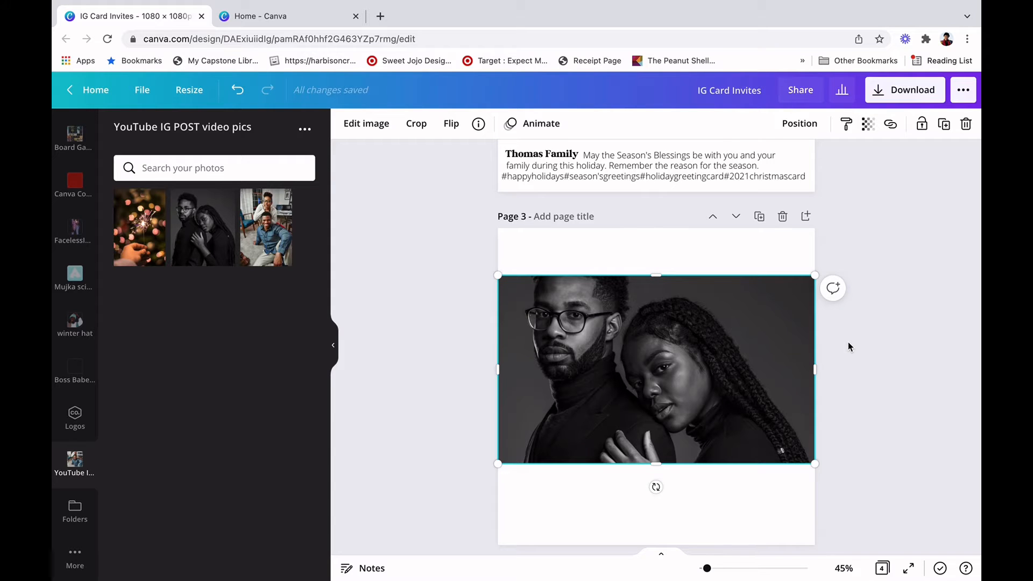
Return to the Elements library and clear the 'ig camera' search.
{"action": "scroll", "coordinate": [848, 341], "scroll_direction": "up", "scroll_amount": 6}
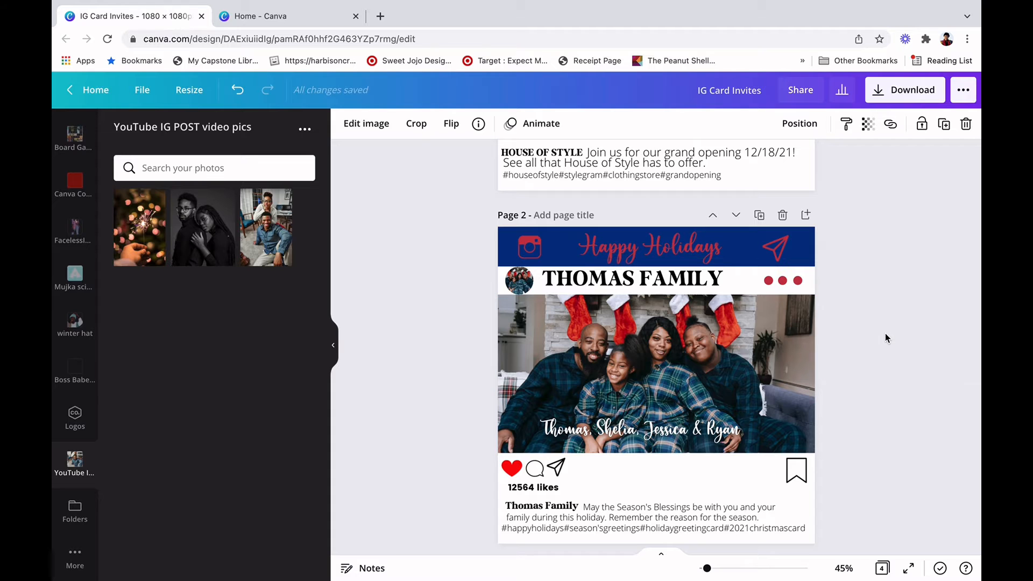
{"action": "scroll", "coordinate": [885, 334], "scroll_direction": "down", "scroll_amount": 5}
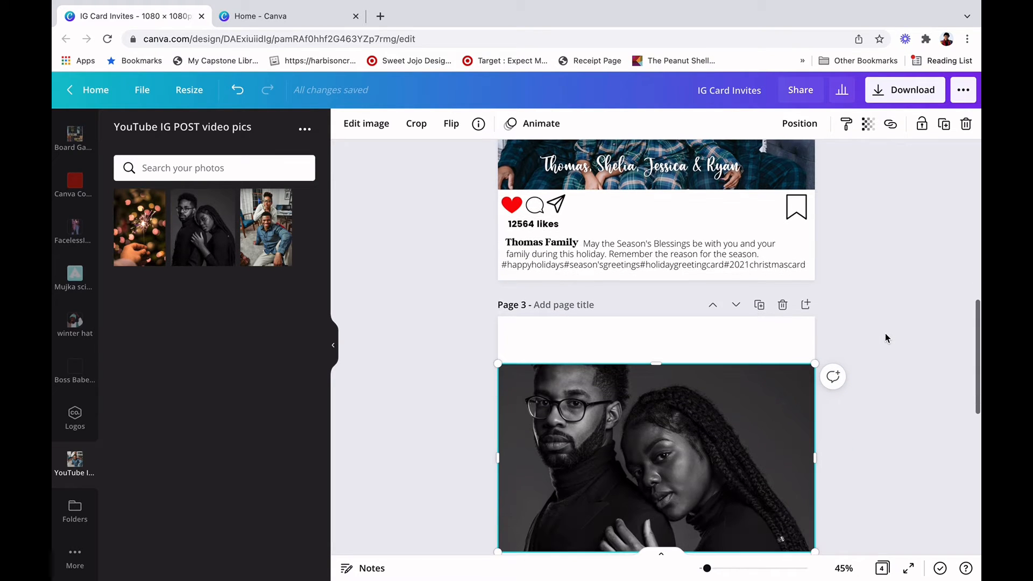
{"action": "scroll", "coordinate": [57, 273], "scroll_direction": "up", "scroll_amount": 5}
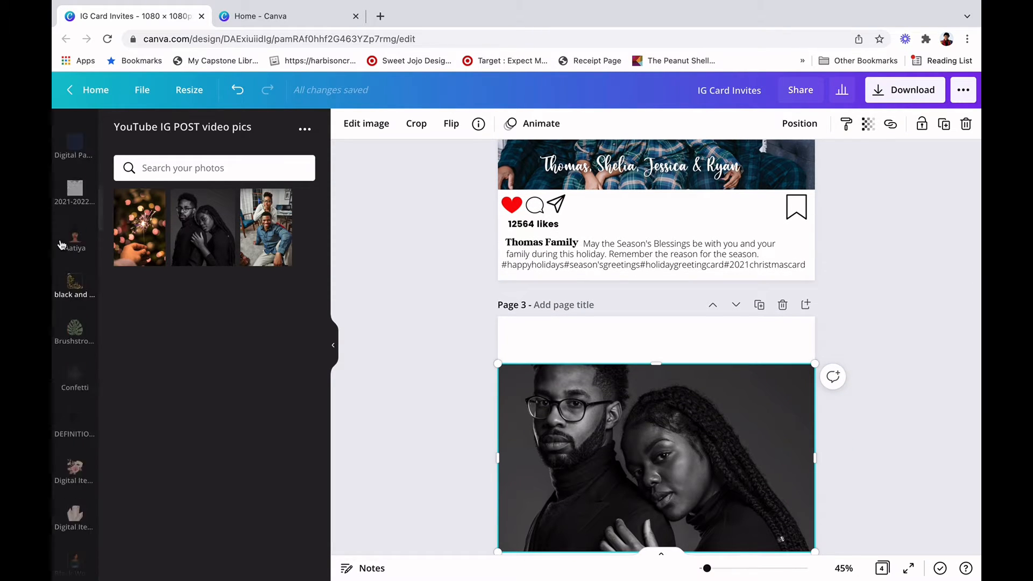
{"action": "left_click", "coordinate": [77, 184]}
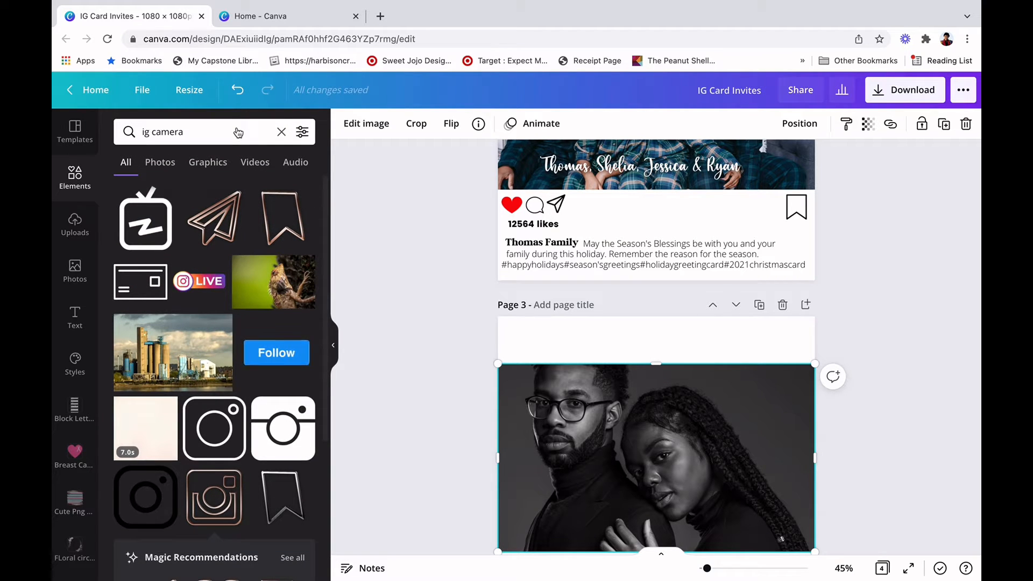
{"action": "left_click", "coordinate": [280, 133]}
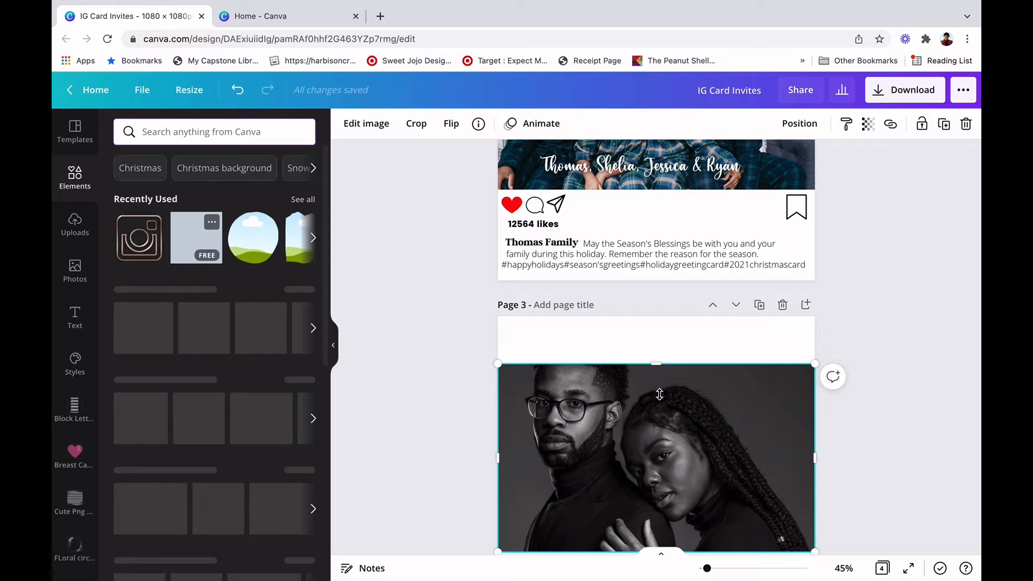
Add a square shape and stretch it into a full-width bar at the top of page 3.
{"action": "key", "text": "r"}
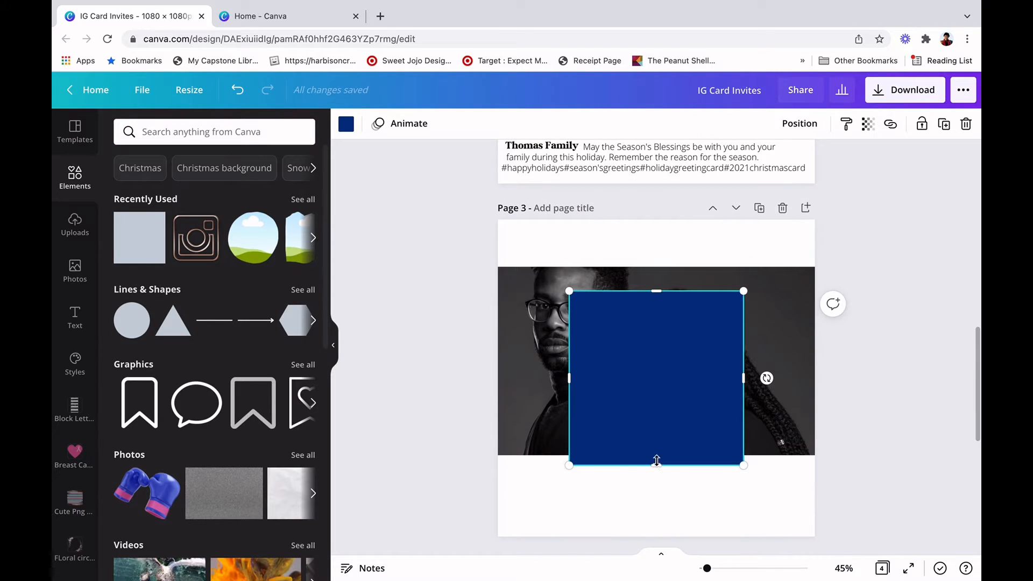
{"action": "left_click_drag", "start_coordinate": [656, 461], "coordinate": [498, 306]}
{"action": "left_click_drag", "start_coordinate": [744, 306], "coordinate": [826, 305]}
{"action": "left_click_drag", "start_coordinate": [666, 293], "coordinate": [658, 266]}
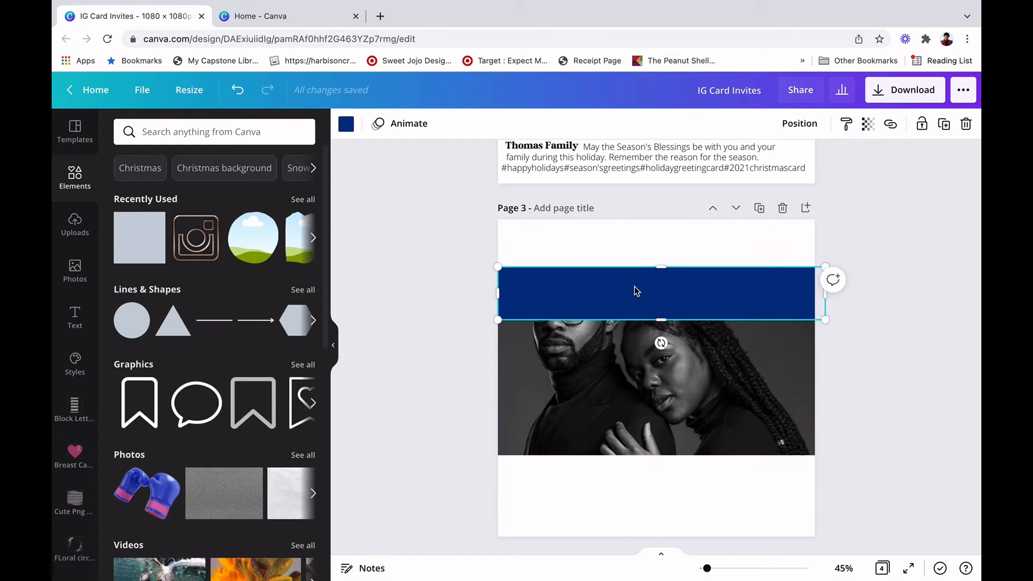
{"action": "left_click_drag", "start_coordinate": [628, 281], "coordinate": [625, 237]}
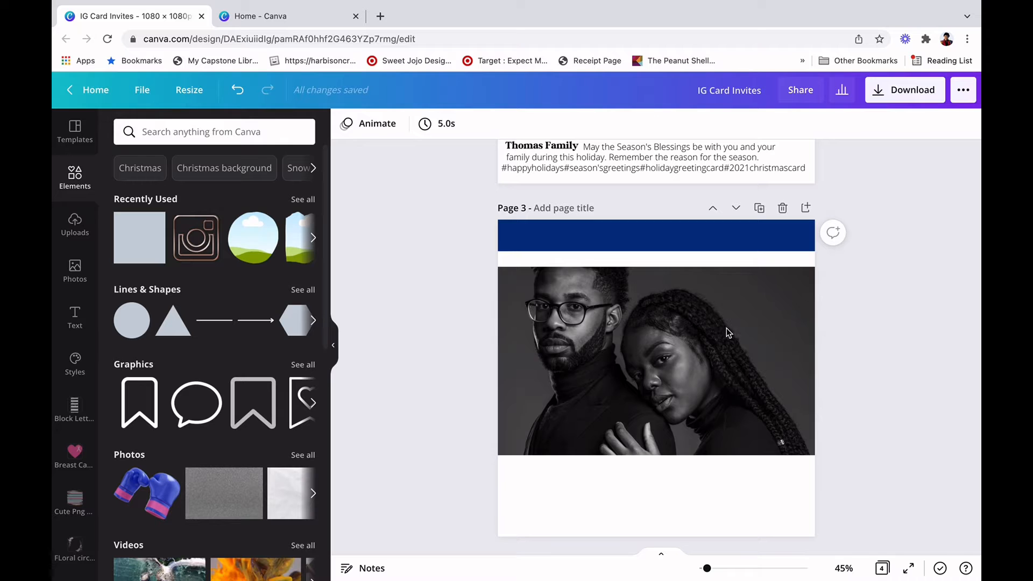
Recolour the bar to dark charcoal from the photo's colours, then deselect it.
{"action": "left_click", "coordinate": [700, 233]}
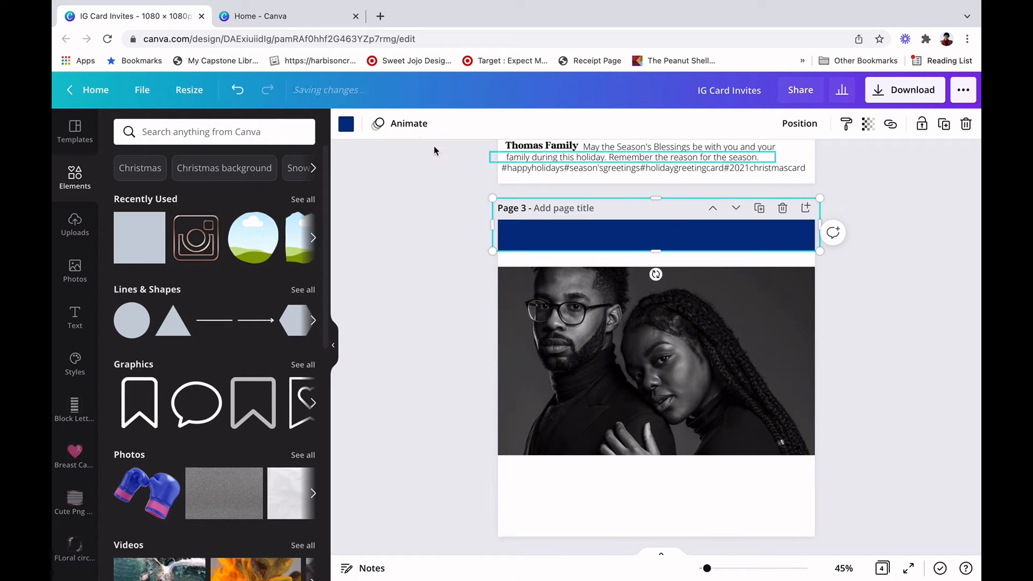
{"action": "left_click", "coordinate": [346, 125]}
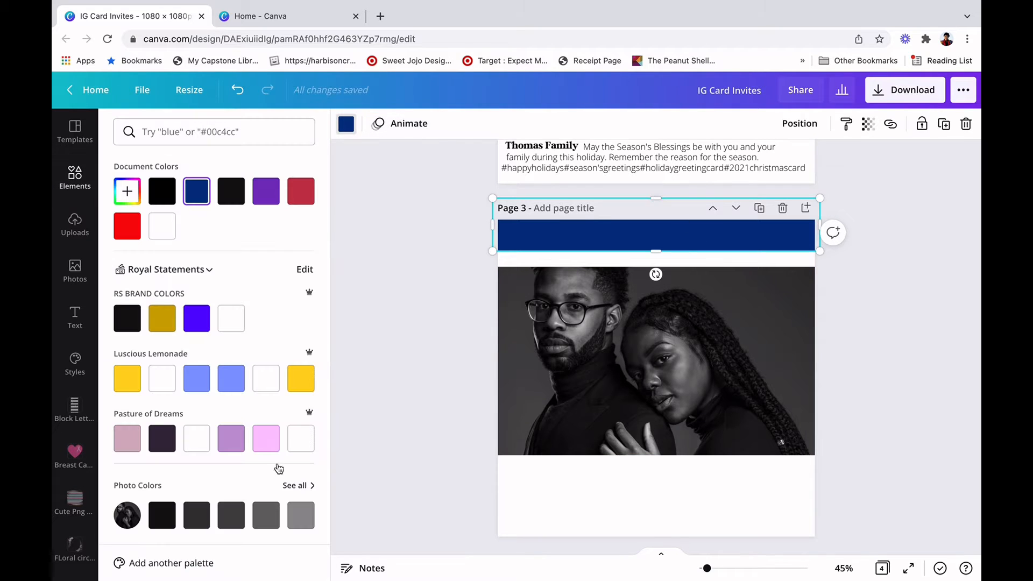
{"action": "scroll", "coordinate": [233, 433], "scroll_direction": "down", "scroll_amount": 2}
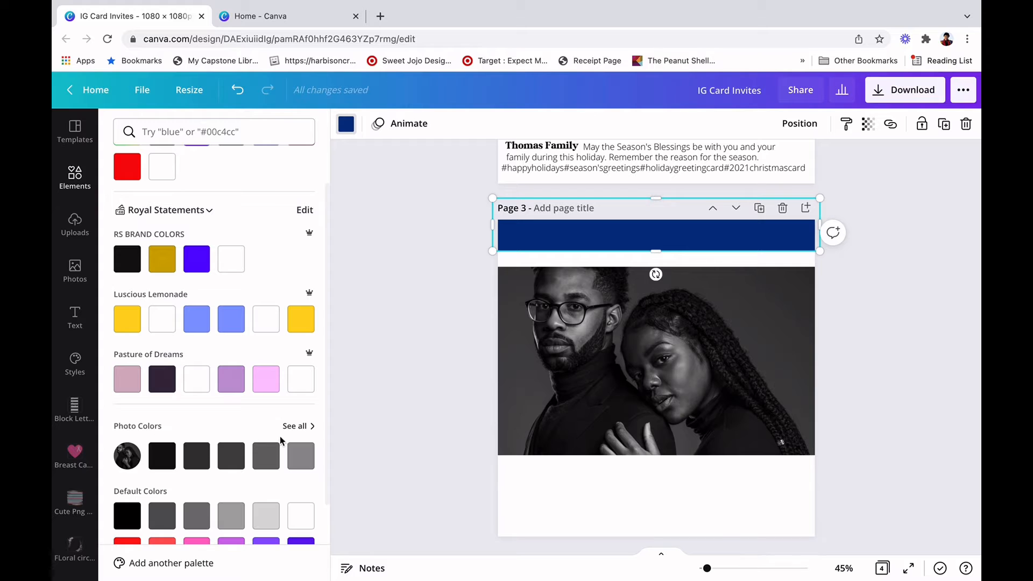
{"action": "left_click", "coordinate": [309, 455]}
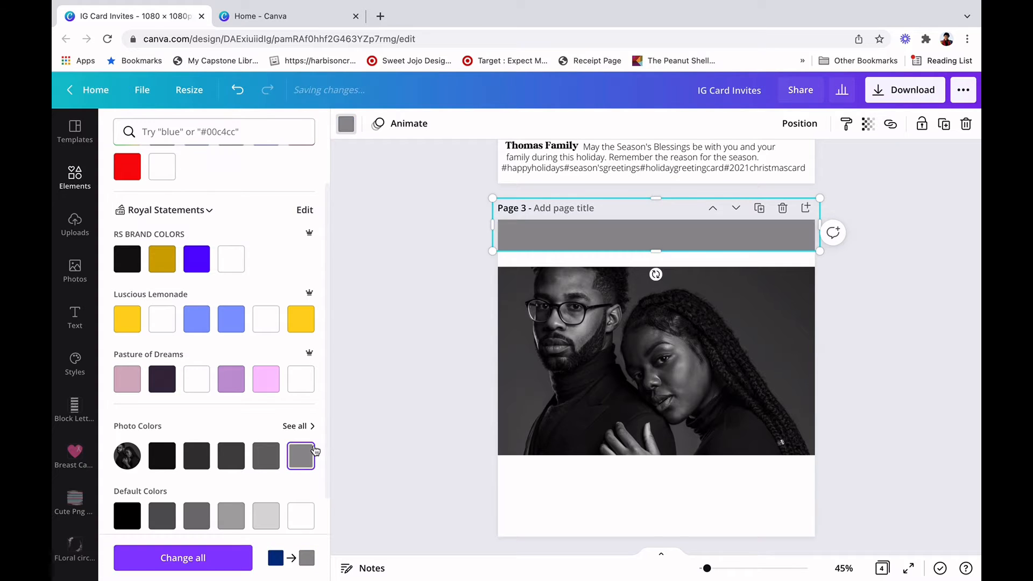
{"action": "left_click", "coordinate": [270, 459]}
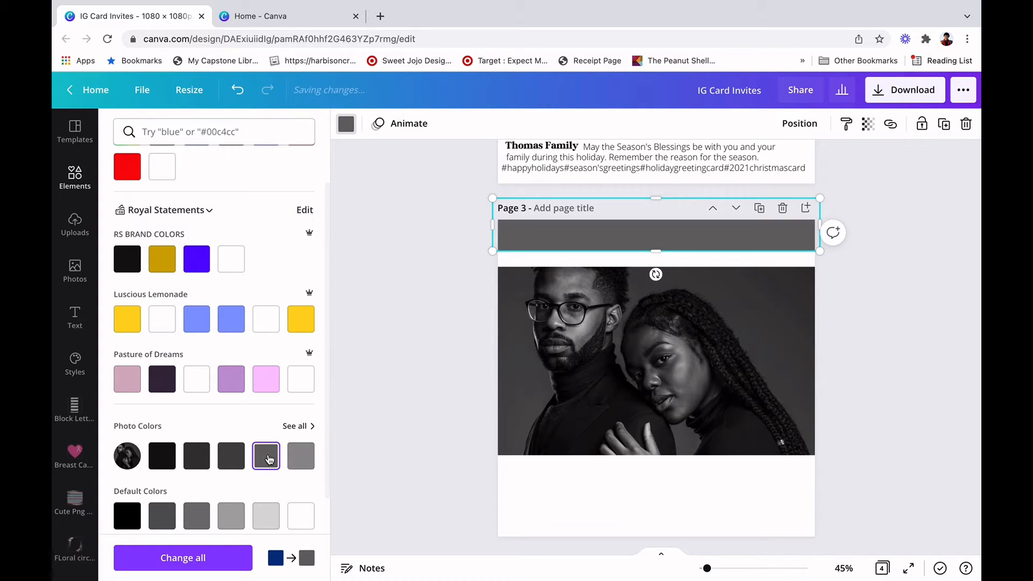
{"action": "left_click", "coordinate": [231, 463]}
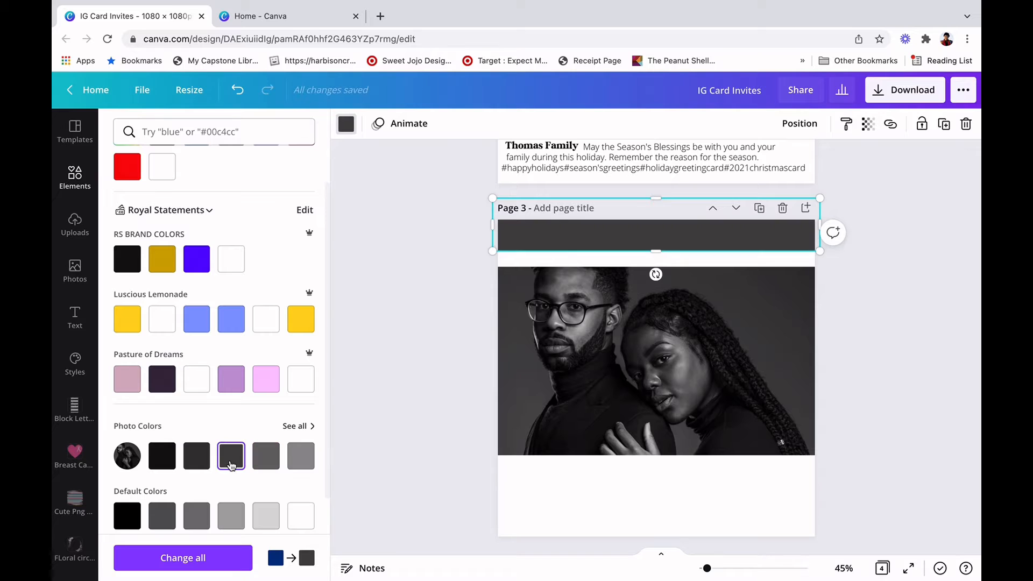
{"action": "left_click", "coordinate": [202, 460]}
{"action": "key", "text": "Escape"}
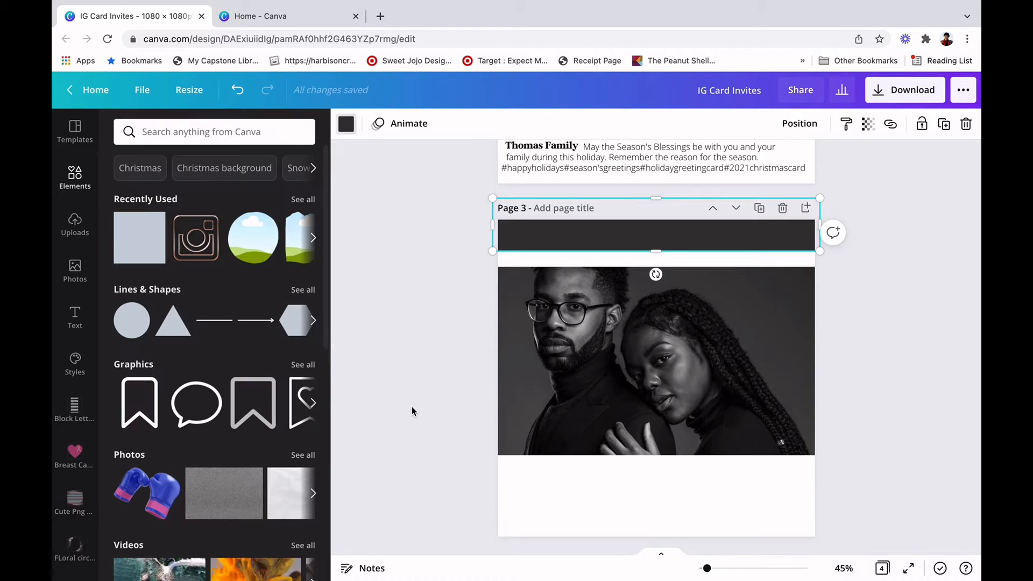
{"action": "left_click", "coordinate": [411, 405]}
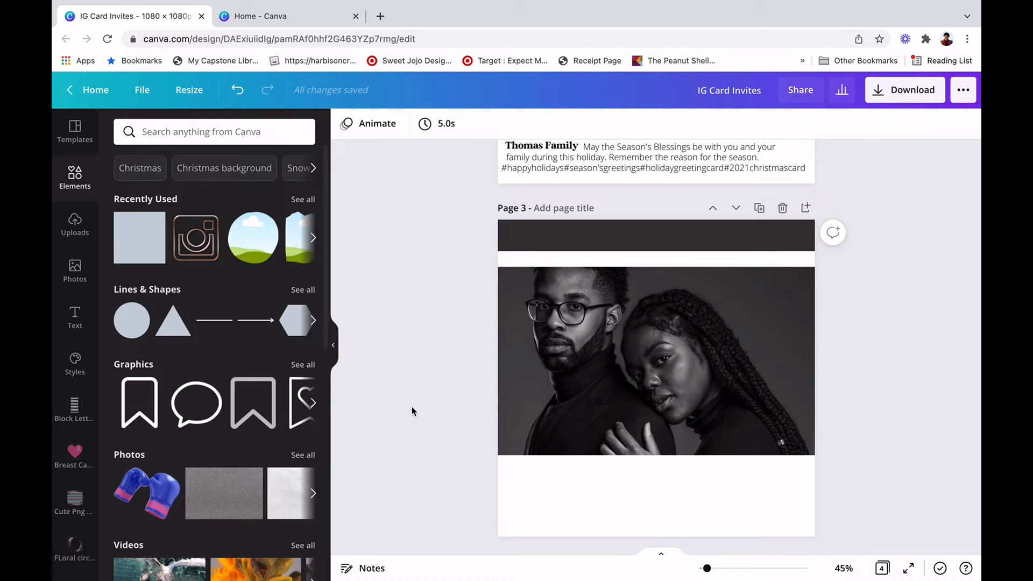
Nudge the couple photo slightly lower and search Elements for 'ig camera'.
{"action": "left_click", "coordinate": [582, 383]}
{"action": "left_click_drag", "start_coordinate": [582, 383], "coordinate": [583, 391]}
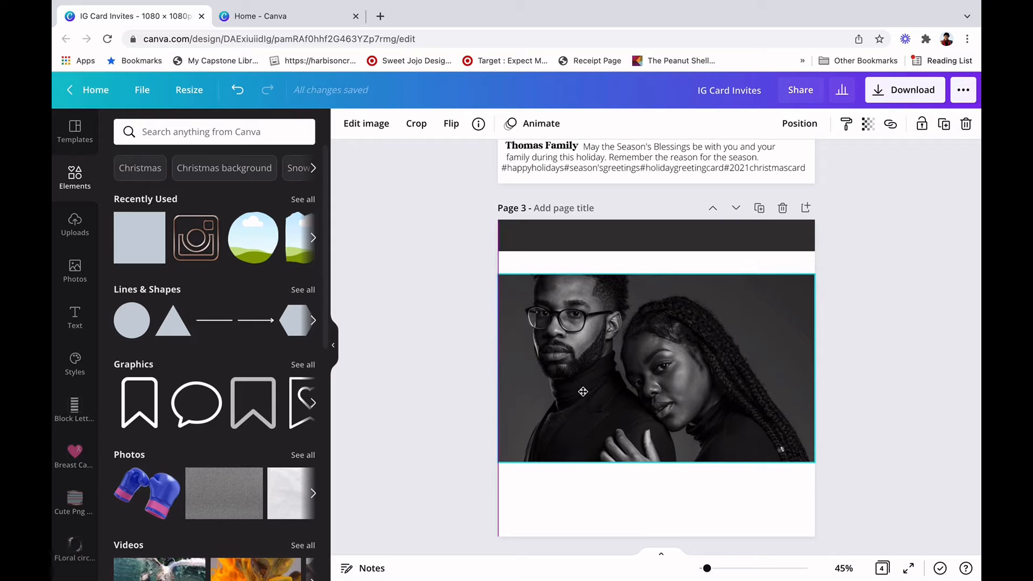
{"action": "left_click", "coordinate": [256, 131]}
{"action": "type", "text": "ig camera"}
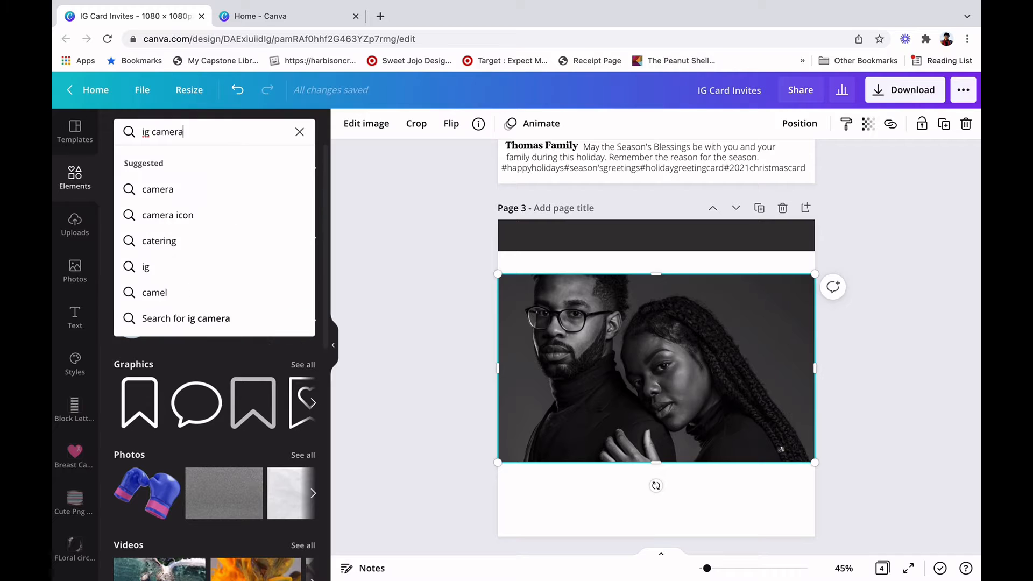
{"action": "key", "text": "Return"}
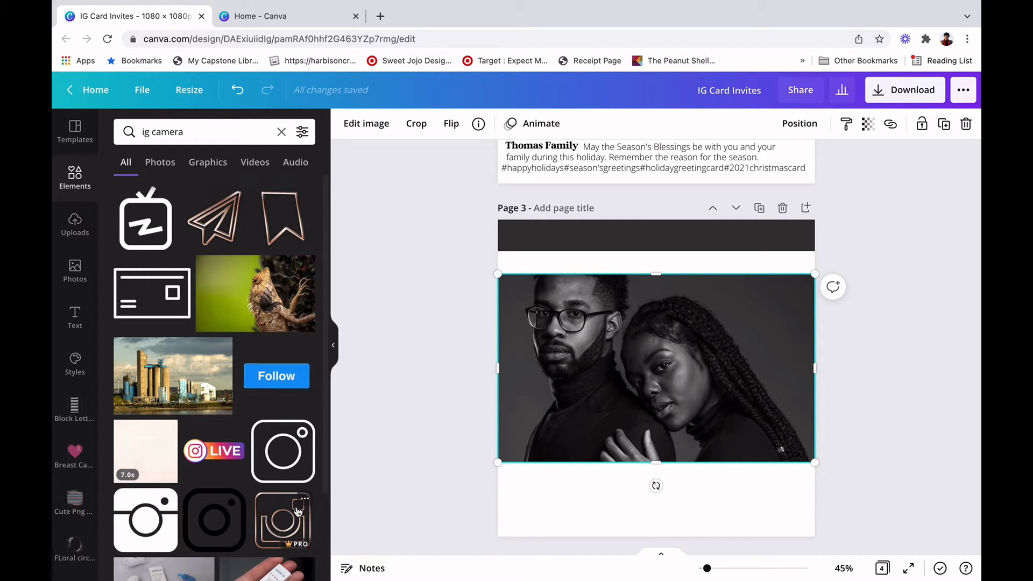
Star the rose-gold 3D Instagram camera icon and look for similar elements.
{"action": "left_click", "coordinate": [305, 500]}
{"action": "scroll", "coordinate": [358, 361], "scroll_direction": "down", "scroll_amount": 1}
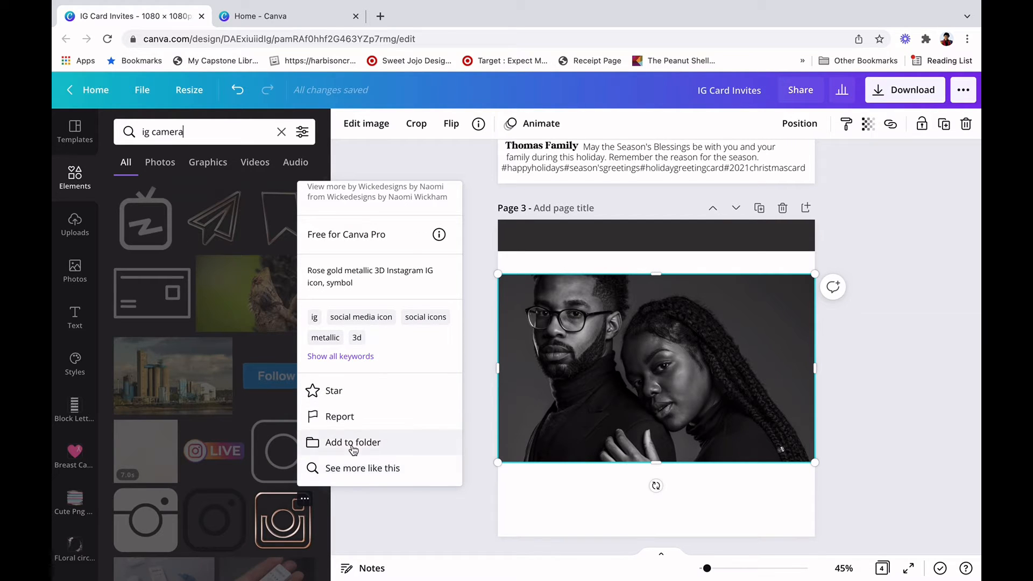
{"action": "left_click", "coordinate": [329, 394]}
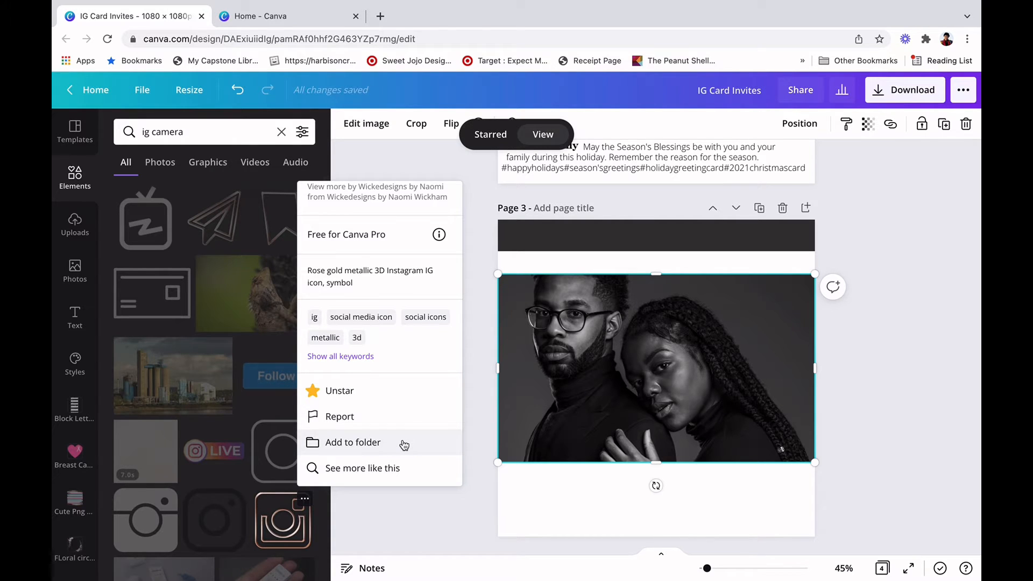
{"action": "left_click", "coordinate": [359, 471]}
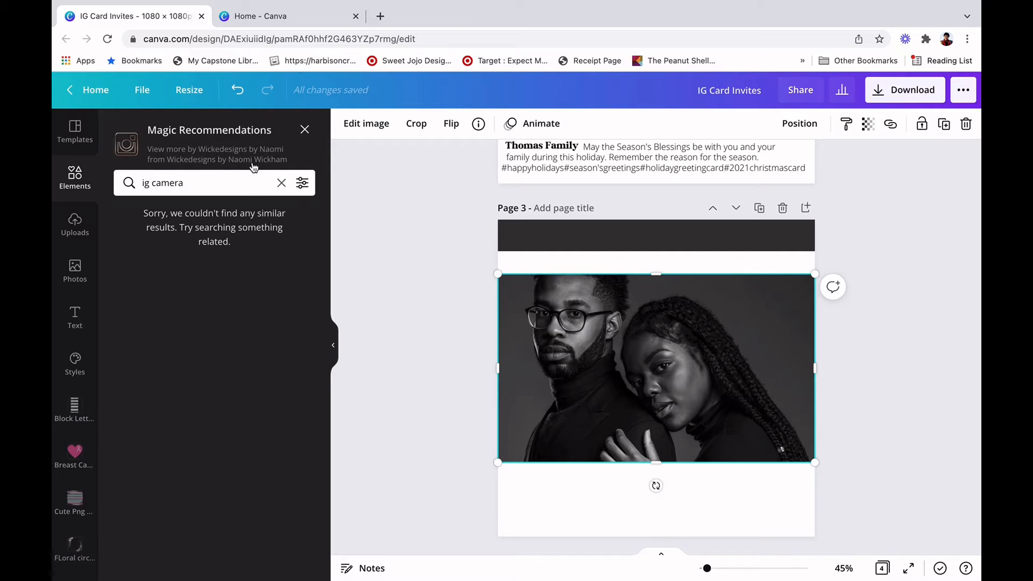
Search for more elements by the rose-gold camera icon's designer.
{"action": "left_click", "coordinate": [252, 165]}
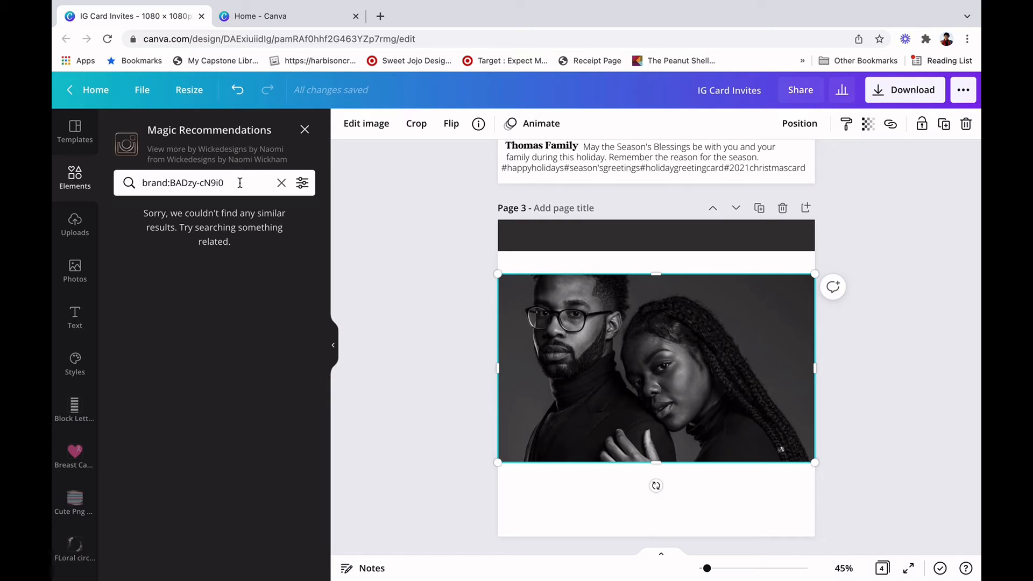
{"action": "left_click", "coordinate": [240, 183]}
{"action": "left_click", "coordinate": [241, 240]}
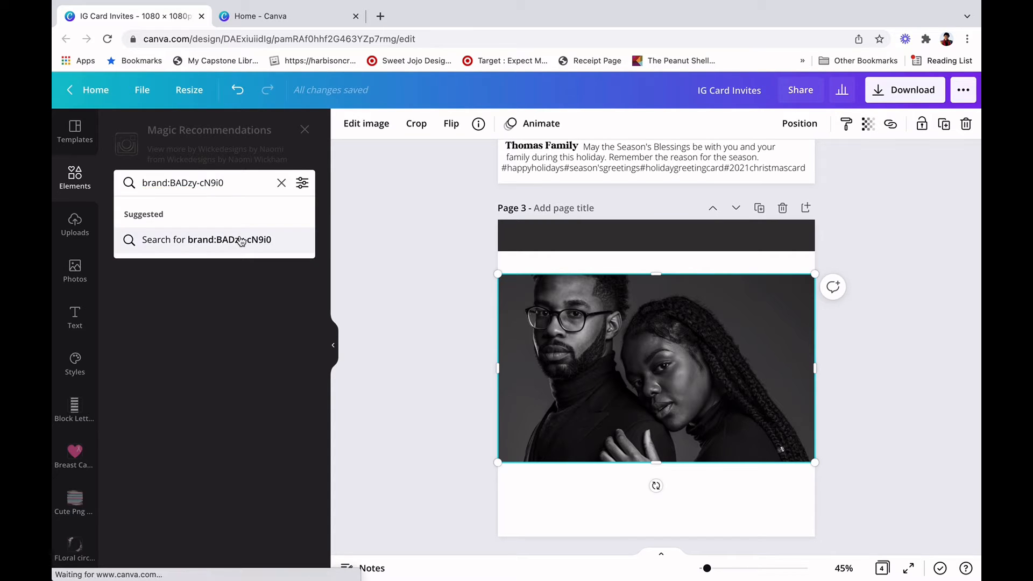
{"action": "left_click", "coordinate": [305, 129]}
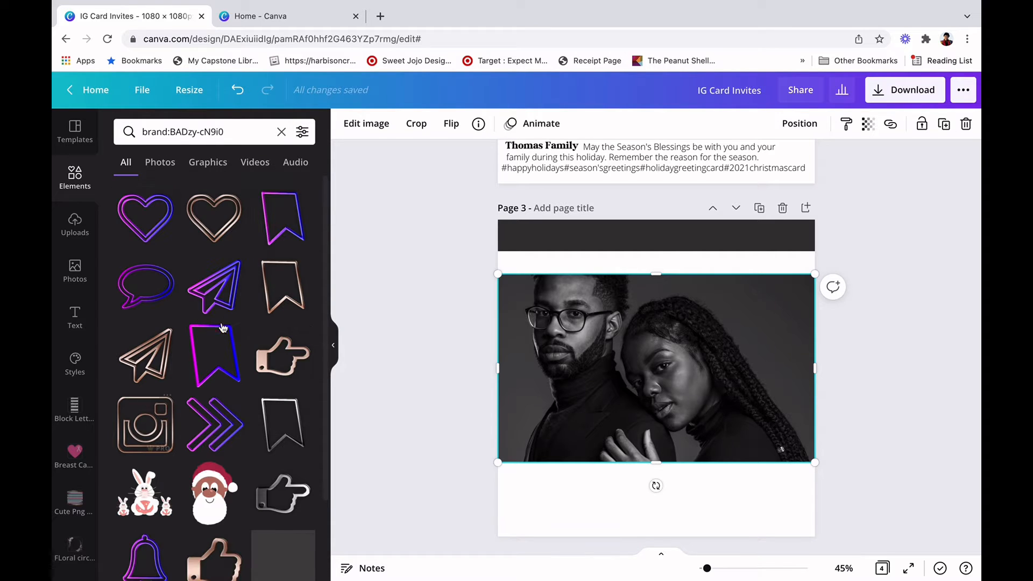
{"action": "scroll", "coordinate": [261, 351], "scroll_direction": "down", "scroll_amount": 2}
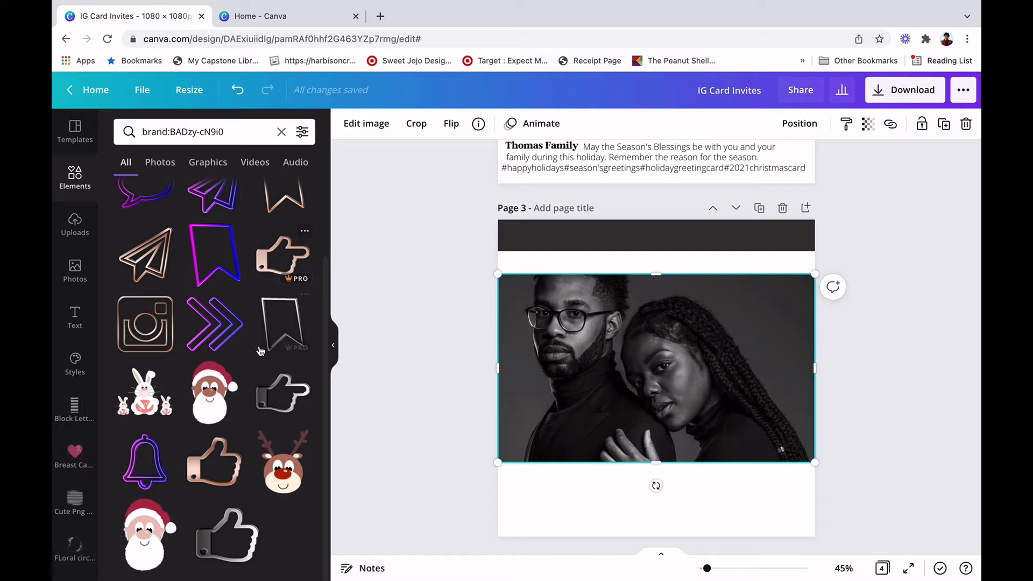
{"action": "scroll", "coordinate": [261, 351], "scroll_direction": "up", "scroll_amount": 2}
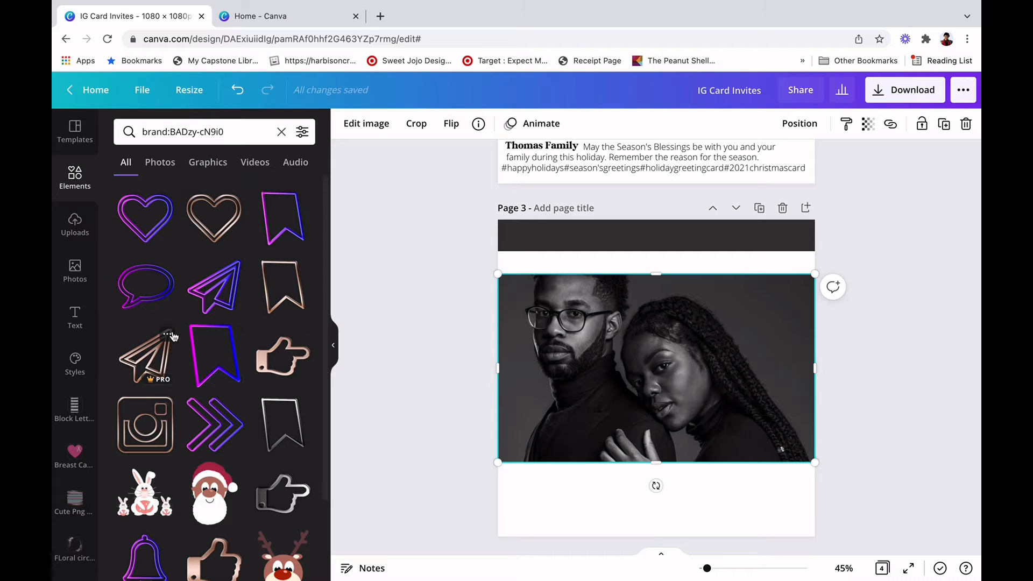
Star the rose-gold paper-plane share and bookmark save icons.
{"action": "left_click", "coordinate": [169, 336]}
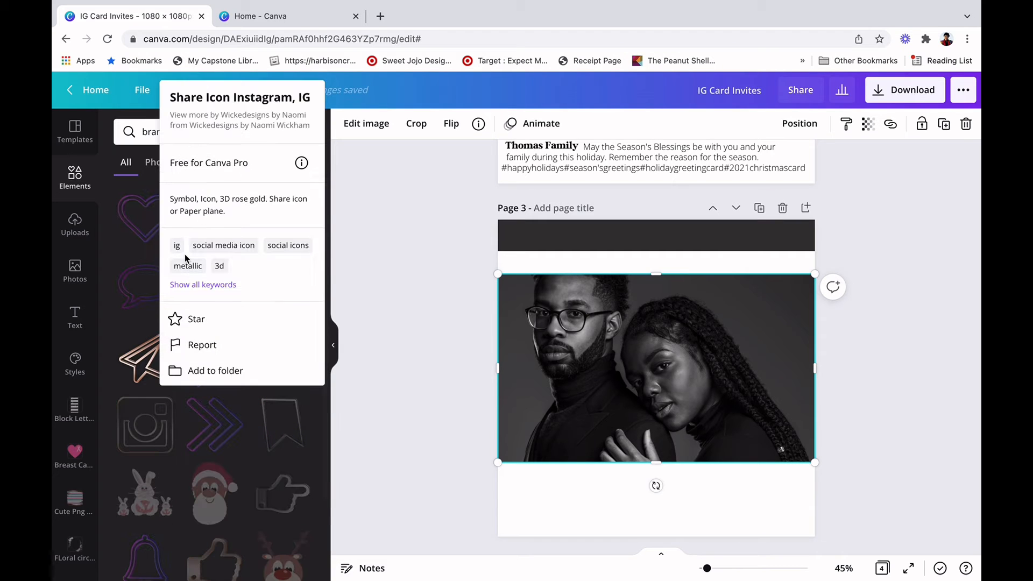
{"action": "left_click", "coordinate": [176, 323]}
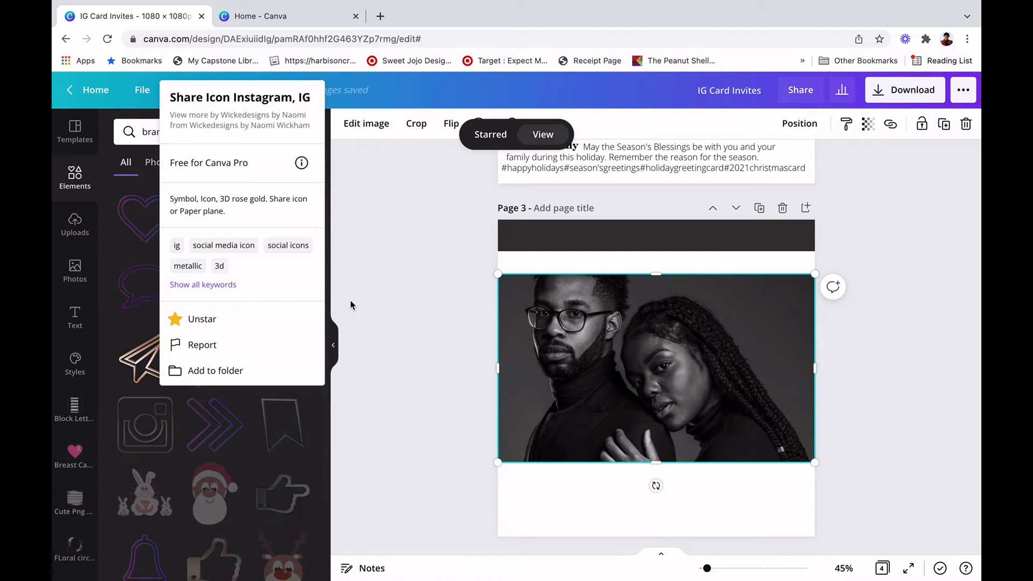
{"action": "left_click", "coordinate": [350, 300]}
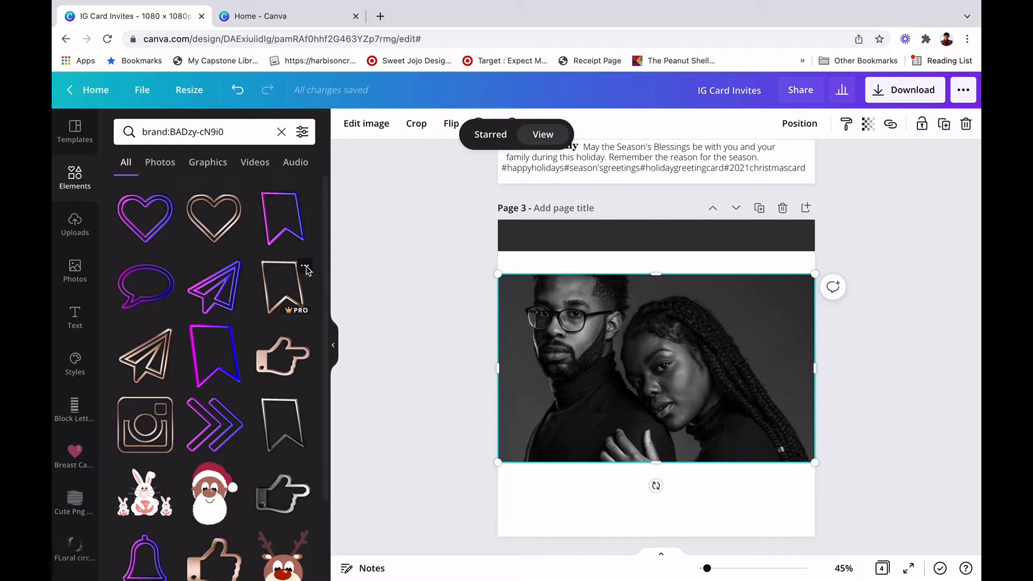
{"action": "left_click", "coordinate": [306, 269]}
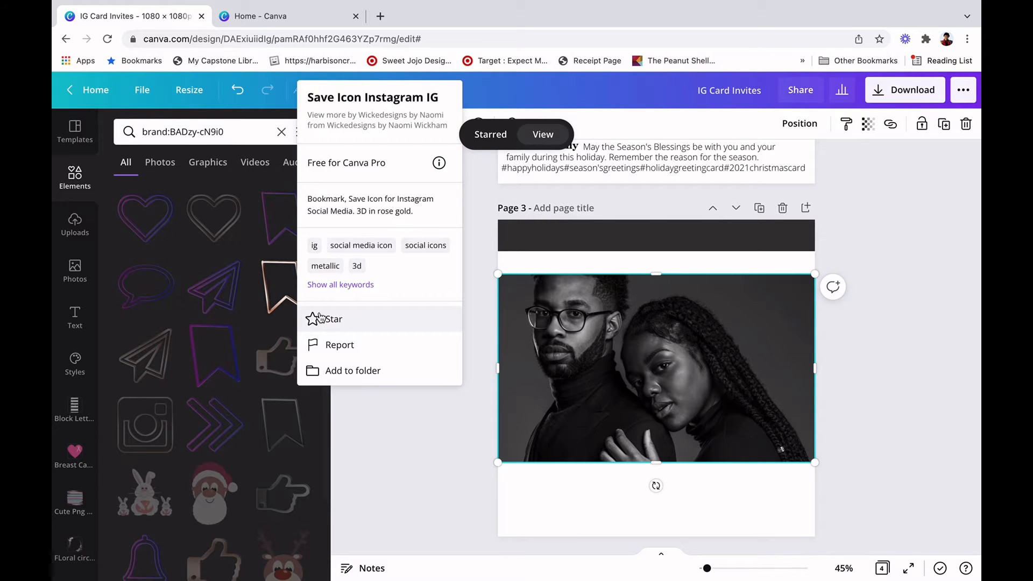
{"action": "left_click", "coordinate": [320, 318]}
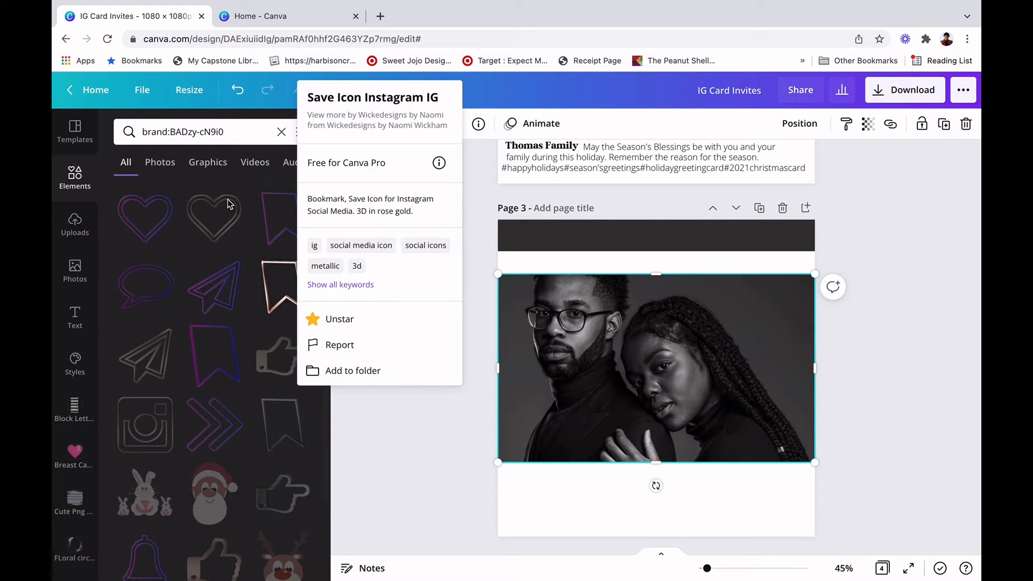
{"action": "left_click", "coordinate": [230, 200]}
Star the Heart 3D Rose gold element and preview the thumbs-up icon.
{"action": "left_click", "coordinate": [238, 201]}
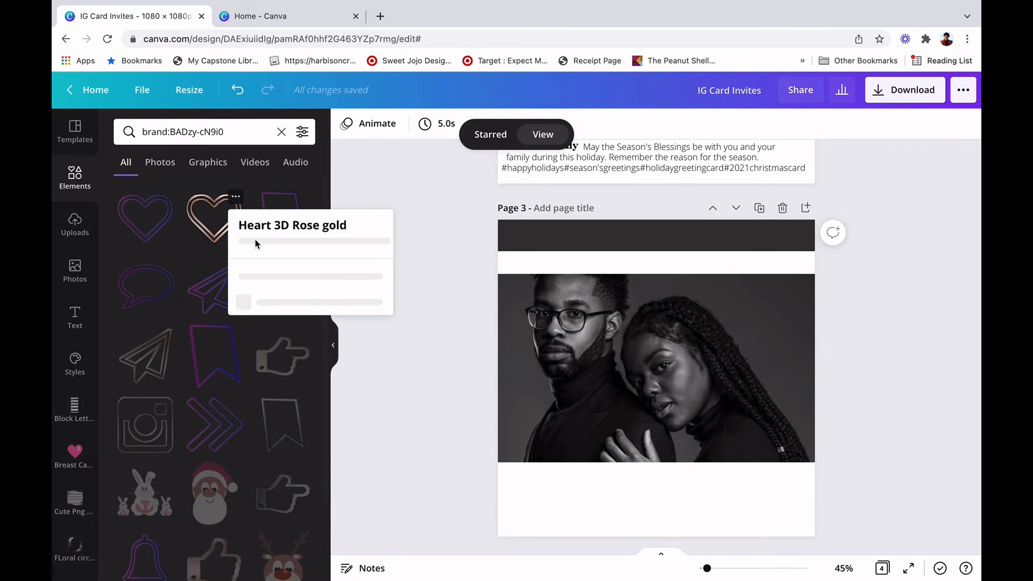
{"action": "left_click", "coordinate": [244, 450]}
{"action": "left_click", "coordinate": [383, 183]}
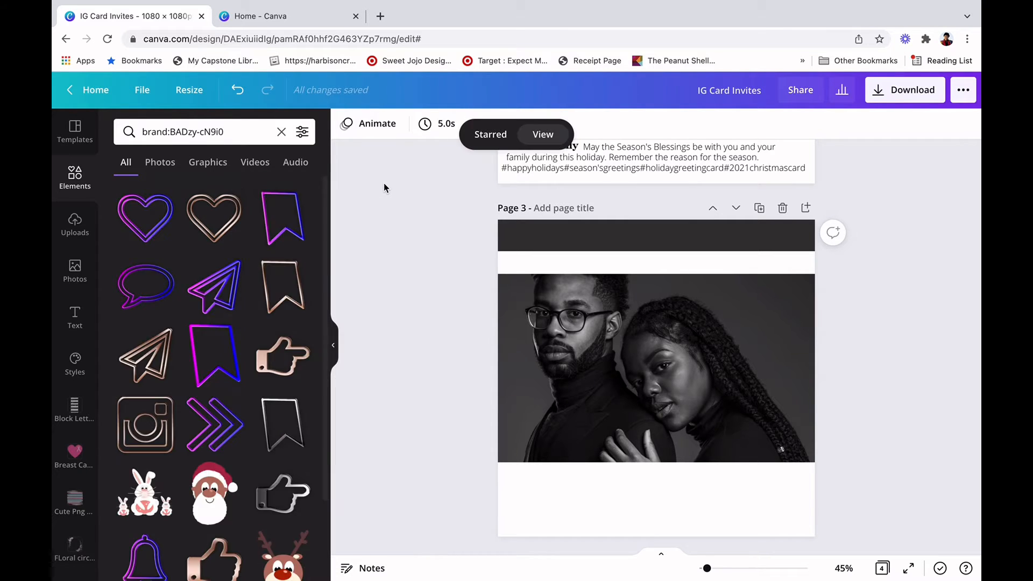
{"action": "scroll", "coordinate": [237, 442], "scroll_direction": "down", "scroll_amount": 2}
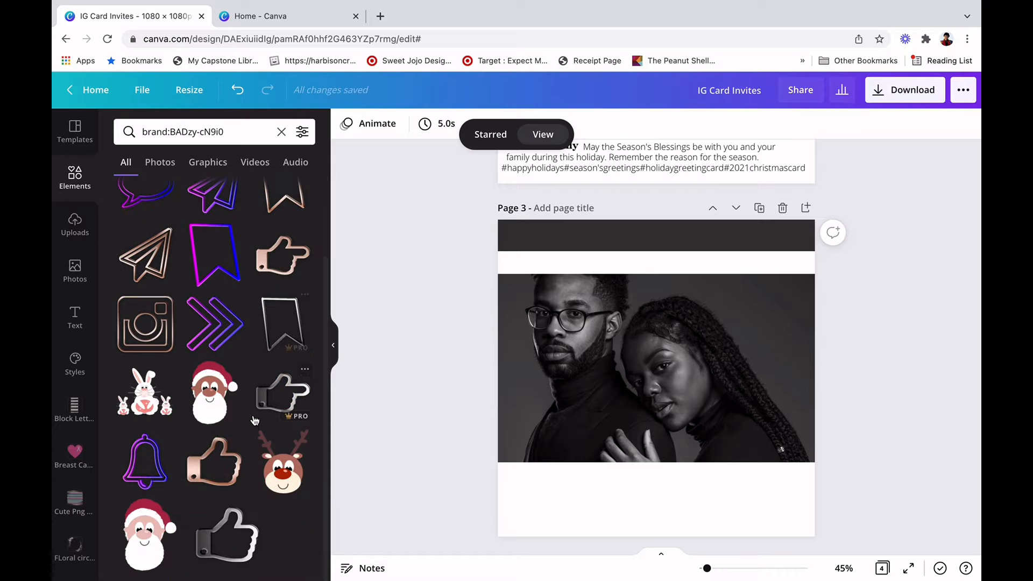
{"action": "left_click", "coordinate": [236, 441]}
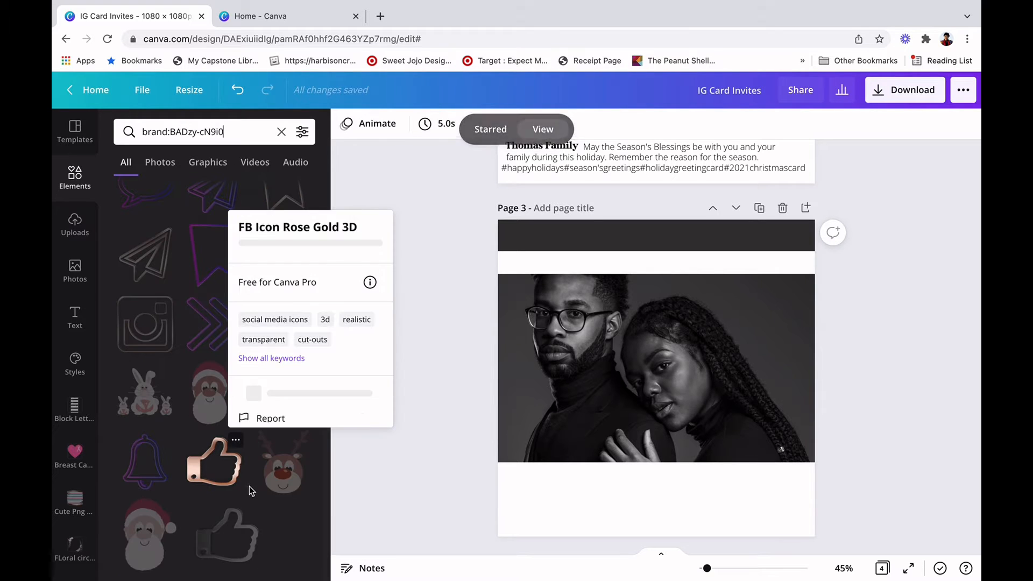
{"action": "left_click", "coordinate": [400, 218]}
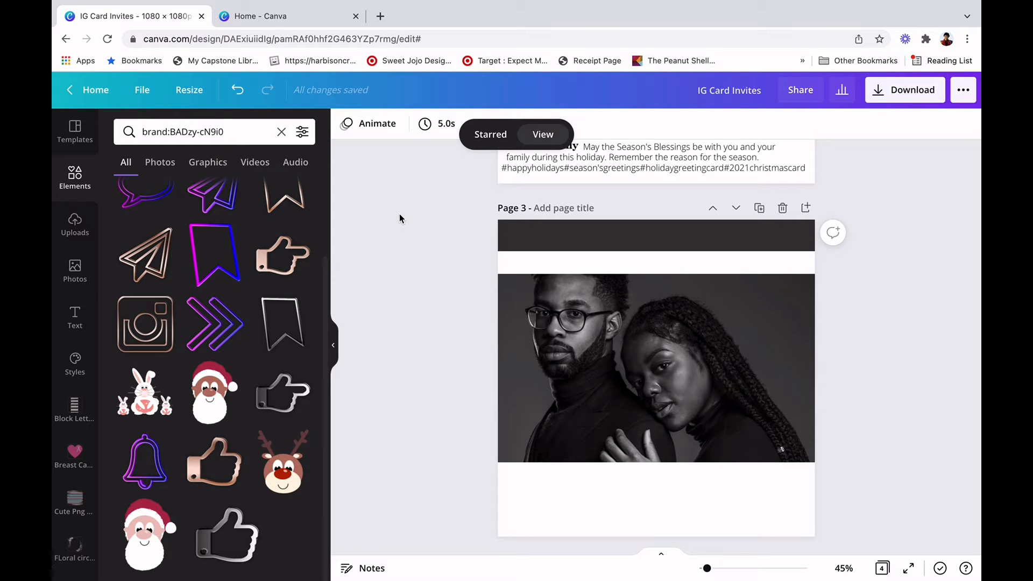
Scroll the element results to locate the rose-gold Instagram icon.
{"action": "scroll", "coordinate": [251, 318], "scroll_direction": "up", "scroll_amount": 2}
{"action": "scroll", "coordinate": [501, 256], "scroll_direction": "up", "scroll_amount": 11}
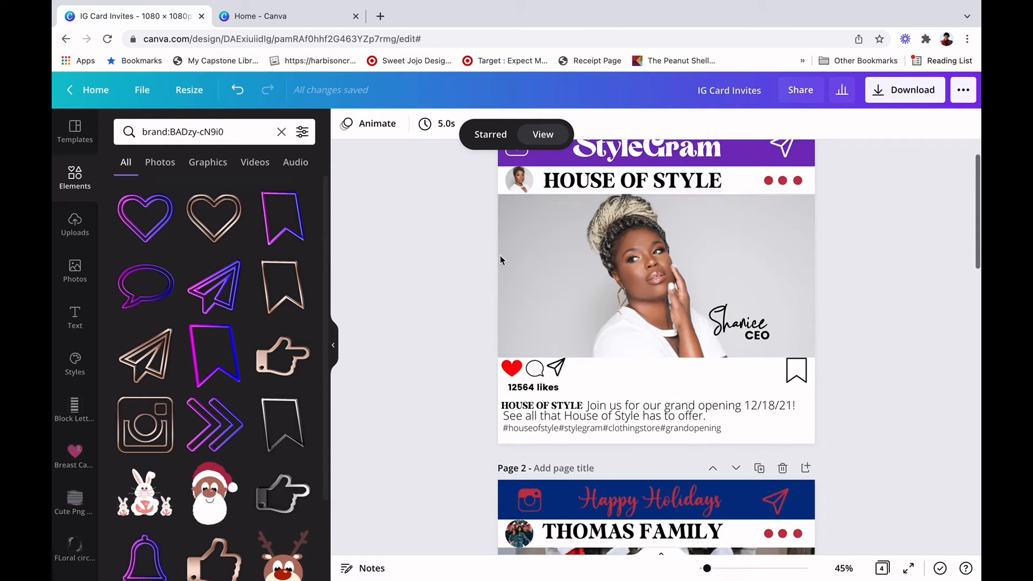
{"action": "scroll", "coordinate": [502, 256], "scroll_direction": "down", "scroll_amount": 2}
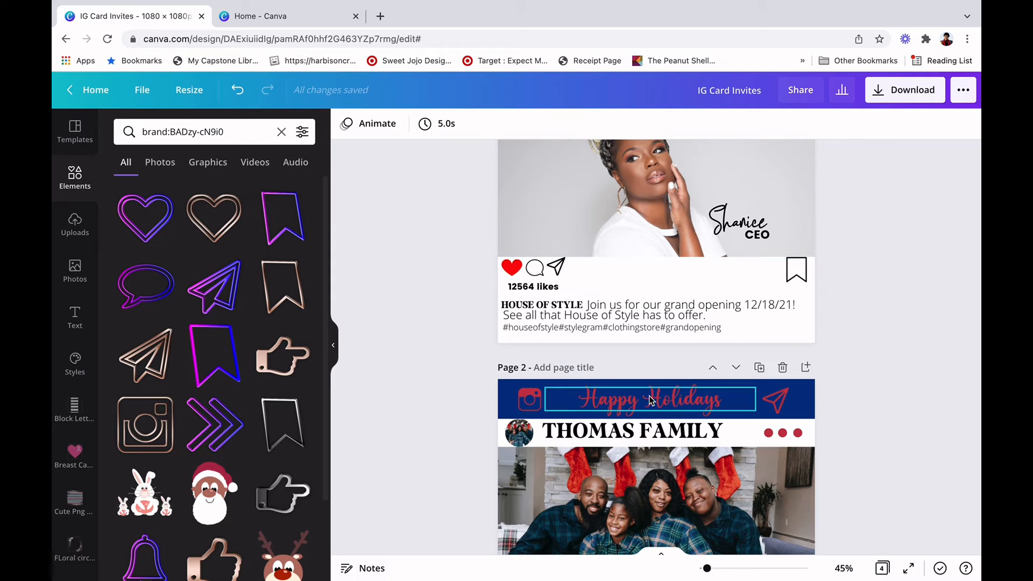
{"action": "scroll", "coordinate": [905, 363], "scroll_direction": "down", "scroll_amount": 5}
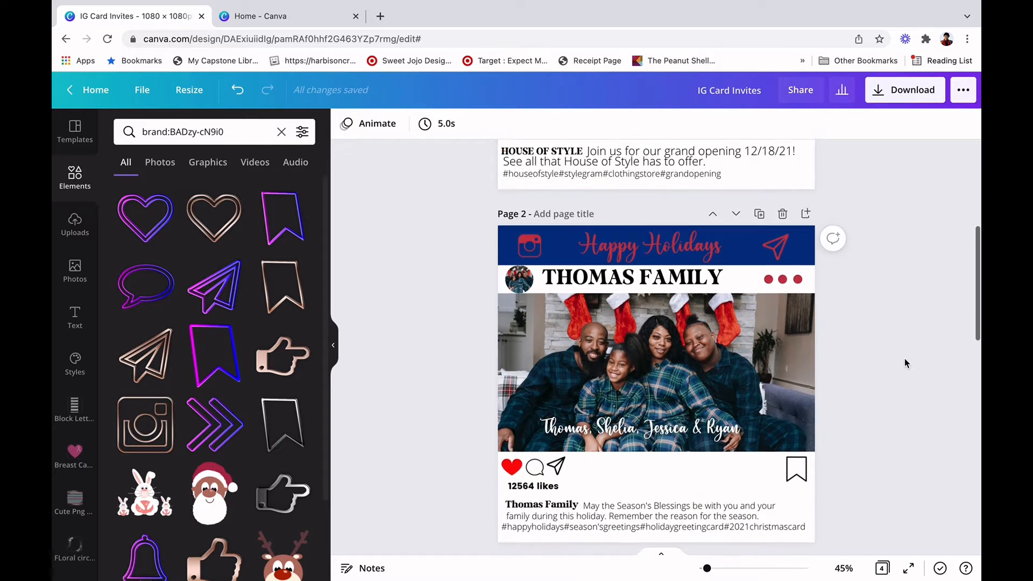
{"action": "scroll", "coordinate": [905, 363], "scroll_direction": "down", "scroll_amount": 1}
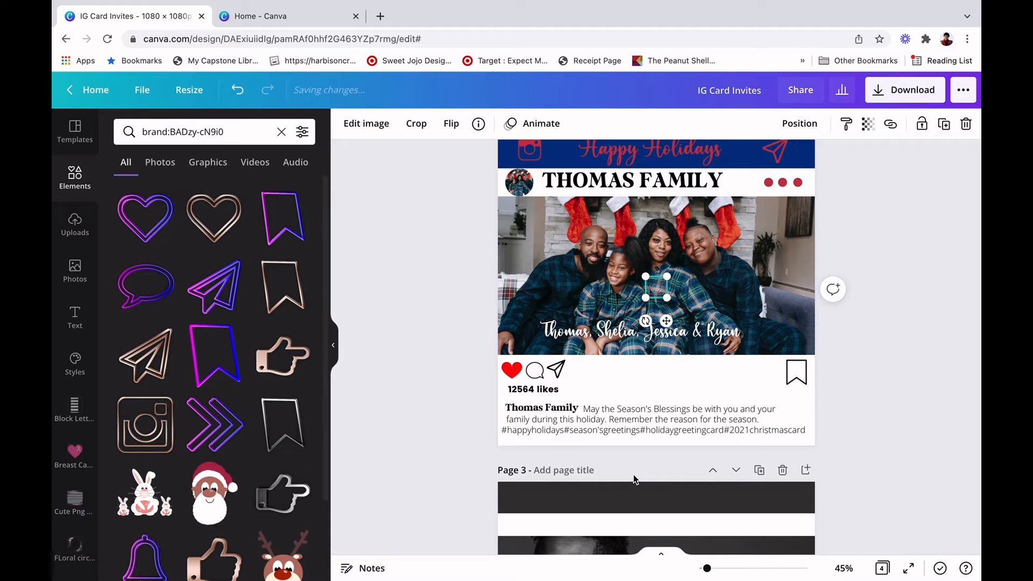
{"action": "scroll", "coordinate": [634, 474], "scroll_direction": "down", "scroll_amount": 5}
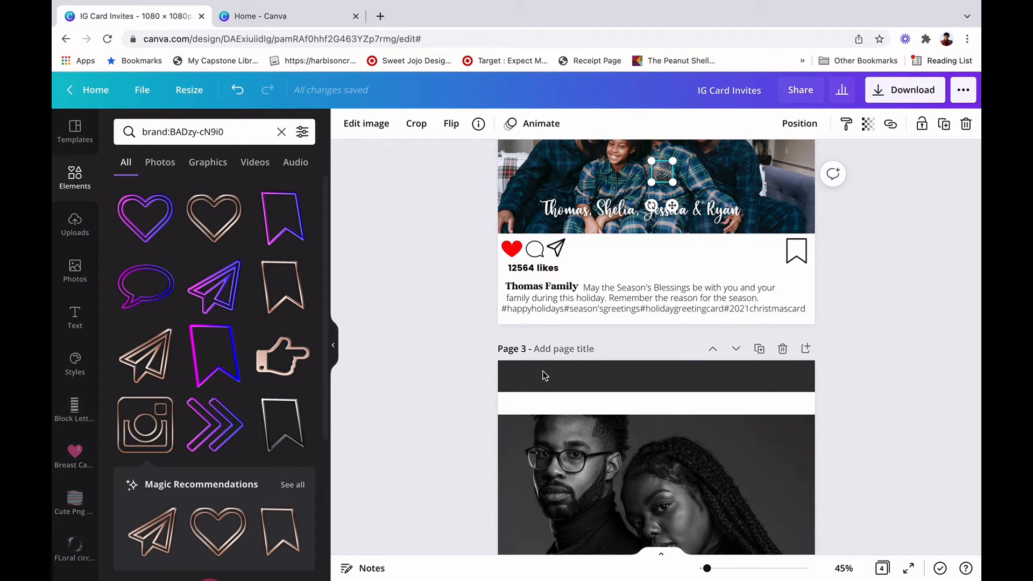
Move the Instagram icon to the left end of page 3's dark band and enlarge it.
{"action": "left_click_drag", "start_coordinate": [662, 172], "coordinate": [537, 377]}
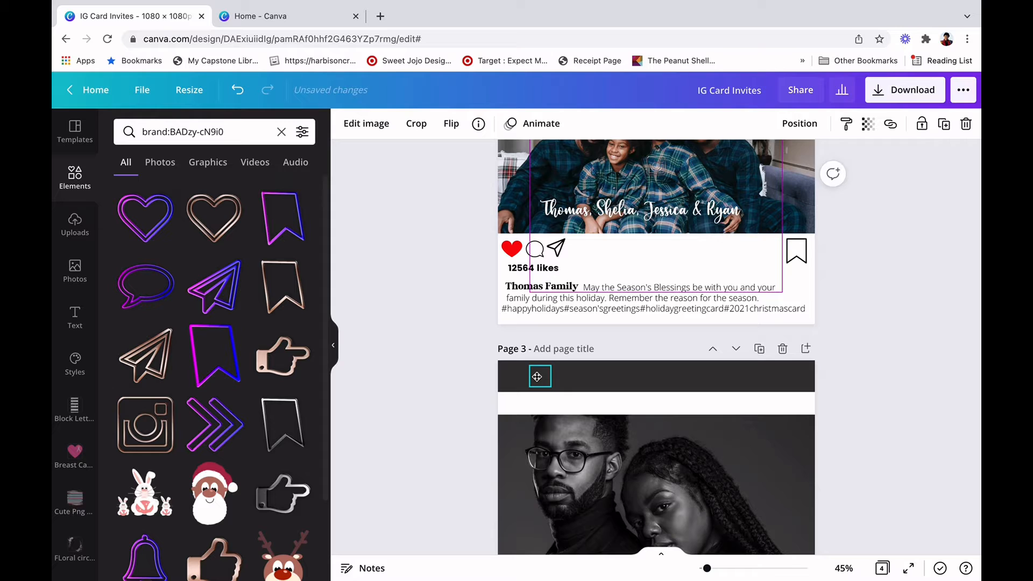
{"action": "left_click", "coordinate": [656, 168]}
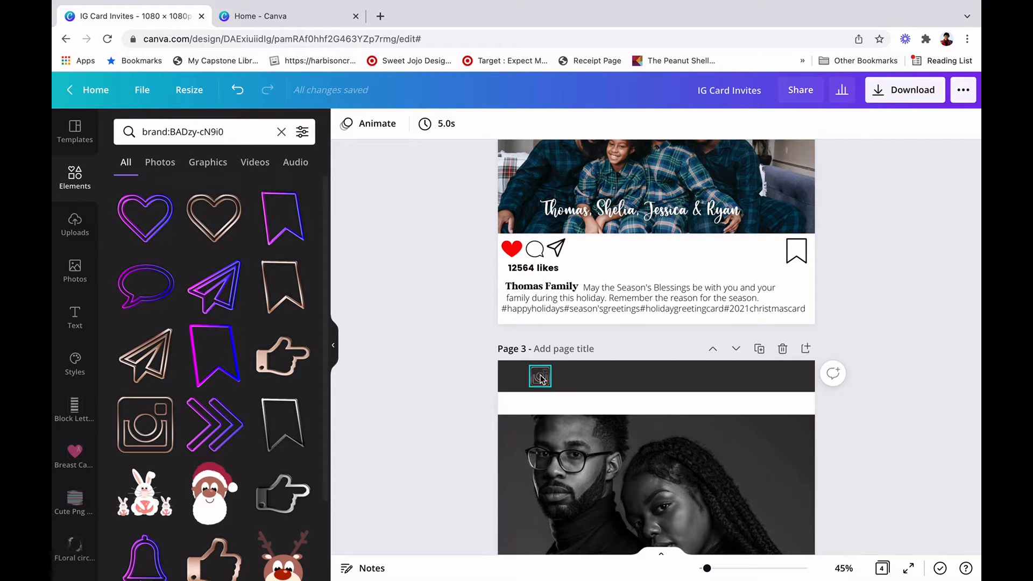
{"action": "left_click_drag", "start_coordinate": [539, 376], "coordinate": [516, 376]}
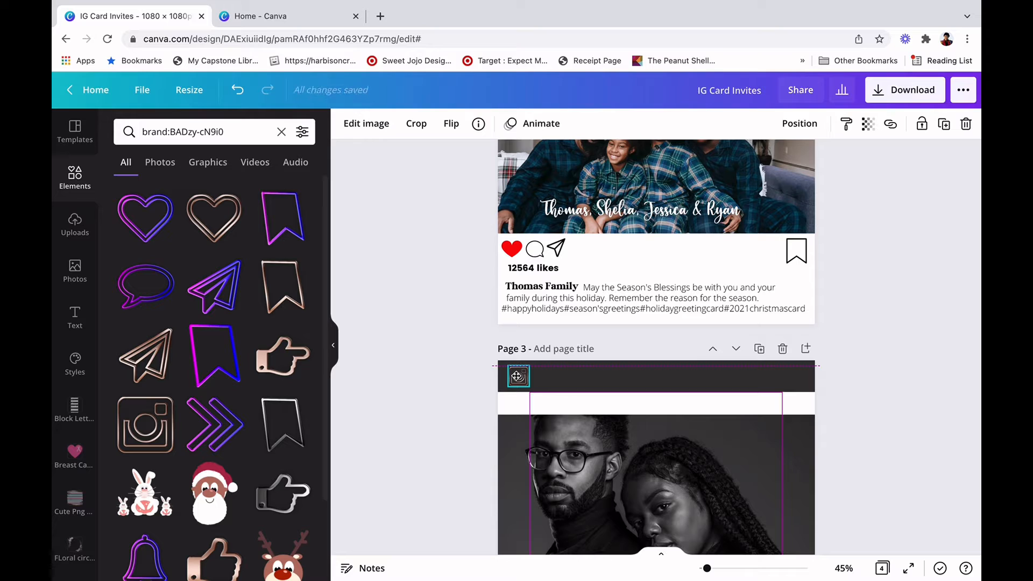
{"action": "left_click", "coordinate": [887, 391]}
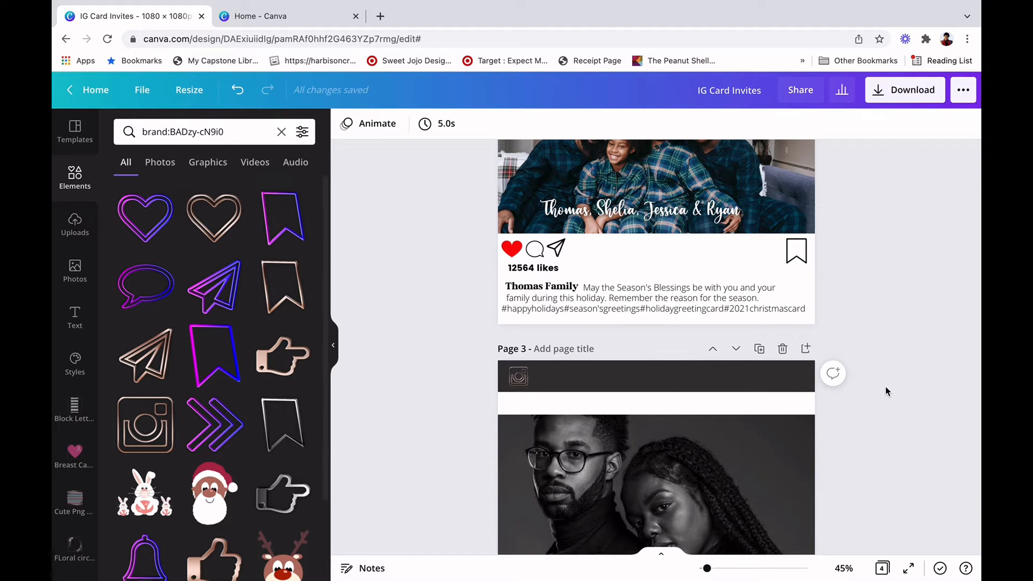
{"action": "left_click", "coordinate": [519, 376]}
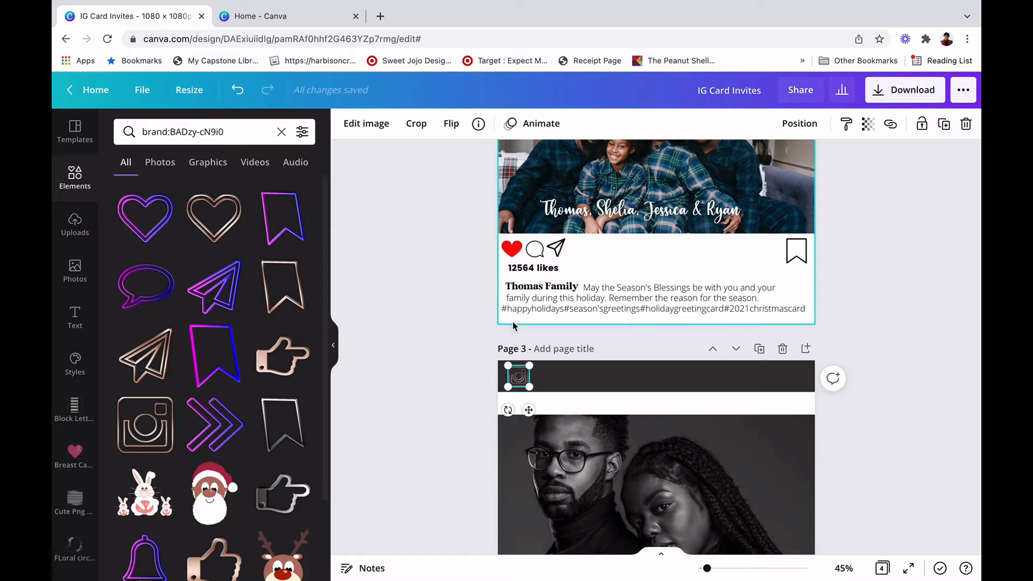
{"action": "left_click_drag", "start_coordinate": [541, 397], "coordinate": [554, 410]}
Make the dark band taller and align the Instagram icon within it.
{"action": "left_click", "coordinate": [602, 374]}
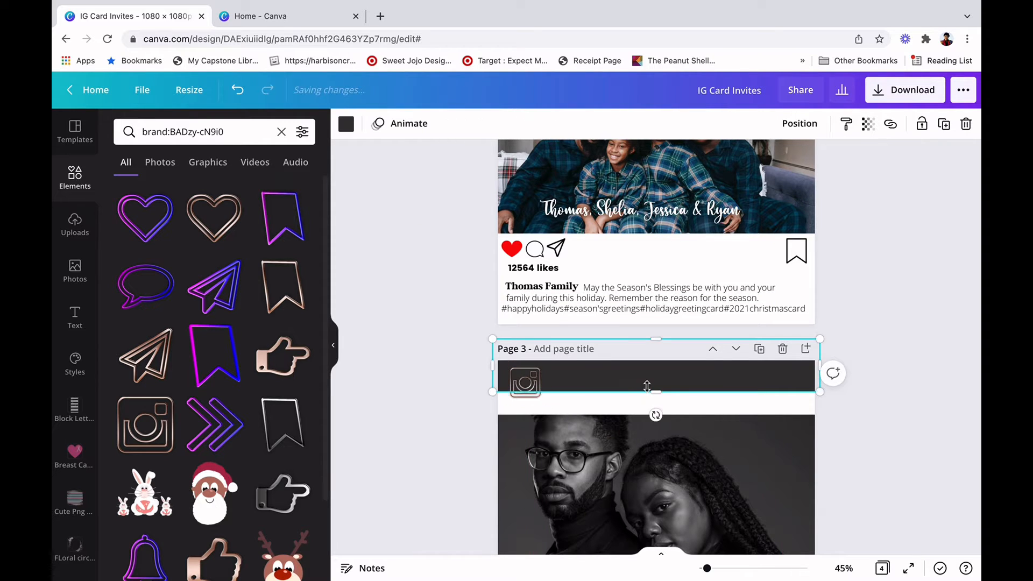
{"action": "left_click_drag", "start_coordinate": [660, 397], "coordinate": [659, 397]}
{"action": "left_click", "coordinate": [899, 415]}
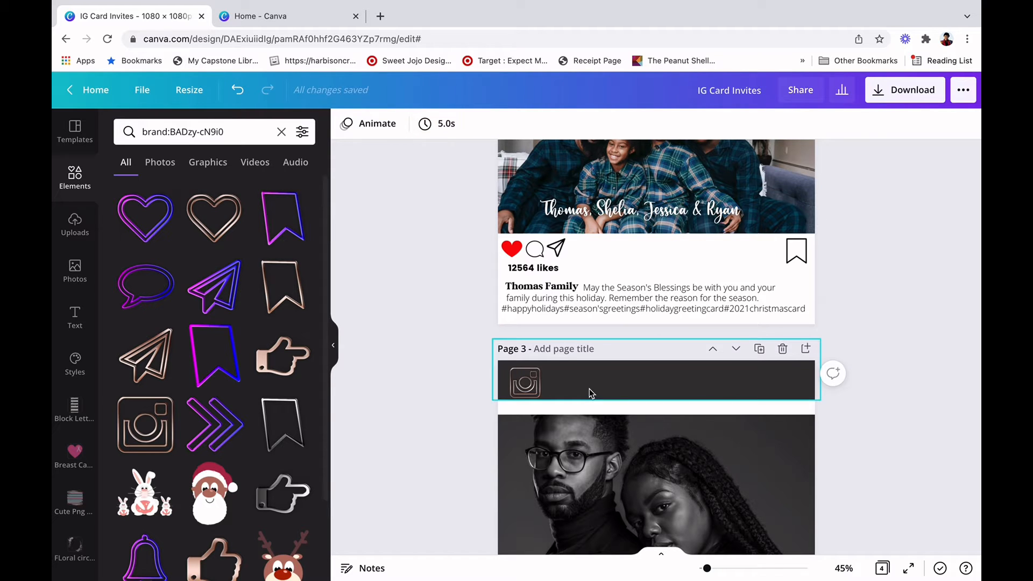
{"action": "left_click", "coordinate": [528, 392]}
{"action": "left_click_drag", "start_coordinate": [526, 385], "coordinate": [526, 386]}
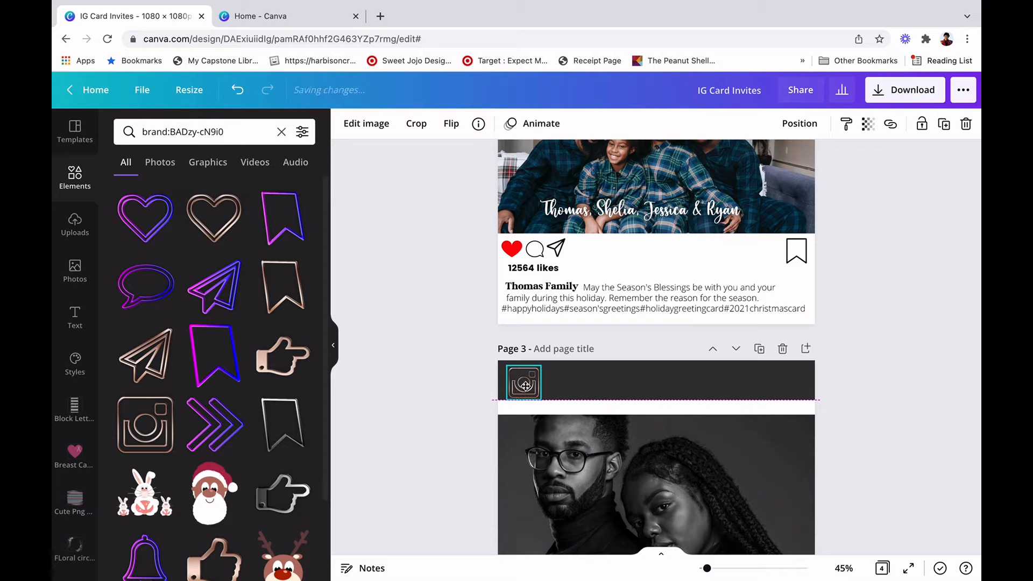
{"action": "left_click", "coordinate": [411, 343]}
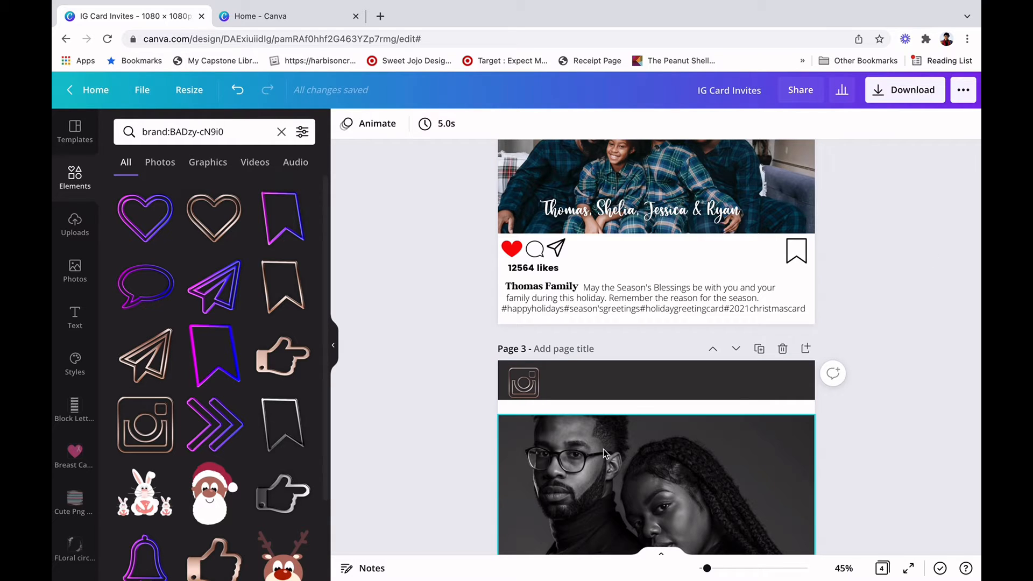
Add the rose-gold paper-plane icon, shrink it, and place it at the band's right end.
{"action": "scroll", "coordinate": [458, 383], "scroll_direction": "up", "scroll_amount": 2}
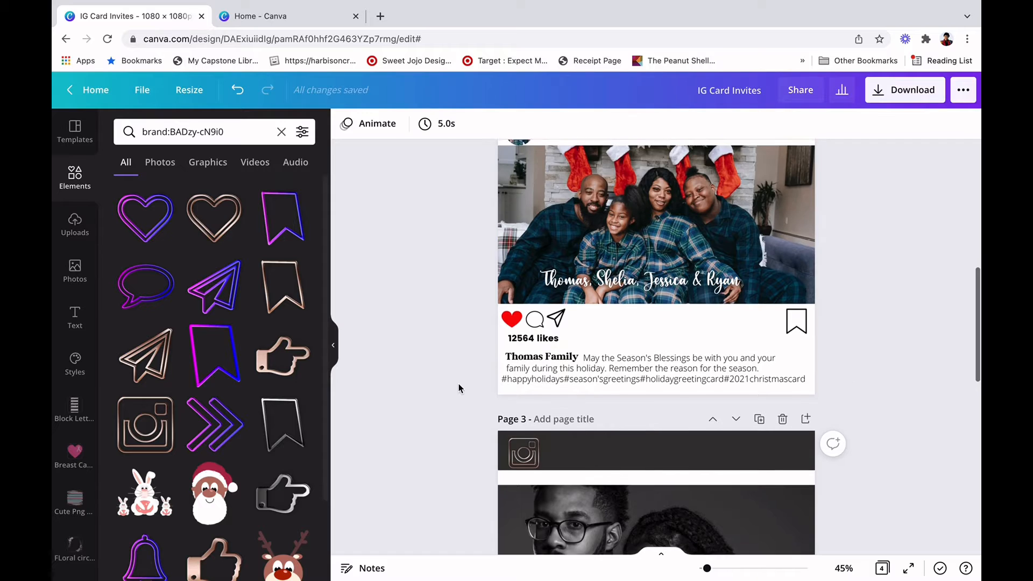
{"action": "scroll", "coordinate": [458, 383], "scroll_direction": "down", "scroll_amount": 2}
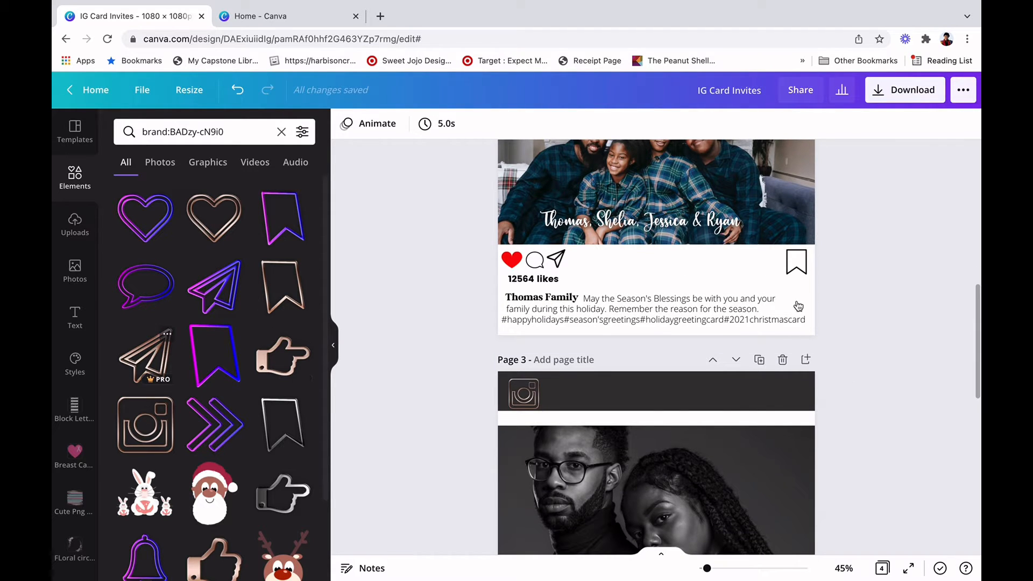
{"action": "left_click", "coordinate": [161, 352]}
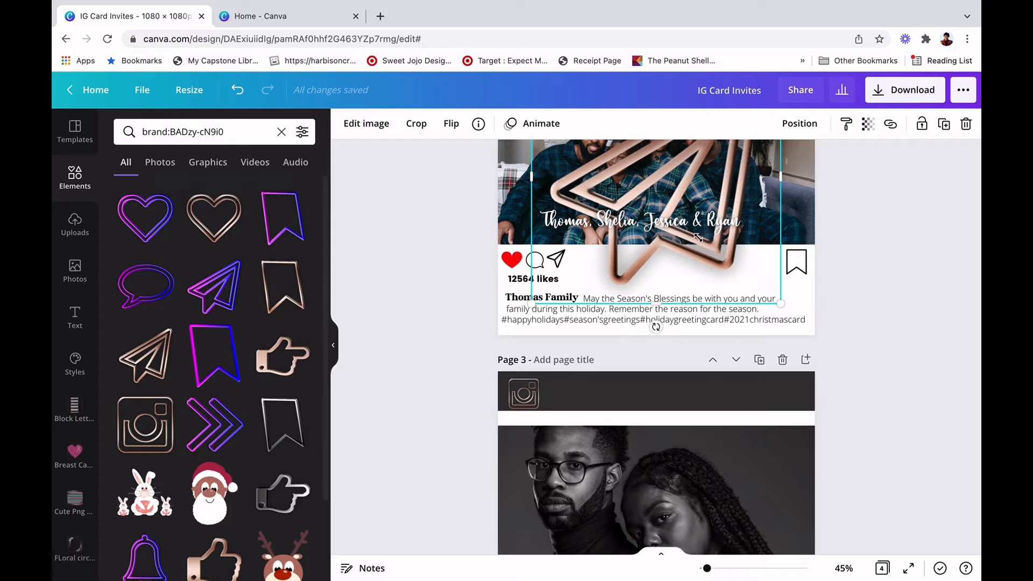
{"action": "left_click_drag", "start_coordinate": [781, 303], "coordinate": [688, 229]}
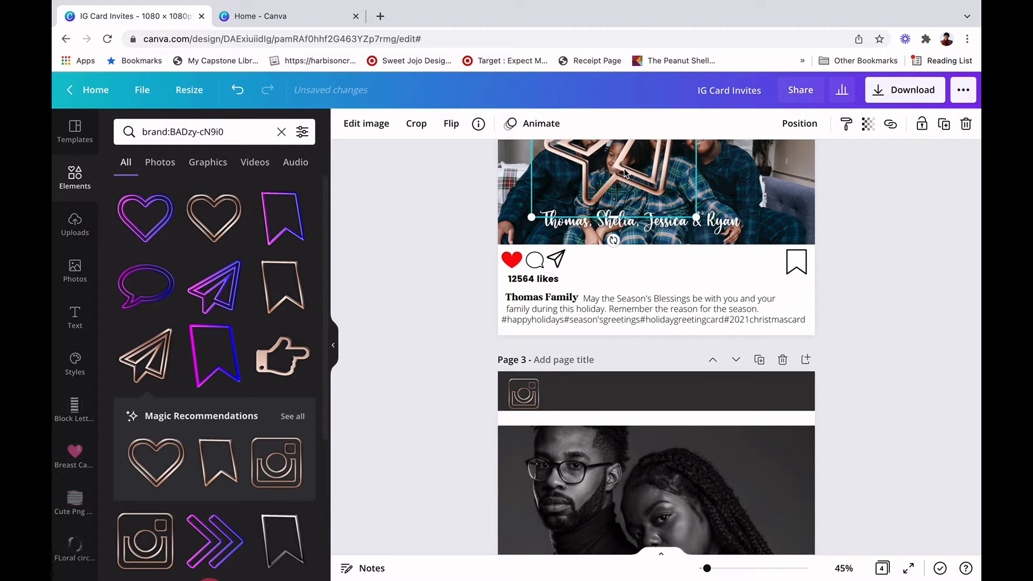
{"action": "left_click_drag", "start_coordinate": [630, 173], "coordinate": [635, 430]}
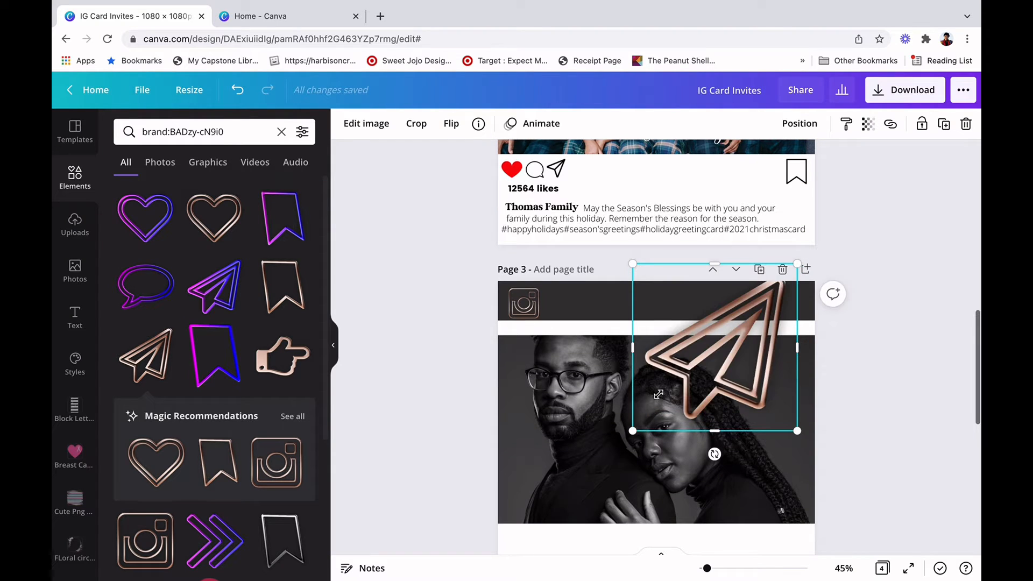
{"action": "left_click_drag", "start_coordinate": [686, 358], "coordinate": [758, 306]}
{"action": "left_click", "coordinate": [877, 224]}
{"action": "left_click", "coordinate": [769, 306]}
{"action": "left_click_drag", "start_coordinate": [782, 307], "coordinate": [797, 307]}
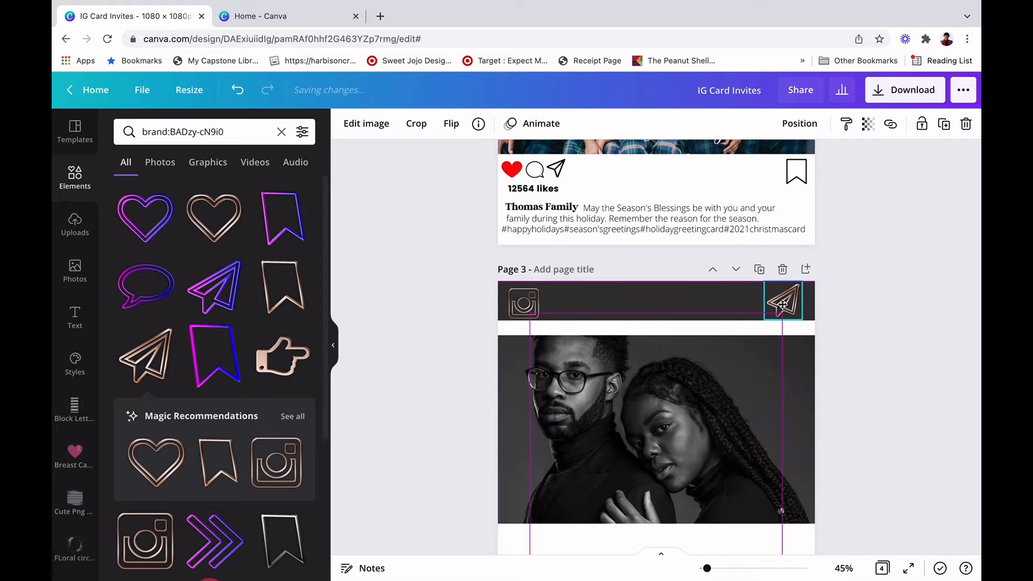
{"action": "left_click", "coordinate": [893, 248]}
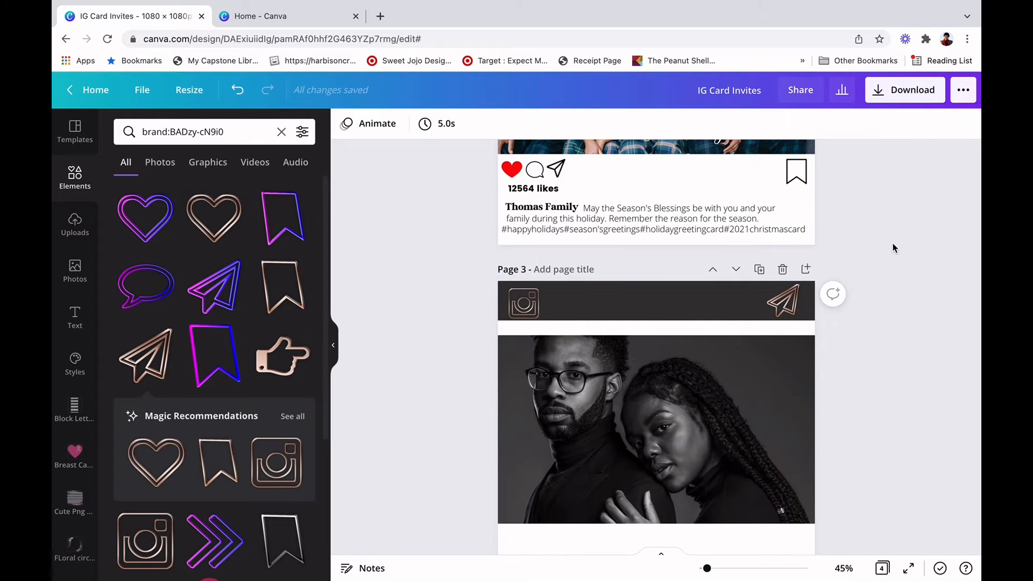
Make the dark top band slightly taller and nudge the Instagram icon to fit.
{"action": "left_click", "coordinate": [697, 307]}
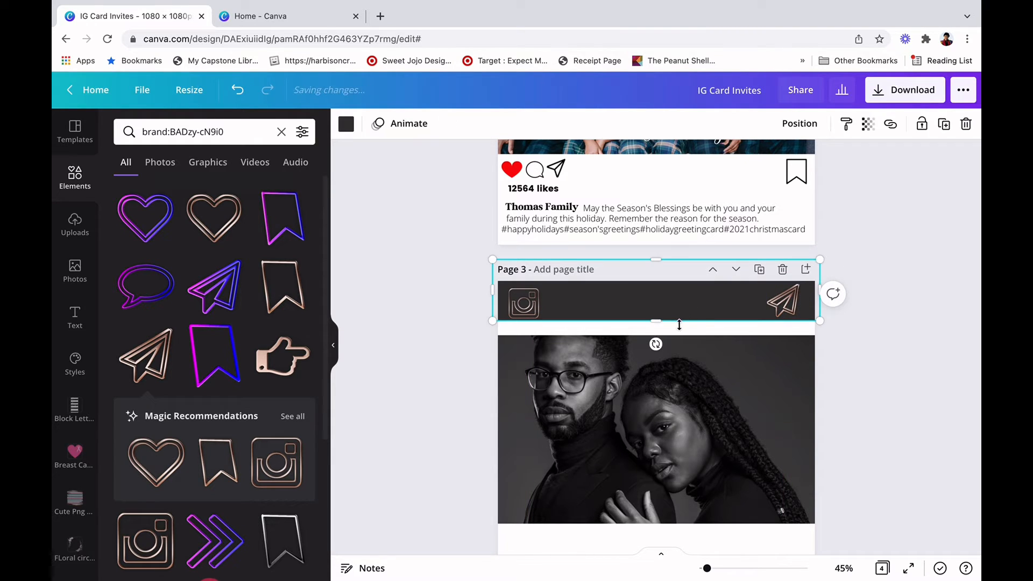
{"action": "left_click_drag", "start_coordinate": [654, 328], "coordinate": [654, 334]}
{"action": "left_click", "coordinate": [844, 363]}
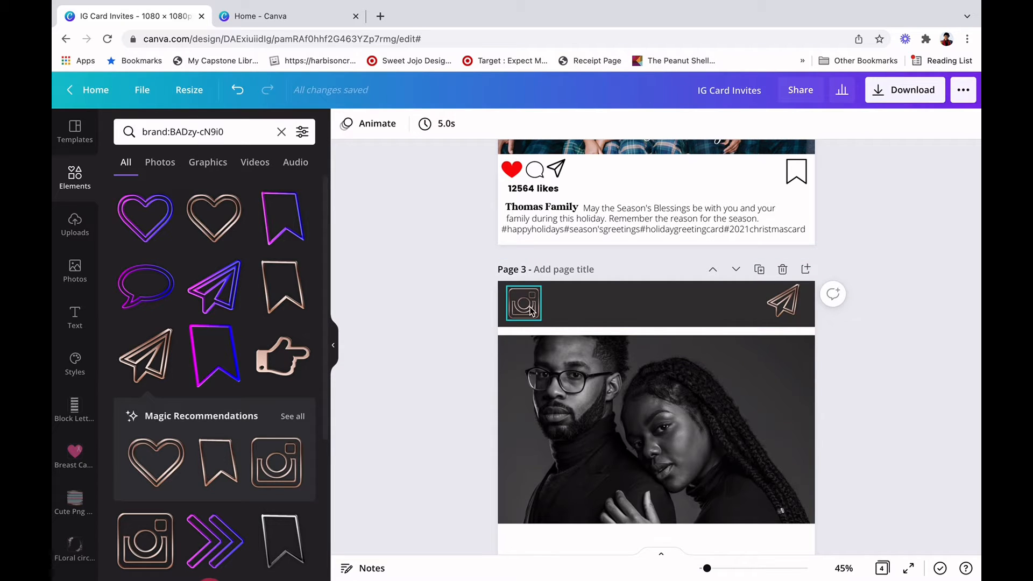
{"action": "left_click", "coordinate": [524, 308]}
{"action": "left_click_drag", "start_coordinate": [529, 307], "coordinate": [530, 309]}
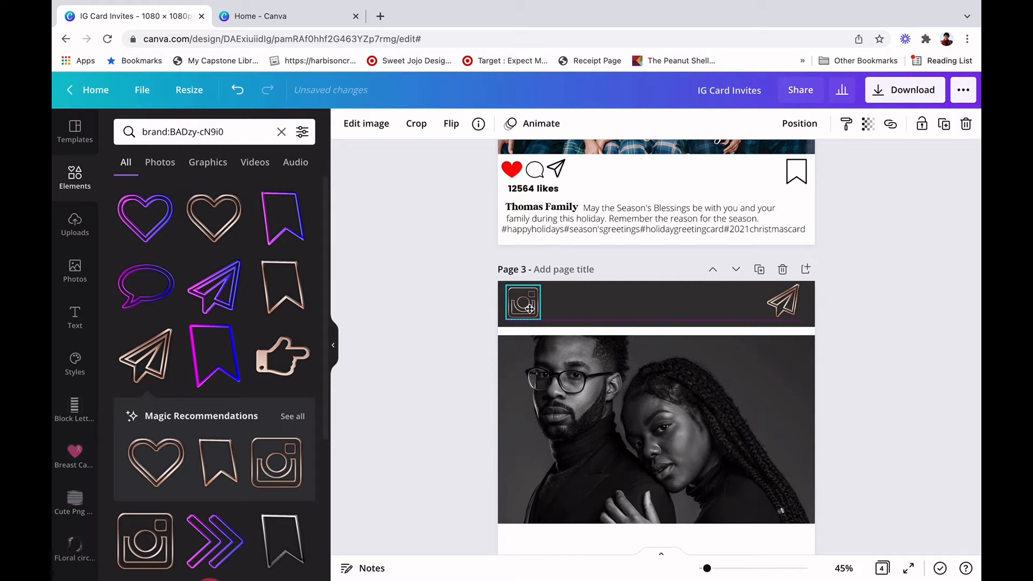
{"action": "left_click", "coordinate": [889, 302]}
Enlarge the paper plane slightly and level it with the Instagram icon.
{"action": "left_click", "coordinate": [784, 301]}
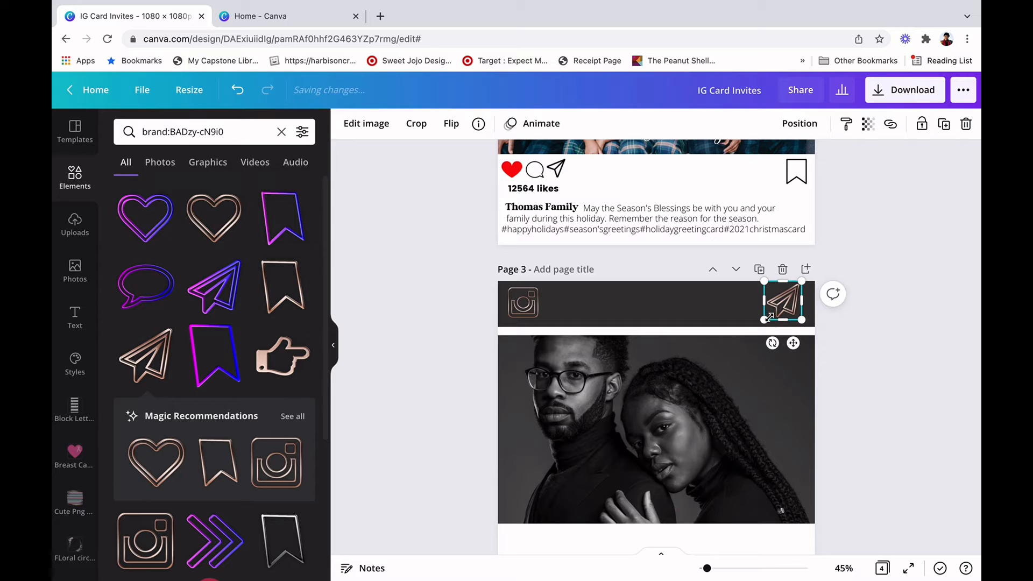
{"action": "left_click_drag", "start_coordinate": [764, 321], "coordinate": [789, 305]}
{"action": "left_click", "coordinate": [866, 321]}
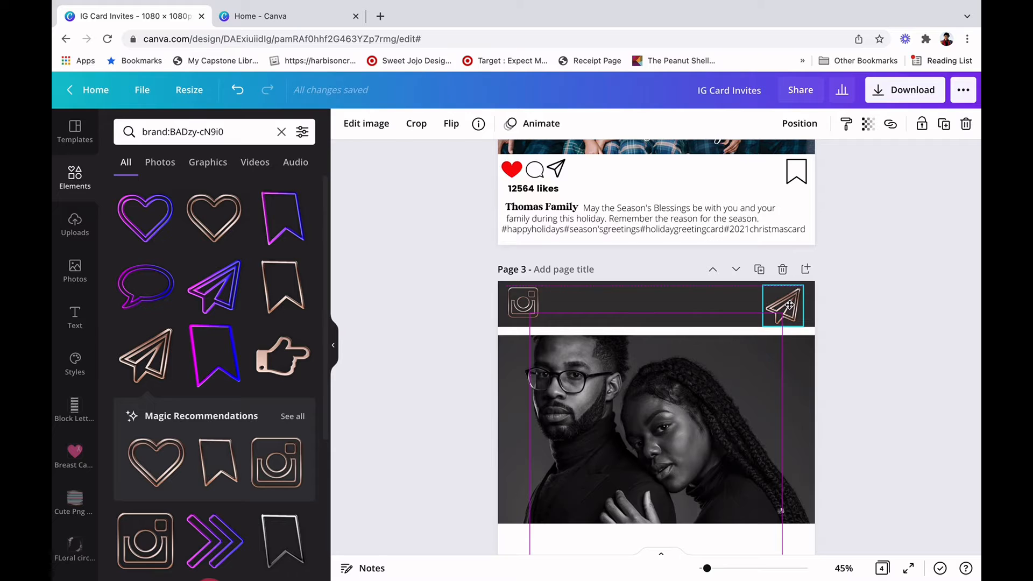
{"action": "left_click", "coordinate": [869, 299]}
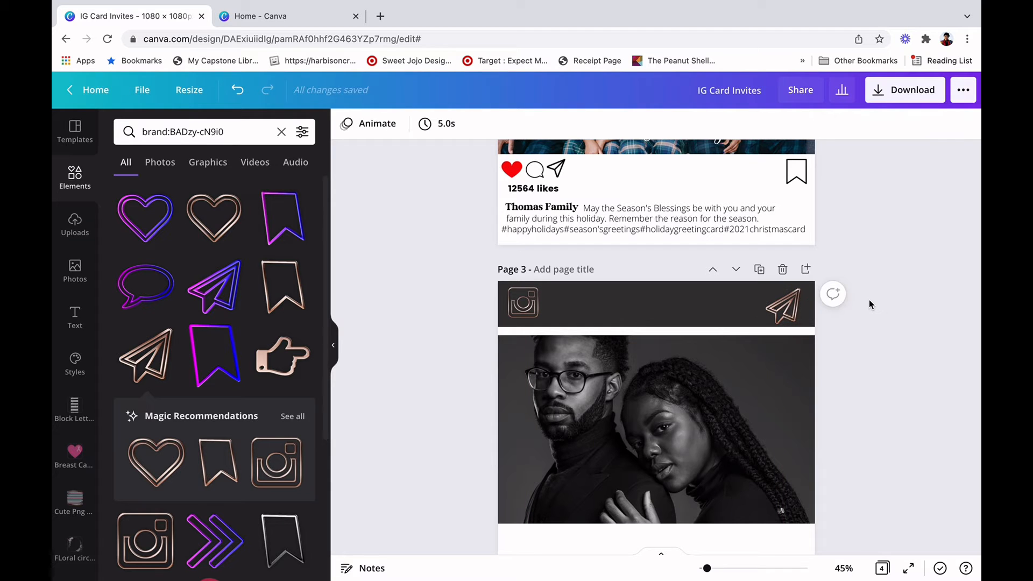
{"action": "left_click", "coordinate": [789, 304]}
{"action": "left_click_drag", "start_coordinate": [789, 302], "coordinate": [789, 301]}
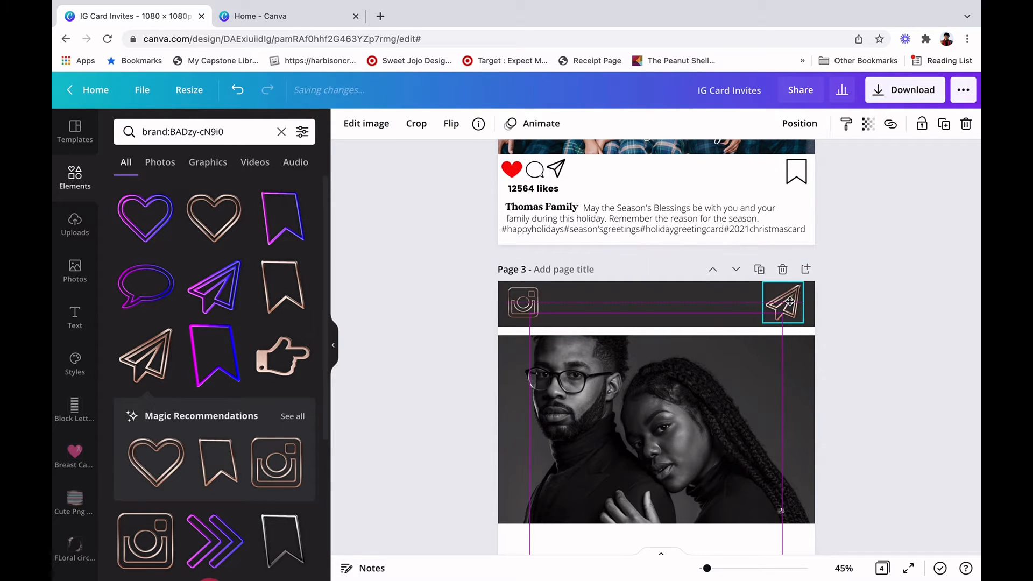
{"action": "left_click", "coordinate": [855, 331]}
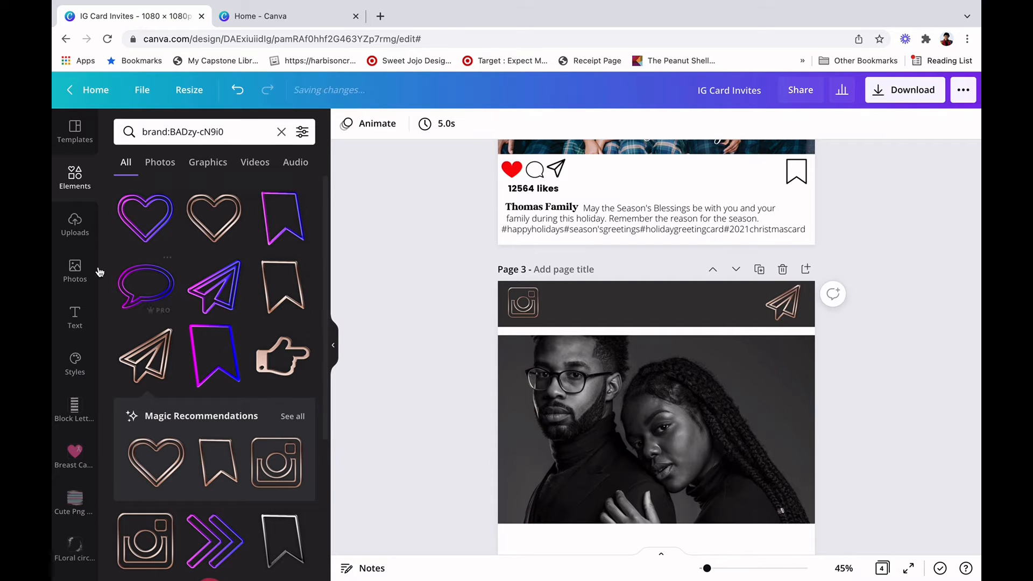
{"action": "left_click", "coordinate": [86, 322]}
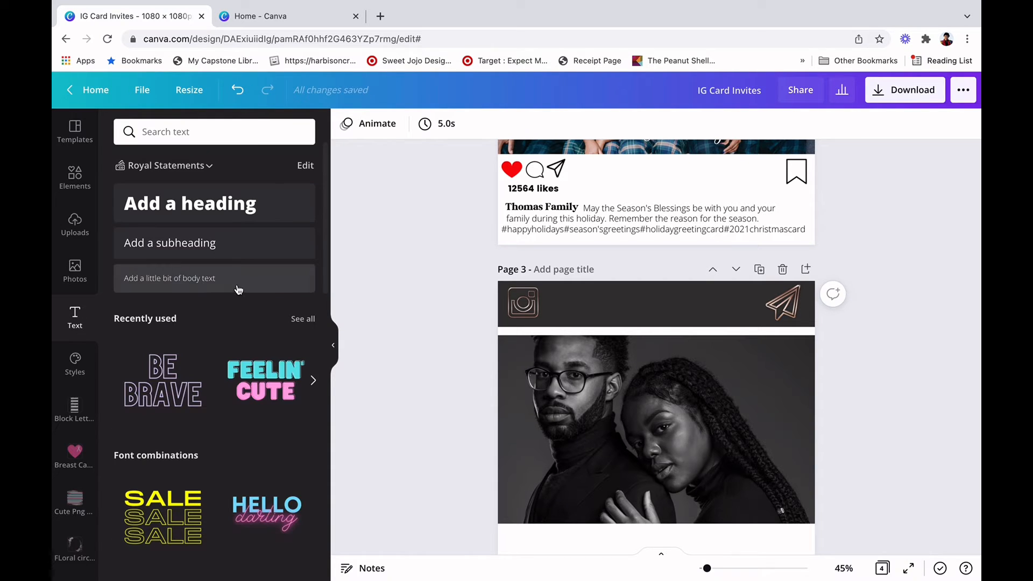
Add an Open Sans Light, size 30 body-text placeholder over the couple photo.
{"action": "left_click", "coordinate": [238, 289]}
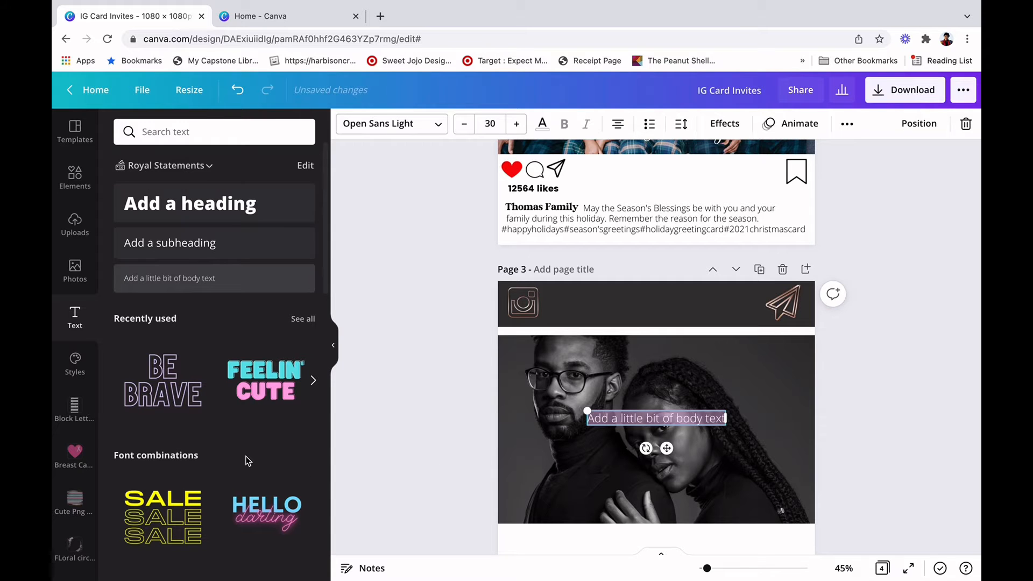
{"action": "scroll", "coordinate": [247, 461], "scroll_direction": "down", "scroll_amount": 10}
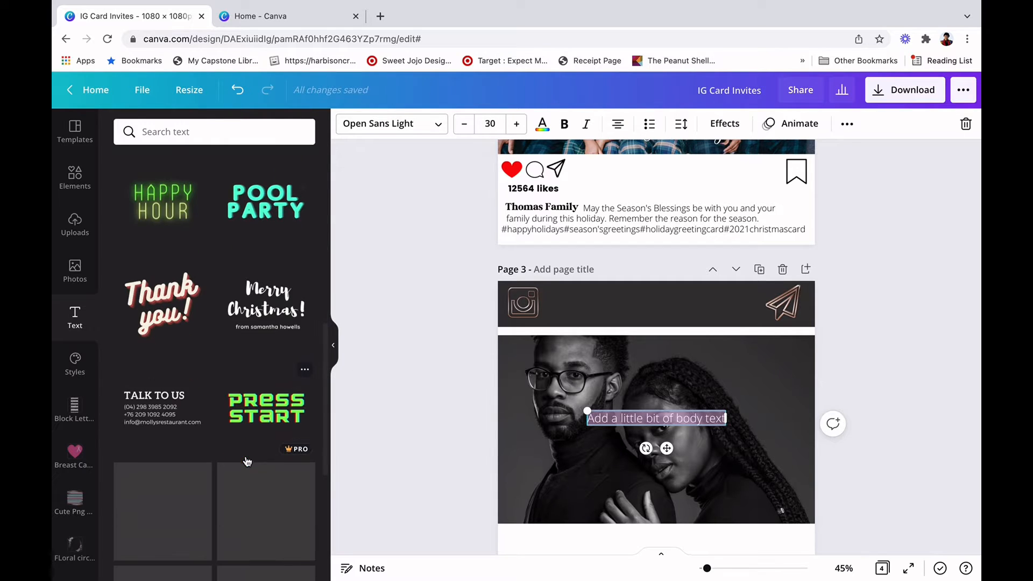
{"action": "scroll", "coordinate": [247, 461], "scroll_direction": "down", "scroll_amount": 5}
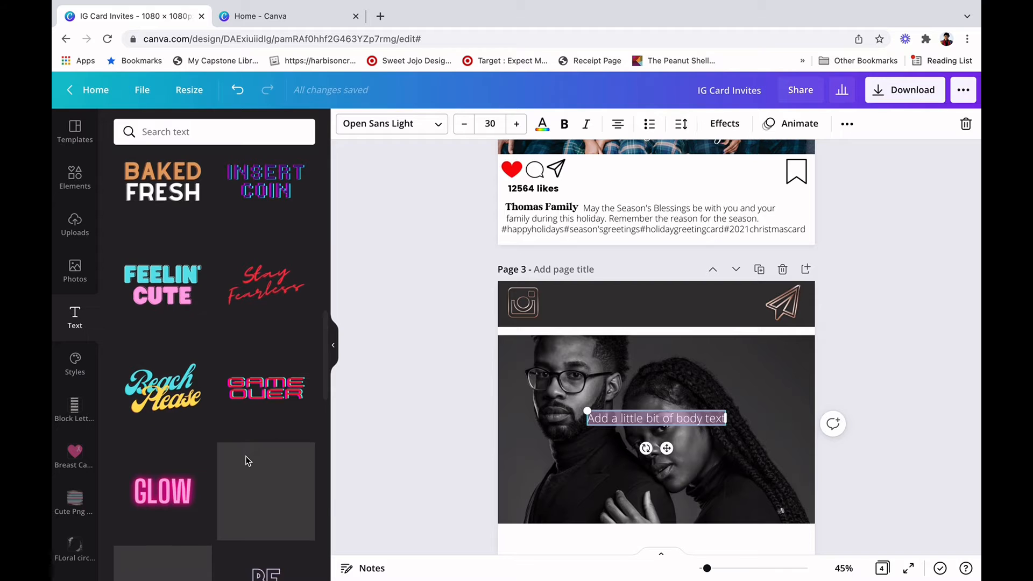
{"action": "scroll", "coordinate": [247, 461], "scroll_direction": "down", "scroll_amount": 6}
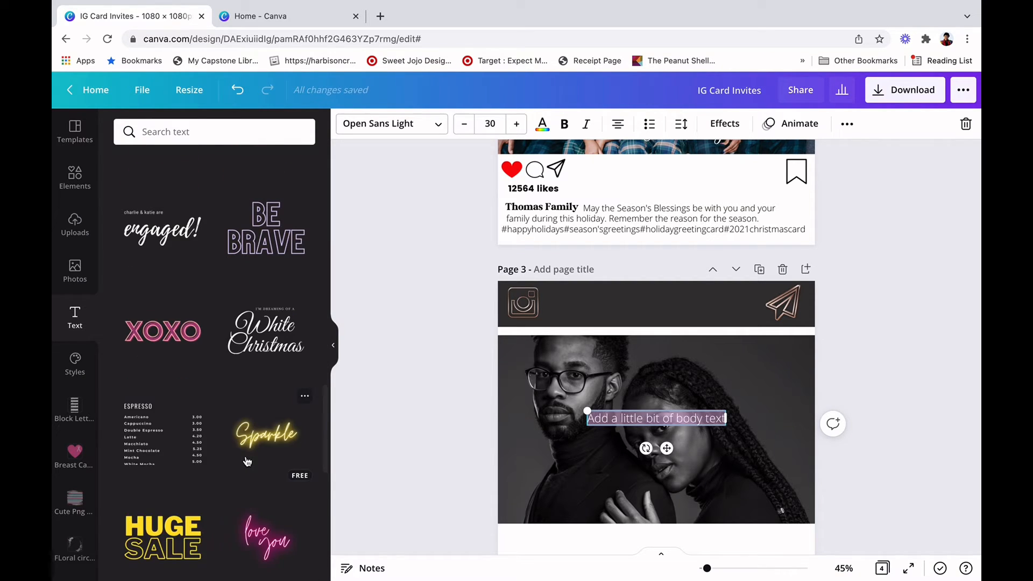
{"action": "scroll", "coordinate": [247, 461], "scroll_direction": "up", "scroll_amount": 10}
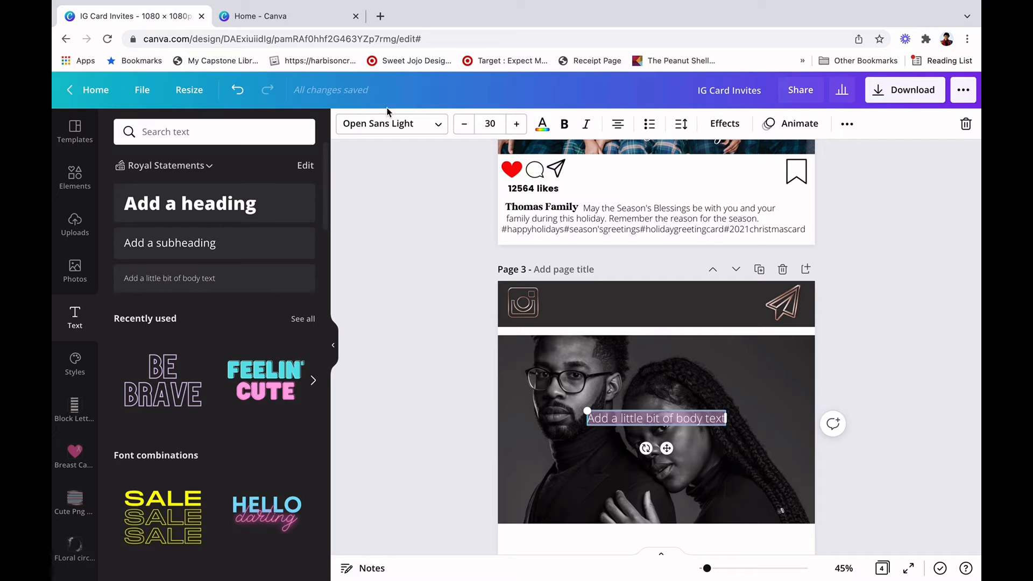
Set the selected page 3 body text to the uploaded Karolie script font.
{"action": "left_click", "coordinate": [443, 127]}
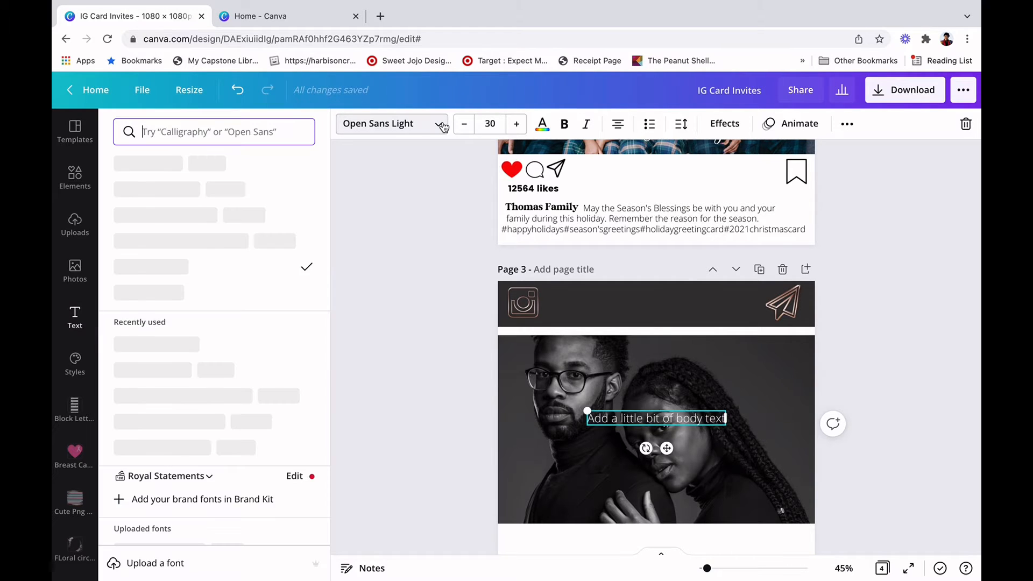
{"action": "scroll", "coordinate": [195, 469], "scroll_direction": "down", "scroll_amount": 6}
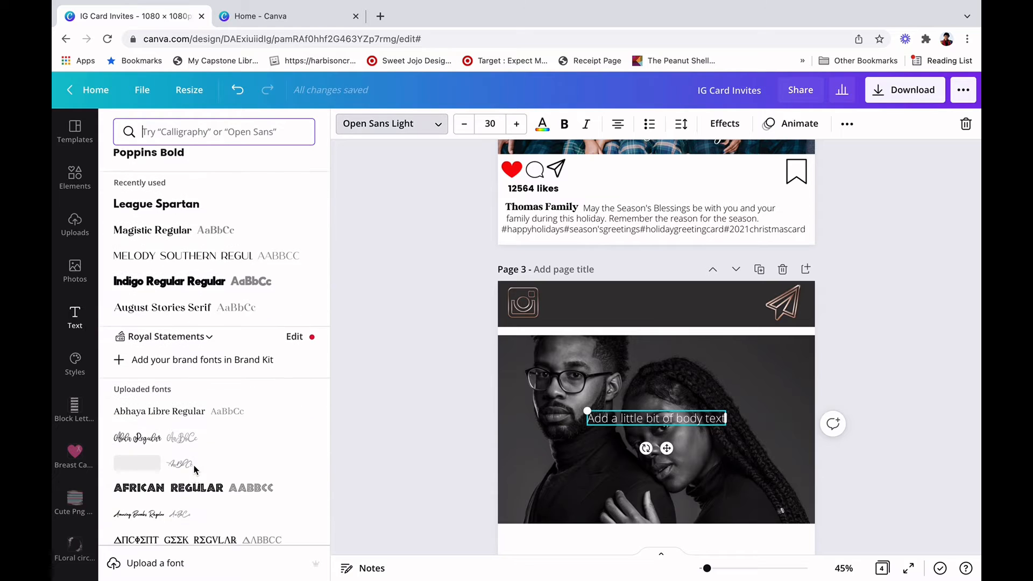
{"action": "scroll", "coordinate": [195, 471], "scroll_direction": "down", "scroll_amount": 3}
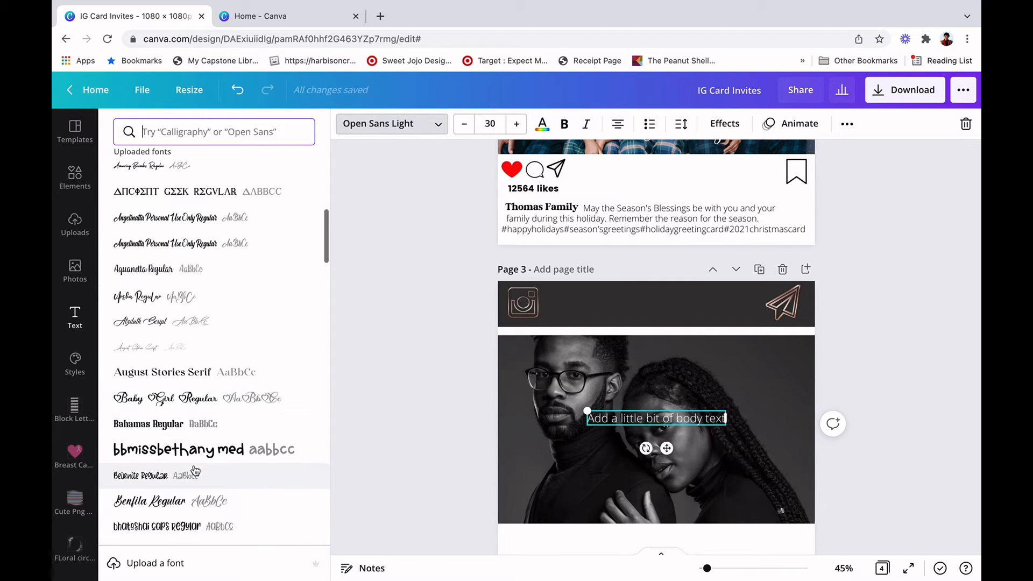
{"action": "scroll", "coordinate": [194, 471], "scroll_direction": "down", "scroll_amount": 4}
{"action": "scroll", "coordinate": [195, 471], "scroll_direction": "down", "scroll_amount": 1}
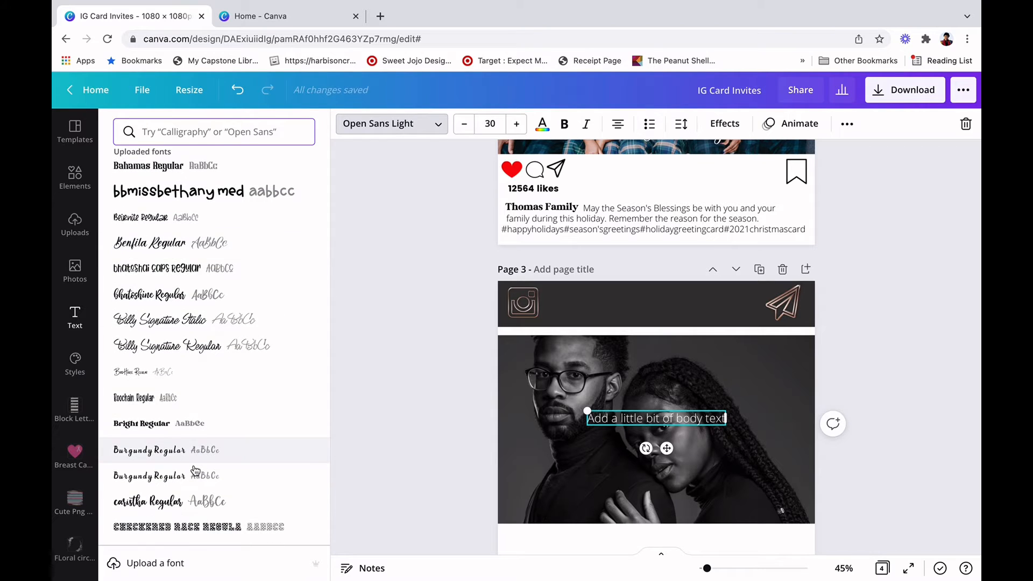
{"action": "scroll", "coordinate": [195, 471], "scroll_direction": "down", "scroll_amount": 4}
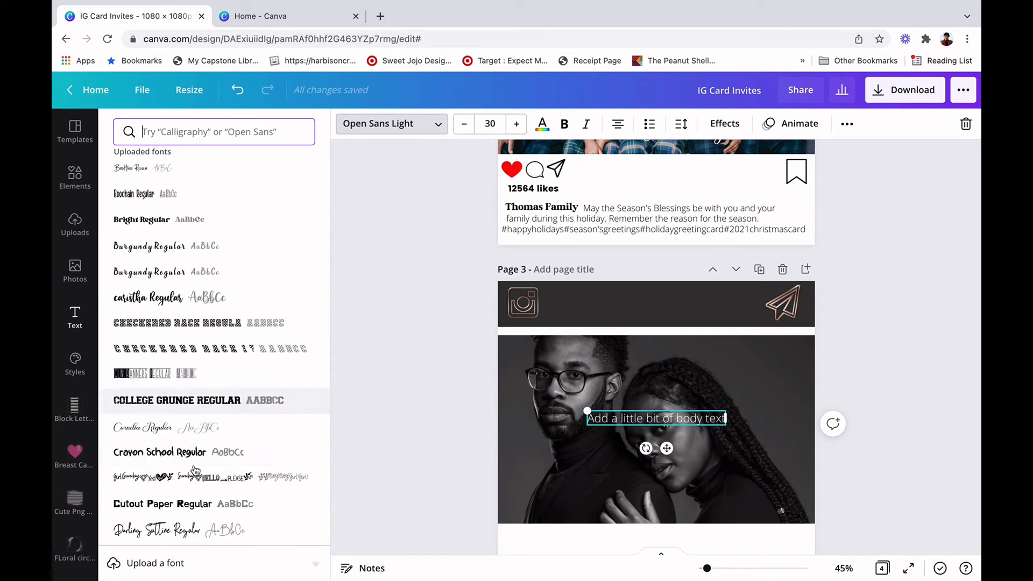
{"action": "scroll", "coordinate": [195, 471], "scroll_direction": "down", "scroll_amount": 2}
{"action": "scroll", "coordinate": [411, 363], "scroll_direction": "down", "scroll_amount": 2}
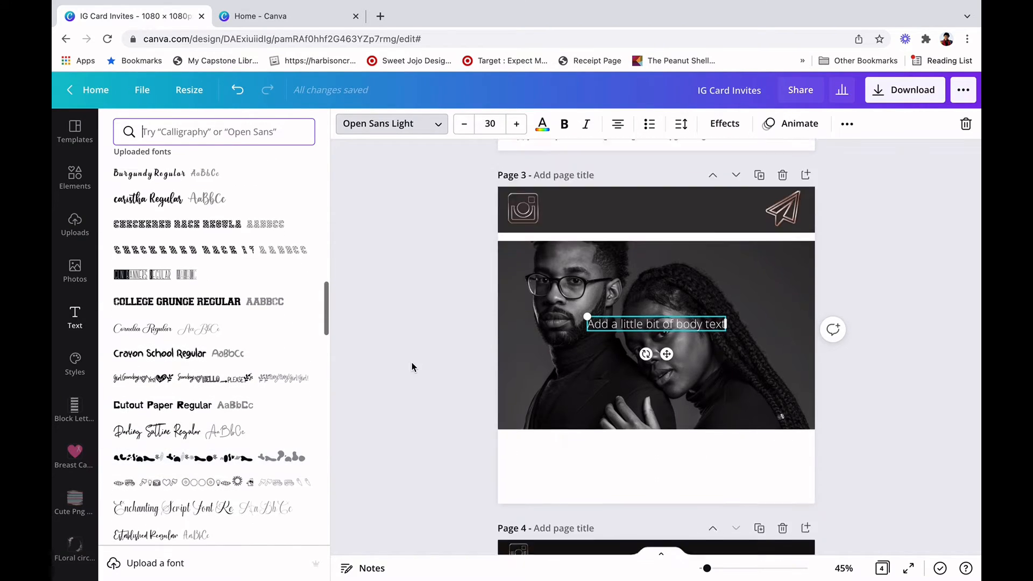
{"action": "scroll", "coordinate": [412, 366], "scroll_direction": "up", "scroll_amount": 1}
{"action": "scroll", "coordinate": [167, 457], "scroll_direction": "down", "scroll_amount": 2}
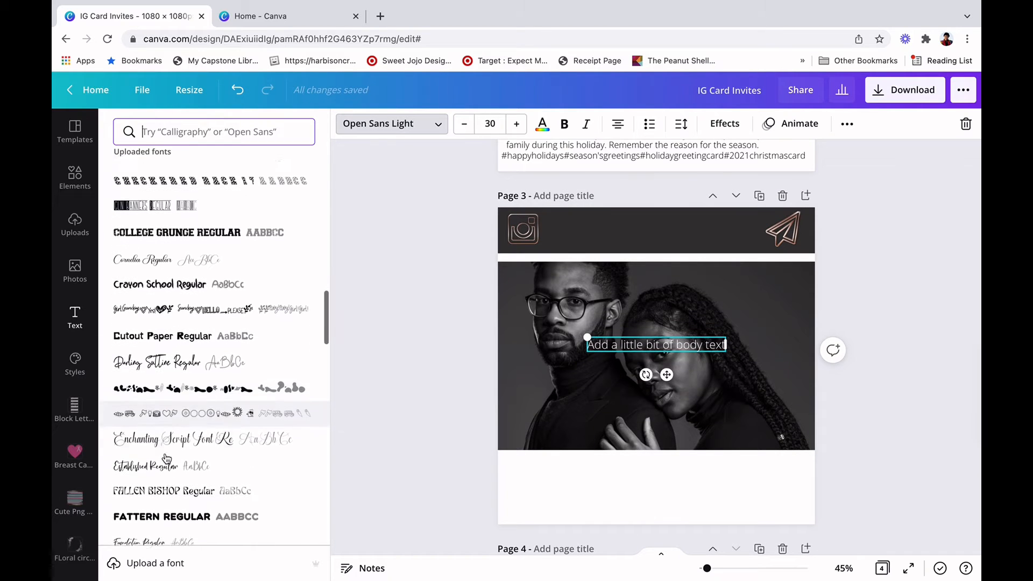
{"action": "scroll", "coordinate": [167, 458], "scroll_direction": "down", "scroll_amount": 3}
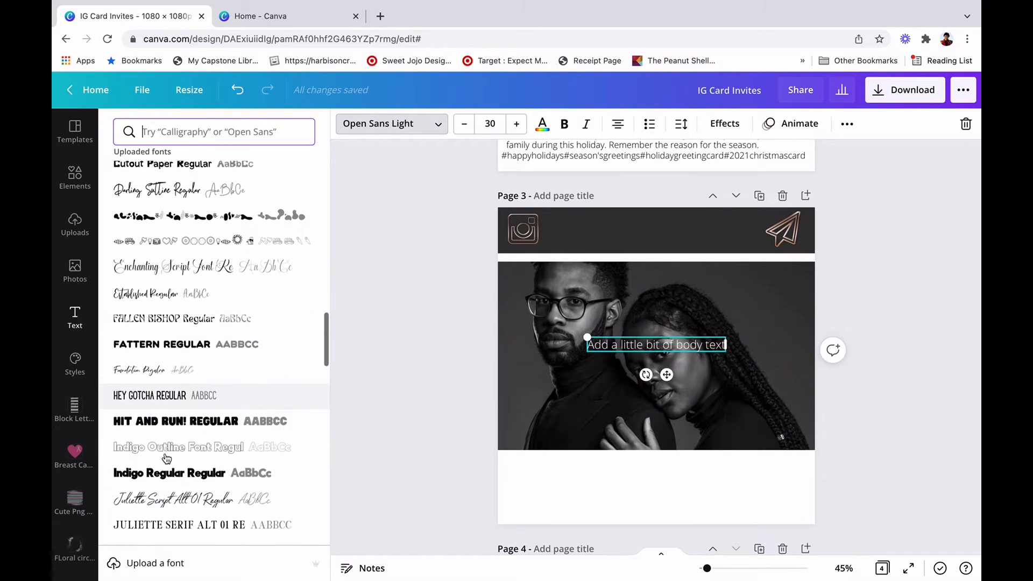
{"action": "scroll", "coordinate": [167, 460], "scroll_direction": "down", "scroll_amount": 2}
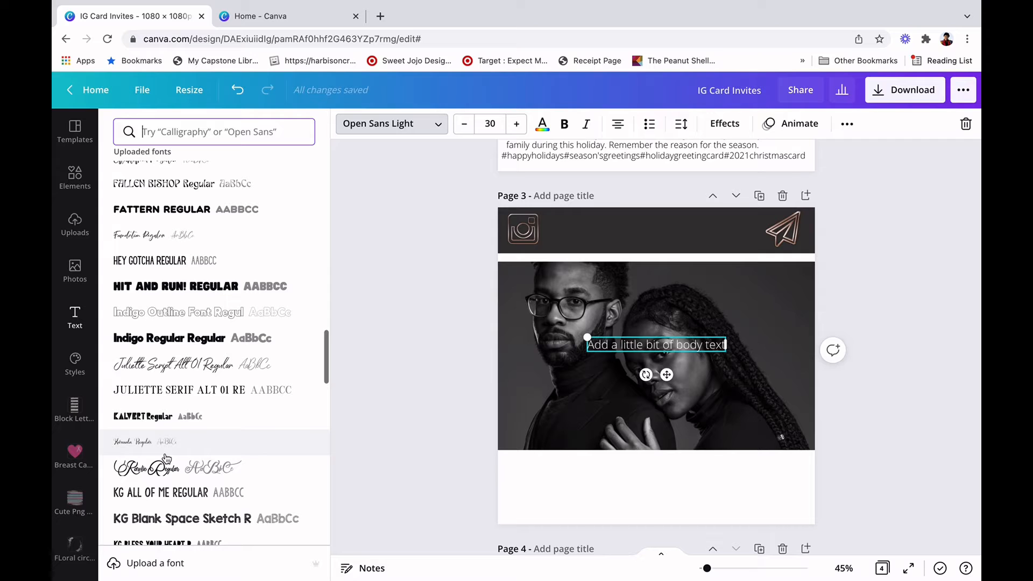
{"action": "left_click", "coordinate": [167, 467]}
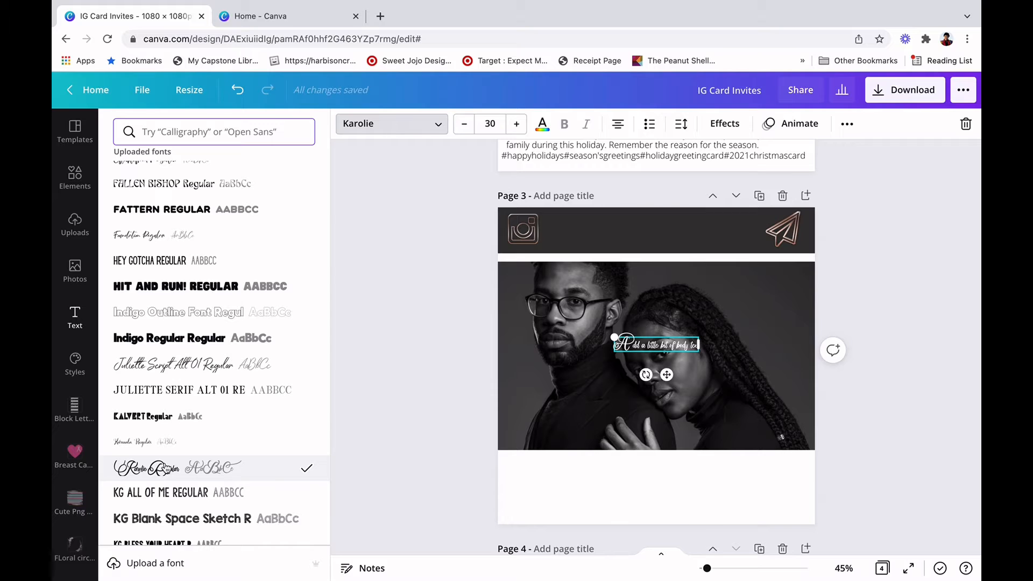
Replace the placeholder text on the couple photo with 'The Future is Our' wording.
{"action": "double_click", "coordinate": [665, 343]}
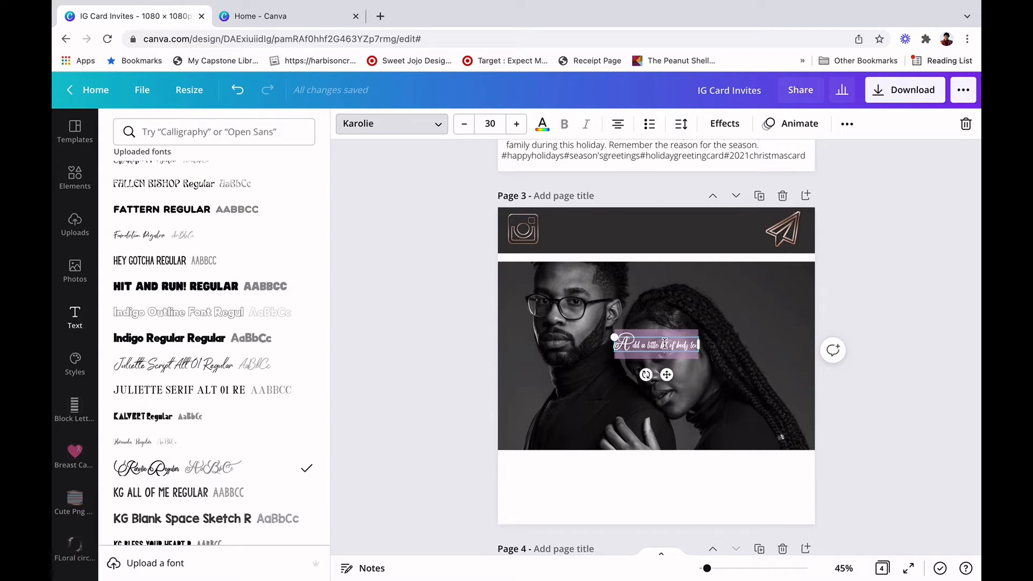
{"action": "type", "text": "The A"}
{"action": "type", "text": "uture"}
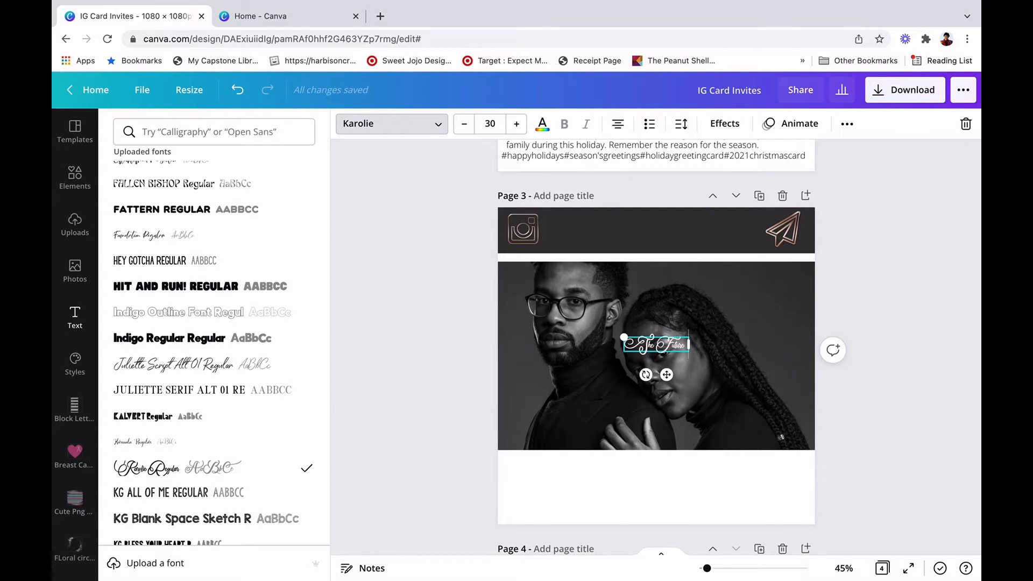
{"action": "type", "text": " is Ou"}
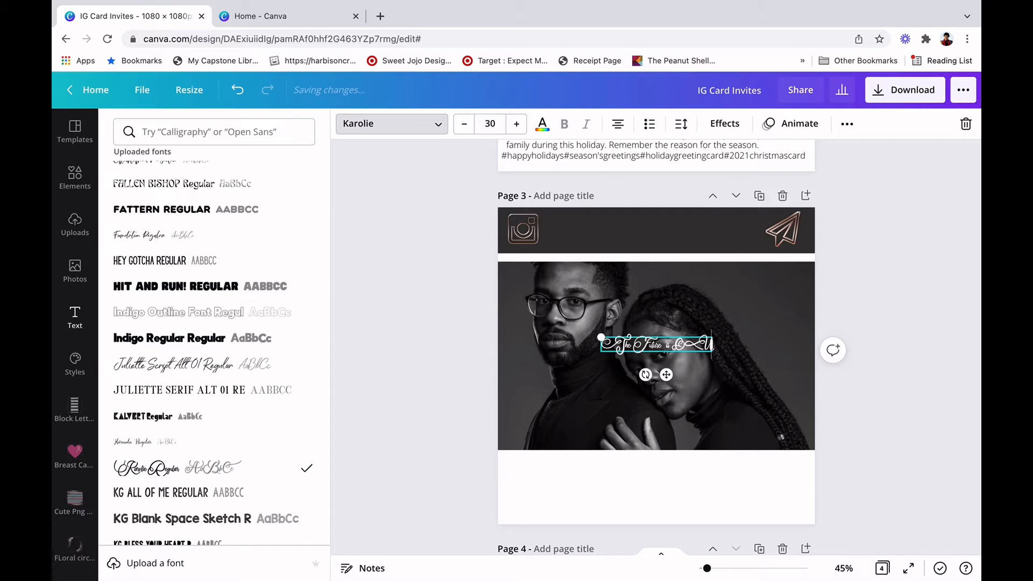
{"action": "type", "text": "r"}
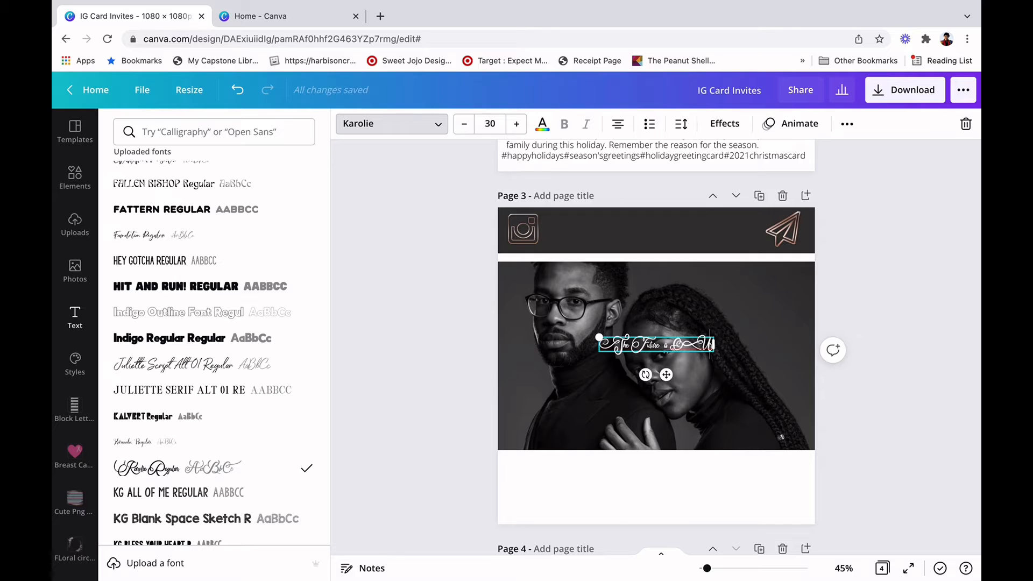
{"action": "key", "text": "BackSpace"}
{"action": "key", "text": "BackSpace"}
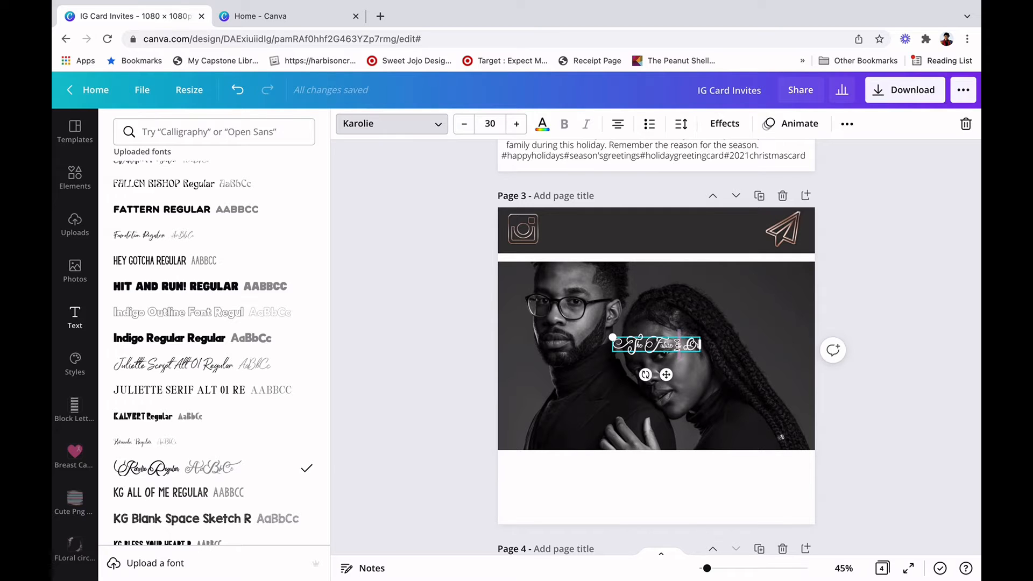
Switch the whole text to the Melody Southern Script font.
{"action": "key", "text": "ctrl+a"}
{"action": "scroll", "coordinate": [172, 461], "scroll_direction": "down", "scroll_amount": 3}
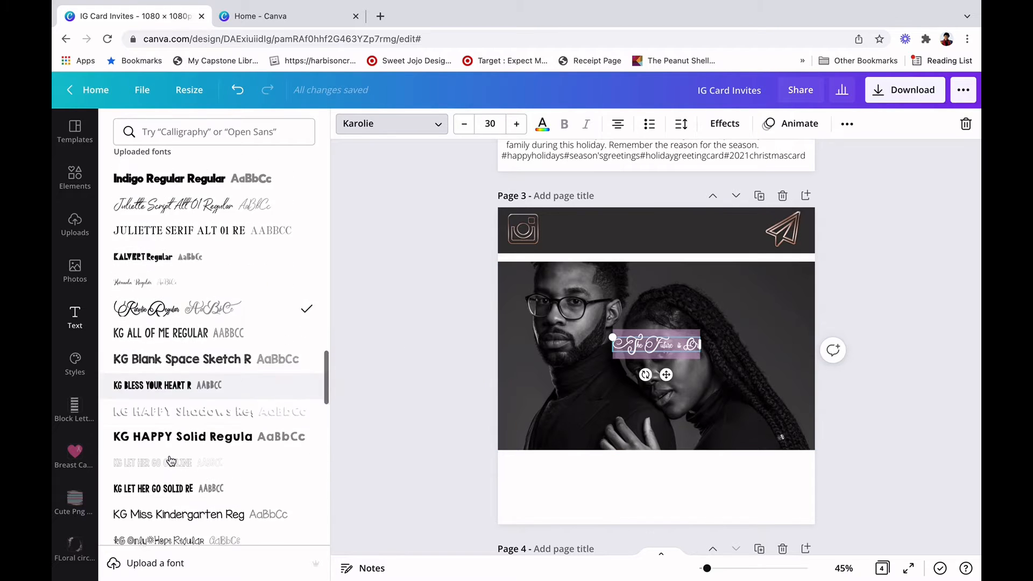
{"action": "scroll", "coordinate": [171, 461], "scroll_direction": "down", "scroll_amount": 4}
{"action": "scroll", "coordinate": [172, 461], "scroll_direction": "down", "scroll_amount": 4}
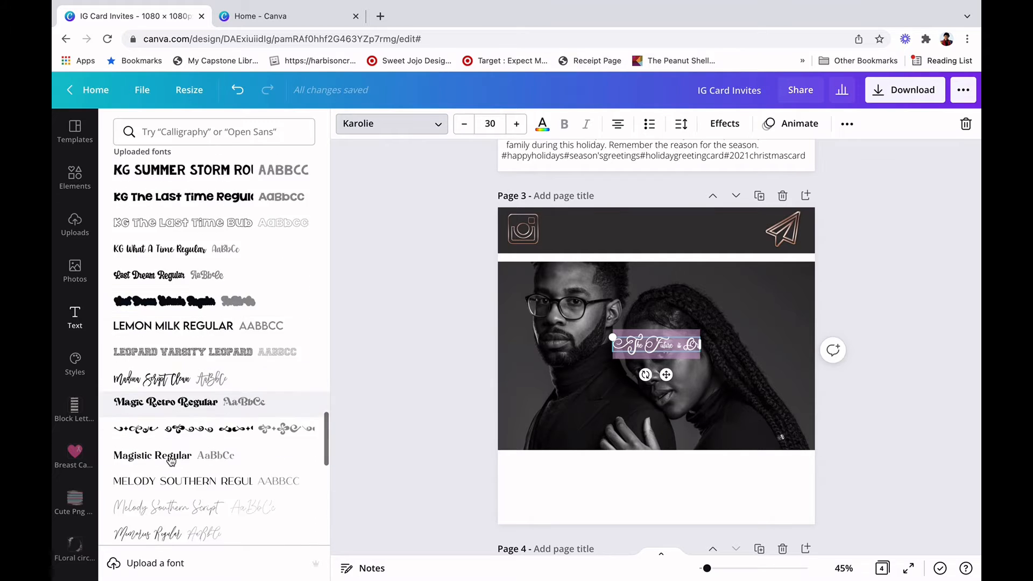
{"action": "scroll", "coordinate": [171, 461], "scroll_direction": "down", "scroll_amount": 1}
{"action": "left_click", "coordinate": [165, 483]}
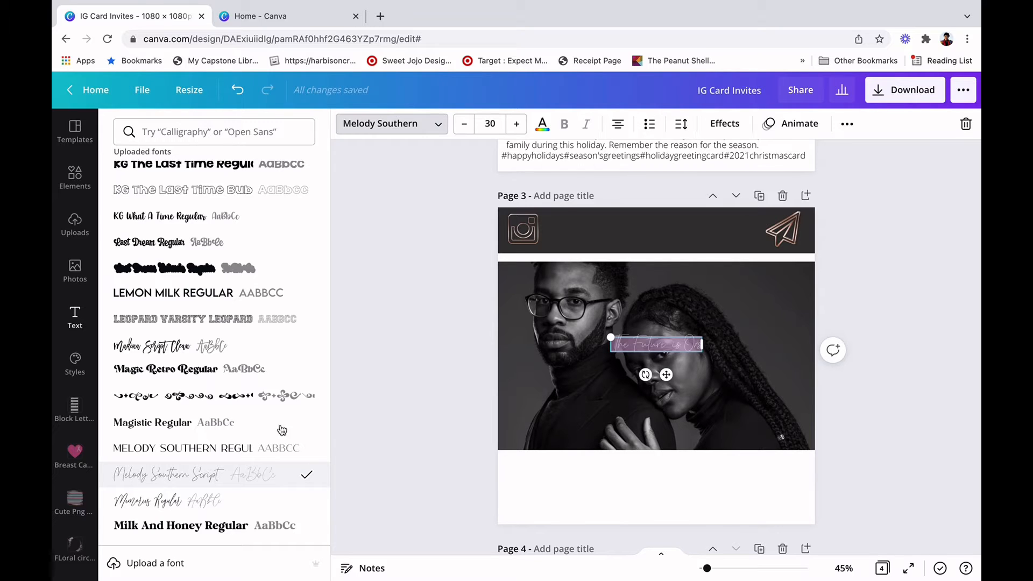
Correct the ending so the text reads 'The Future is Ours'.
{"action": "left_click", "coordinate": [696, 344]}
{"action": "key", "text": "BackSpace"}
{"action": "type", "text": "s Our"}
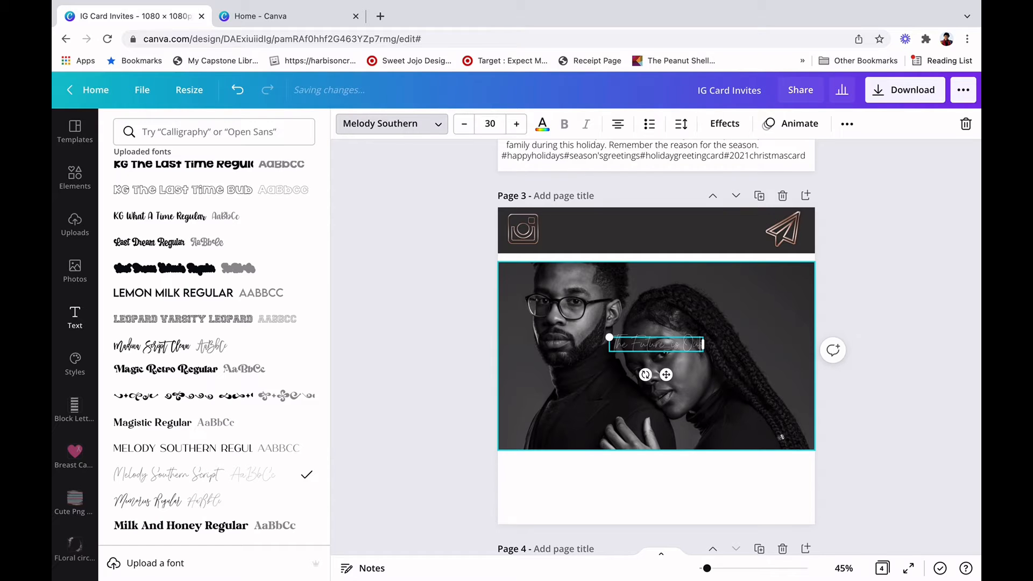
{"action": "type", "text": "s"}
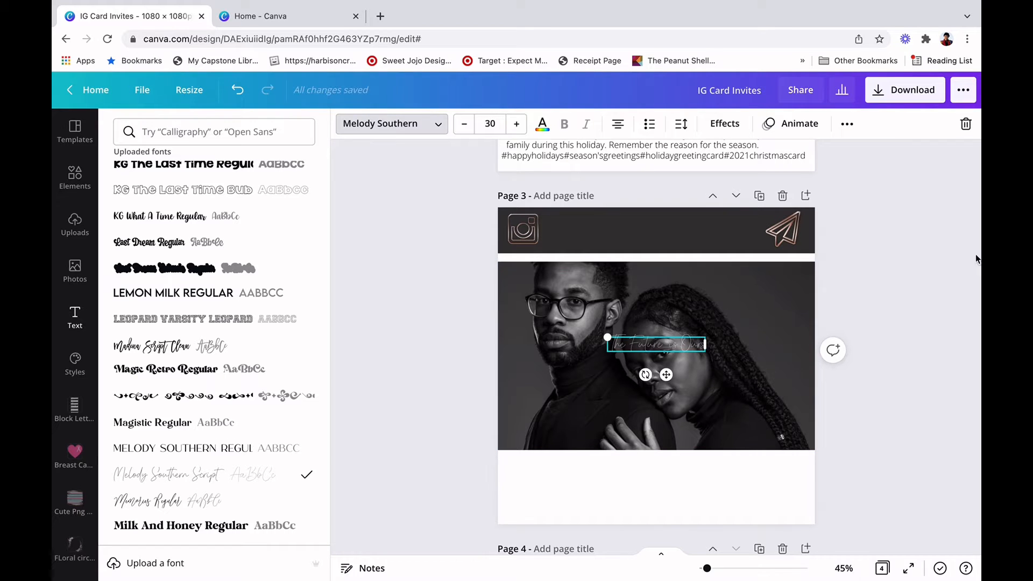
{"action": "left_click", "coordinate": [897, 229]}
Move the header into the dark top band and enlarge it to size 61.9.
{"action": "left_click", "coordinate": [660, 341]}
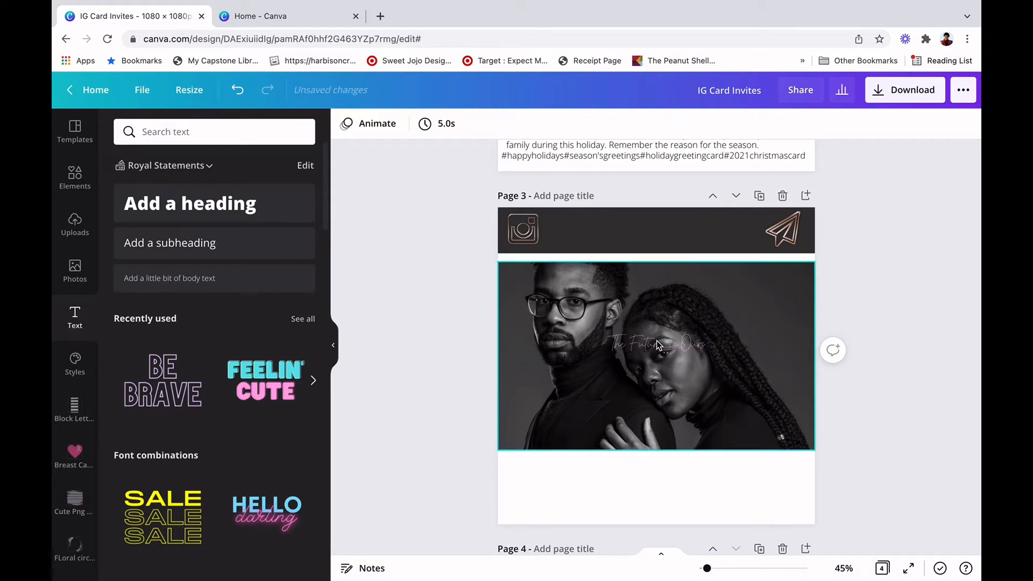
{"action": "left_click", "coordinate": [659, 344]}
{"action": "left_click_drag", "start_coordinate": [659, 255], "coordinate": [551, 216]}
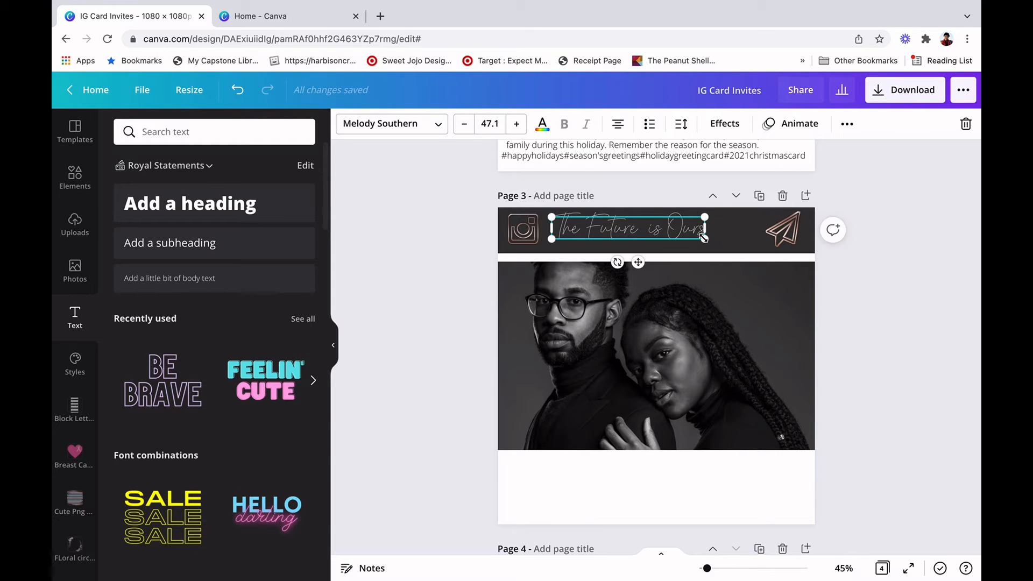
{"action": "left_click_drag", "start_coordinate": [705, 237], "coordinate": [757, 242]}
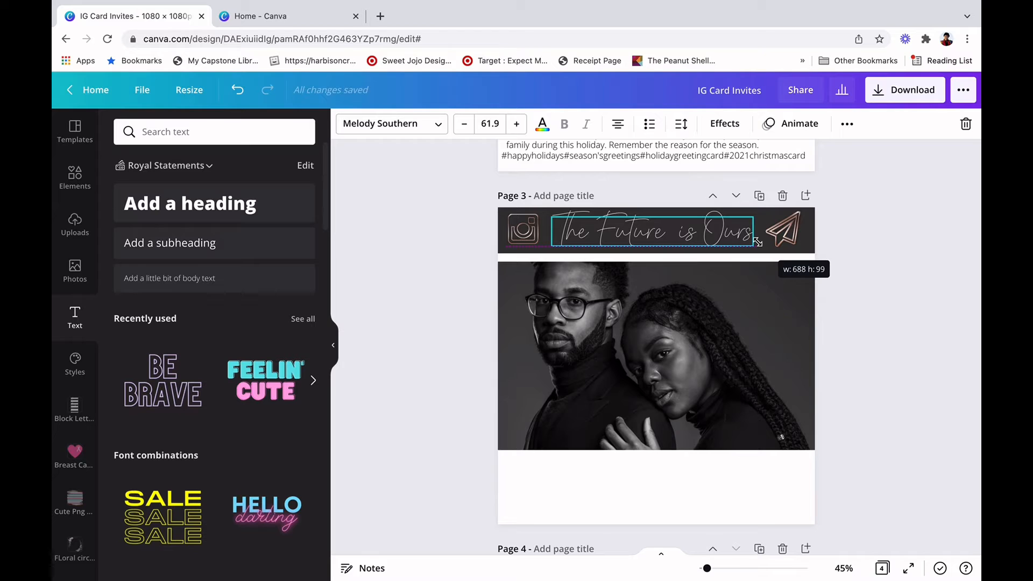
Centre the header horizontally in the dark band.
{"action": "left_click", "coordinate": [900, 146]}
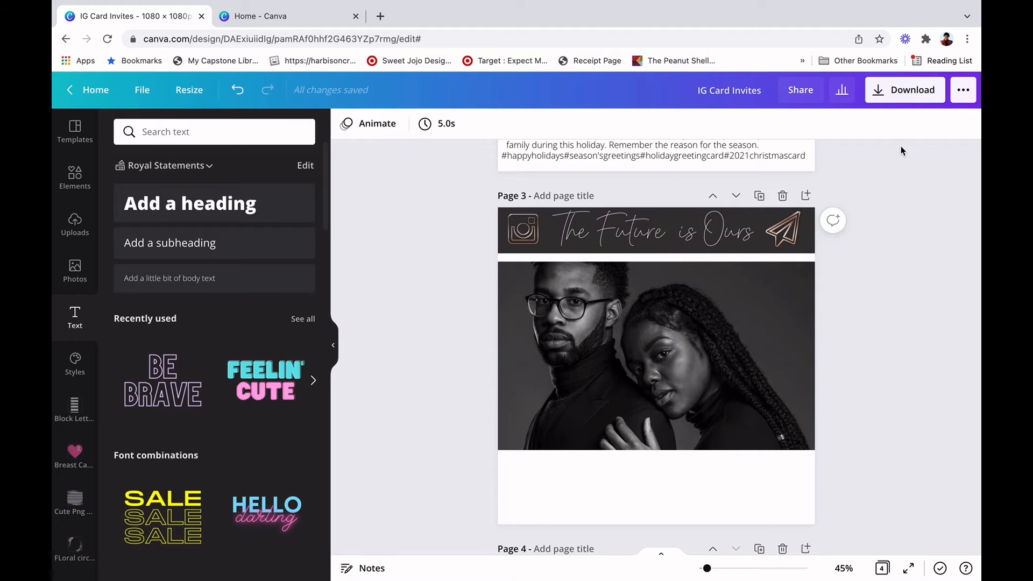
{"action": "left_click_drag", "start_coordinate": [678, 225], "coordinate": [682, 227]}
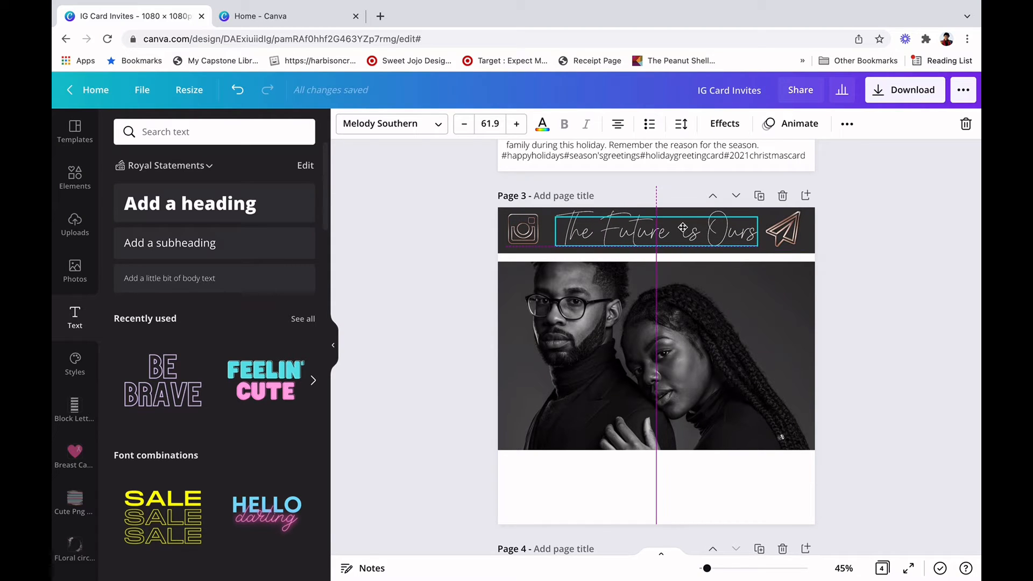
{"action": "left_click", "coordinate": [902, 159]}
{"action": "left_click", "coordinate": [697, 233]}
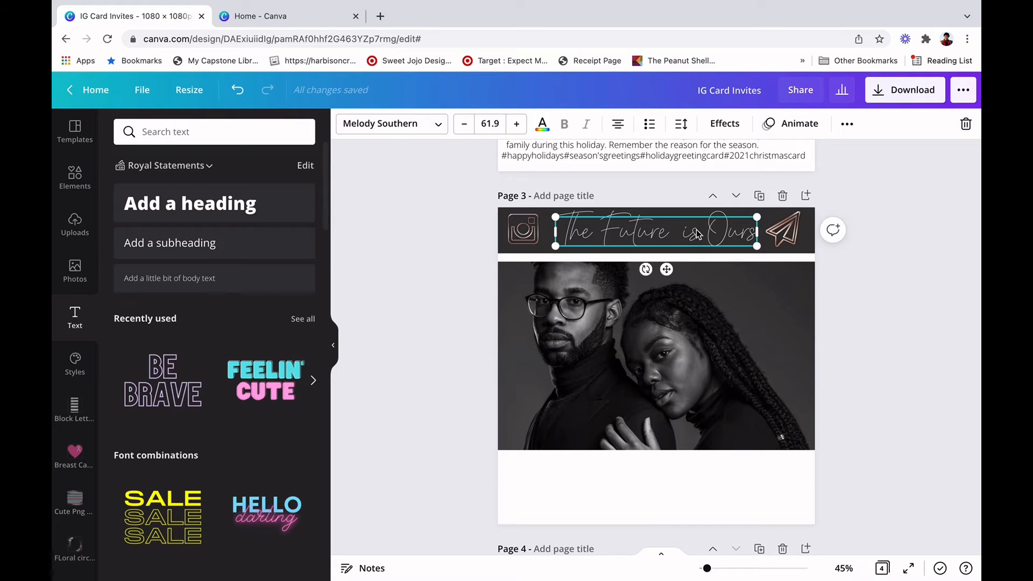
{"action": "left_click", "coordinate": [847, 125]}
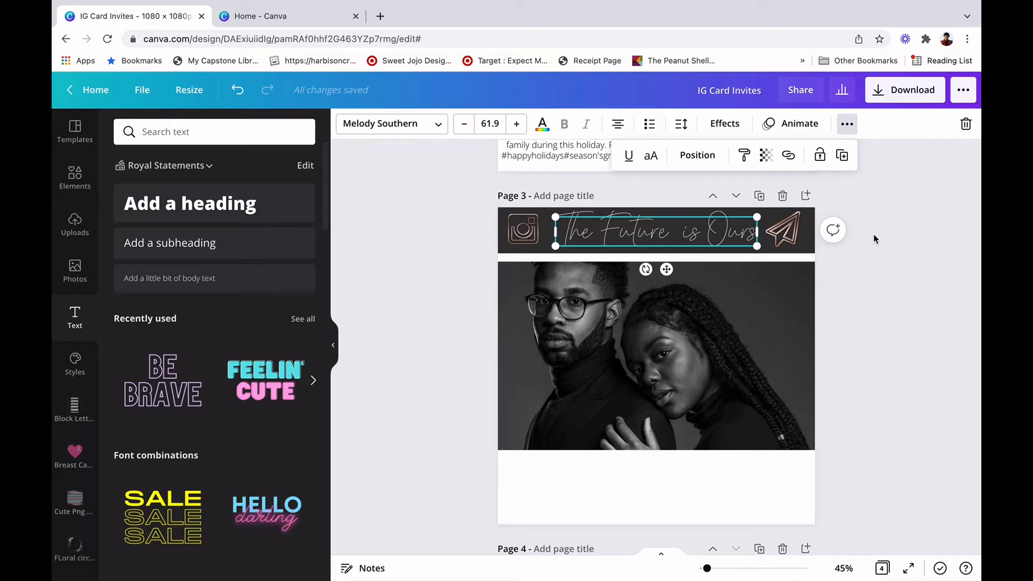
Try the Lift effect, then apply the Hollow effect at thickness 50 to the header.
{"action": "left_click", "coordinate": [721, 125]}
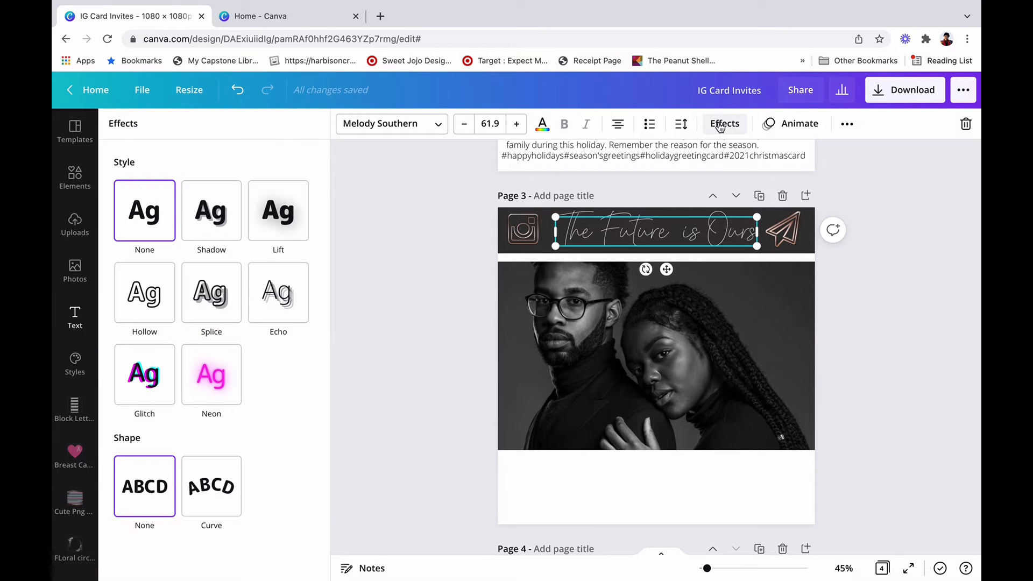
{"action": "left_click", "coordinate": [227, 218]}
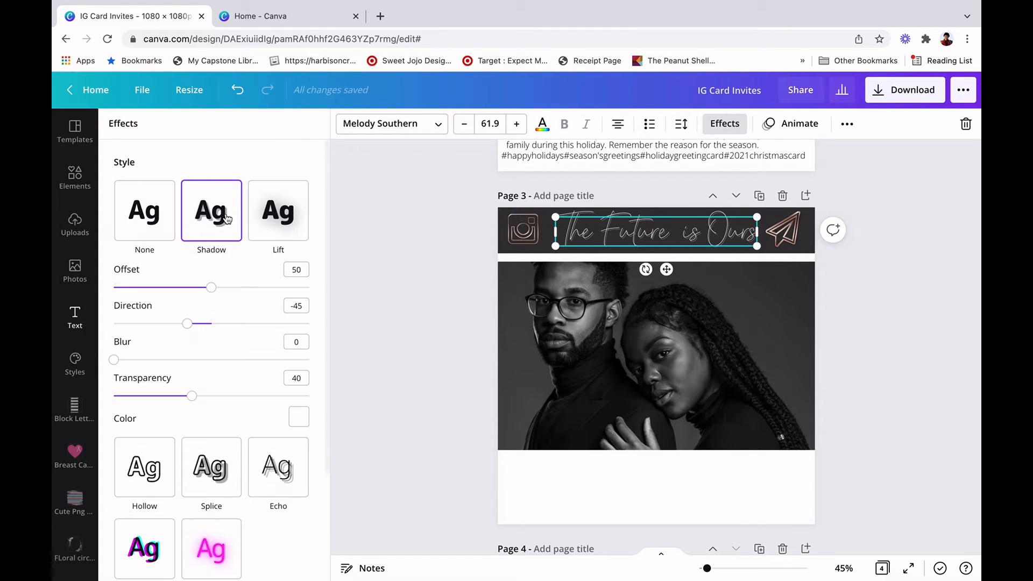
{"action": "left_click", "coordinate": [269, 223]}
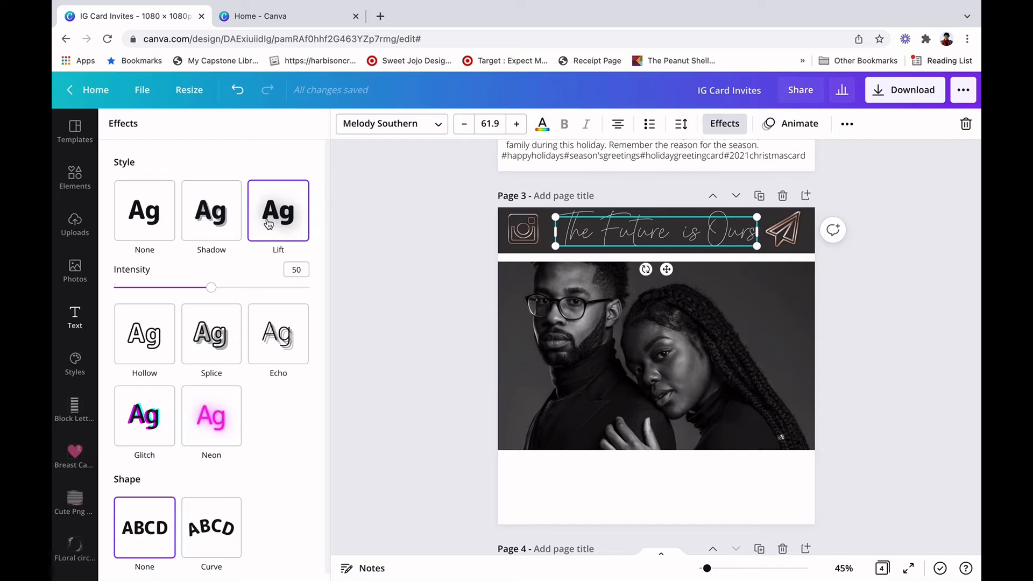
{"action": "scroll", "coordinate": [261, 373], "scroll_direction": "down", "scroll_amount": 1}
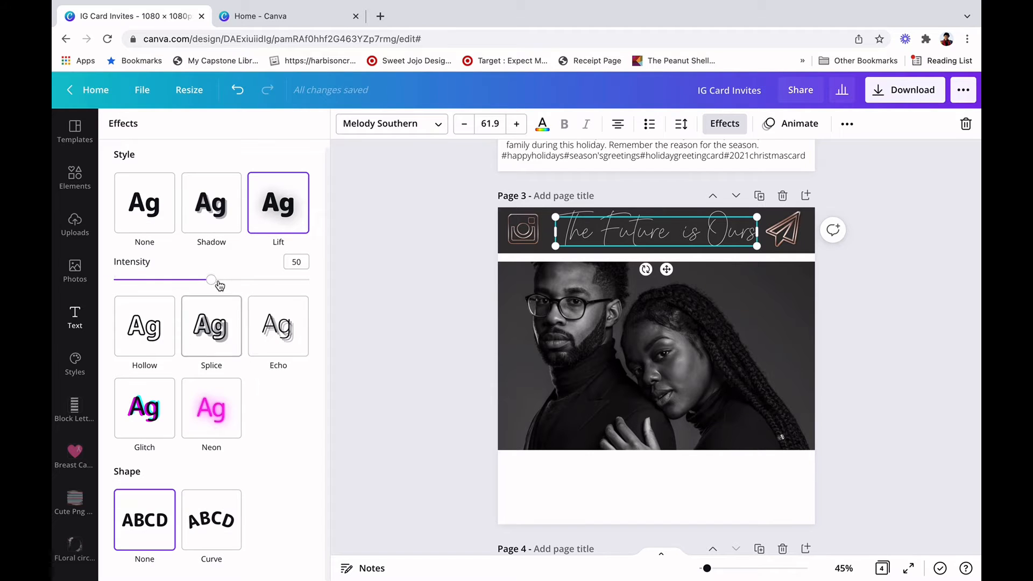
{"action": "left_click_drag", "start_coordinate": [211, 279], "coordinate": [153, 280]}
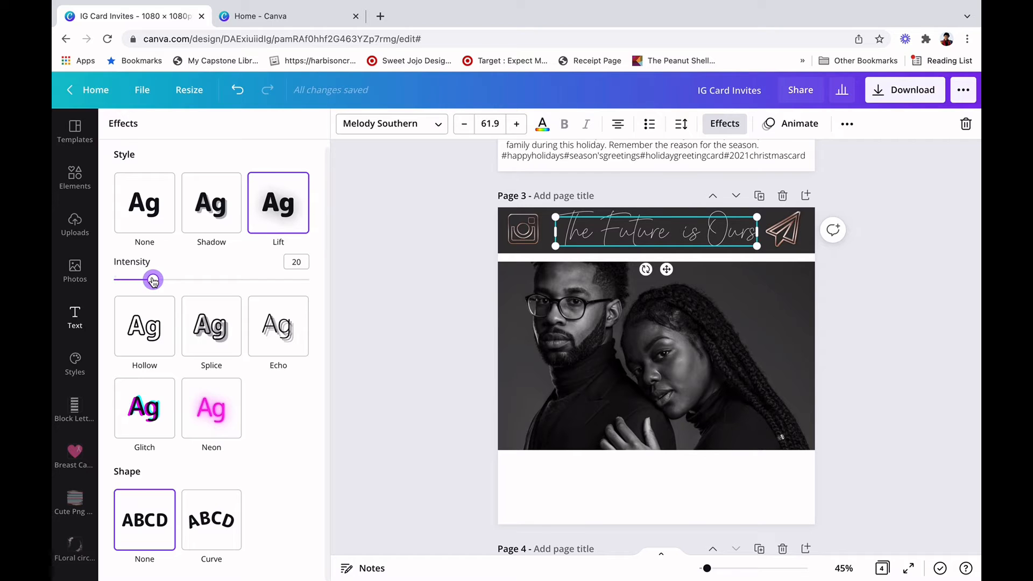
{"action": "left_click", "coordinate": [144, 358]}
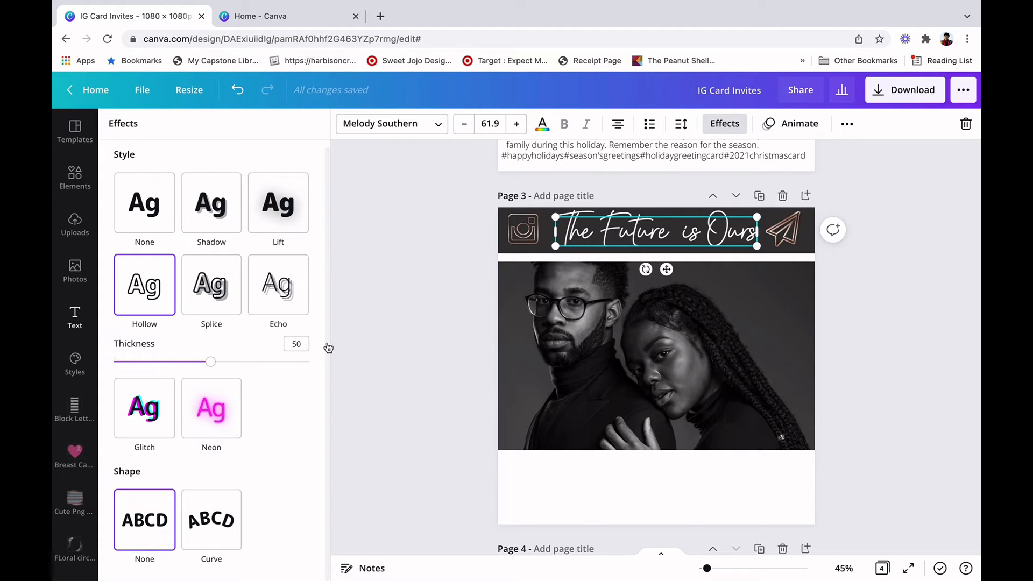
Nudge the 'The Future is Ours' header slightly lower in the dark banner.
{"action": "left_click", "coordinate": [368, 351]}
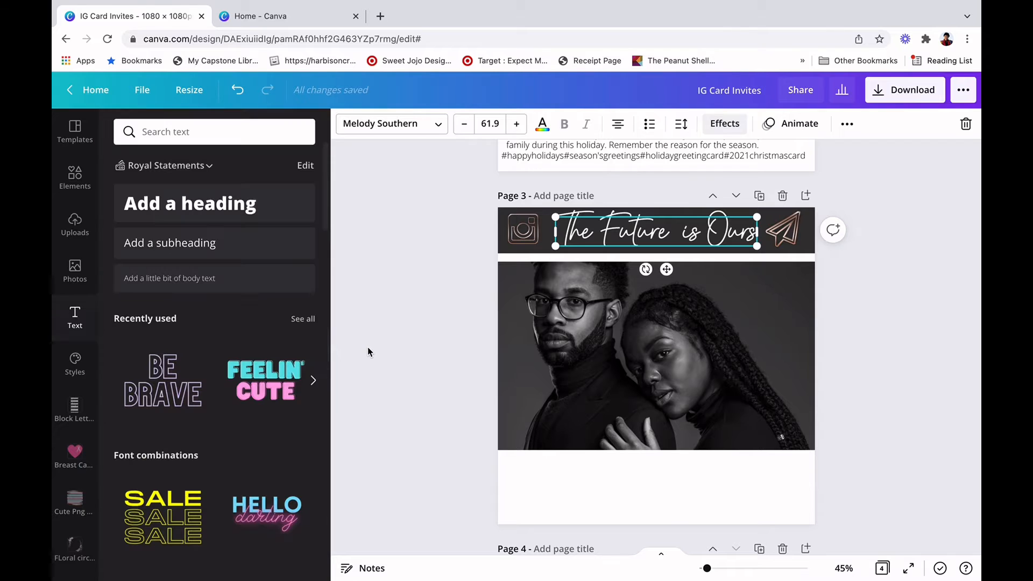
{"action": "left_click_drag", "start_coordinate": [596, 236], "coordinate": [596, 235]}
{"action": "left_click", "coordinate": [861, 320]}
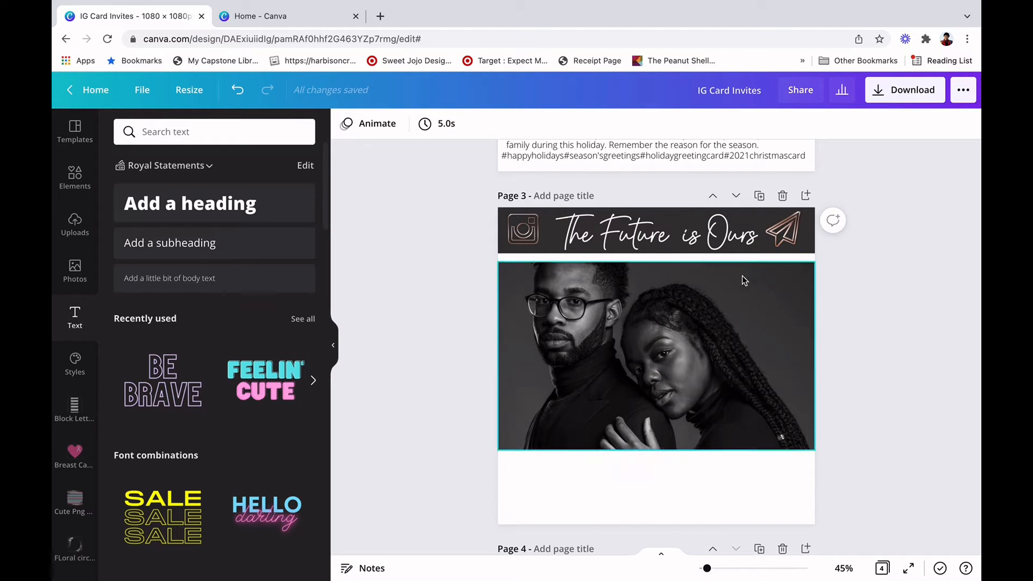
Preview capitalising 'is' to 'Is' in the header, then restore lowercase 'is'.
{"action": "left_click", "coordinate": [692, 237]}
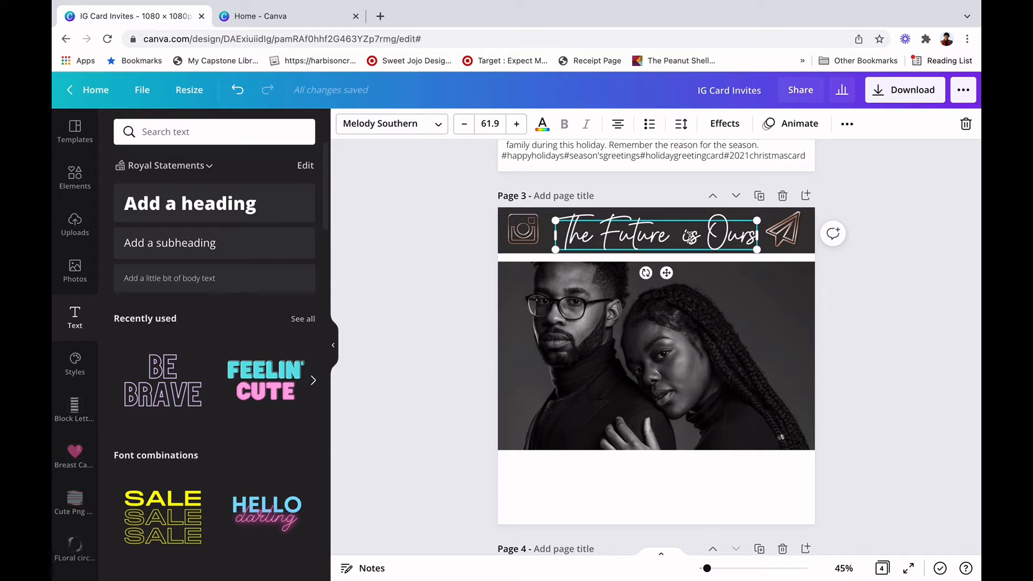
{"action": "left_click", "coordinate": [691, 237]}
{"action": "key", "text": "BackSpace"}
{"action": "type", "text": "I"}
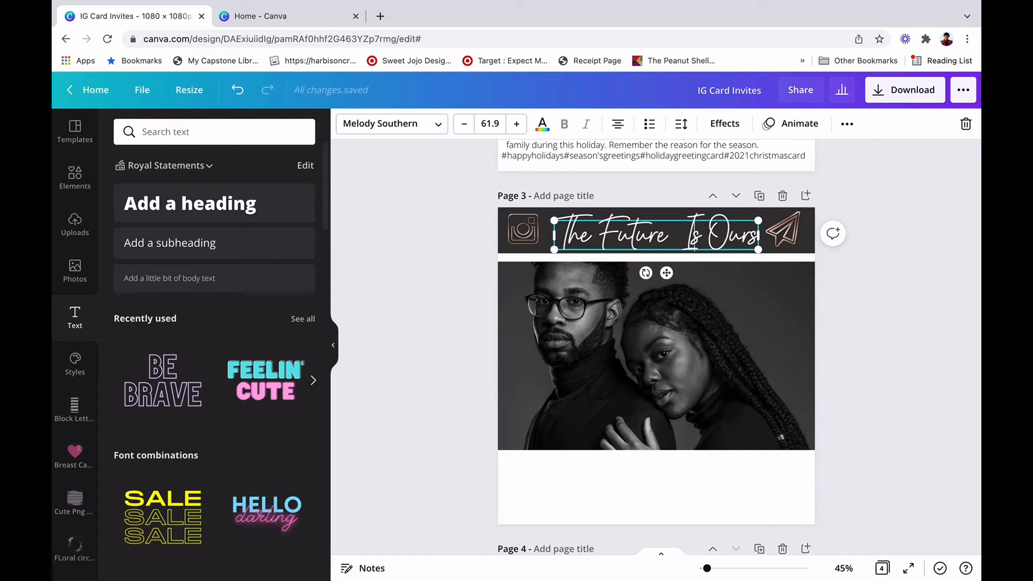
{"action": "left_click", "coordinate": [880, 294]}
{"action": "left_click", "coordinate": [695, 241]}
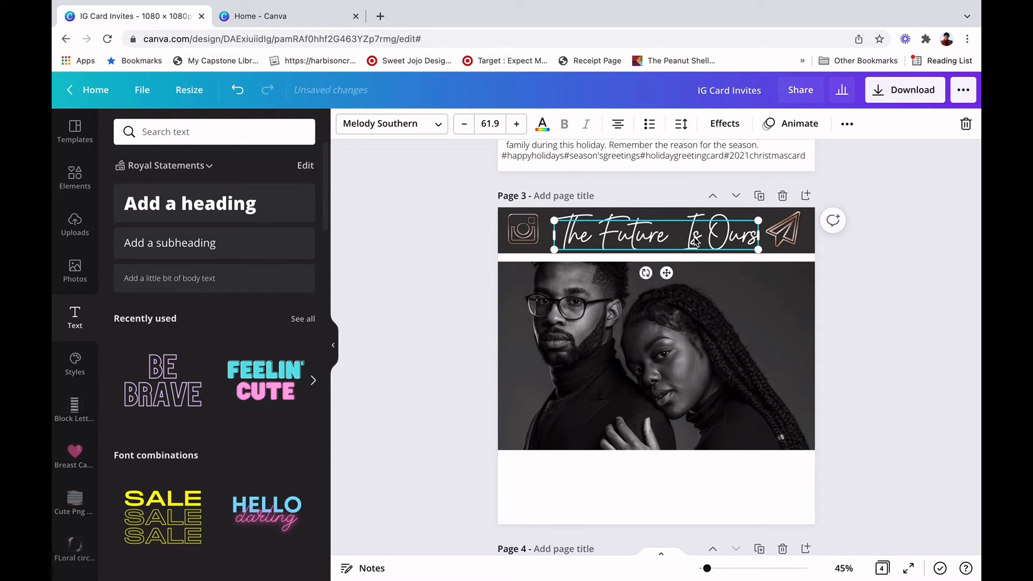
{"action": "key", "text": "BackSpace"}
{"action": "type", "text": "i"}
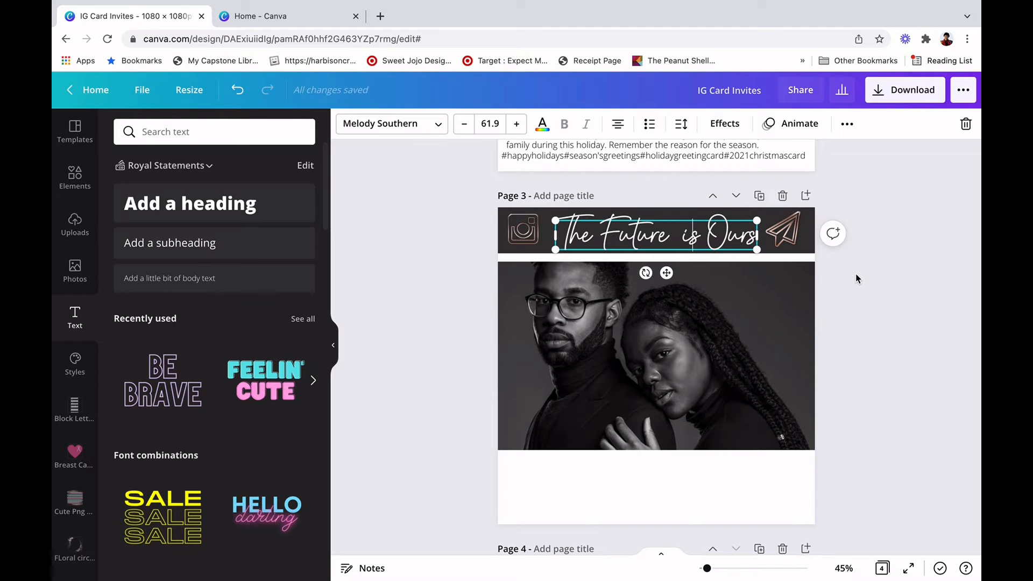
{"action": "left_click", "coordinate": [858, 278]}
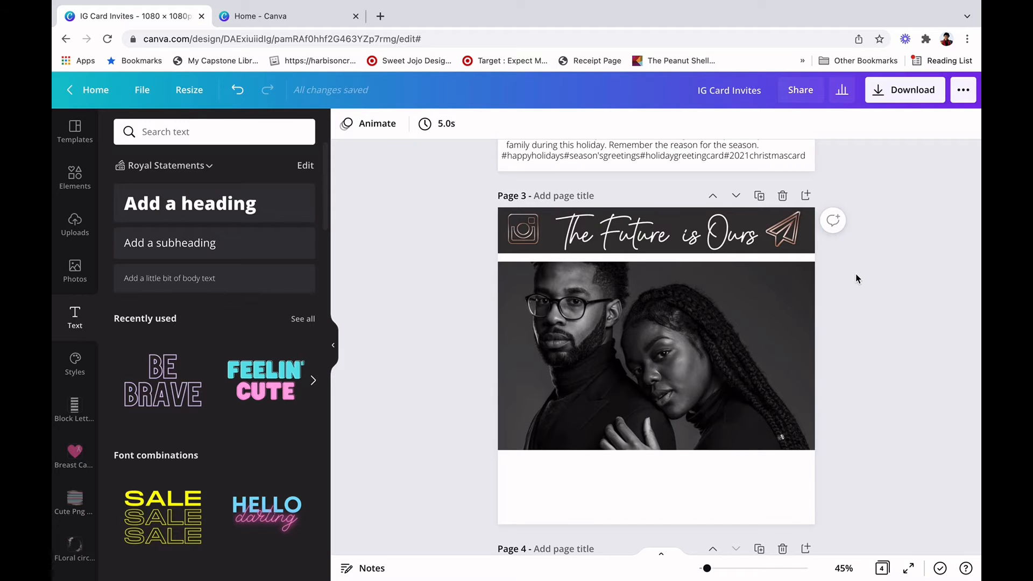
Drag the couple photo lower on page 3 and bring up the Elements library.
{"action": "left_click_drag", "start_coordinate": [734, 313], "coordinate": [734, 334]}
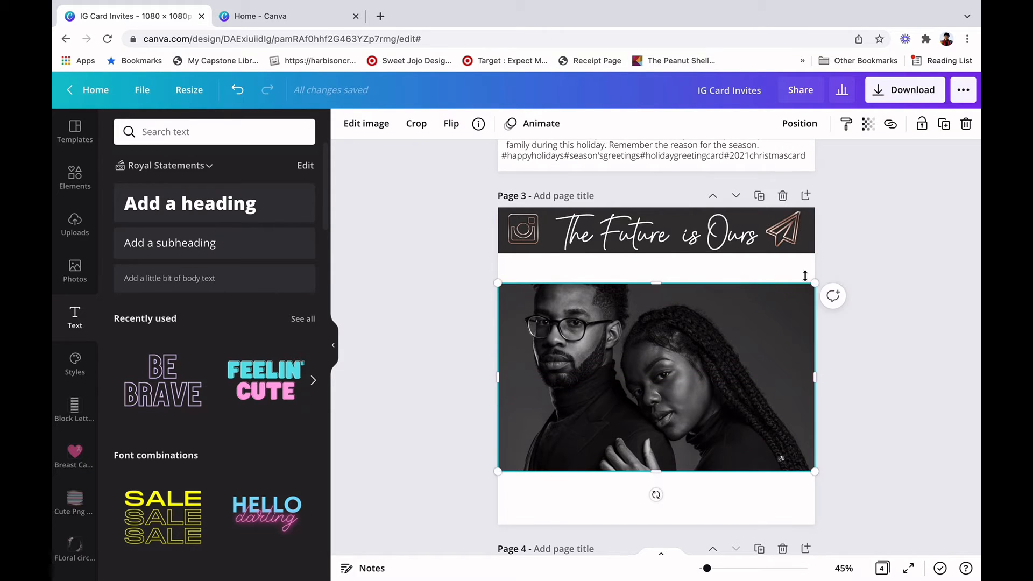
{"action": "left_click", "coordinate": [859, 263]}
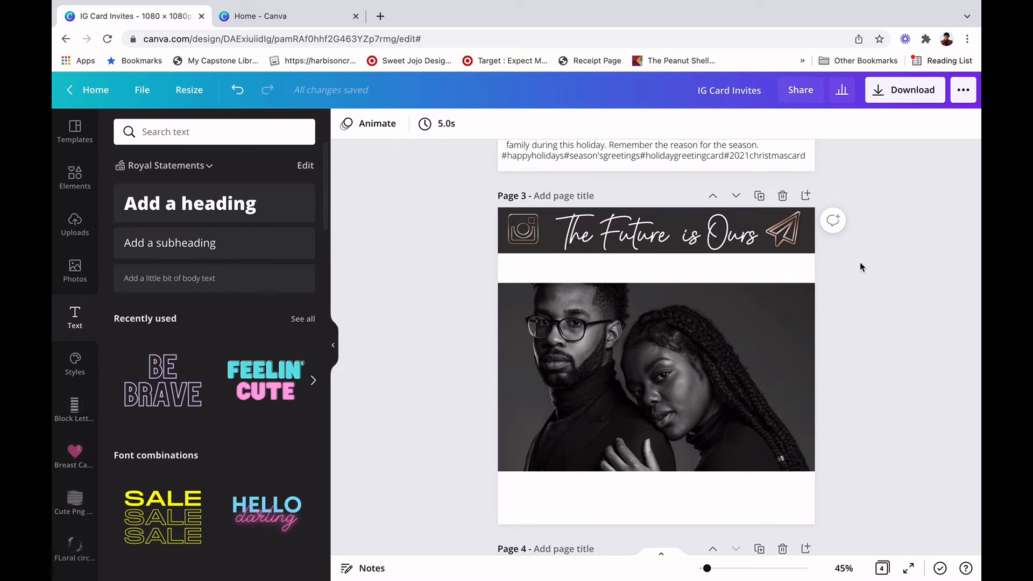
{"action": "scroll", "coordinate": [860, 263], "scroll_direction": "up", "scroll_amount": 5}
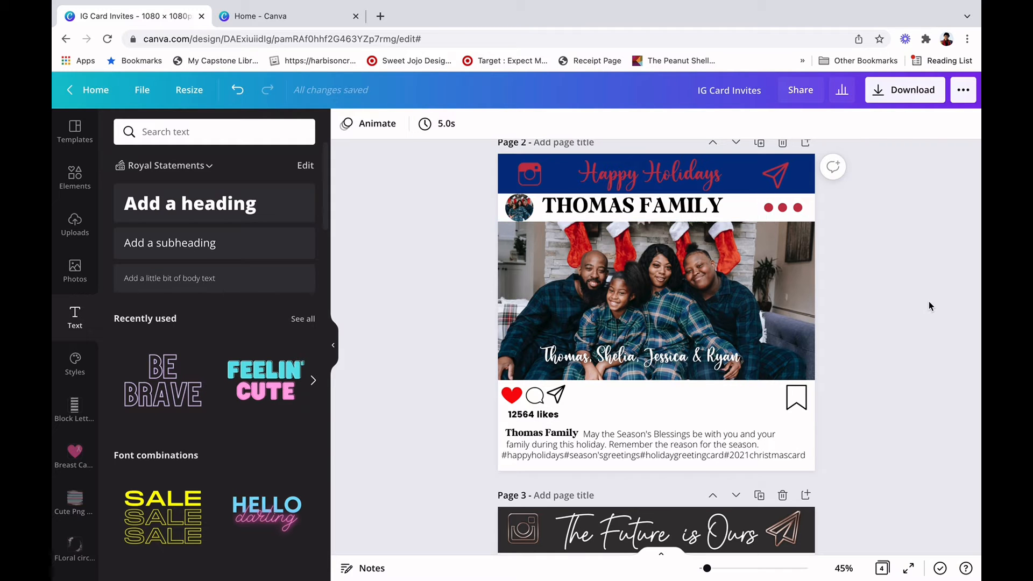
{"action": "scroll", "coordinate": [930, 305], "scroll_direction": "down", "scroll_amount": 3}
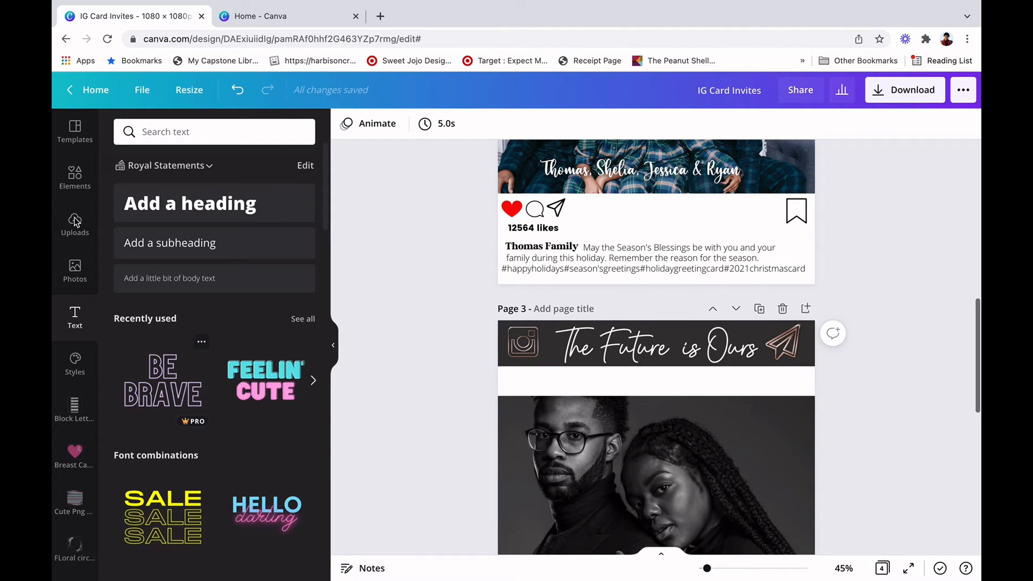
{"action": "left_click", "coordinate": [78, 183]}
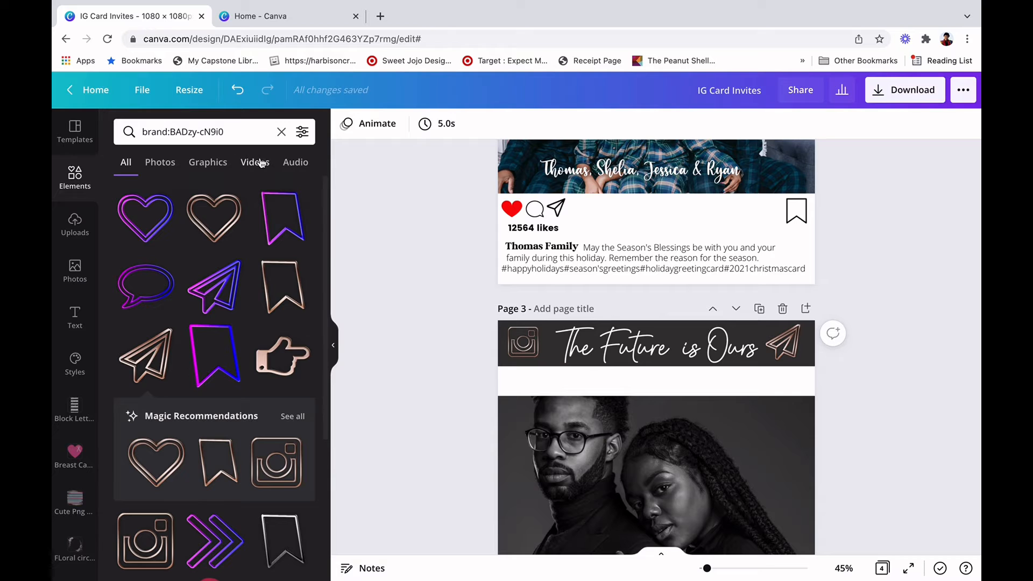
Add a 92x92 circle frame and place it under the header's left end.
{"action": "left_click", "coordinate": [281, 132]}
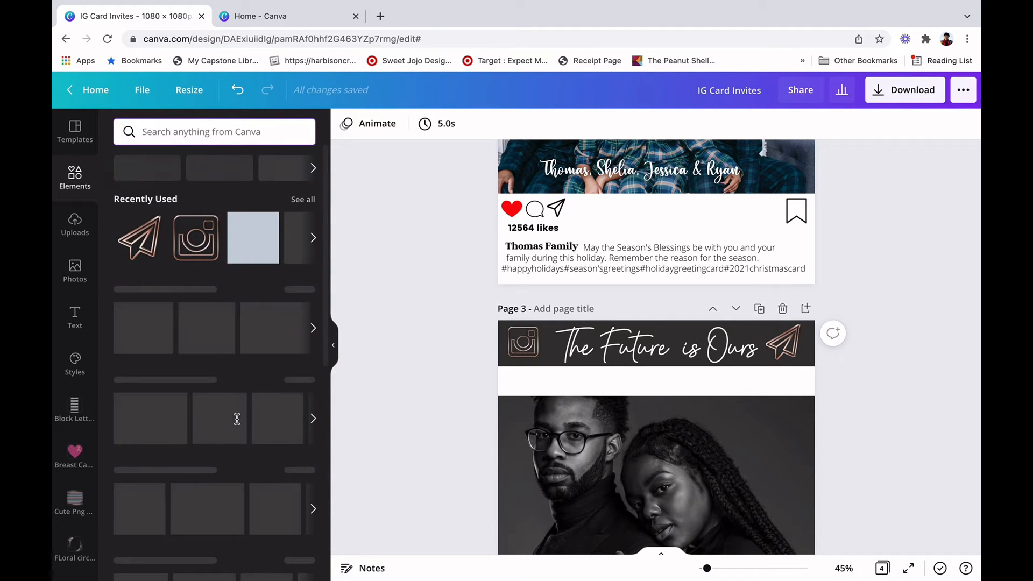
{"action": "scroll", "coordinate": [238, 422], "scroll_direction": "down", "scroll_amount": 5}
{"action": "scroll", "coordinate": [239, 423], "scroll_direction": "down", "scroll_amount": 4}
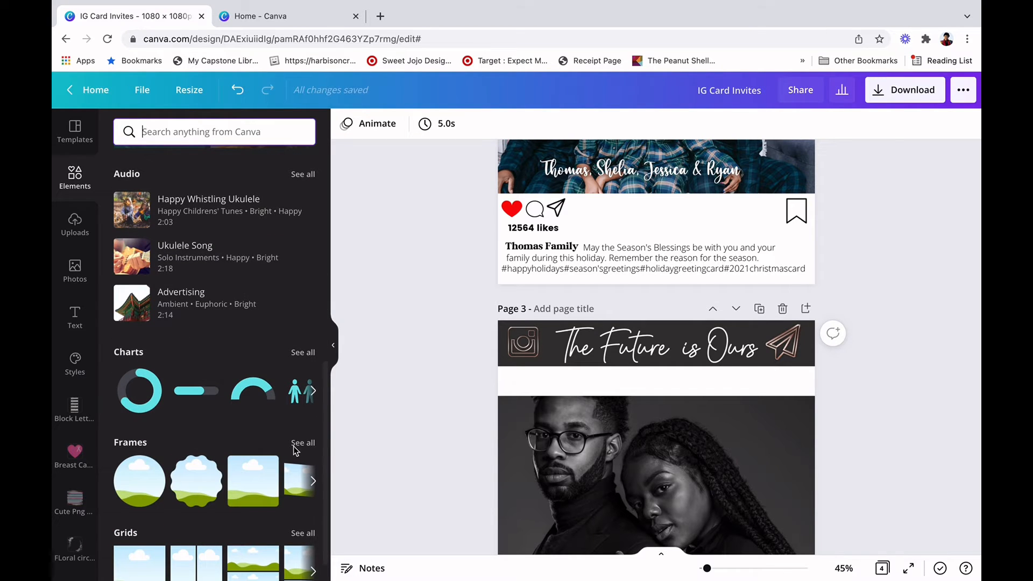
{"action": "left_click", "coordinate": [135, 477]}
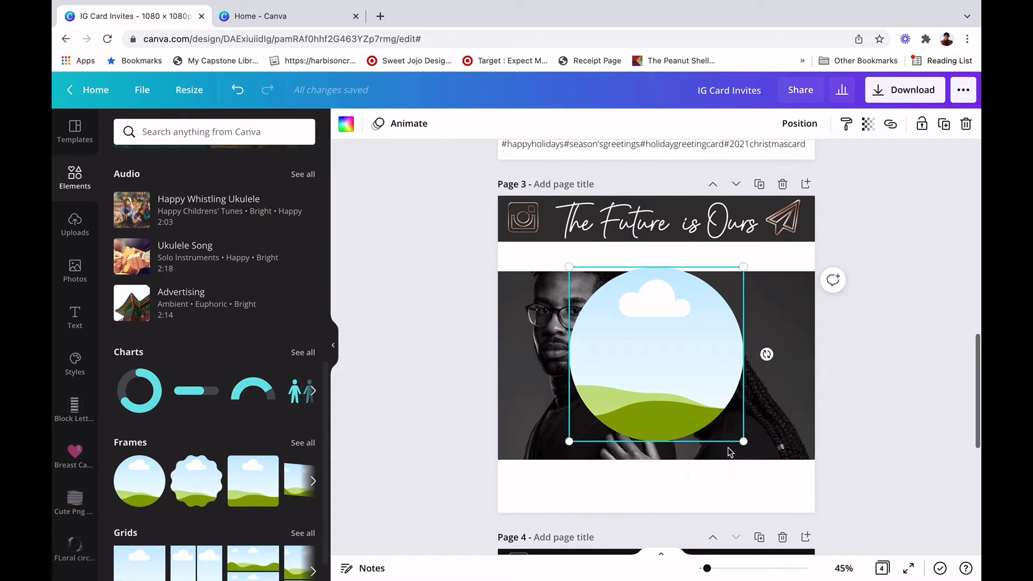
{"action": "left_click_drag", "start_coordinate": [743, 441], "coordinate": [570, 315]}
{"action": "left_click", "coordinate": [872, 322]}
{"action": "left_click", "coordinate": [587, 276]}
{"action": "left_click_drag", "start_coordinate": [583, 280], "coordinate": [522, 254]}
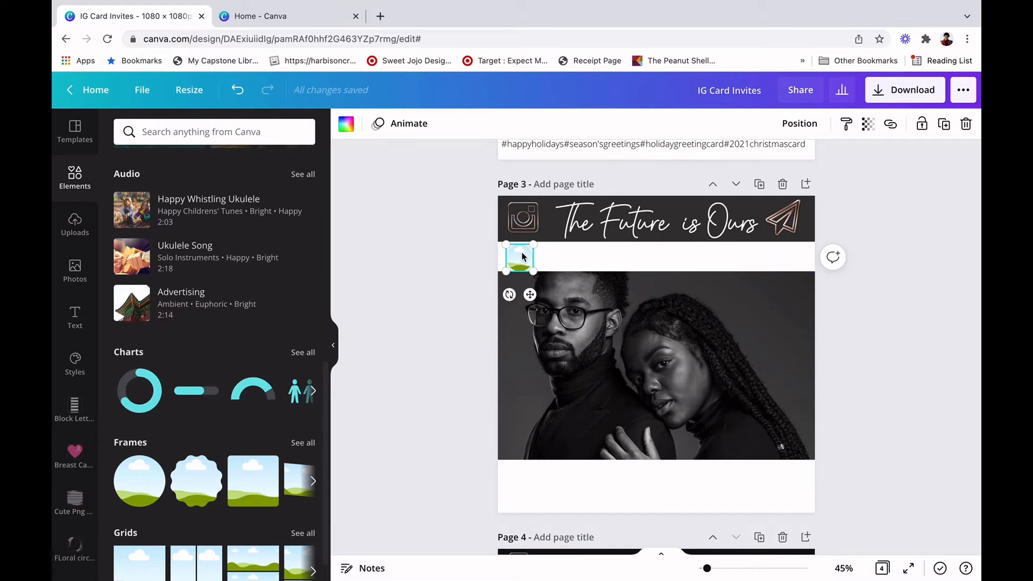
{"action": "left_click", "coordinate": [854, 389]}
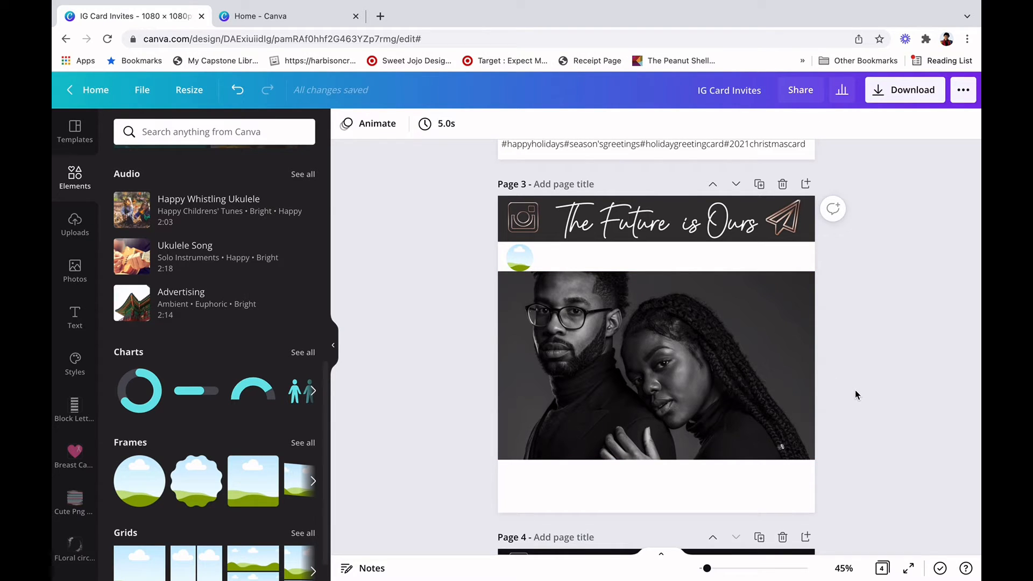
Drop the black-and-white couple photo from 'YouTube IG POST video pics' into the circle frame.
{"action": "scroll", "coordinate": [65, 418], "scroll_direction": "down", "scroll_amount": 10}
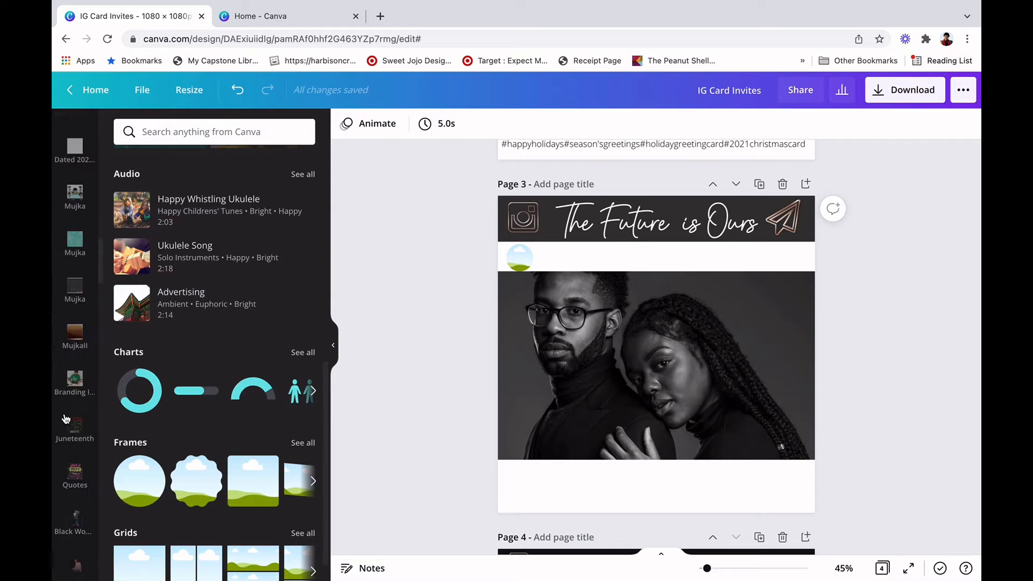
{"action": "scroll", "coordinate": [65, 419], "scroll_direction": "down", "scroll_amount": 5}
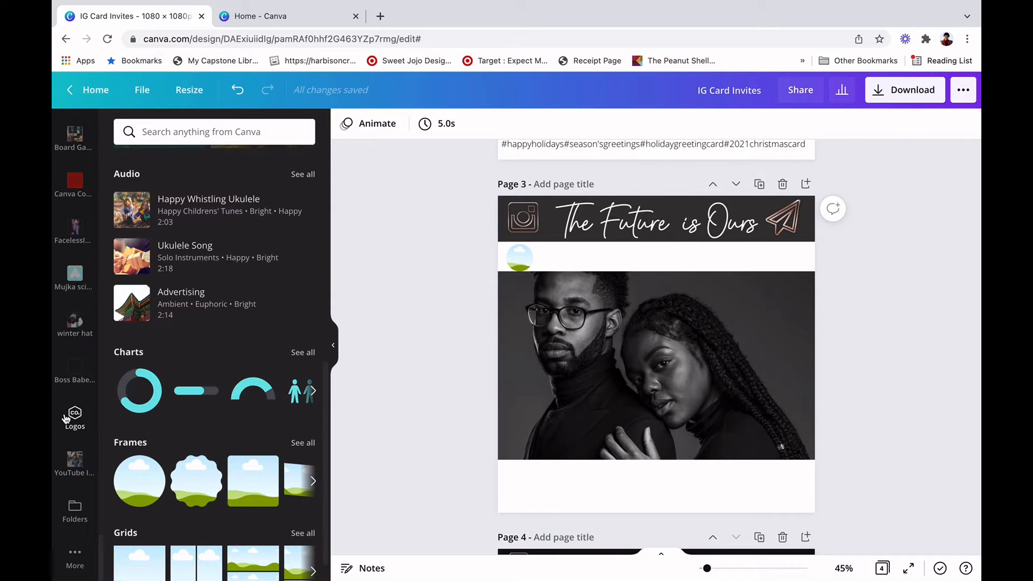
{"action": "left_click", "coordinate": [73, 470]}
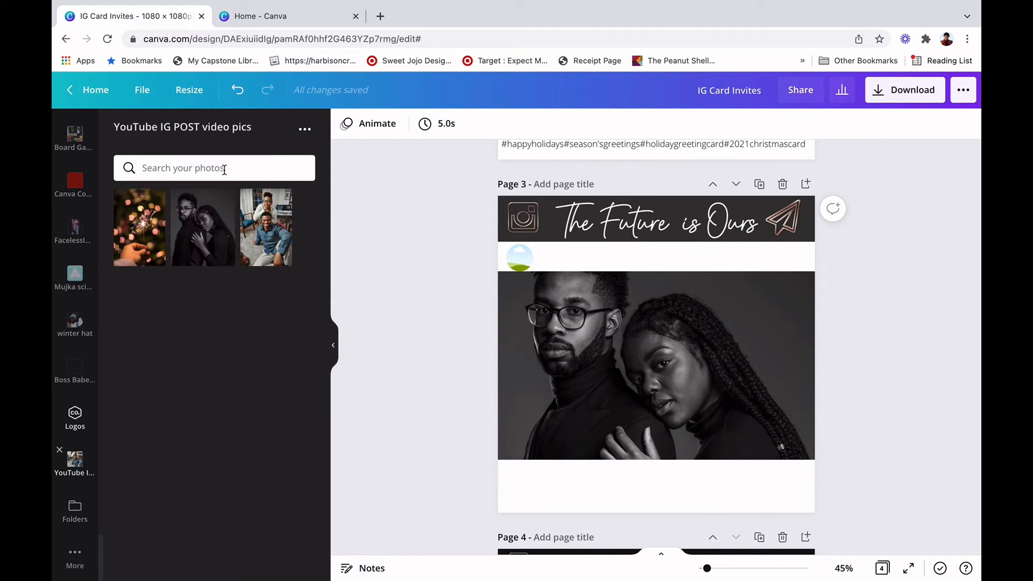
{"action": "left_click", "coordinate": [205, 241]}
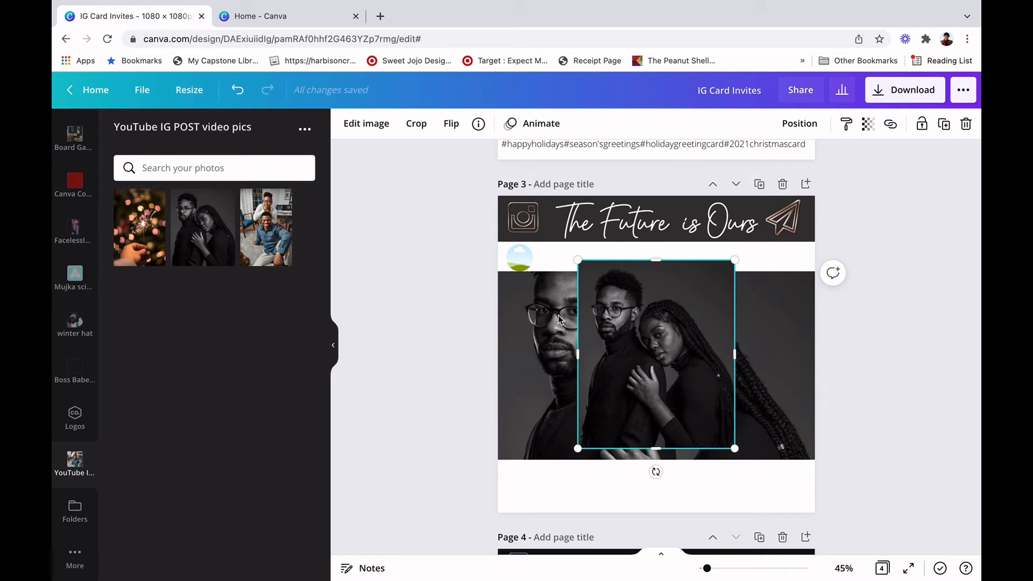
{"action": "left_click_drag", "start_coordinate": [681, 384], "coordinate": [523, 264]}
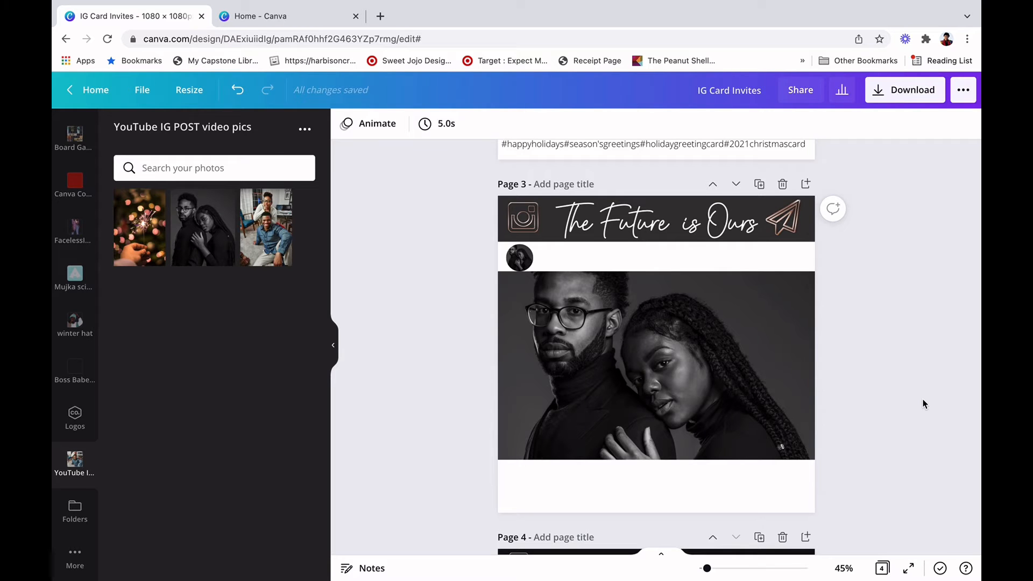
{"action": "scroll", "coordinate": [923, 403], "scroll_direction": "up", "scroll_amount": 8}
{"action": "scroll", "coordinate": [924, 403], "scroll_direction": "down", "scroll_amount": 8}
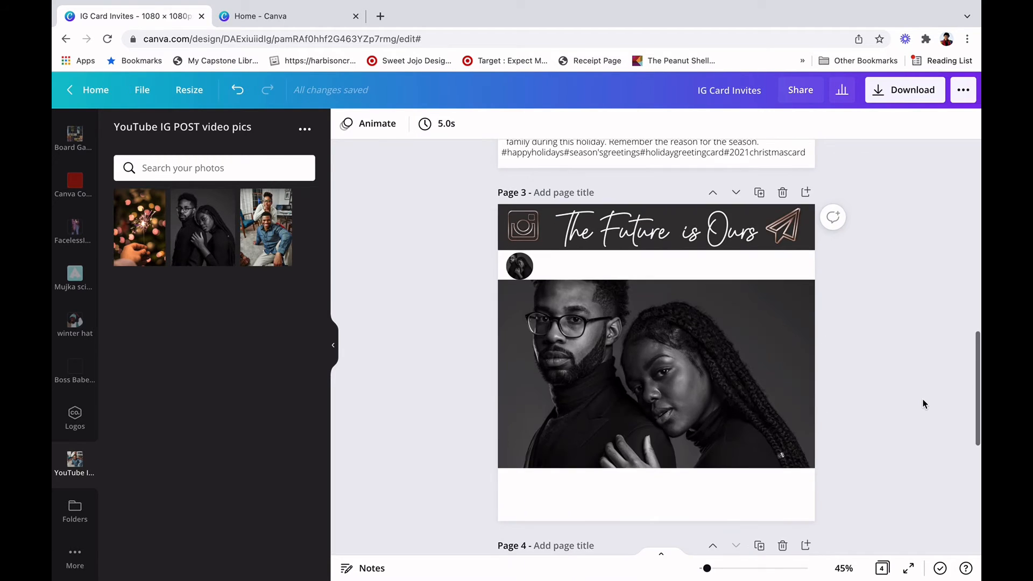
{"action": "scroll", "coordinate": [75, 331], "scroll_direction": "up", "scroll_amount": 5}
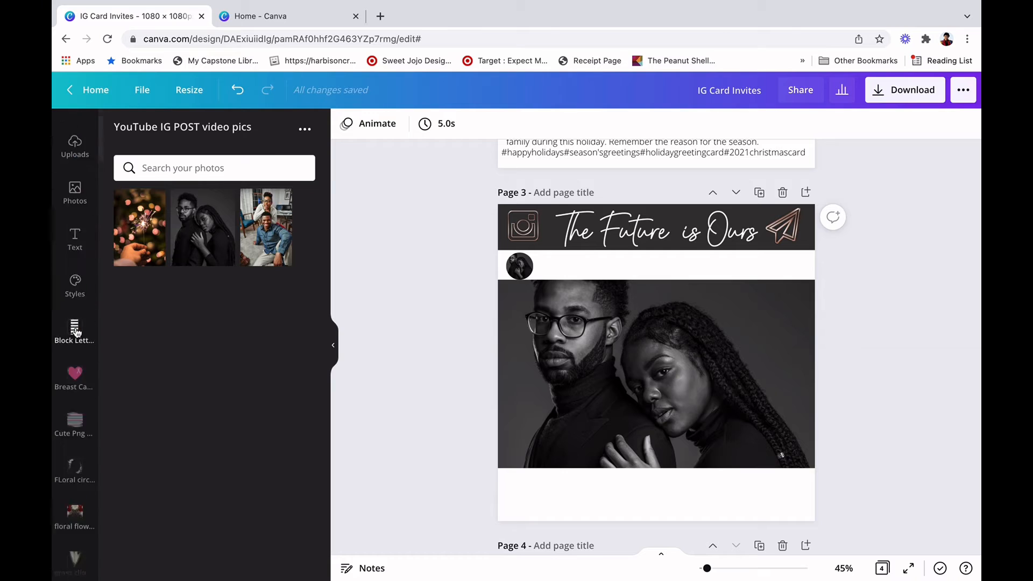
{"action": "scroll", "coordinate": [76, 332], "scroll_direction": "up", "scroll_amount": 2}
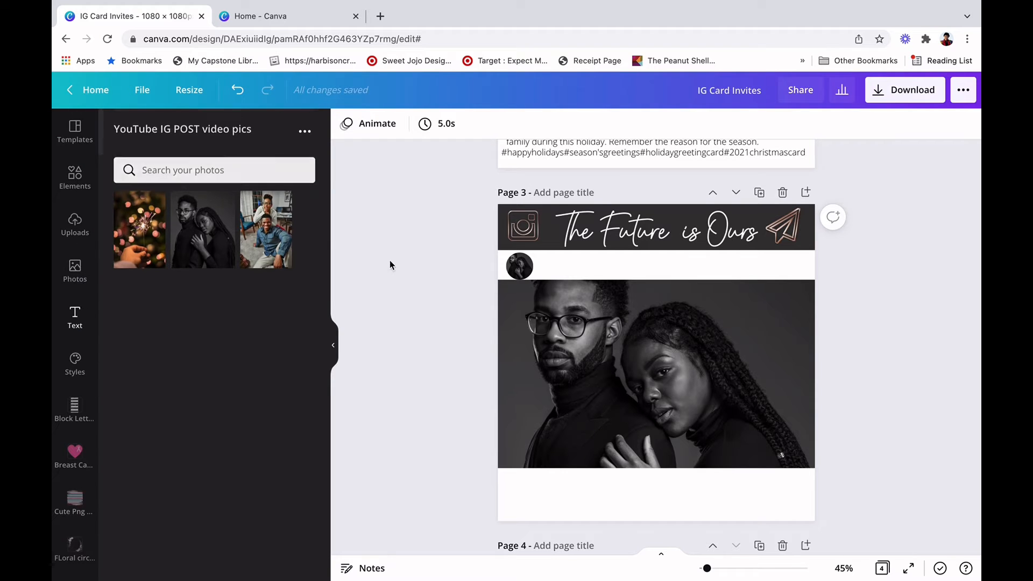
Add a new body text box on page 3 set in the Indigo Regular font.
{"action": "left_click", "coordinate": [228, 282]}
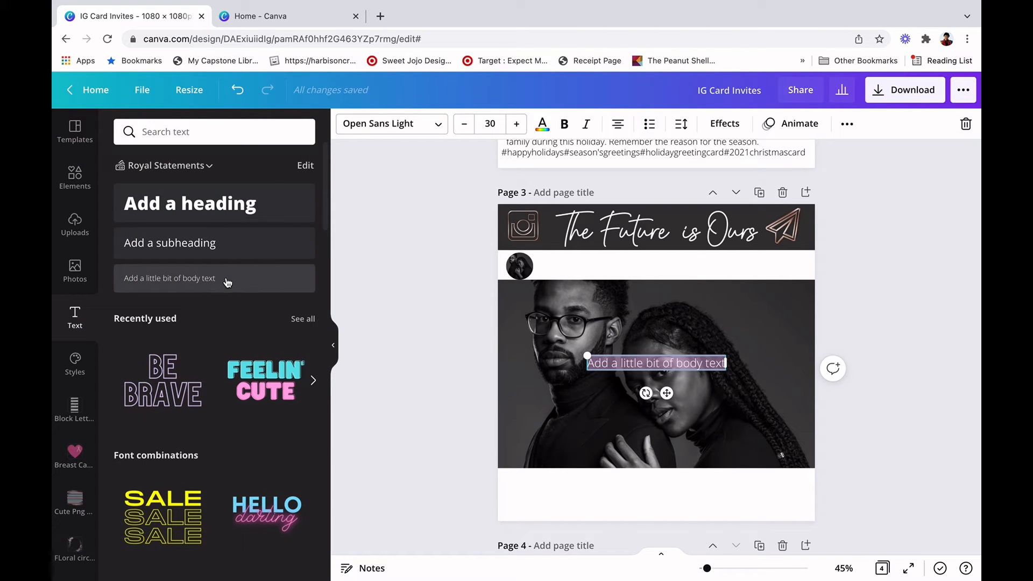
{"action": "left_click", "coordinate": [439, 127]}
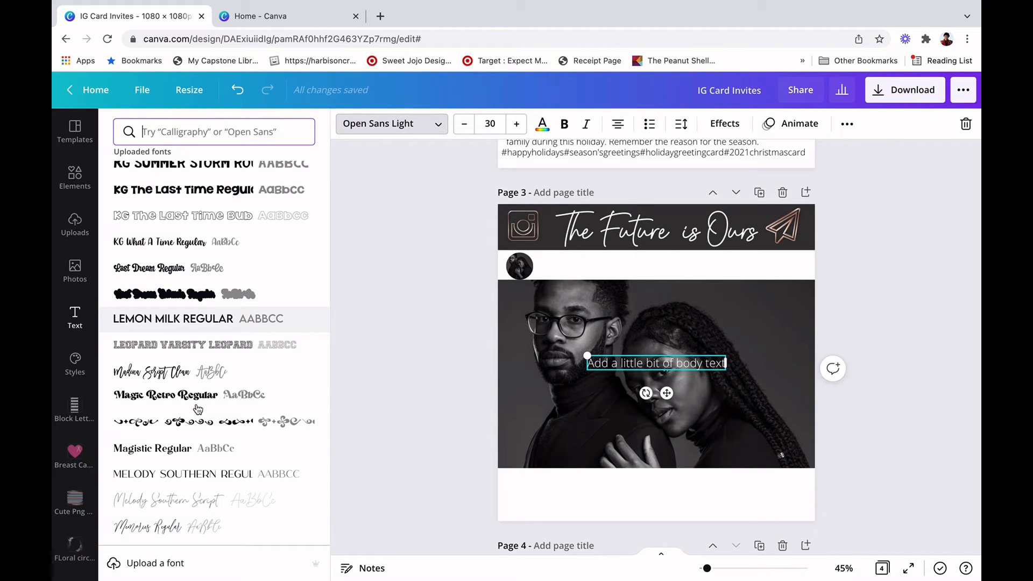
{"action": "scroll", "coordinate": [182, 435], "scroll_direction": "up", "scroll_amount": 1}
{"action": "scroll", "coordinate": [191, 330], "scroll_direction": "down", "scroll_amount": 3}
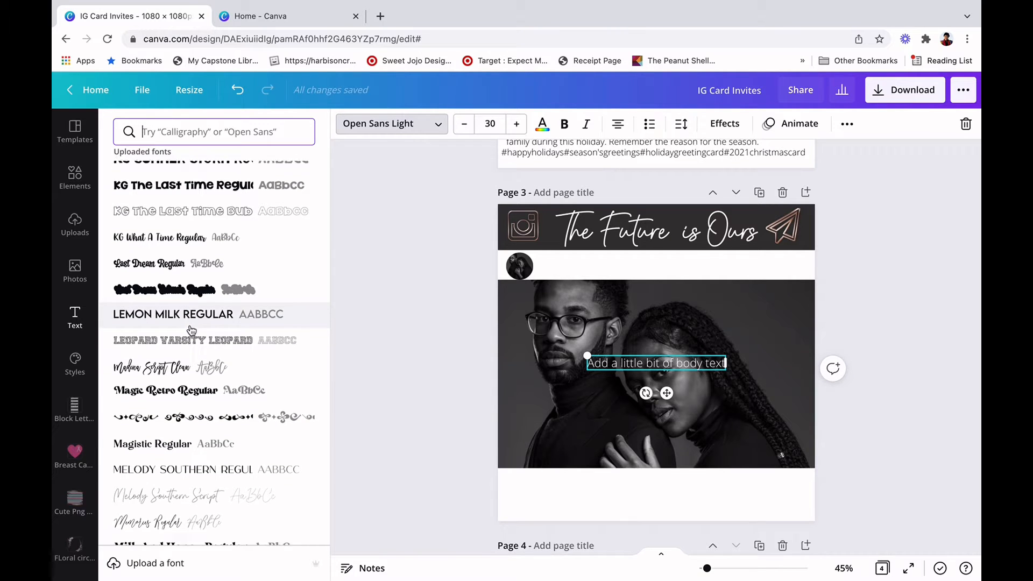
{"action": "scroll", "coordinate": [188, 437], "scroll_direction": "down", "scroll_amount": 5}
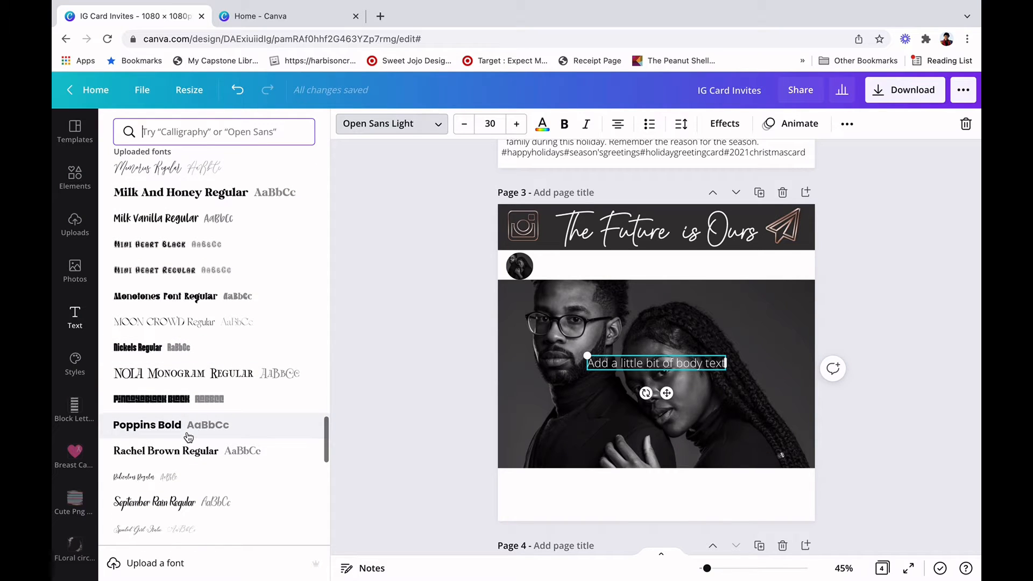
{"action": "scroll", "coordinate": [188, 437], "scroll_direction": "down", "scroll_amount": 1}
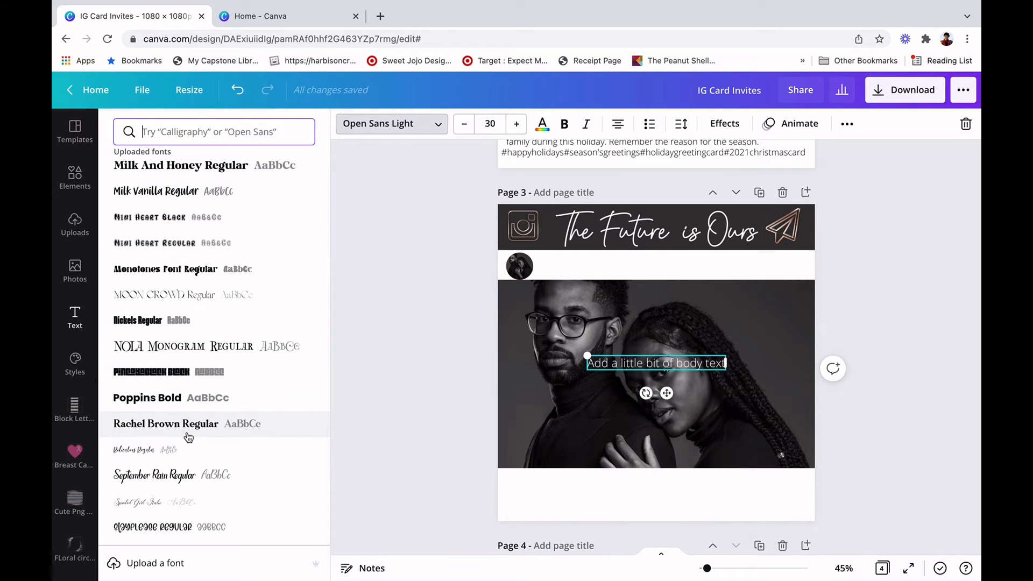
{"action": "scroll", "coordinate": [189, 437], "scroll_direction": "down", "scroll_amount": 4}
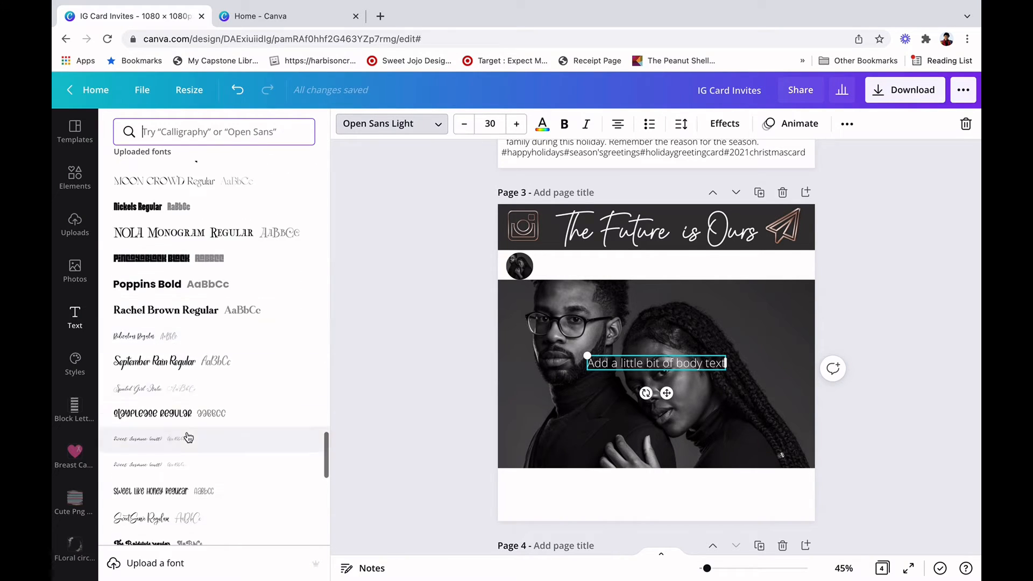
{"action": "scroll", "coordinate": [189, 437], "scroll_direction": "down", "scroll_amount": 6}
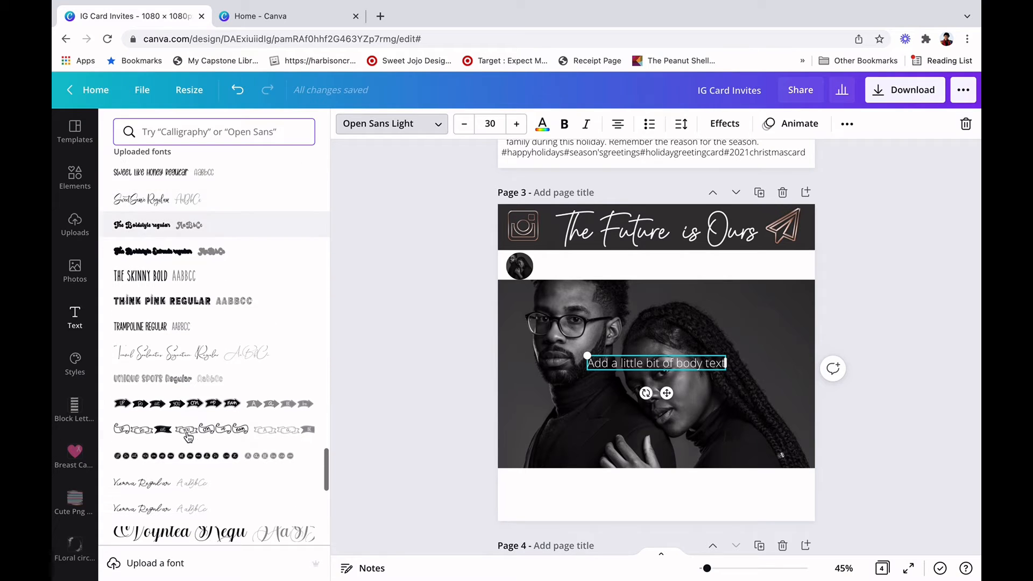
{"action": "scroll", "coordinate": [188, 436], "scroll_direction": "down", "scroll_amount": 1}
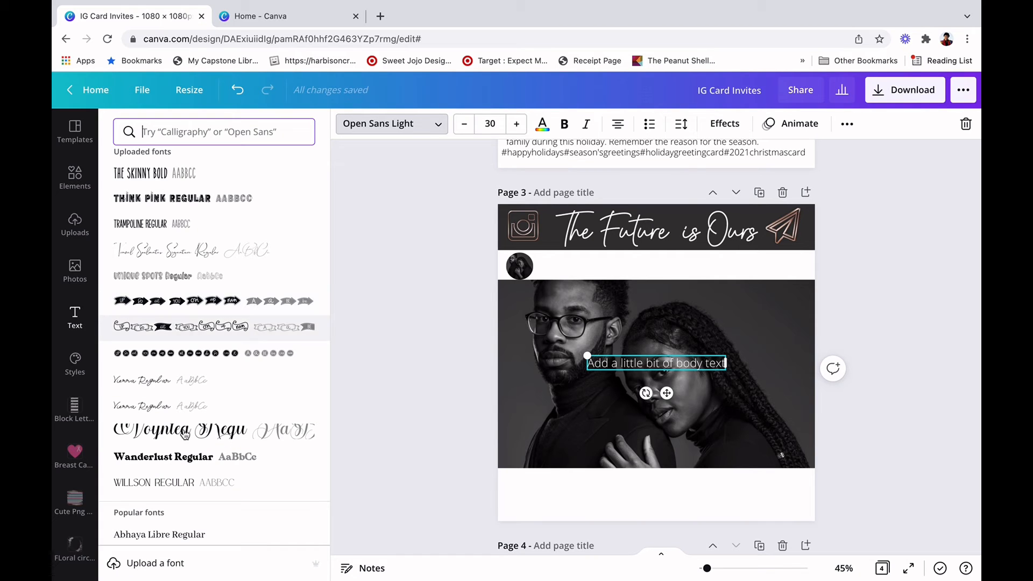
{"action": "scroll", "coordinate": [180, 458], "scroll_direction": "up", "scroll_amount": 5}
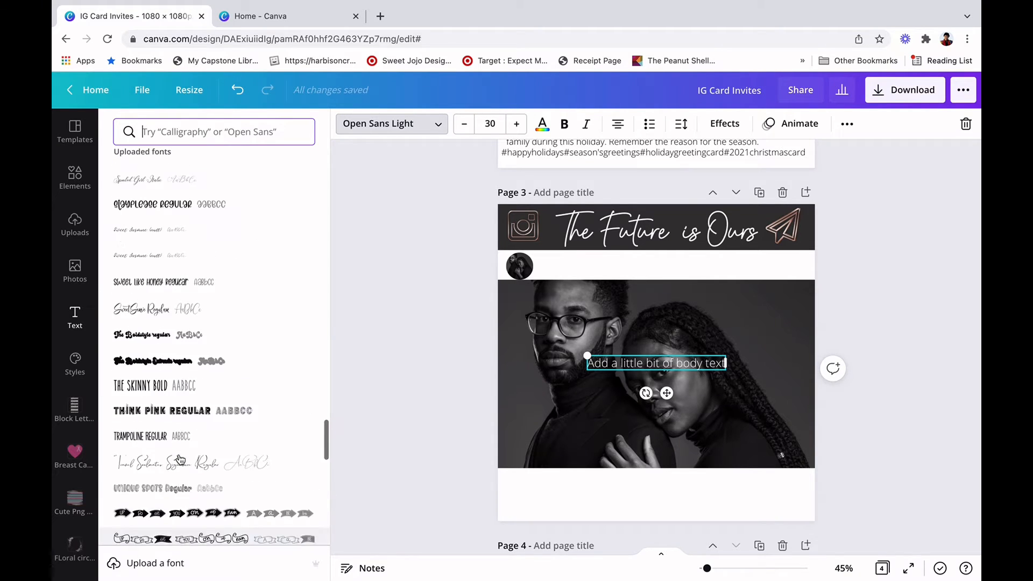
{"action": "scroll", "coordinate": [180, 459], "scroll_direction": "up", "scroll_amount": 6}
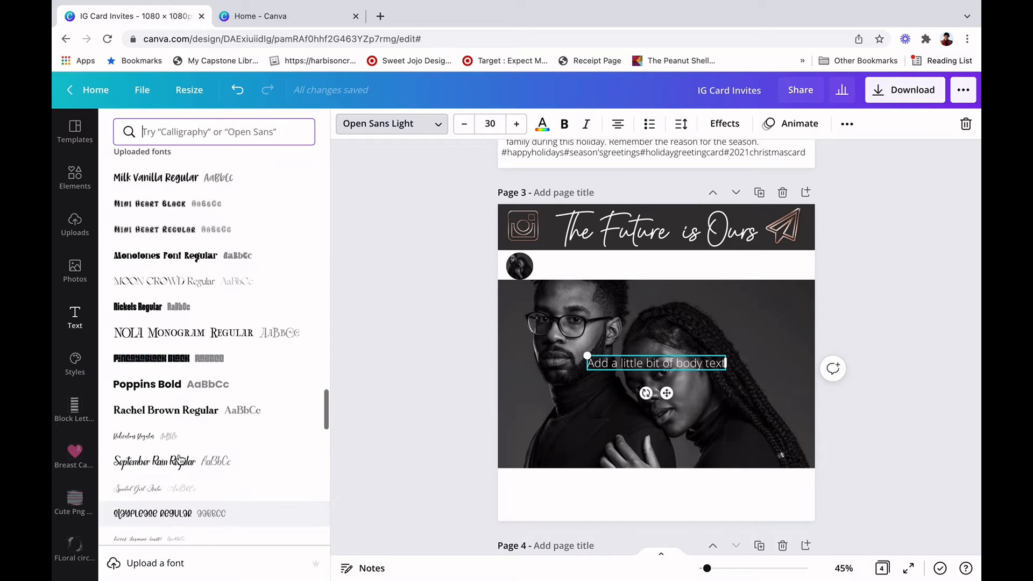
{"action": "scroll", "coordinate": [181, 459], "scroll_direction": "up", "scroll_amount": 2}
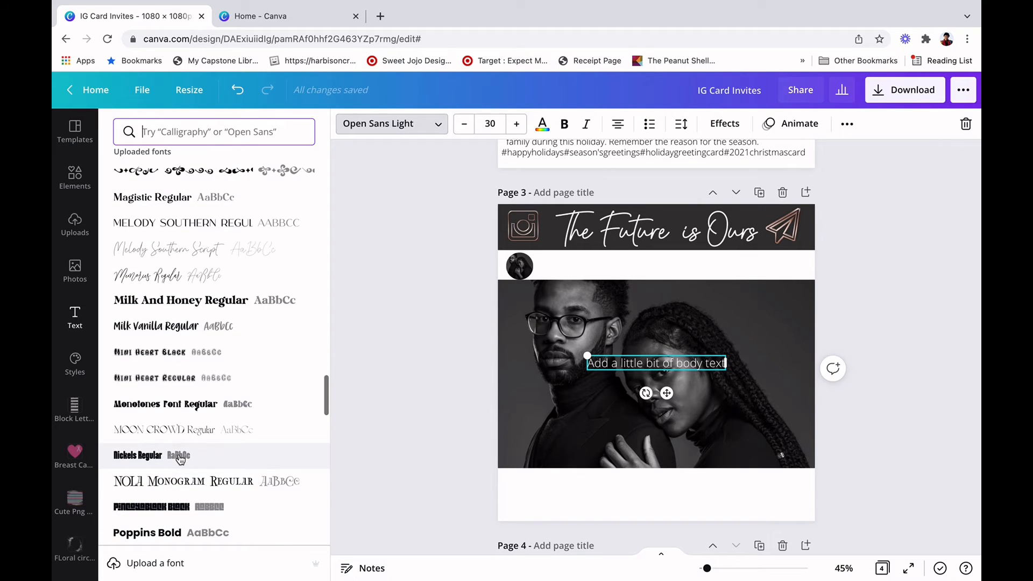
{"action": "scroll", "coordinate": [180, 458], "scroll_direction": "up", "scroll_amount": 15}
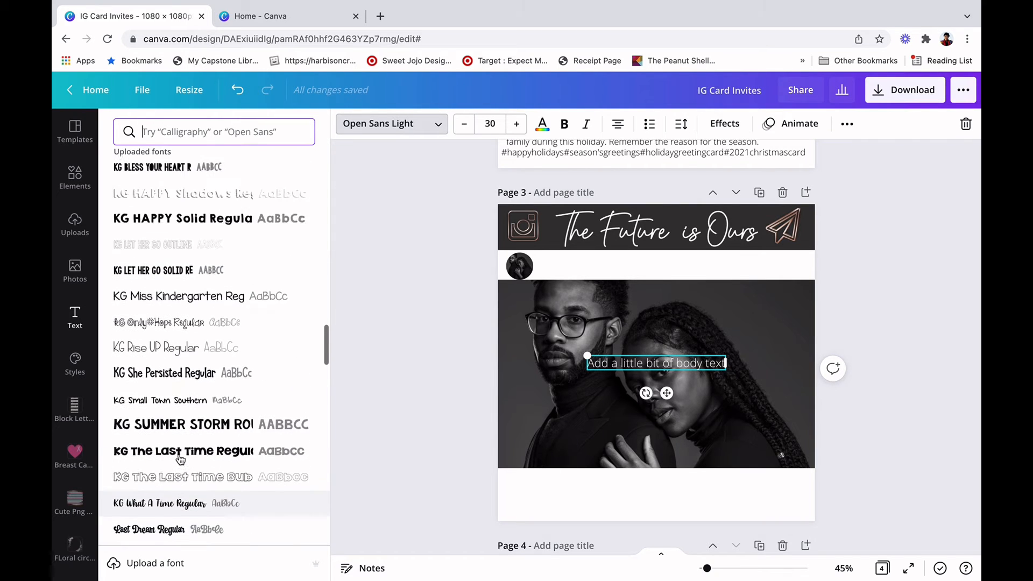
{"action": "scroll", "coordinate": [180, 458], "scroll_direction": "up", "scroll_amount": 15}
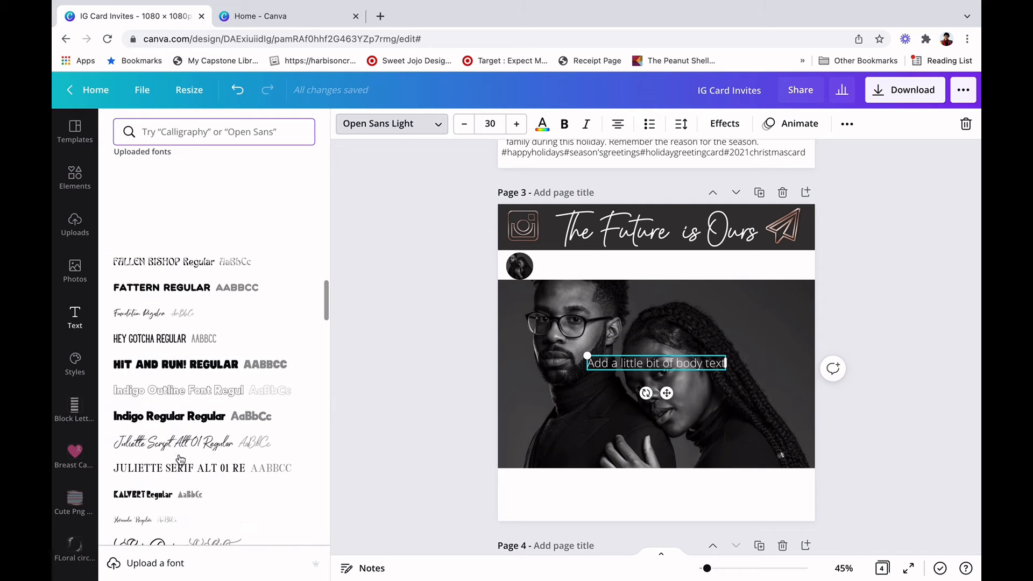
{"action": "scroll", "coordinate": [180, 459], "scroll_direction": "up", "scroll_amount": 1}
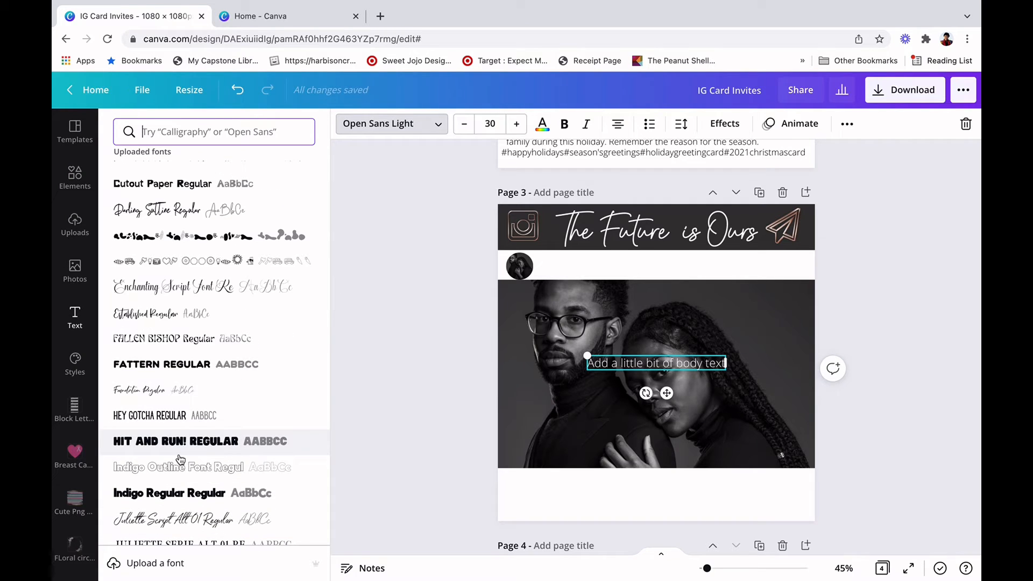
{"action": "left_click", "coordinate": [179, 494]}
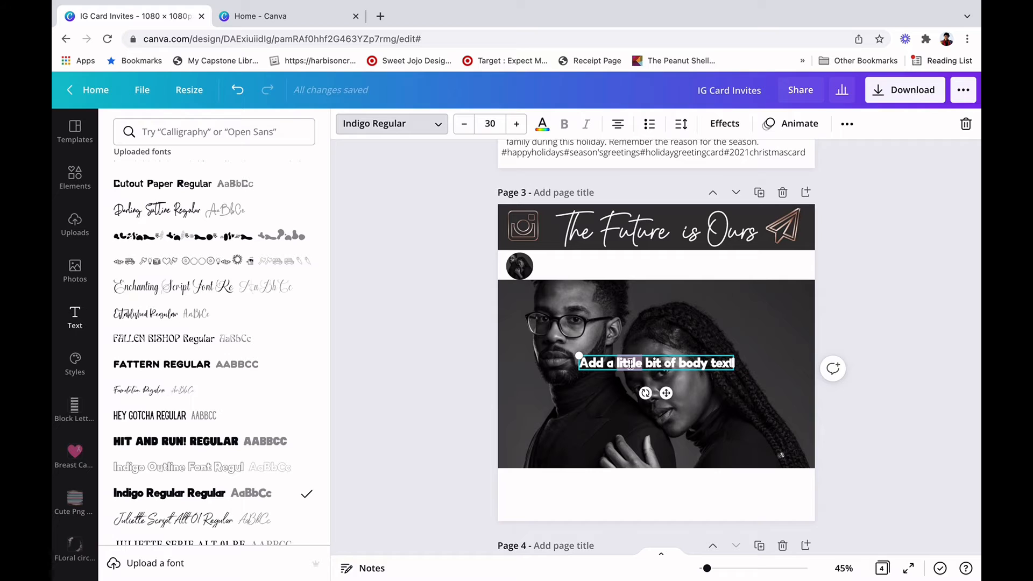
Replace the body text with the 'The Future Mr & Mrs.' line and the couple's surname.
{"action": "triple_click", "coordinate": [630, 364]}
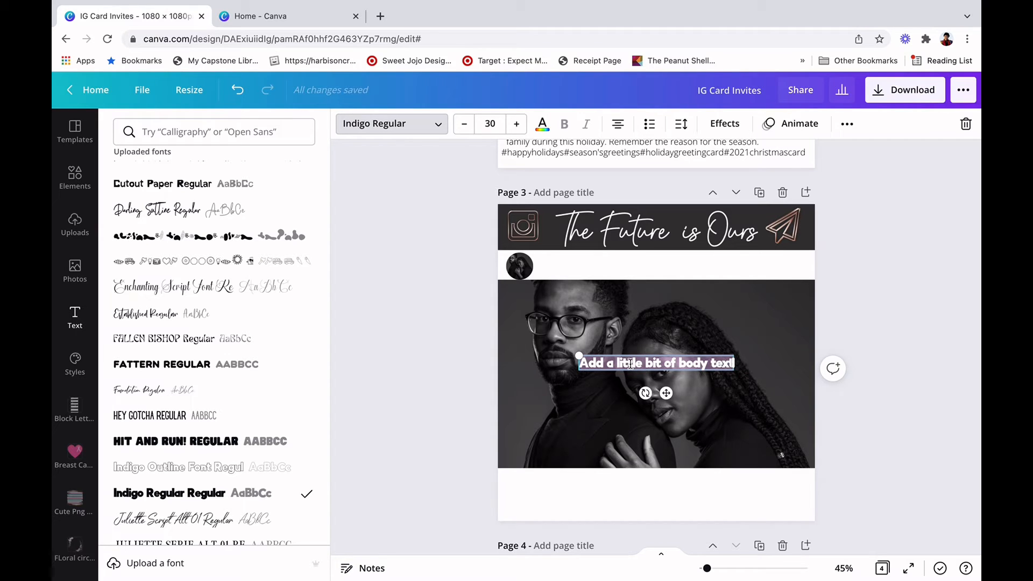
{"action": "type", "text": "The"}
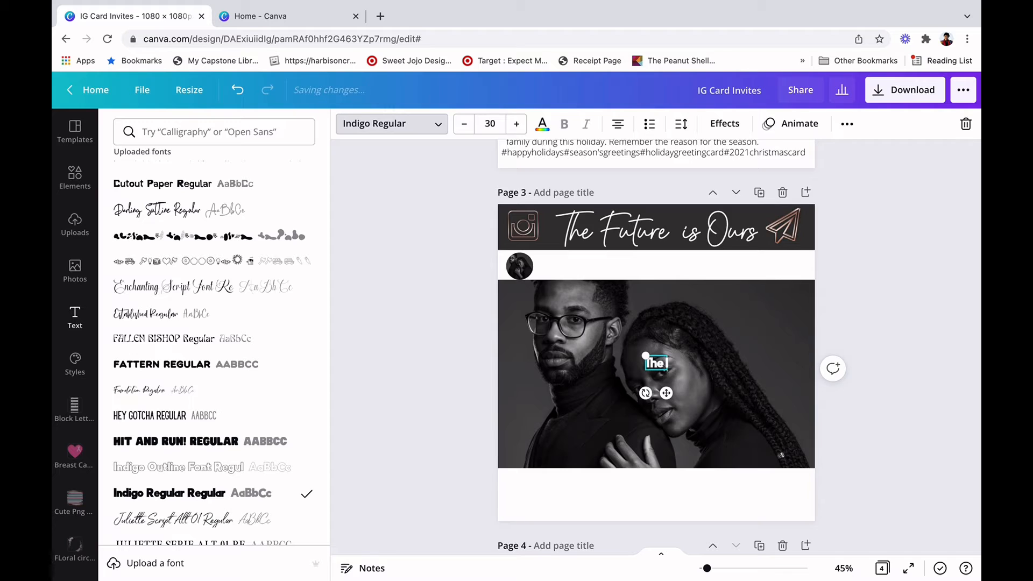
{"action": "type", "text": " Future M"}
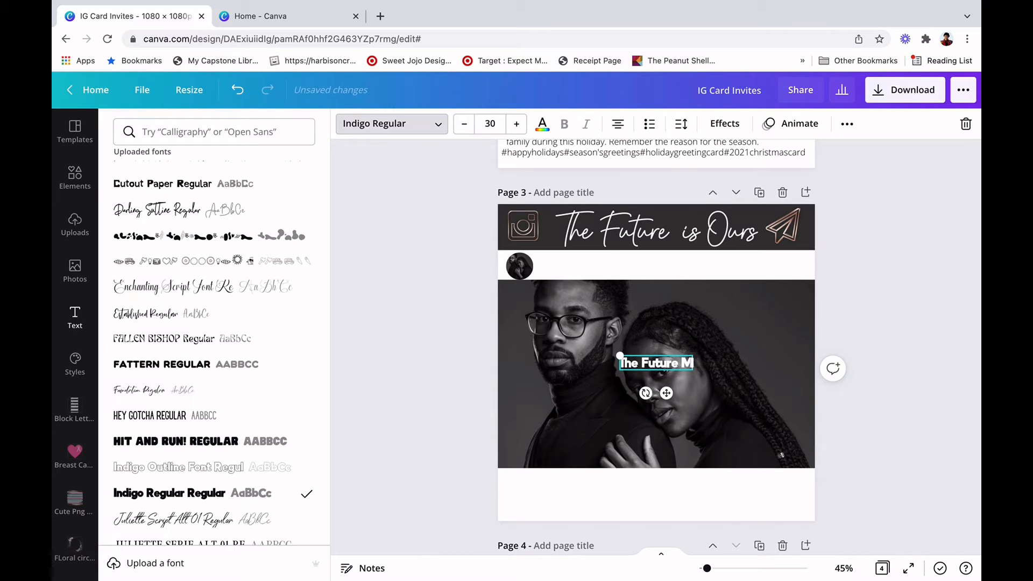
{"action": "type", "text": "r &"}
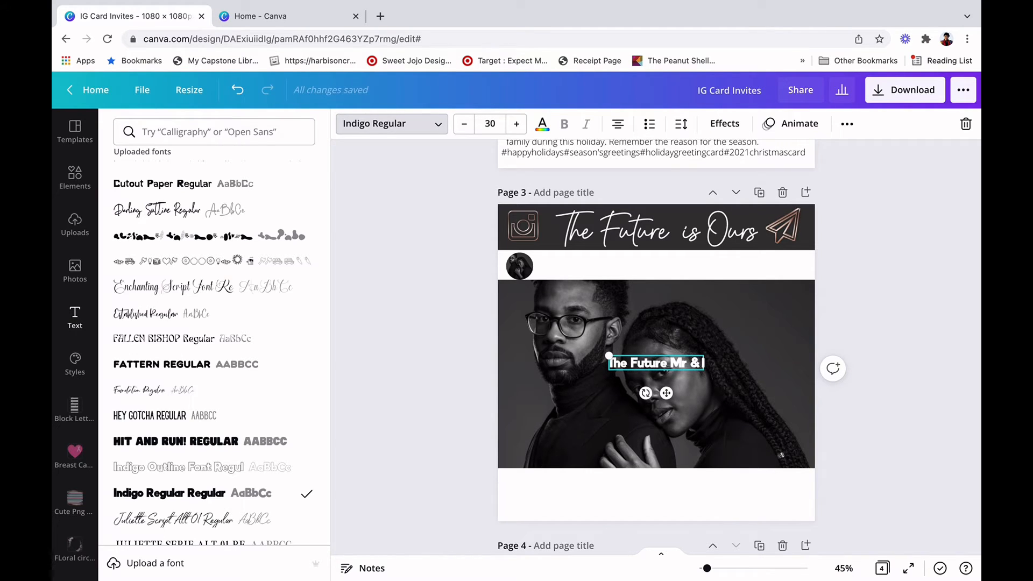
{"action": "type", "text": " Mrs. Wa"}
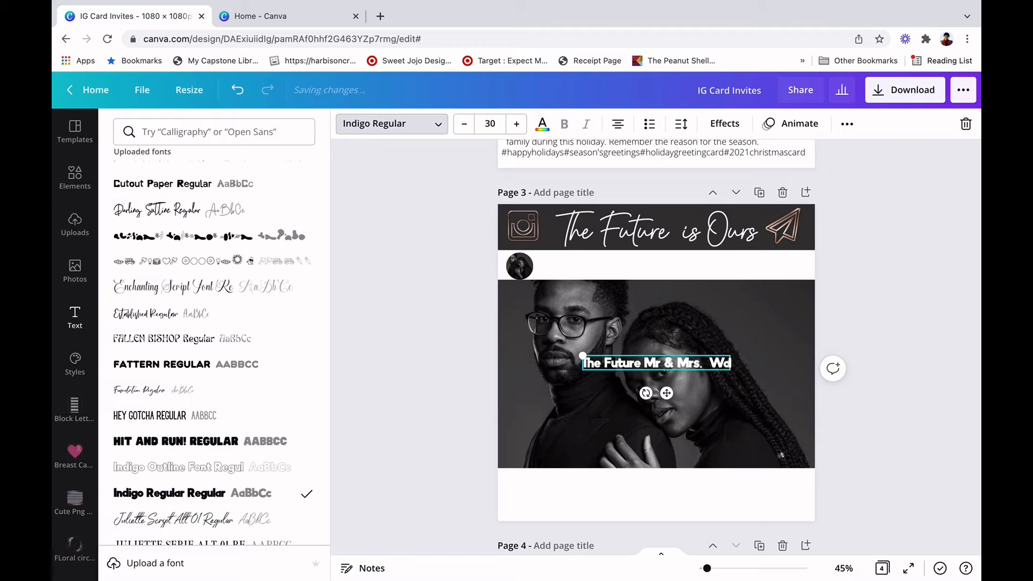
{"action": "type", "text": "tson"}
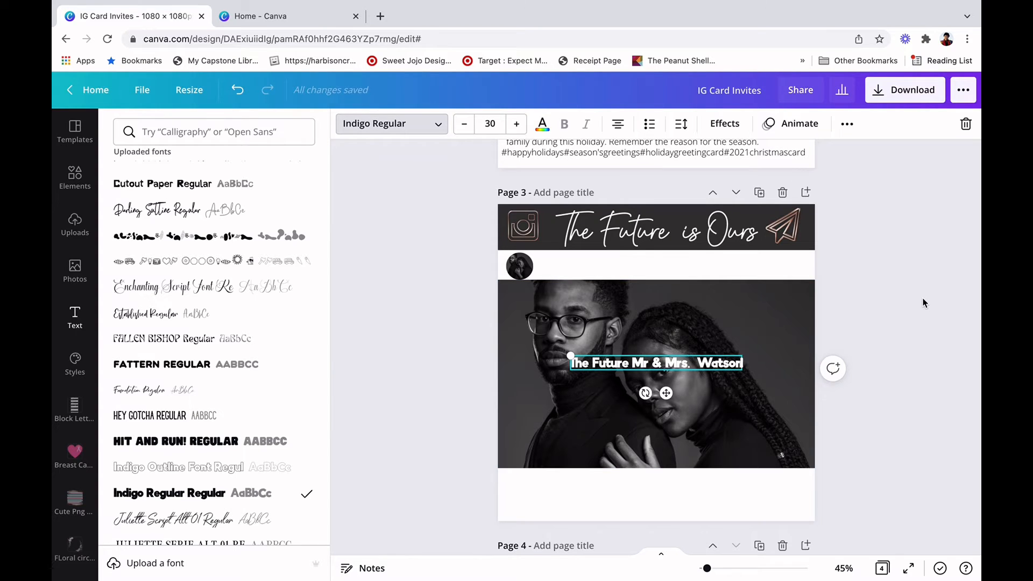
{"action": "key", "text": "Escape"}
{"action": "key", "text": "Escape"}
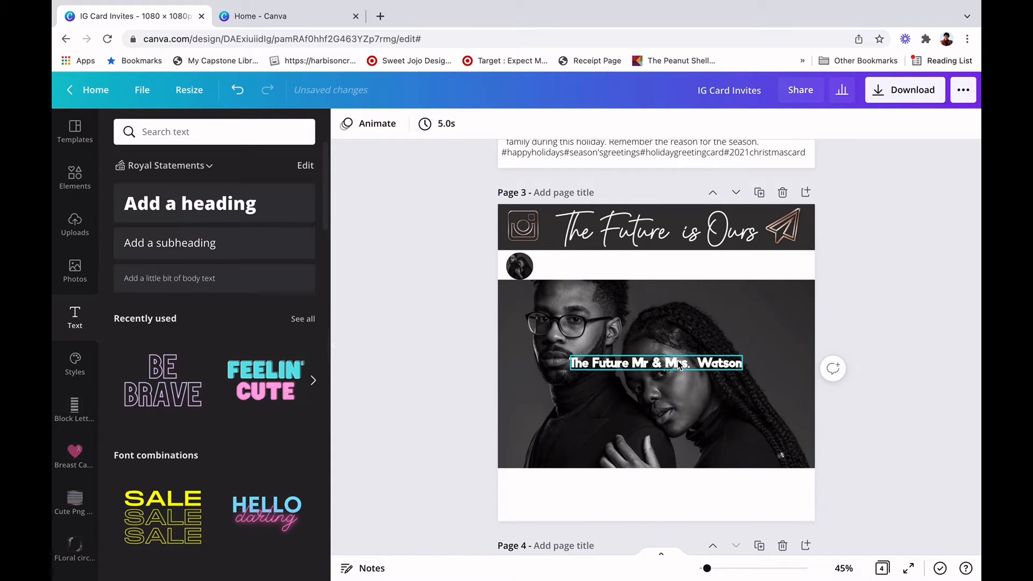
Colour the name text rose-tan from the photo colours.
{"action": "left_click", "coordinate": [676, 360]}
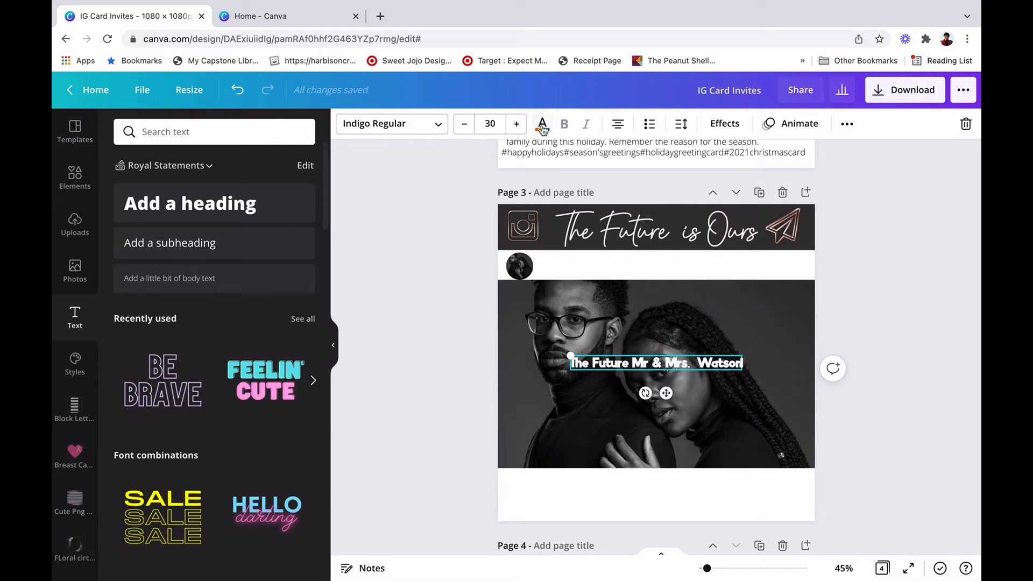
{"action": "left_click", "coordinate": [542, 124]}
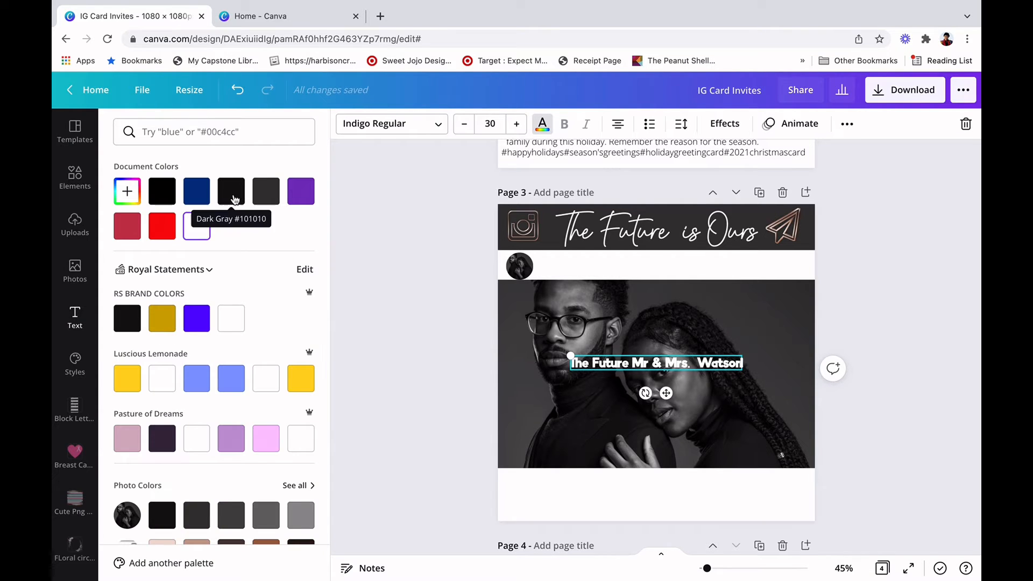
{"action": "scroll", "coordinate": [246, 386], "scroll_direction": "down", "scroll_amount": 2}
{"action": "scroll", "coordinate": [246, 386], "scroll_direction": "down", "scroll_amount": 1}
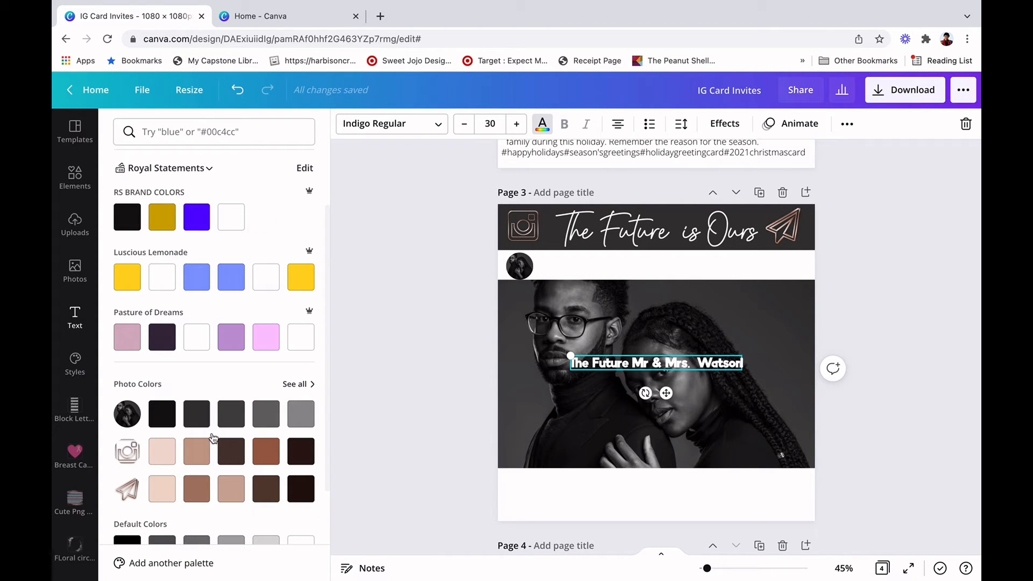
{"action": "left_click", "coordinate": [196, 452]}
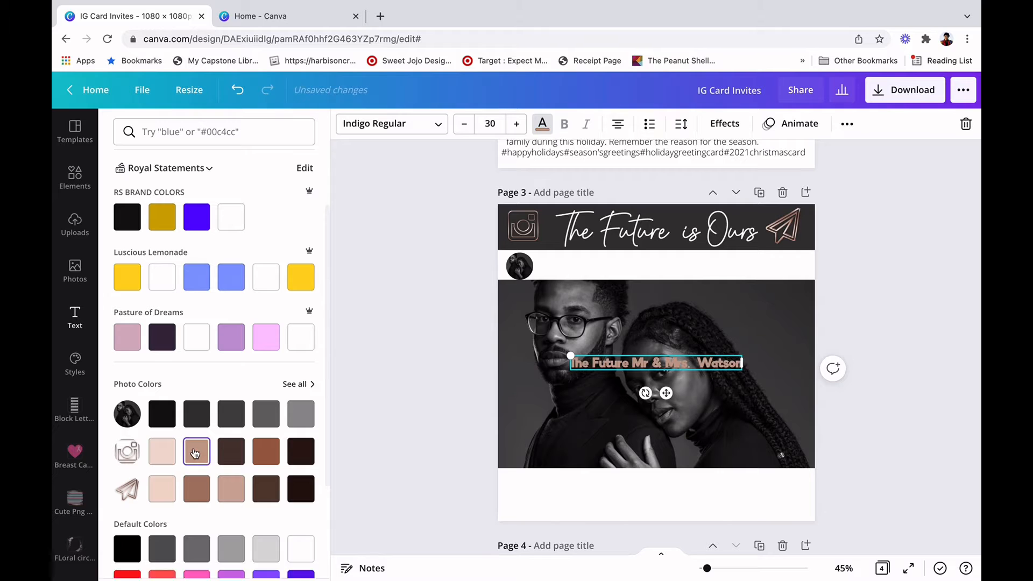
{"action": "left_click", "coordinate": [167, 460]}
{"action": "left_click", "coordinate": [161, 491]}
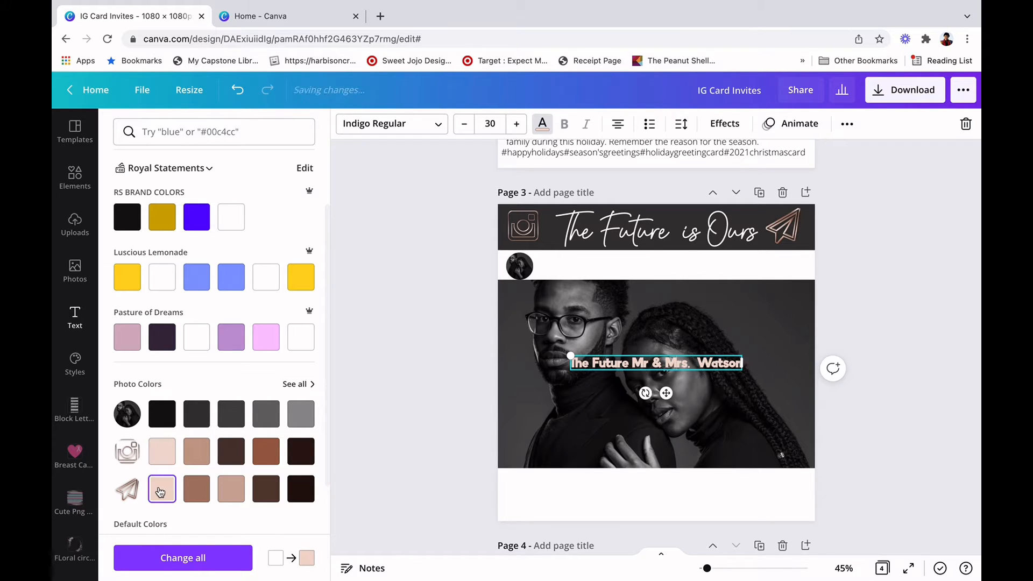
{"action": "left_click", "coordinate": [229, 488]}
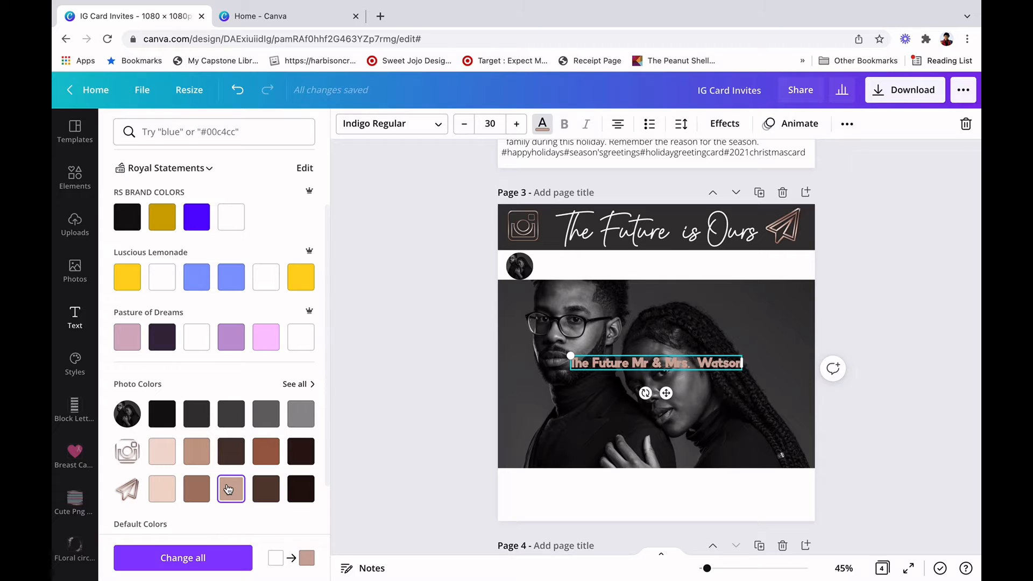
{"action": "left_click", "coordinate": [390, 397]}
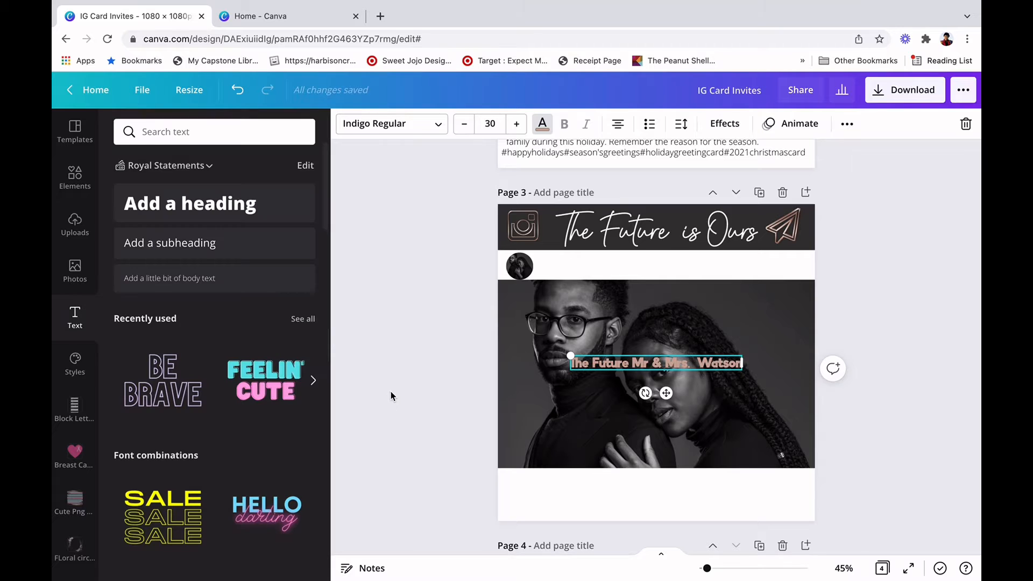
Move the name text up beside the avatar and enlarge it from 30 to 36.
{"action": "left_click", "coordinate": [627, 362]}
{"action": "left_click_drag", "start_coordinate": [628, 363], "coordinate": [586, 231]}
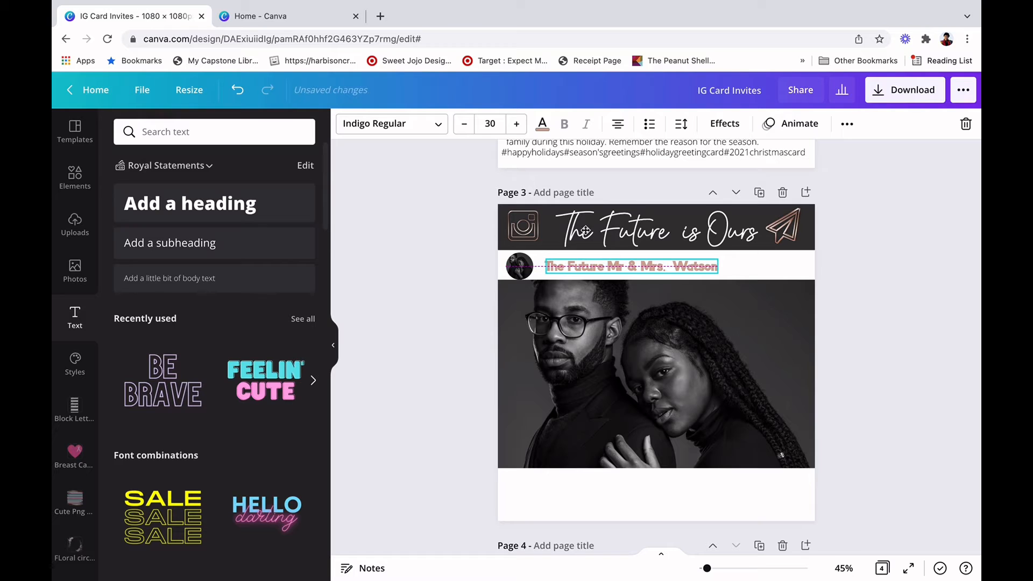
{"action": "left_click_drag", "start_coordinate": [518, 128], "coordinate": [518, 127]}
{"action": "left_click", "coordinate": [518, 127]}
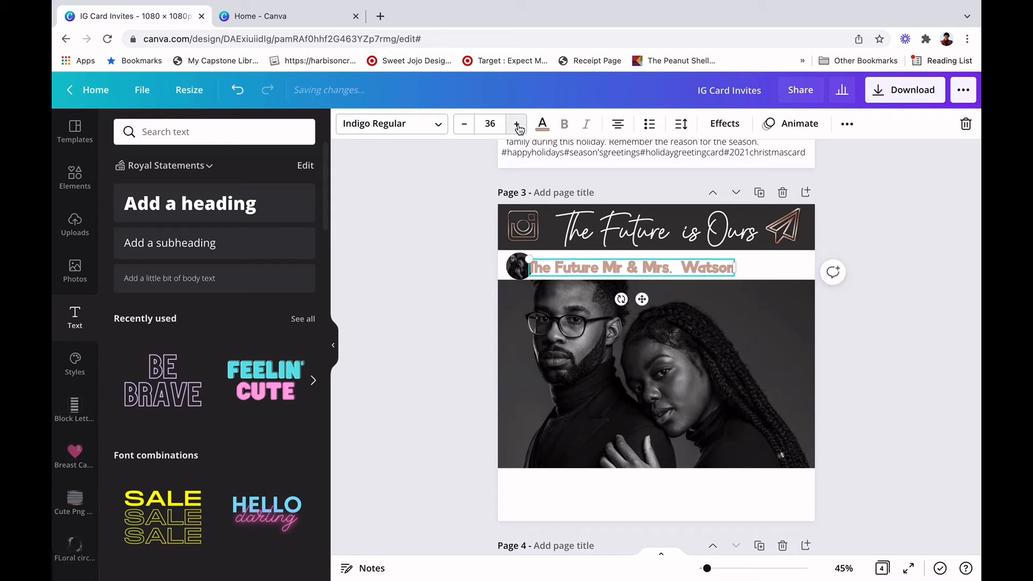
{"action": "left_click", "coordinate": [433, 280]}
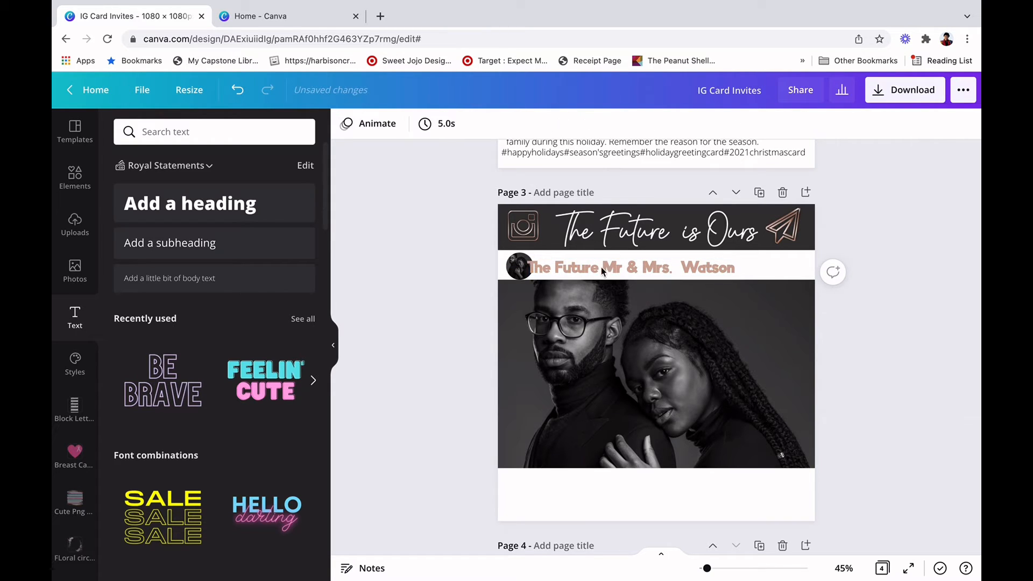
Nudge the name text right and widen its letter spacing to 87.
{"action": "left_click_drag", "start_coordinate": [629, 263], "coordinate": [624, 267]}
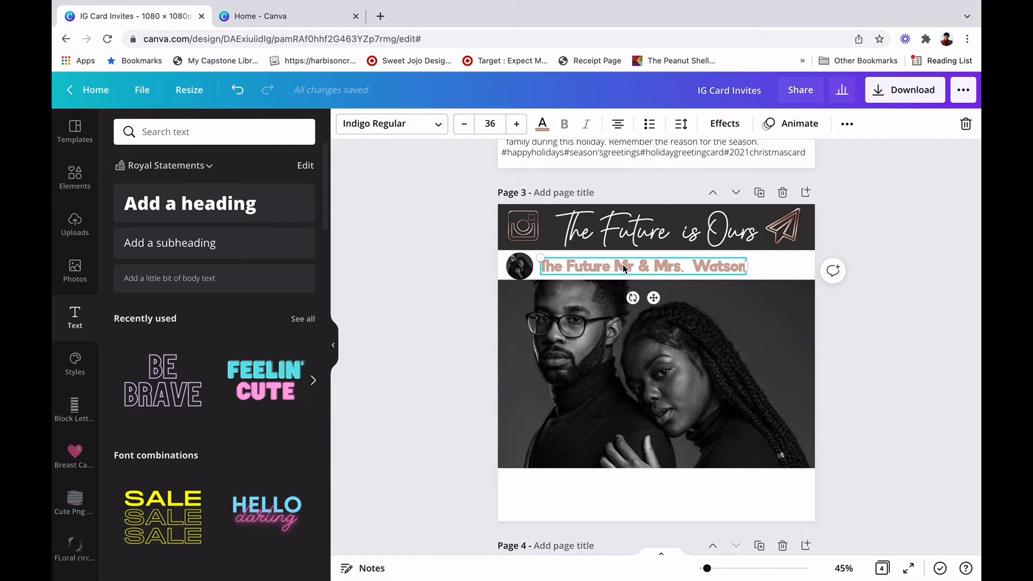
{"action": "left_click", "coordinate": [843, 124]}
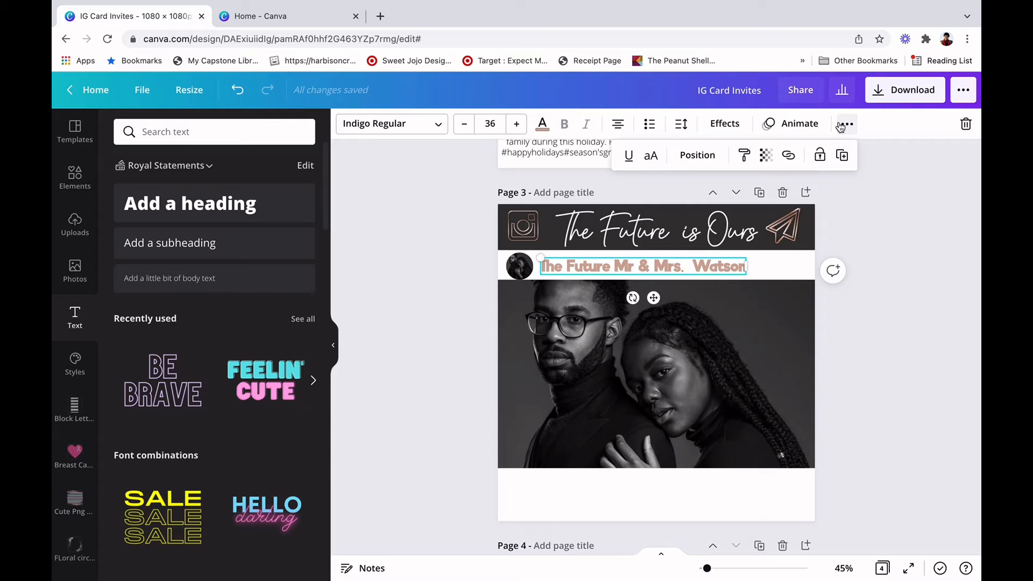
{"action": "left_click", "coordinate": [682, 124]}
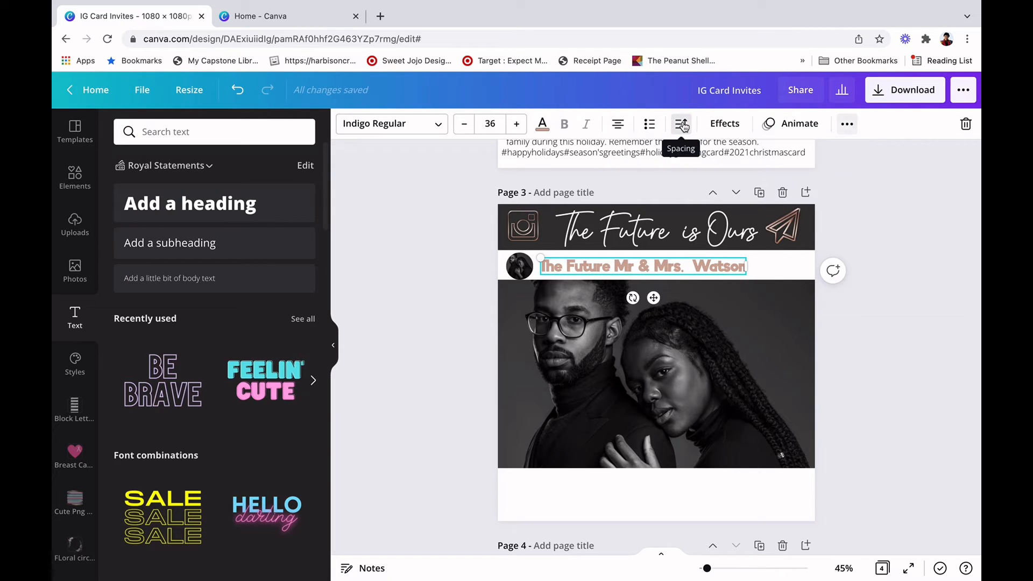
{"action": "left_click_drag", "start_coordinate": [782, 169], "coordinate": [781, 168]}
{"action": "left_click", "coordinate": [903, 403]}
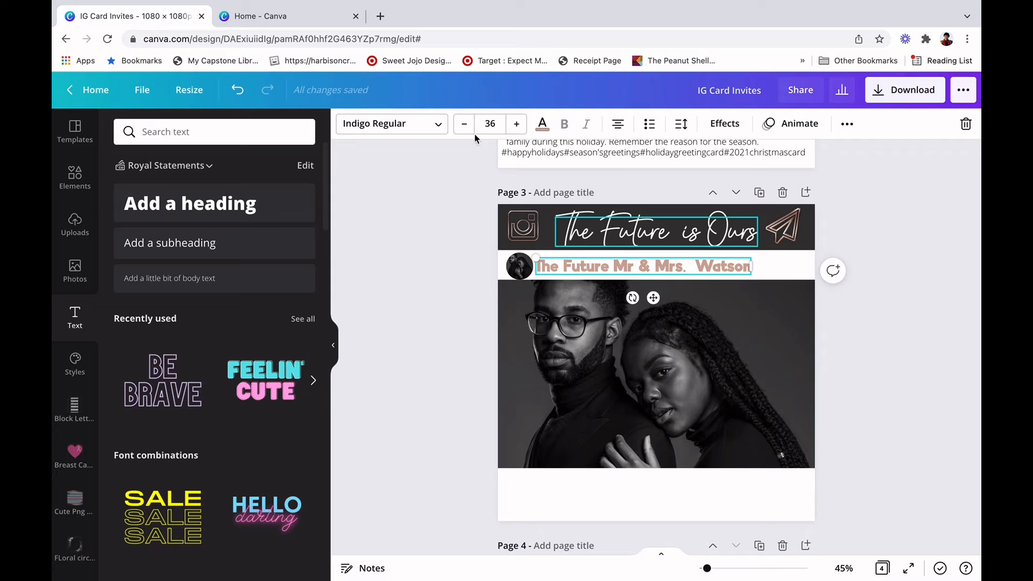
{"action": "double_click", "coordinate": [608, 269]}
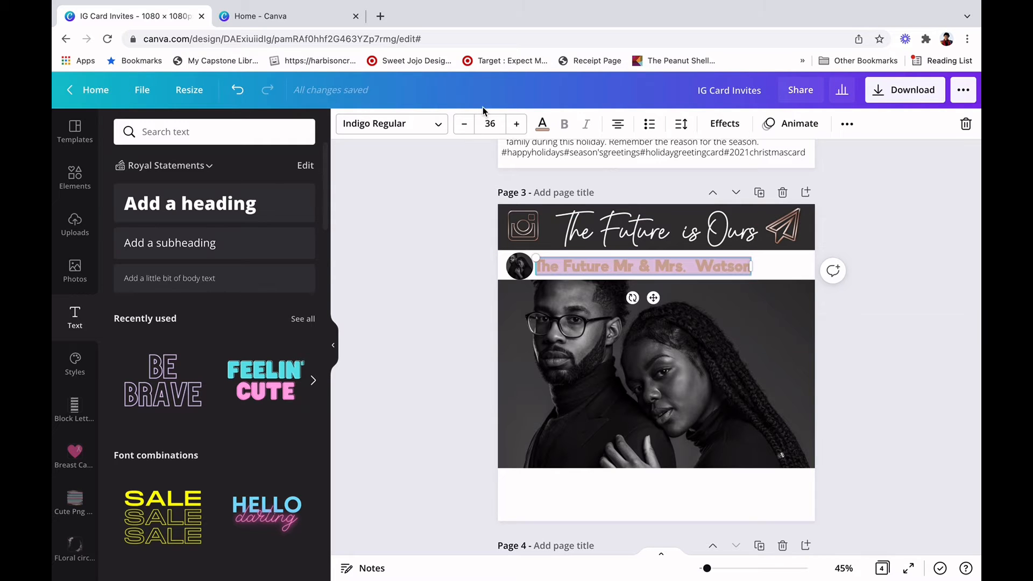
Try LEMON MILK and Milk And Honey, then set the name to Poppins Bold in all caps.
{"action": "left_click", "coordinate": [436, 125]}
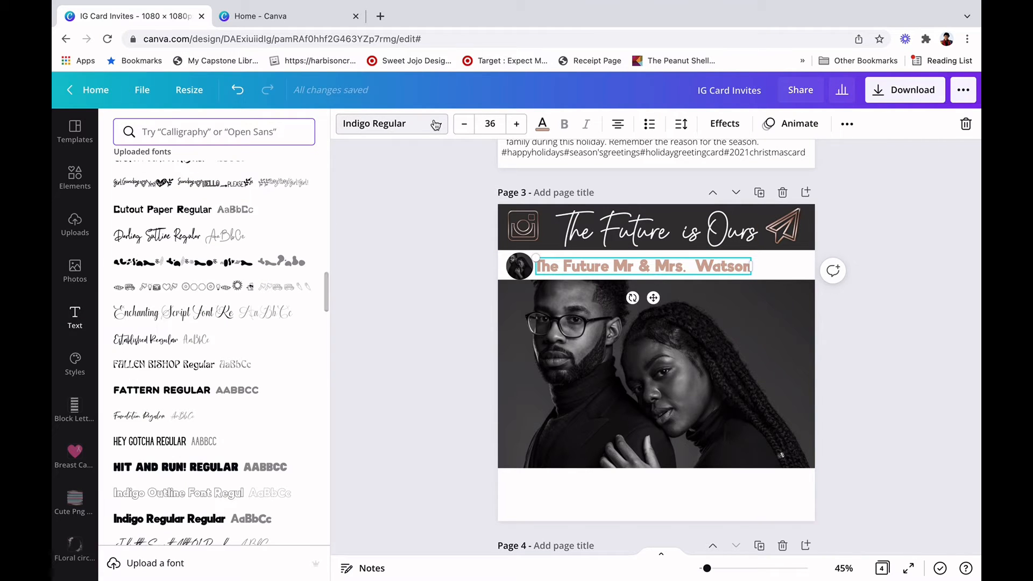
{"action": "scroll", "coordinate": [255, 376], "scroll_direction": "down", "scroll_amount": 15}
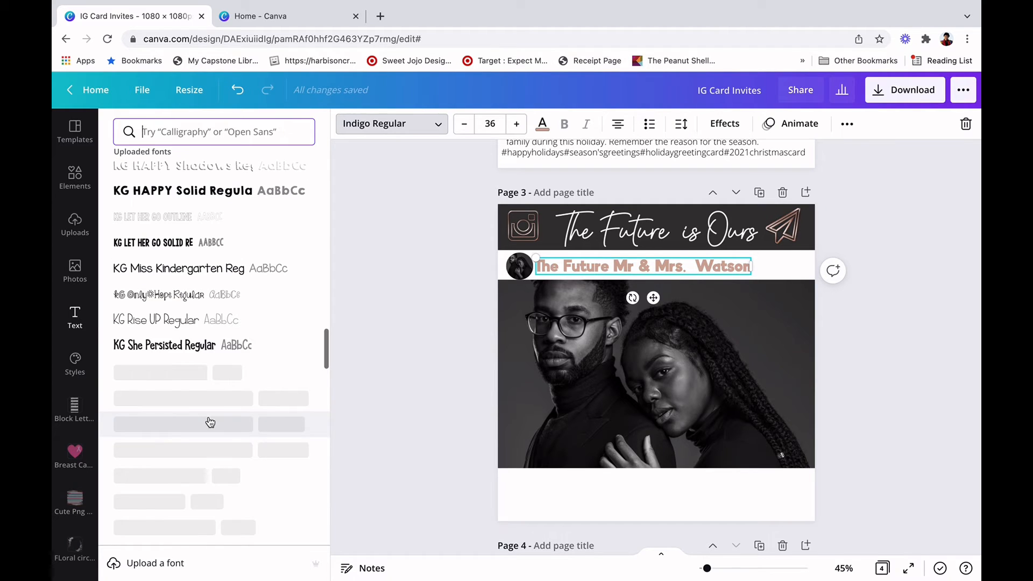
{"action": "scroll", "coordinate": [210, 422], "scroll_direction": "down", "scroll_amount": 3}
{"action": "left_click", "coordinate": [209, 417]}
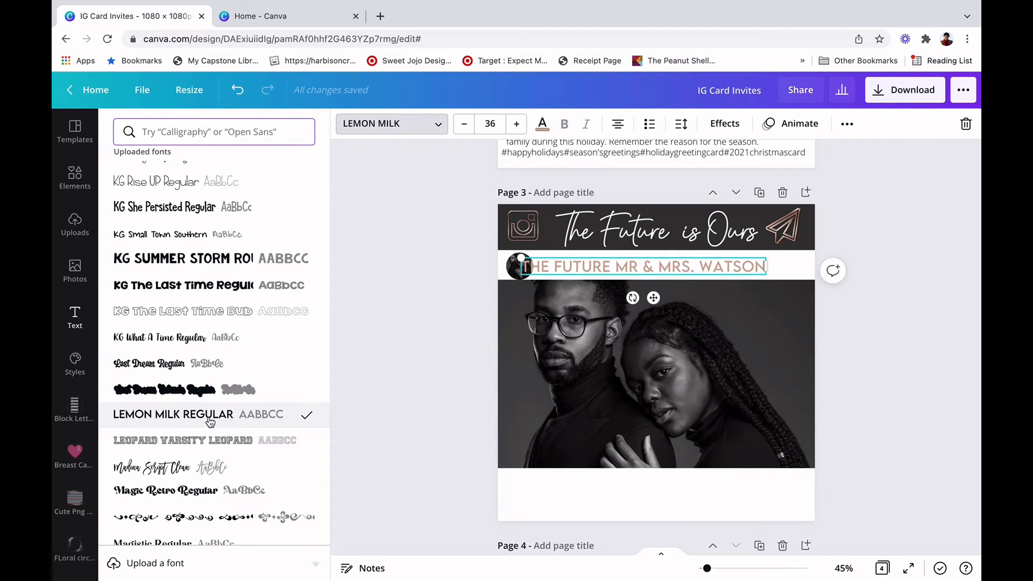
{"action": "scroll", "coordinate": [210, 422], "scroll_direction": "down", "scroll_amount": 3}
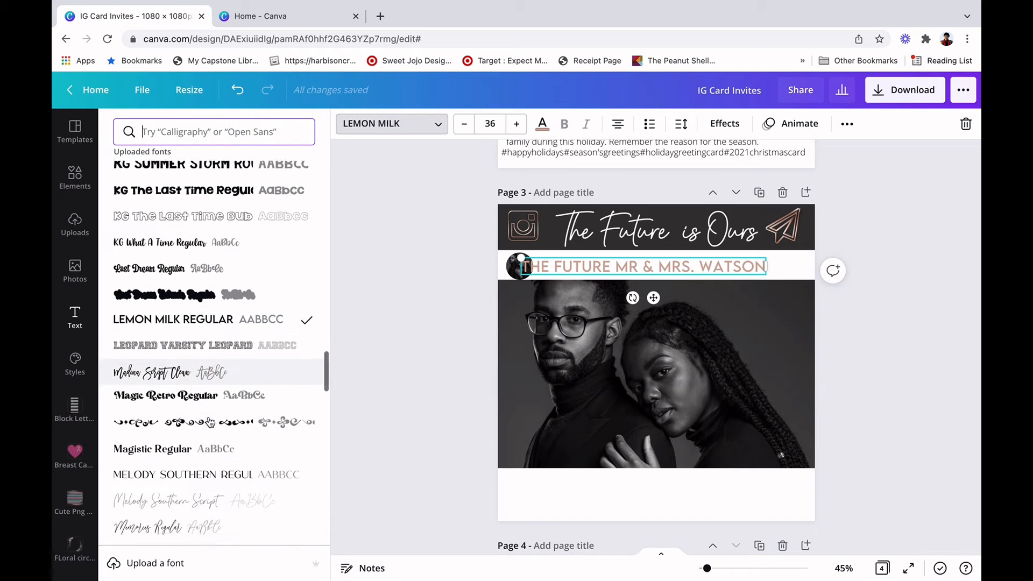
{"action": "scroll", "coordinate": [210, 422], "scroll_direction": "down", "scroll_amount": 1}
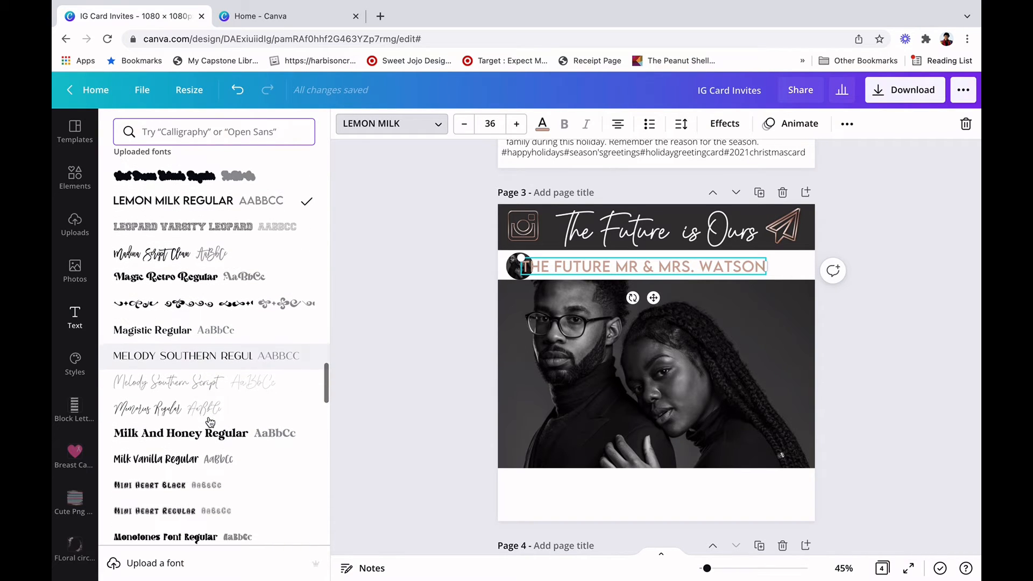
{"action": "left_click", "coordinate": [210, 437]}
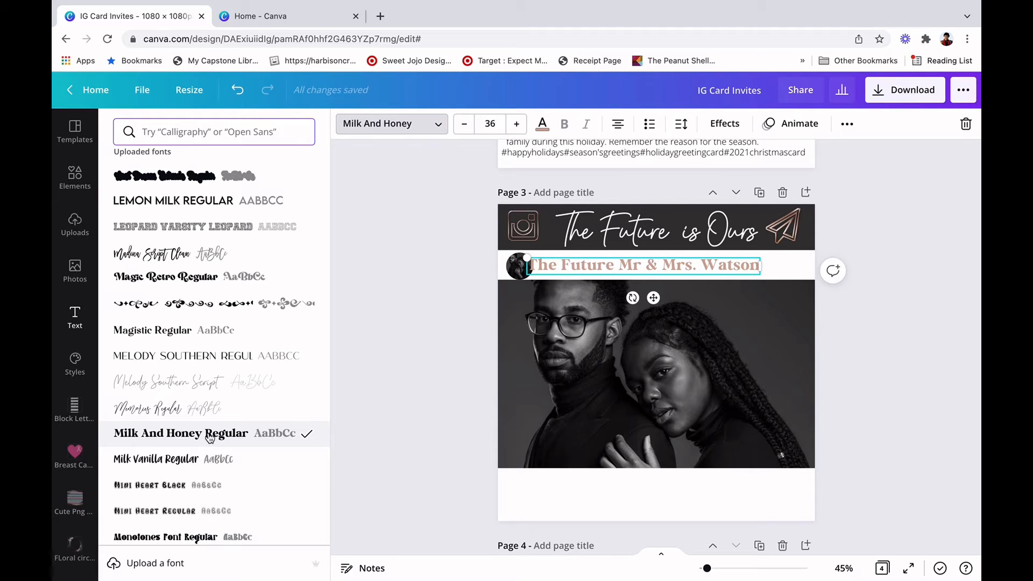
{"action": "scroll", "coordinate": [209, 436], "scroll_direction": "down", "scroll_amount": 4}
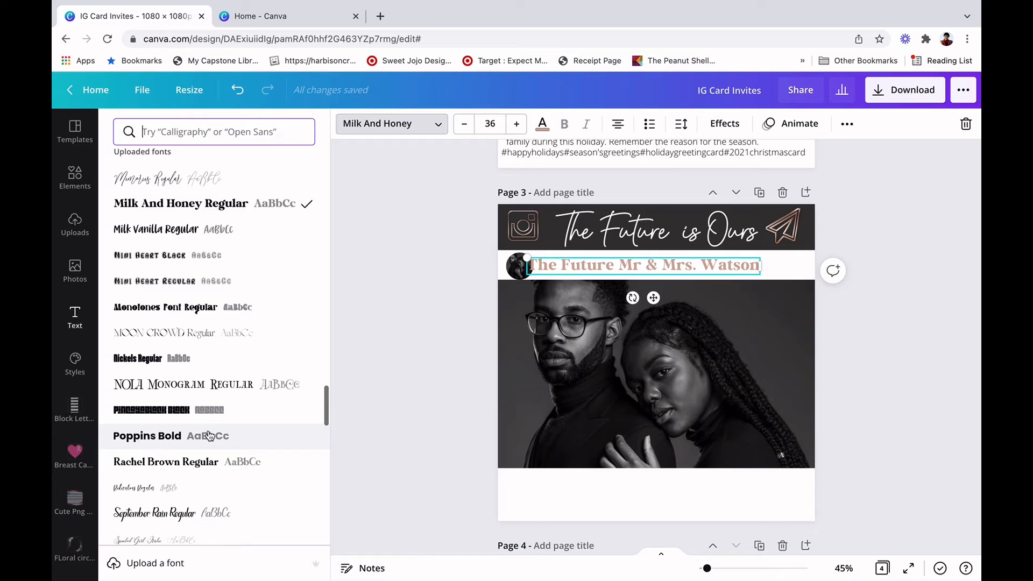
{"action": "left_click", "coordinate": [179, 442]}
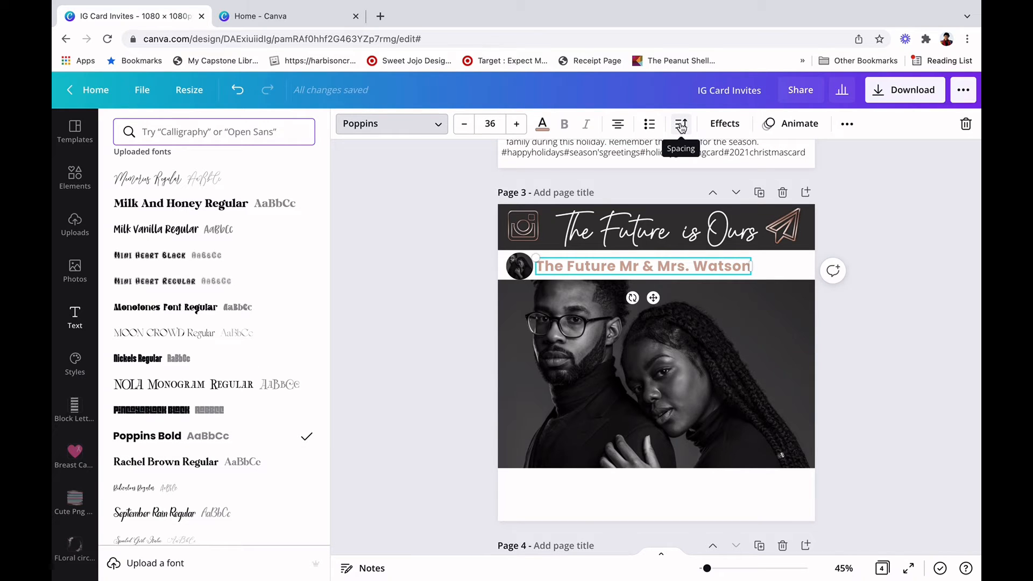
{"action": "left_click", "coordinate": [847, 124]}
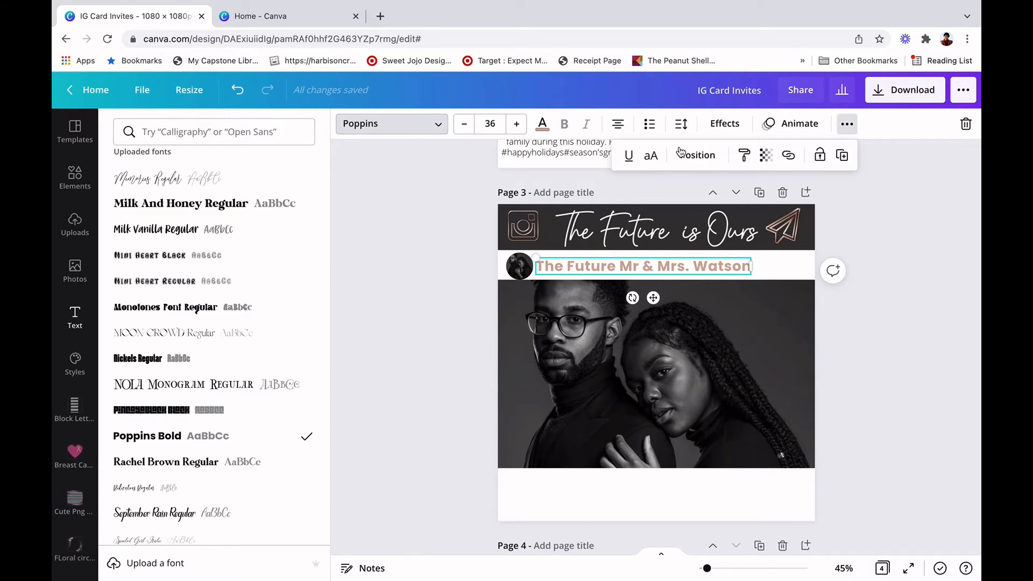
{"action": "left_click", "coordinate": [651, 156]}
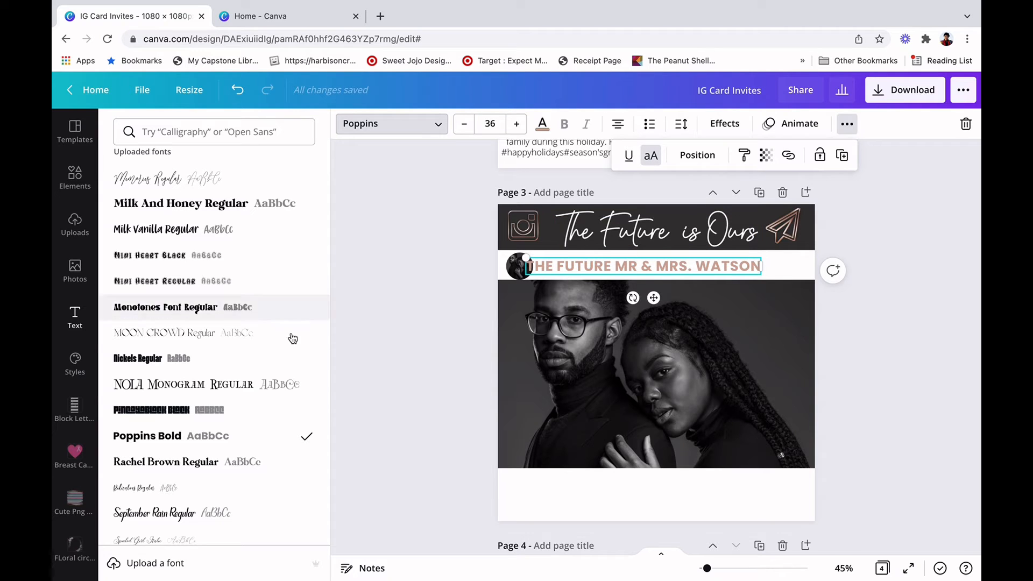
Compare the Rachel Brown, Wanderlust and Willson fonts before reverting to Poppins Bold.
{"action": "left_click", "coordinate": [168, 467]}
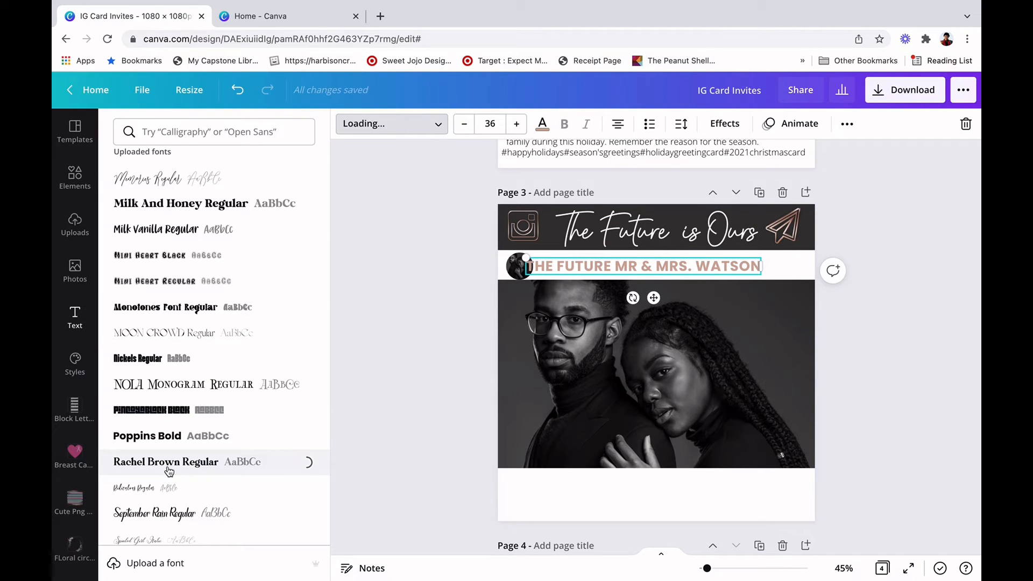
{"action": "scroll", "coordinate": [169, 472], "scroll_direction": "down", "scroll_amount": 10}
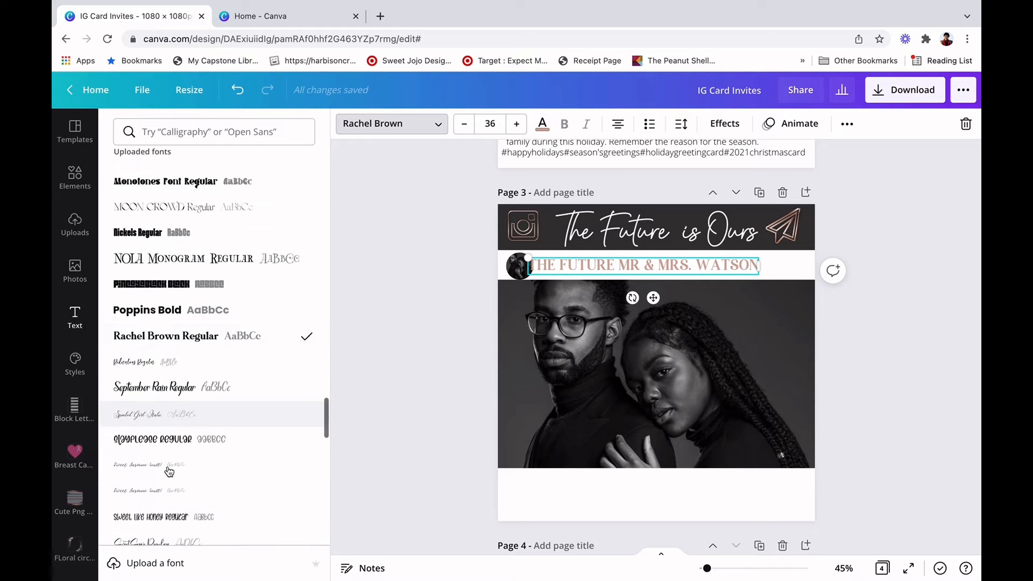
{"action": "scroll", "coordinate": [169, 471], "scroll_direction": "down", "scroll_amount": 4}
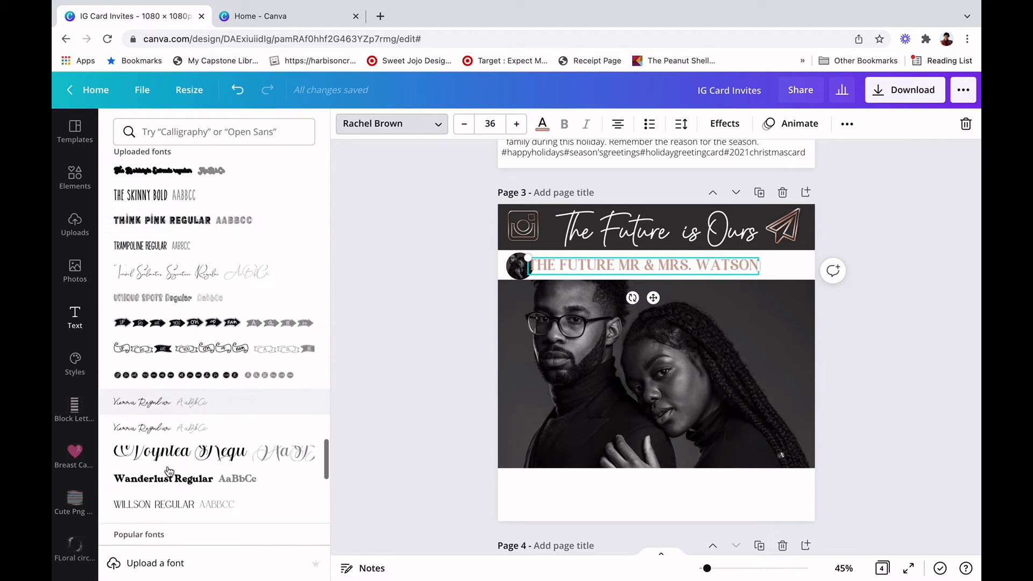
{"action": "left_click", "coordinate": [169, 425]}
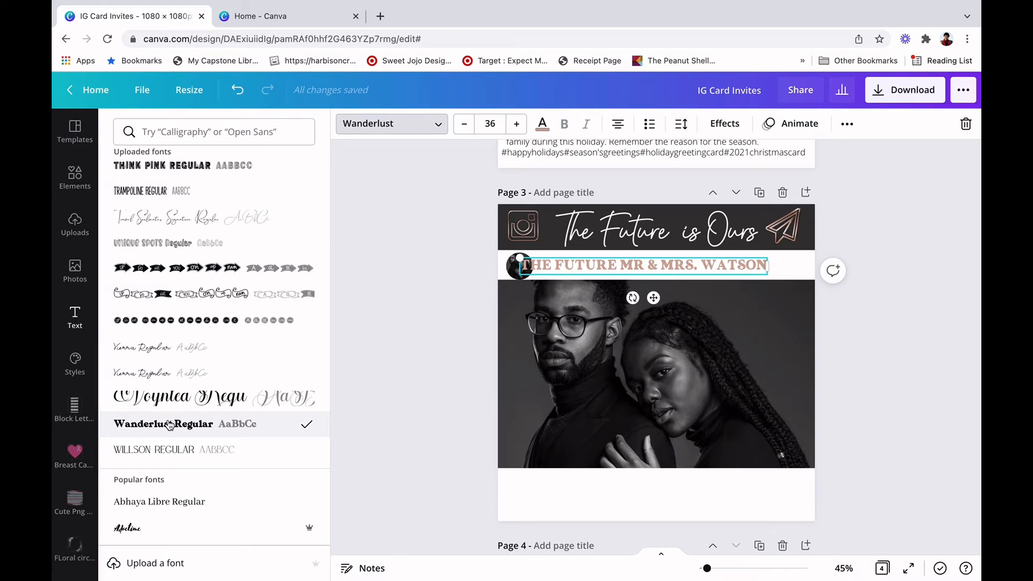
{"action": "left_click", "coordinate": [168, 452]}
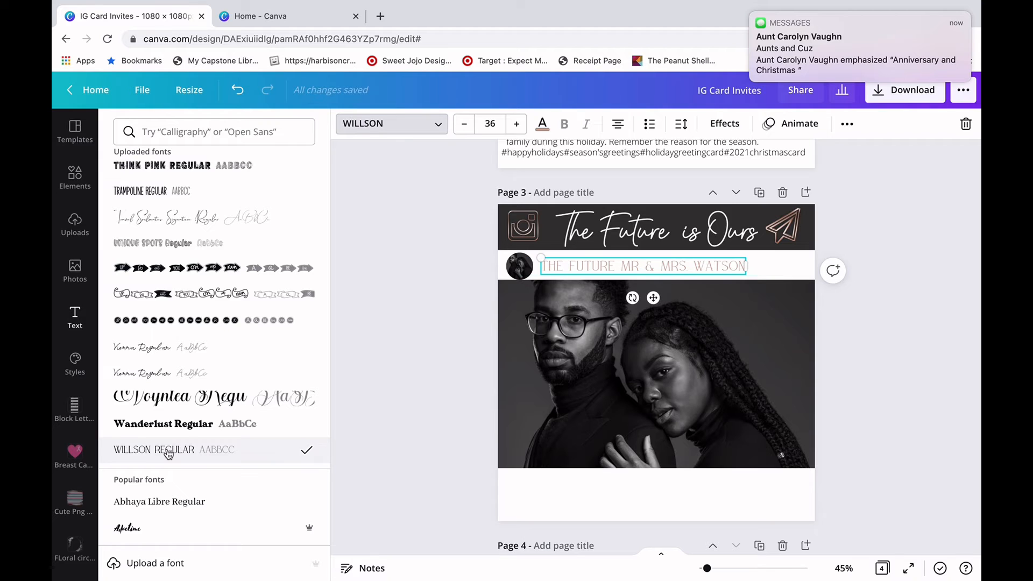
{"action": "scroll", "coordinate": [168, 454], "scroll_direction": "up", "scroll_amount": 8}
{"action": "scroll", "coordinate": [169, 453], "scroll_direction": "up", "scroll_amount": 4}
{"action": "left_click", "coordinate": [167, 380]}
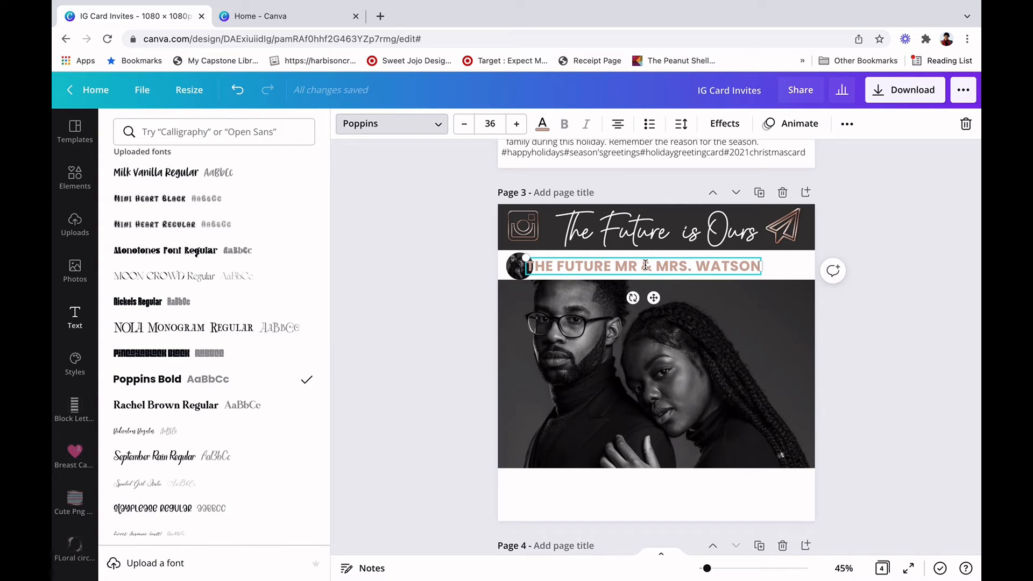
Drop the name to size 35, re-centre it beside the avatar, and bring up Elements.
{"action": "left_click_drag", "start_coordinate": [656, 259], "coordinate": [669, 259]}
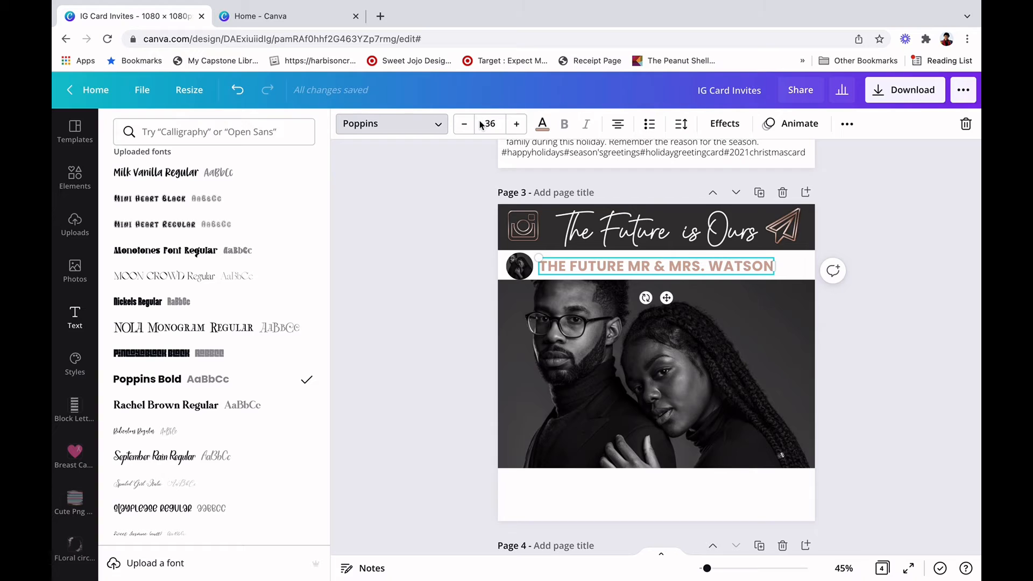
{"action": "left_click", "coordinate": [464, 128]}
{"action": "left_click", "coordinate": [454, 272]}
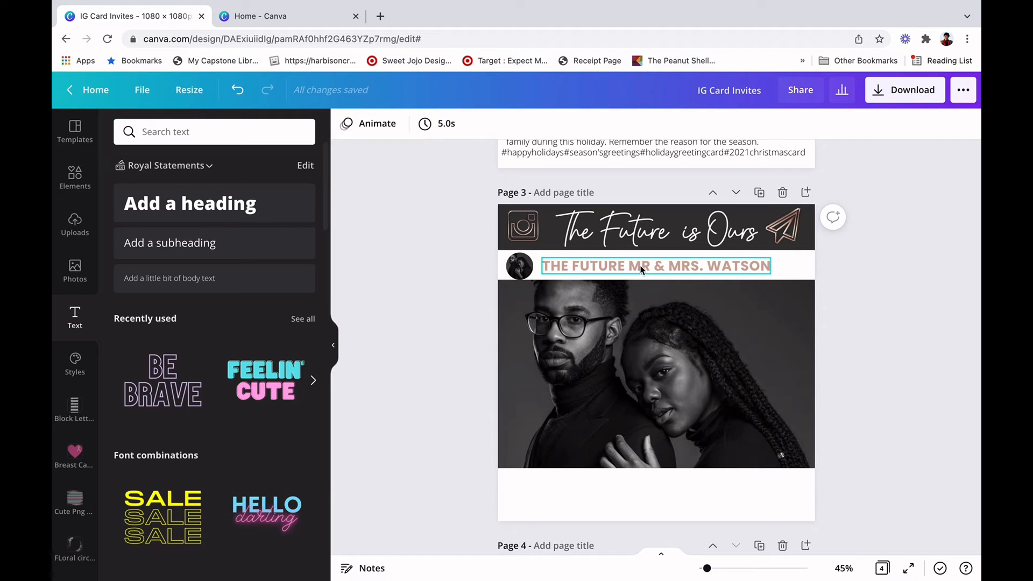
{"action": "left_click_drag", "start_coordinate": [634, 266], "coordinate": [640, 267]}
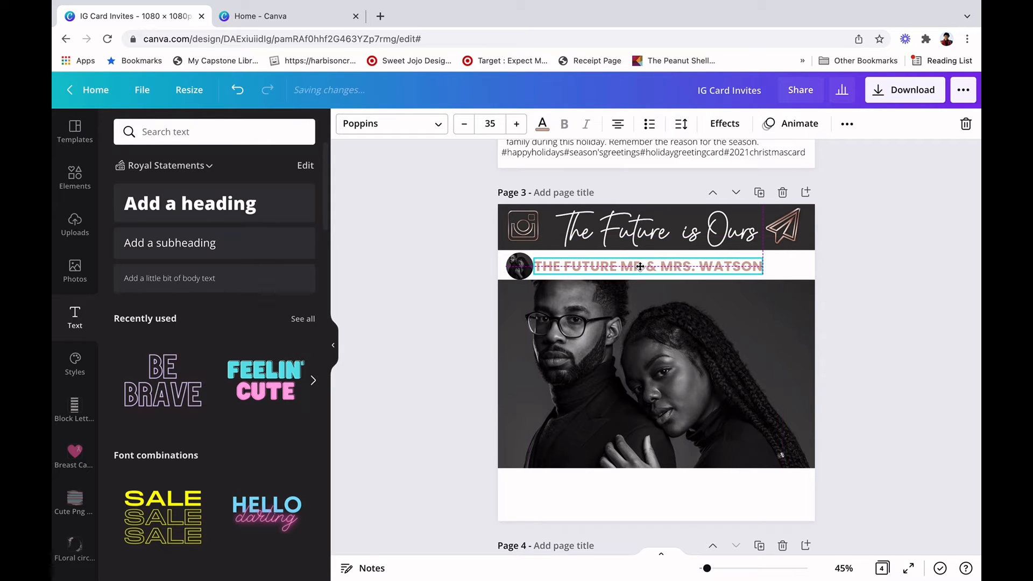
{"action": "left_click", "coordinate": [861, 327]}
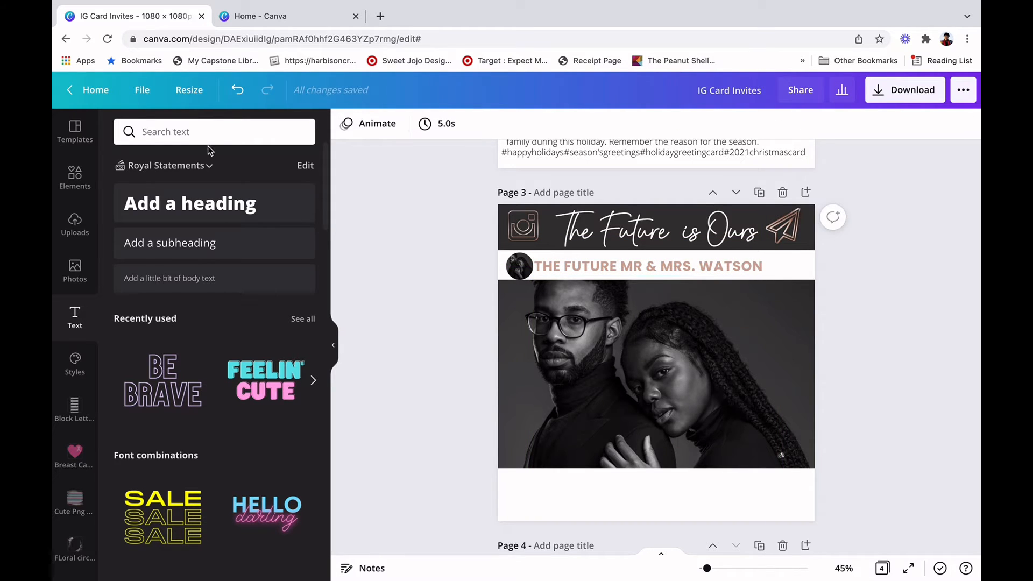
{"action": "left_click", "coordinate": [68, 172]}
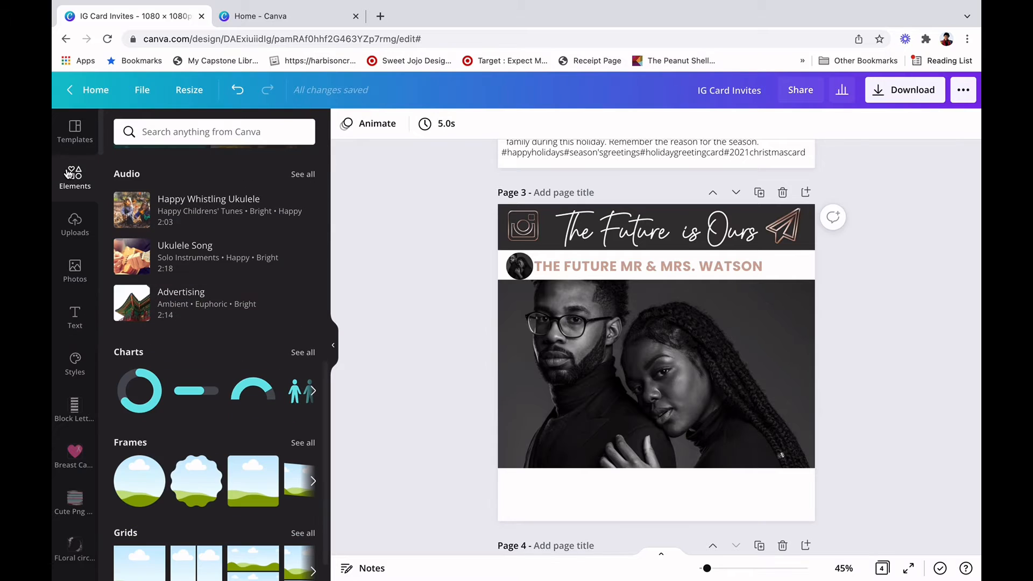
Add a circle with the C shortcut, shrink it to a small dot, and place it after WATSON.
{"action": "scroll", "coordinate": [133, 310], "scroll_direction": "up", "scroll_amount": 8}
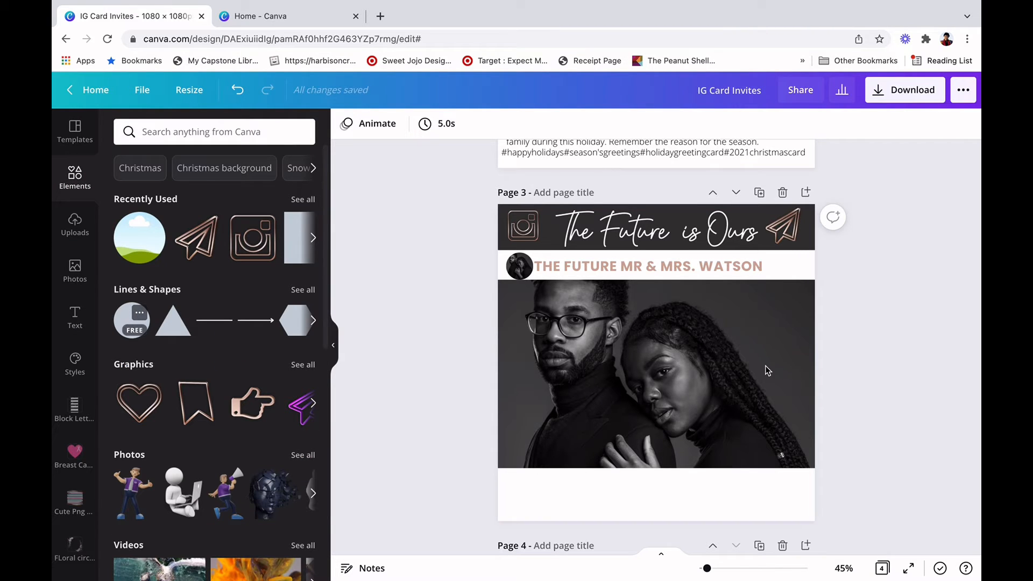
{"action": "key", "text": "c"}
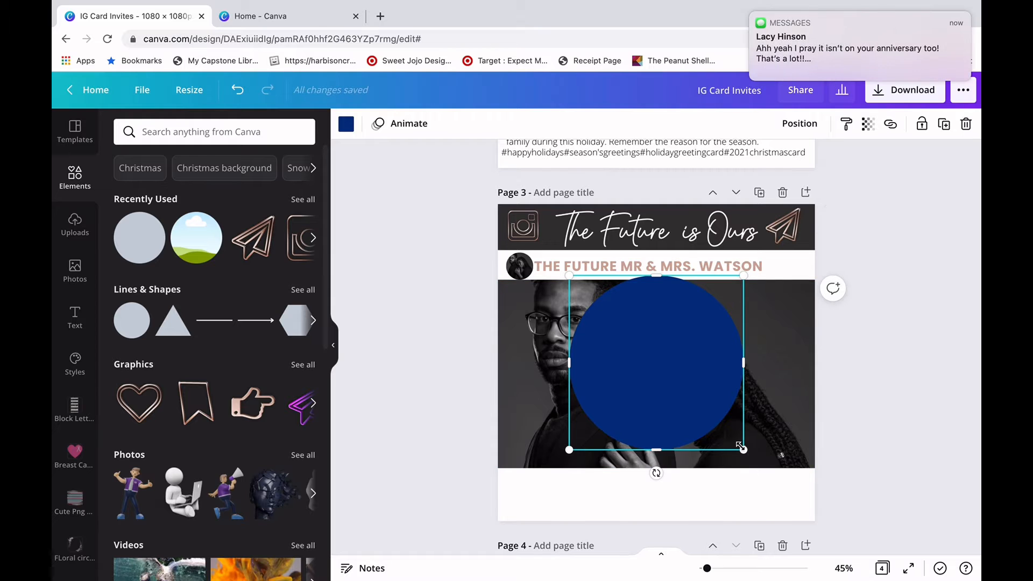
{"action": "left_click_drag", "start_coordinate": [686, 404], "coordinate": [569, 292]}
{"action": "left_click", "coordinate": [908, 278]}
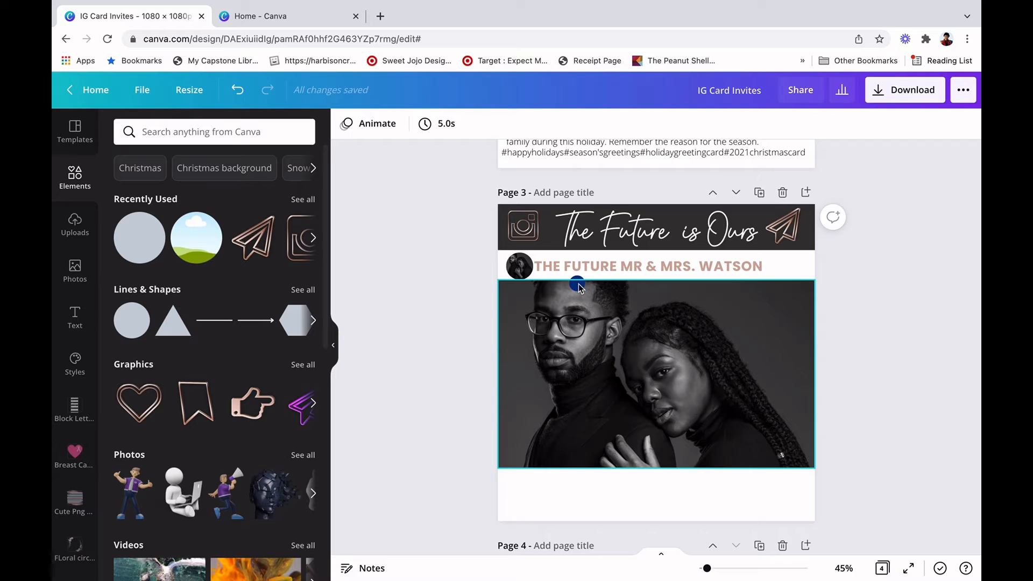
{"action": "left_click_drag", "start_coordinate": [768, 271], "coordinate": [777, 268]}
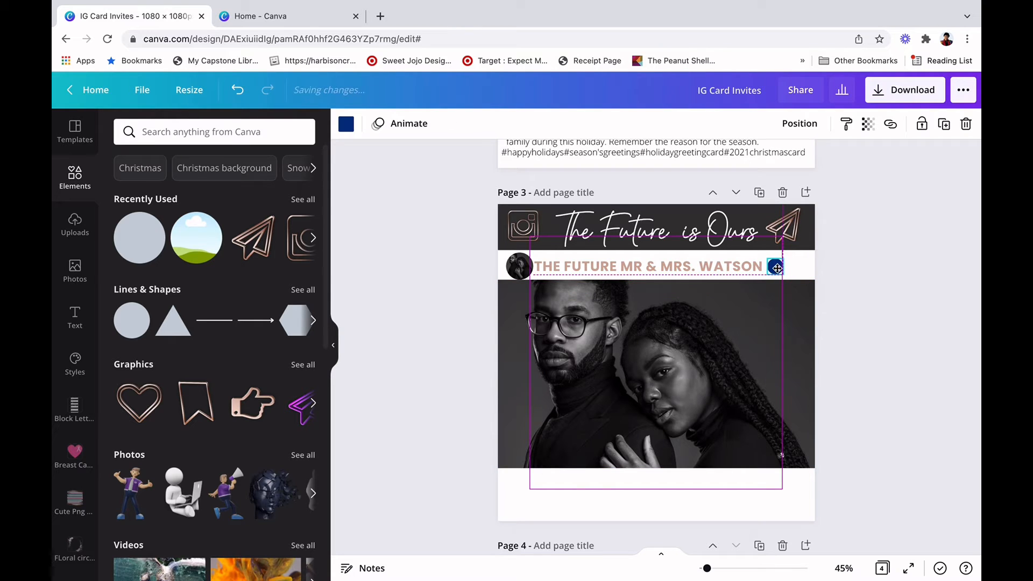
Duplicate the dot twice and line the copies up to its right.
{"action": "left_click", "coordinate": [947, 128]}
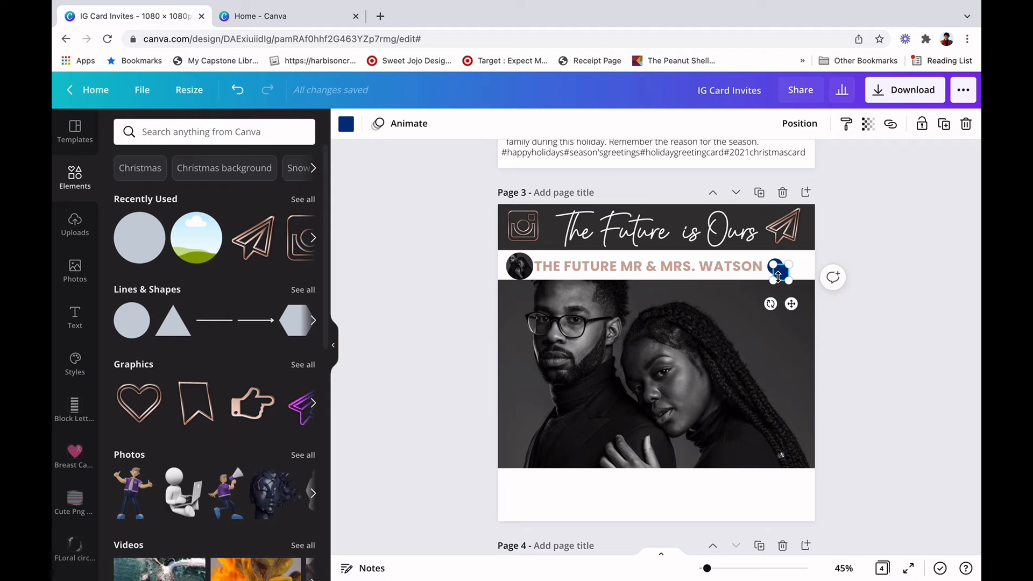
{"action": "left_click_drag", "start_coordinate": [795, 272], "coordinate": [811, 268]}
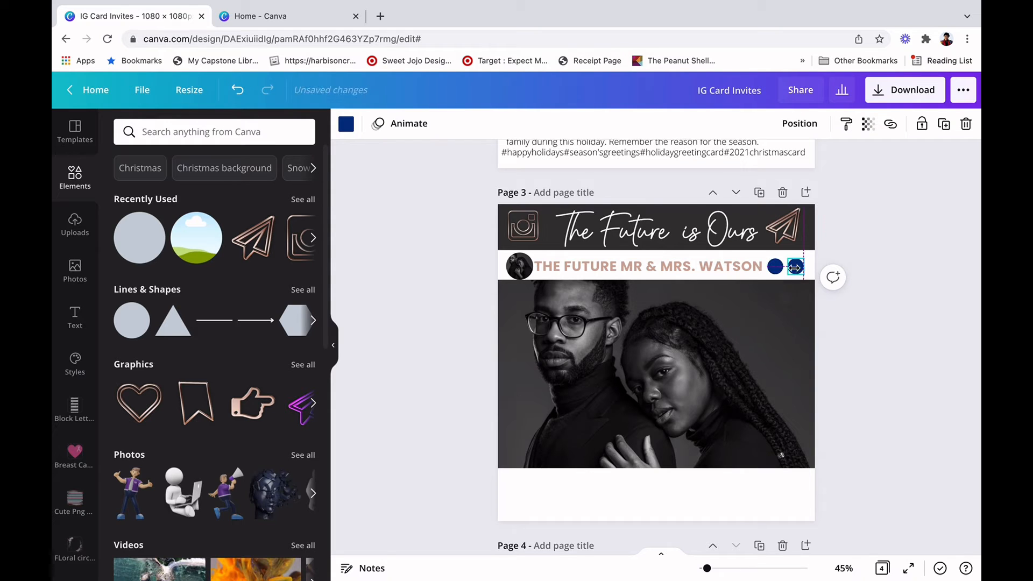
{"action": "left_click", "coordinate": [945, 125]}
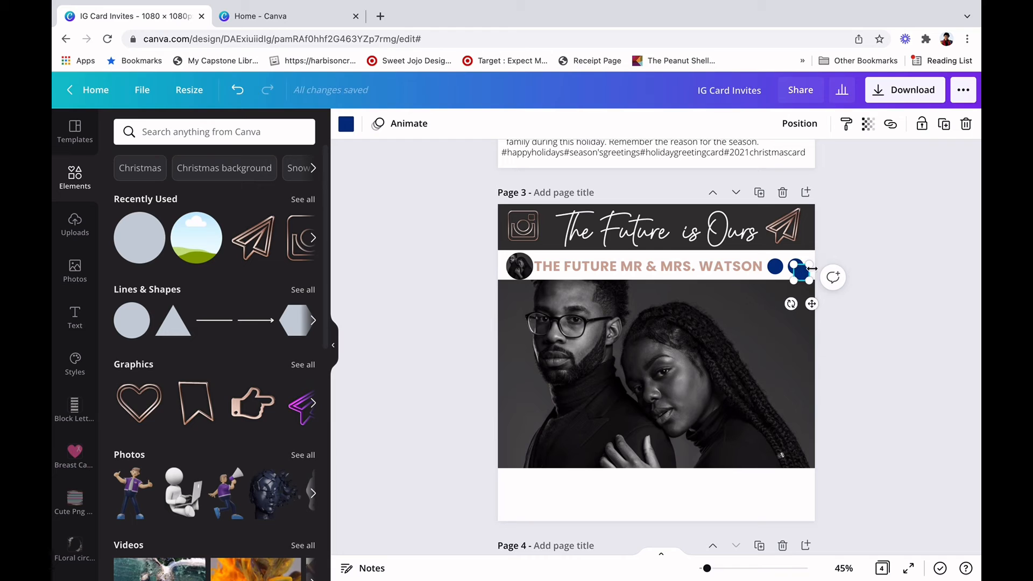
{"action": "left_click_drag", "start_coordinate": [802, 272], "coordinate": [817, 267]}
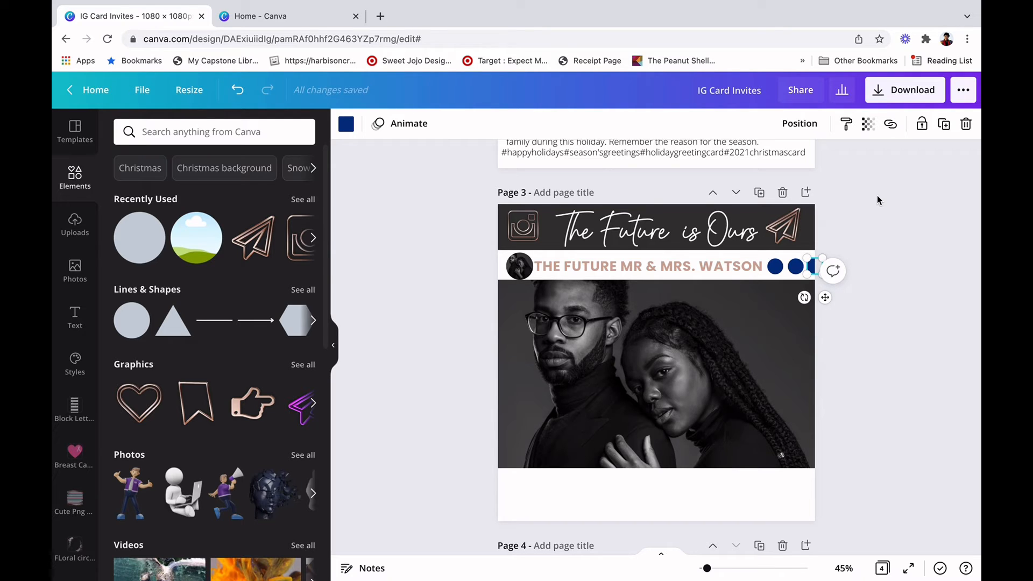
Select the dots and group the first pair, then undo the mistaken edits.
{"action": "left_click", "coordinate": [777, 267], "text": "shift"}
{"action": "left_click", "coordinate": [796, 268], "text": "shift"}
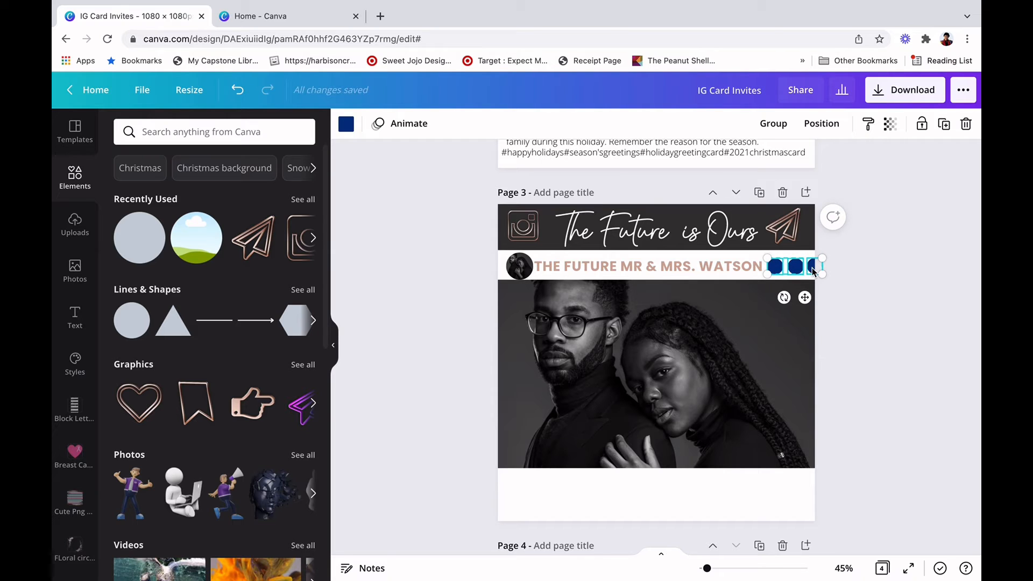
{"action": "left_click", "coordinate": [812, 267], "text": "shift"}
{"action": "left_click", "coordinate": [773, 124]}
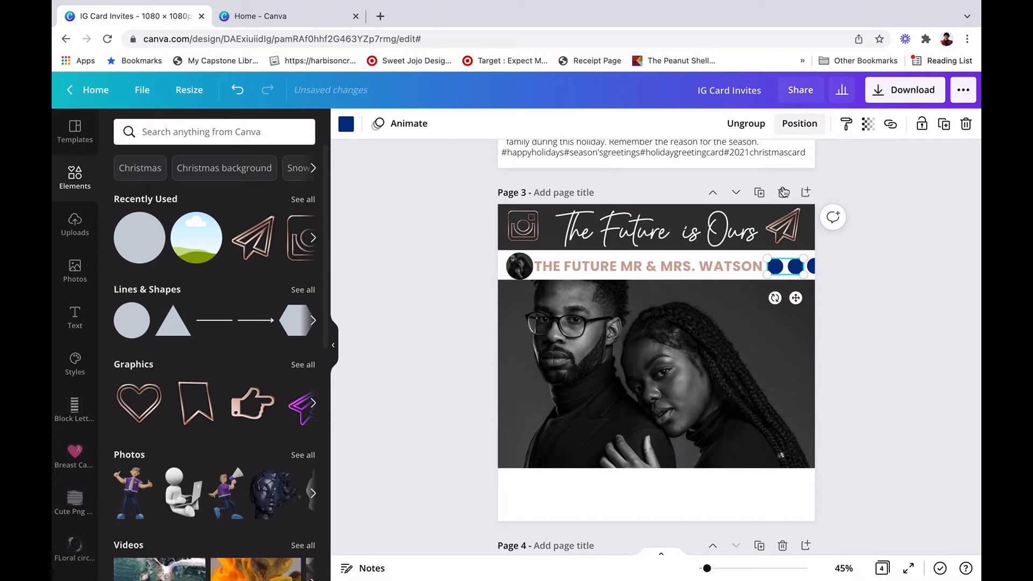
{"action": "left_click", "coordinate": [812, 268], "text": "shift"}
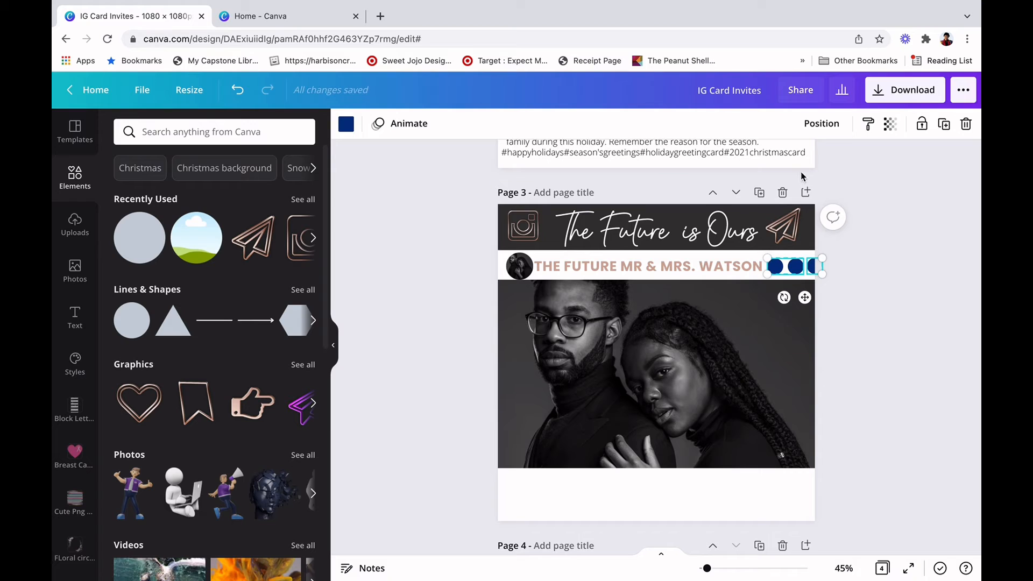
{"action": "left_click", "coordinate": [856, 191]}
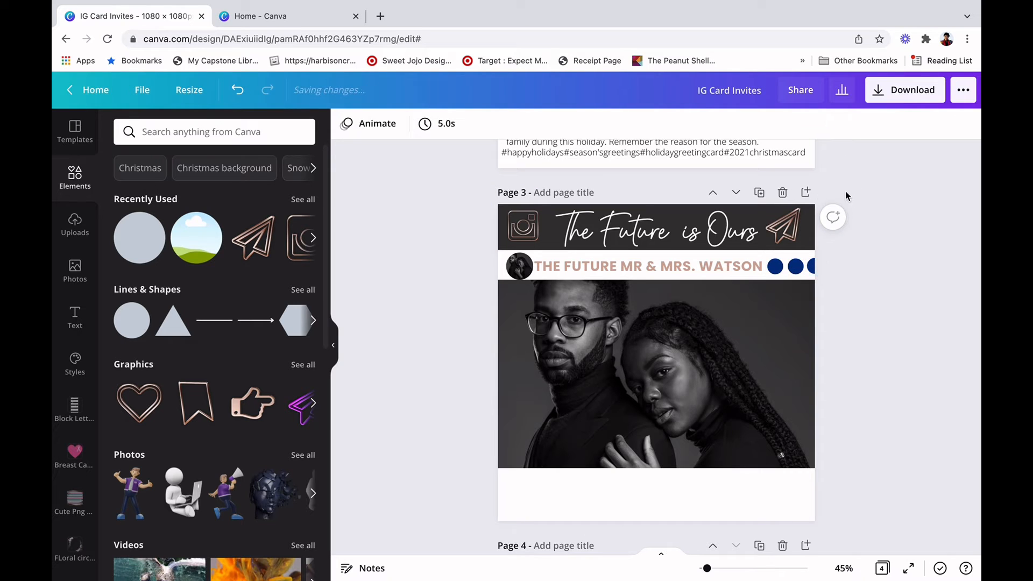
{"action": "left_click", "coordinate": [790, 267]}
{"action": "left_click", "coordinate": [812, 266], "text": "shift"}
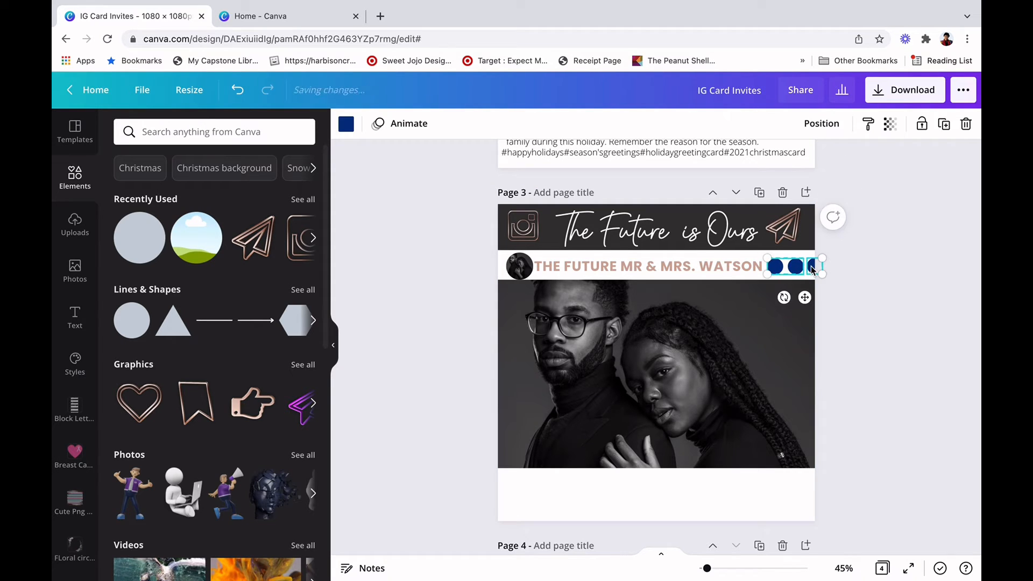
{"action": "left_click", "coordinate": [864, 193]}
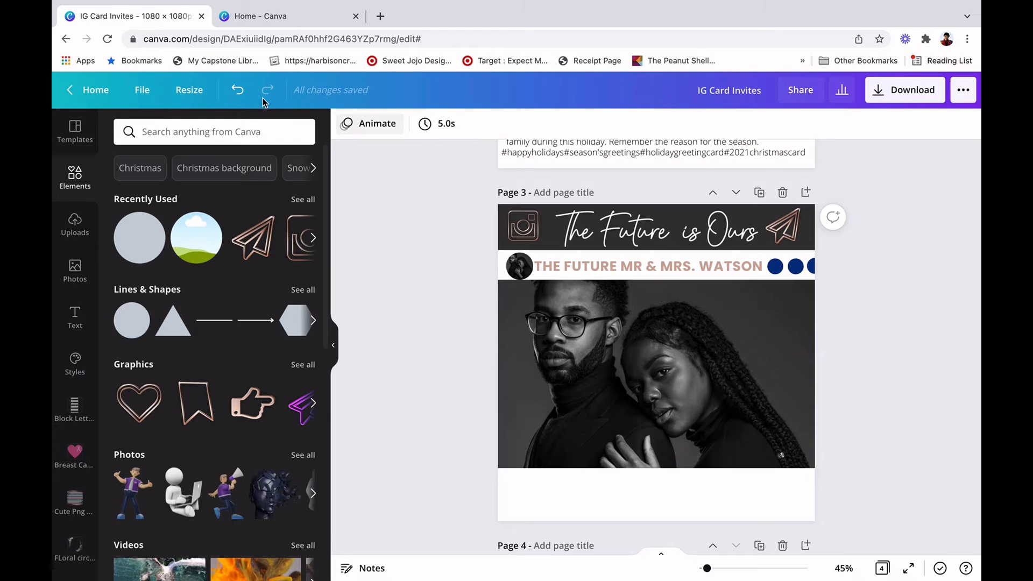
{"action": "left_click", "coordinate": [239, 91]}
{"action": "left_click", "coordinate": [242, 92]}
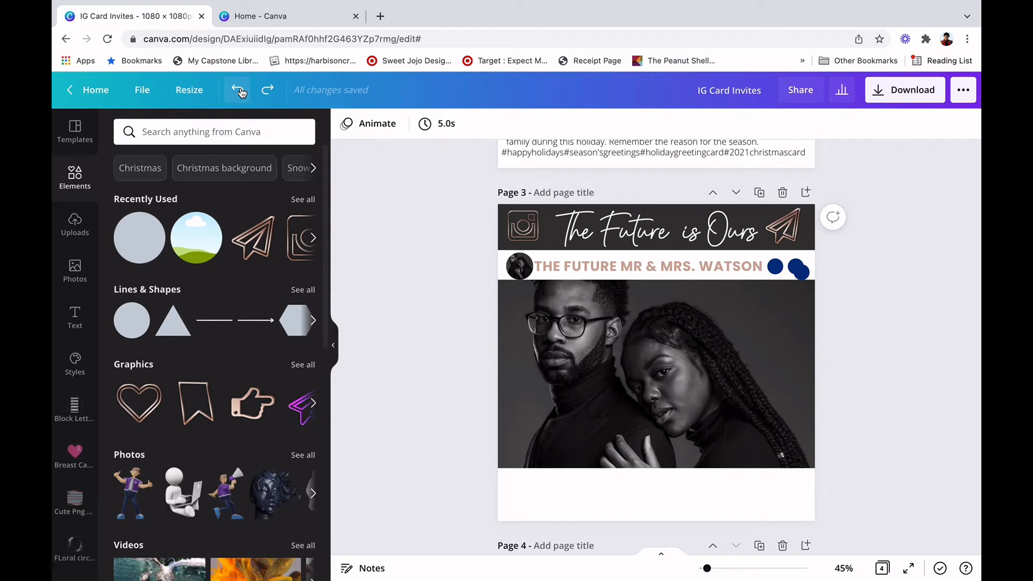
Move the overlapping third dot back into the row and group the first two dots.
{"action": "left_click", "coordinate": [799, 276]}
{"action": "left_click_drag", "start_coordinate": [816, 274], "coordinate": [813, 269]}
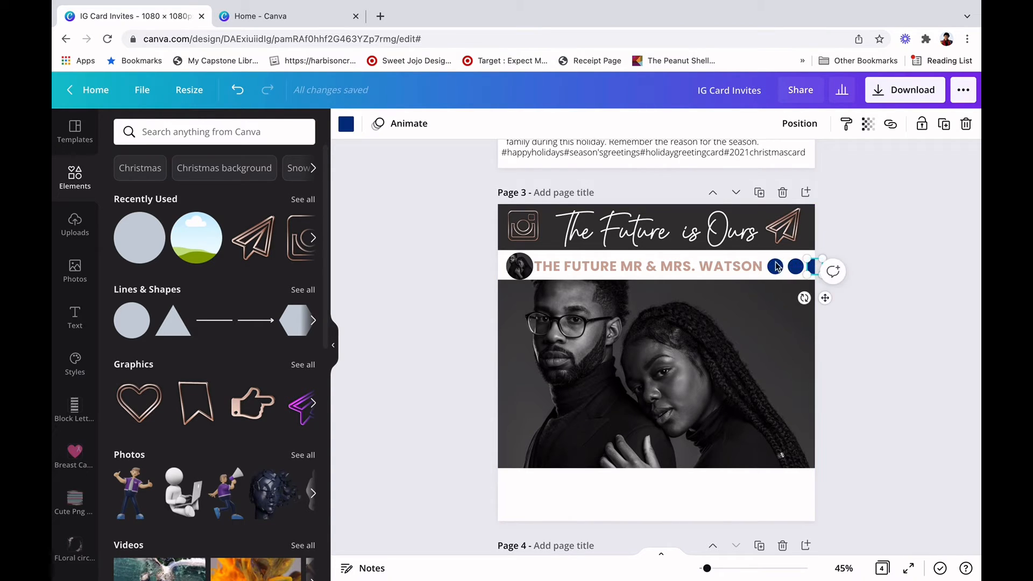
{"action": "left_click", "coordinate": [775, 269], "text": "shift"}
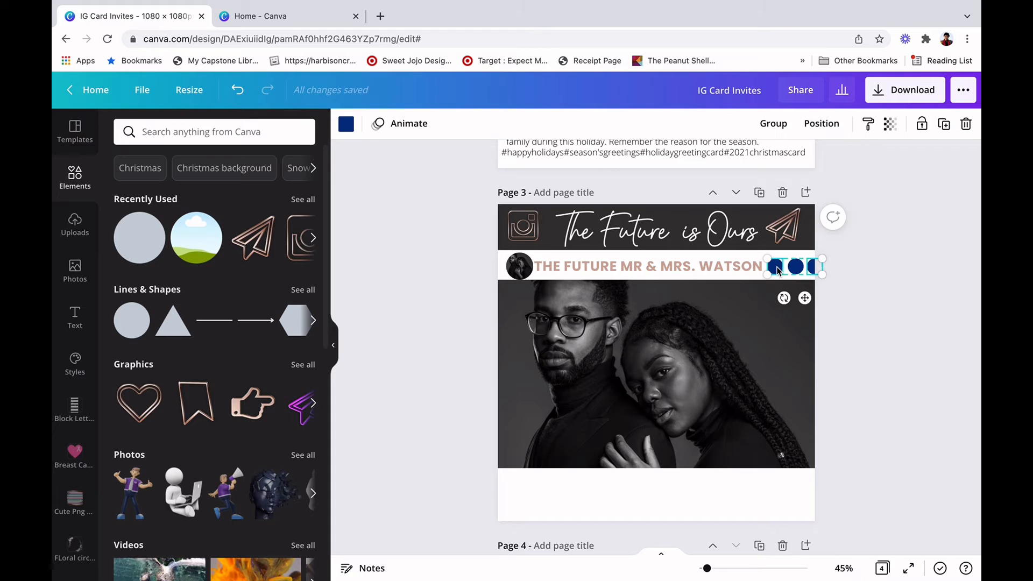
{"action": "left_click", "coordinate": [812, 267], "text": "shift"}
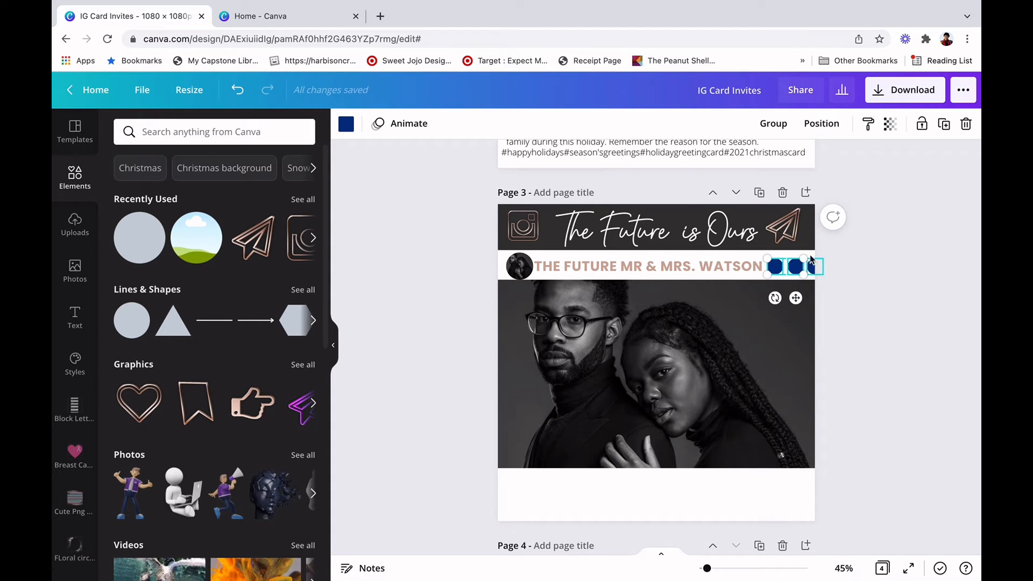
{"action": "left_click", "coordinate": [773, 123]}
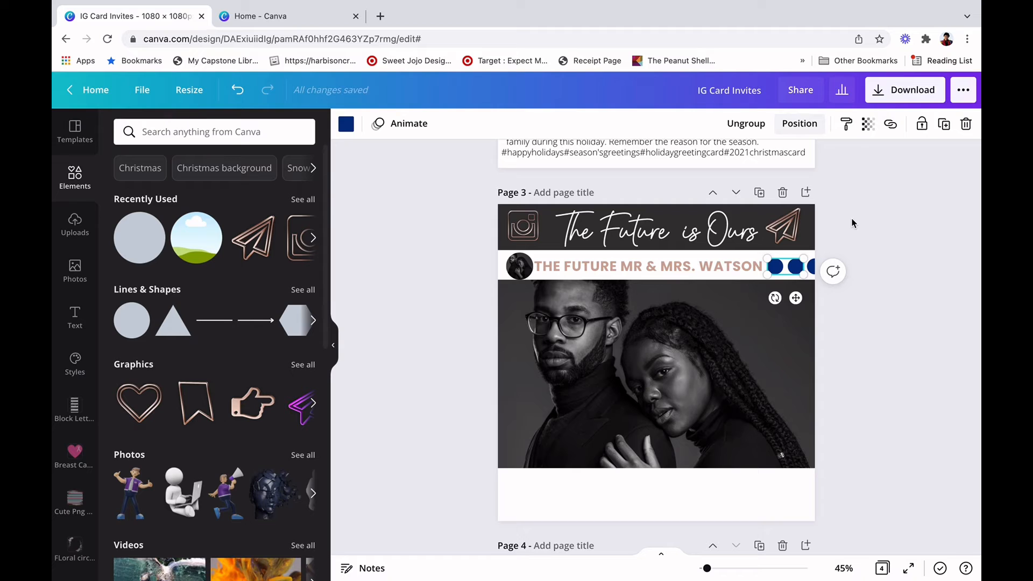
{"action": "left_click", "coordinate": [237, 90]}
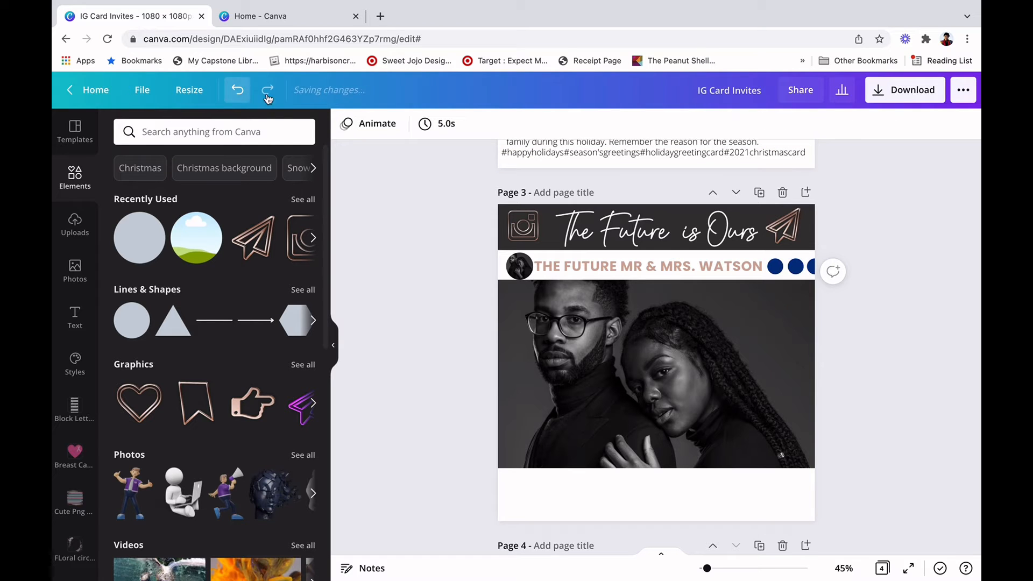
Group all three dots into one element and move it to the end of the name line.
{"action": "left_click", "coordinate": [813, 268]}
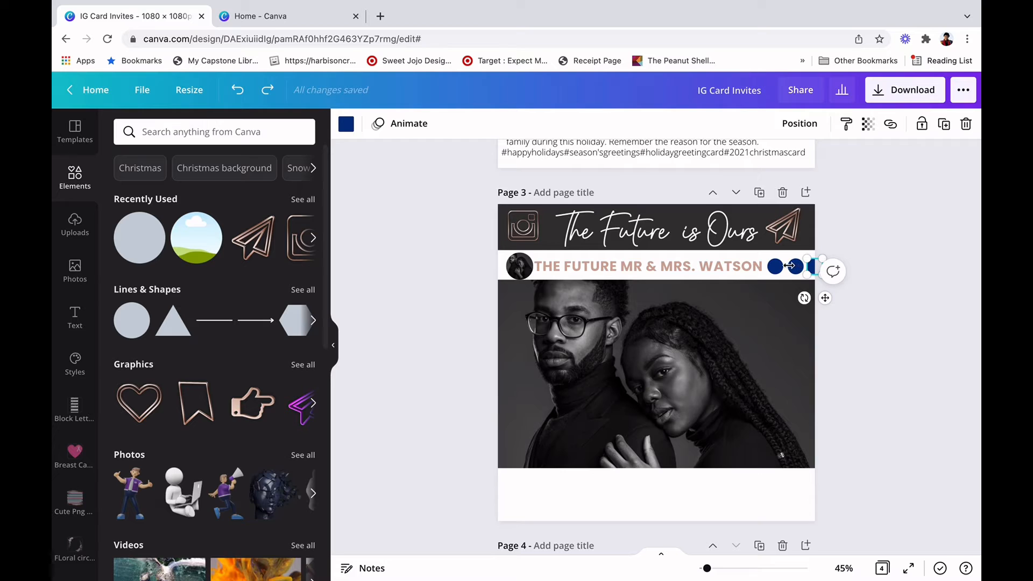
{"action": "left_click", "coordinate": [776, 267], "text": "shift"}
{"action": "left_click", "coordinate": [796, 267], "text": "shift"}
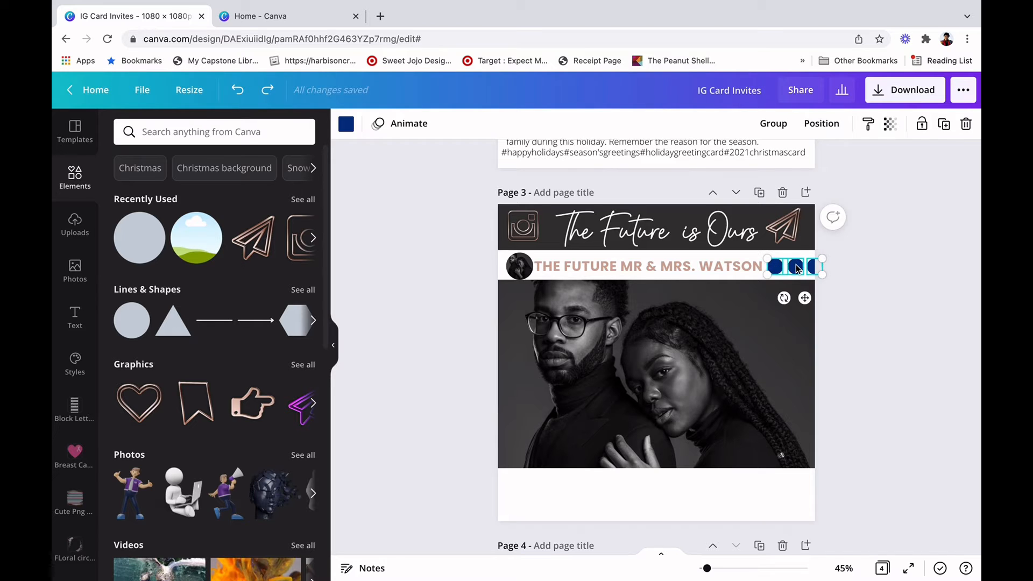
{"action": "left_click", "coordinate": [773, 123]}
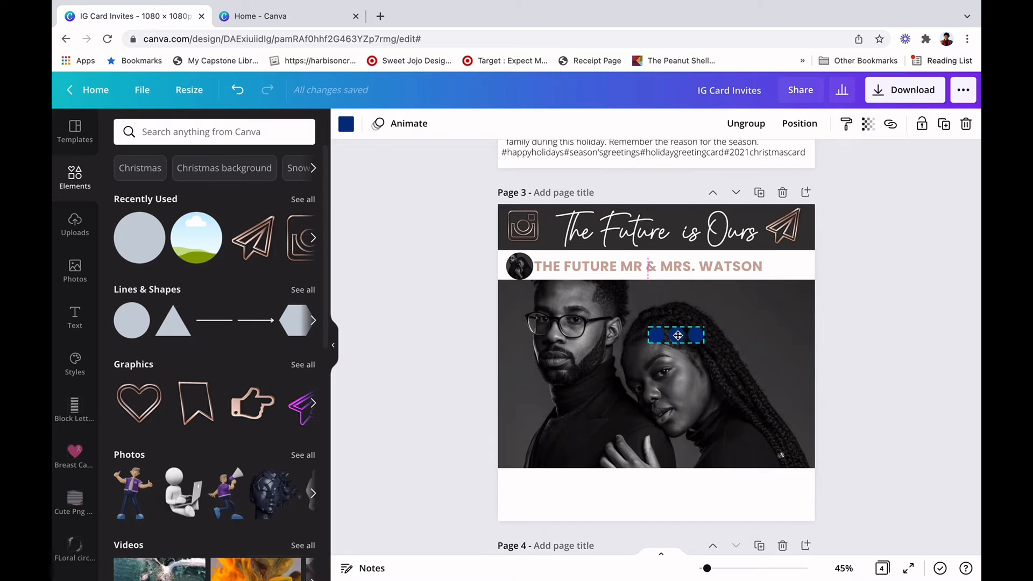
{"action": "left_click_drag", "start_coordinate": [780, 272], "coordinate": [796, 269]}
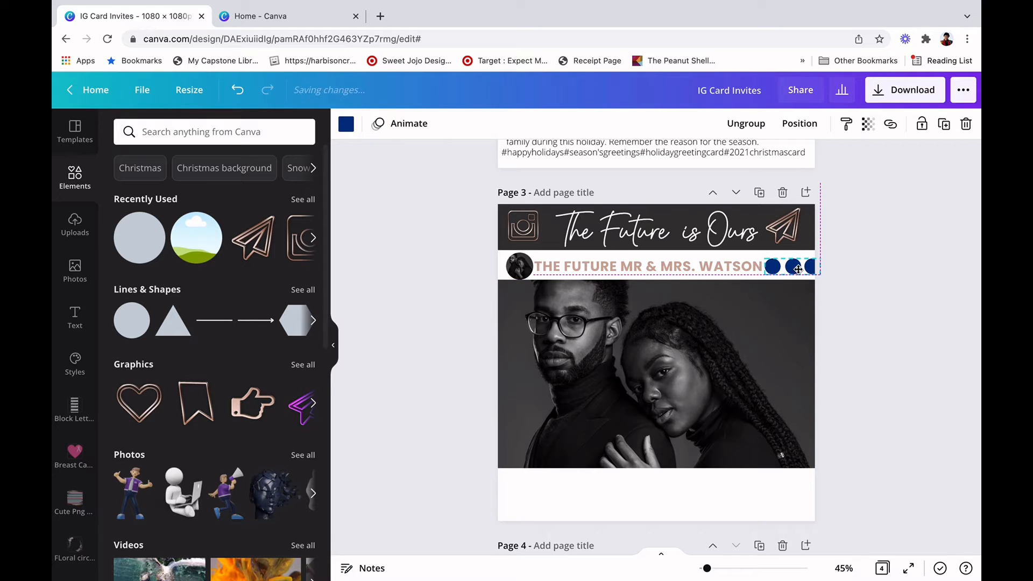
{"action": "left_click", "coordinate": [677, 266]}
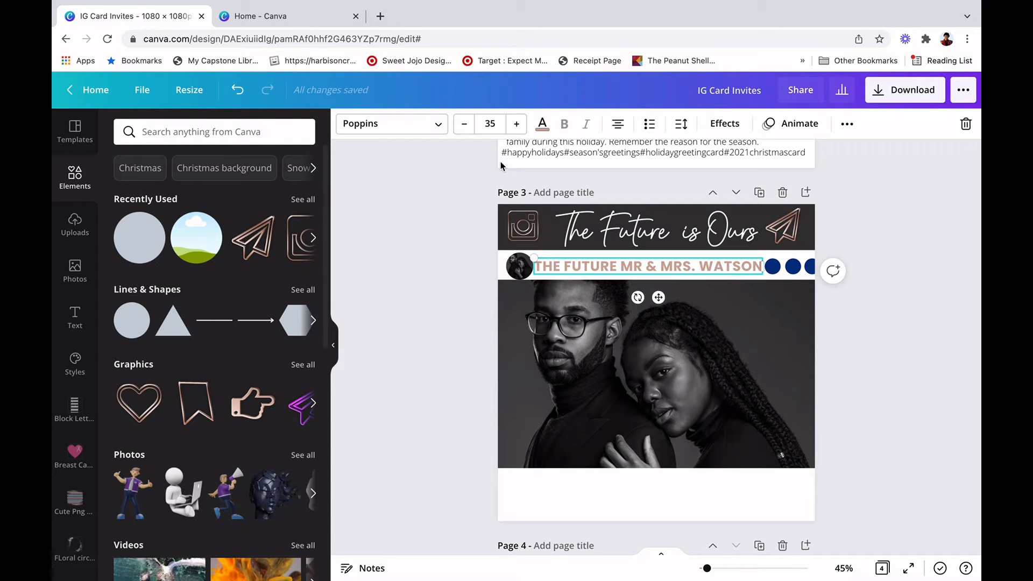
Drop the WATSON heading to size 33, nudge it left, and slide the dot group inside the page.
{"action": "left_click", "coordinate": [465, 125]}
{"action": "left_click", "coordinate": [466, 127]}
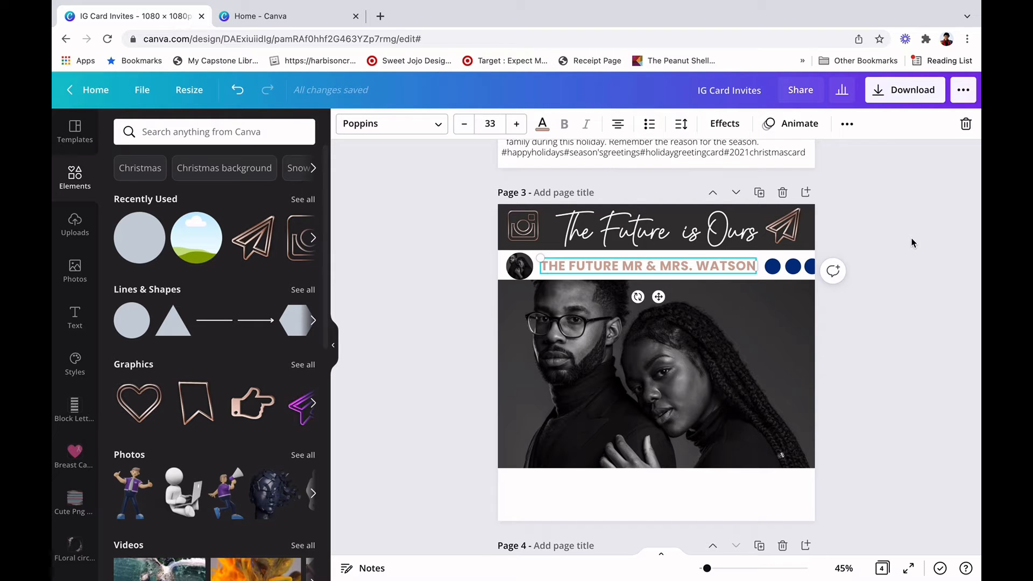
{"action": "key", "text": "Escape"}
{"action": "left_click_drag", "start_coordinate": [669, 263], "coordinate": [671, 264]}
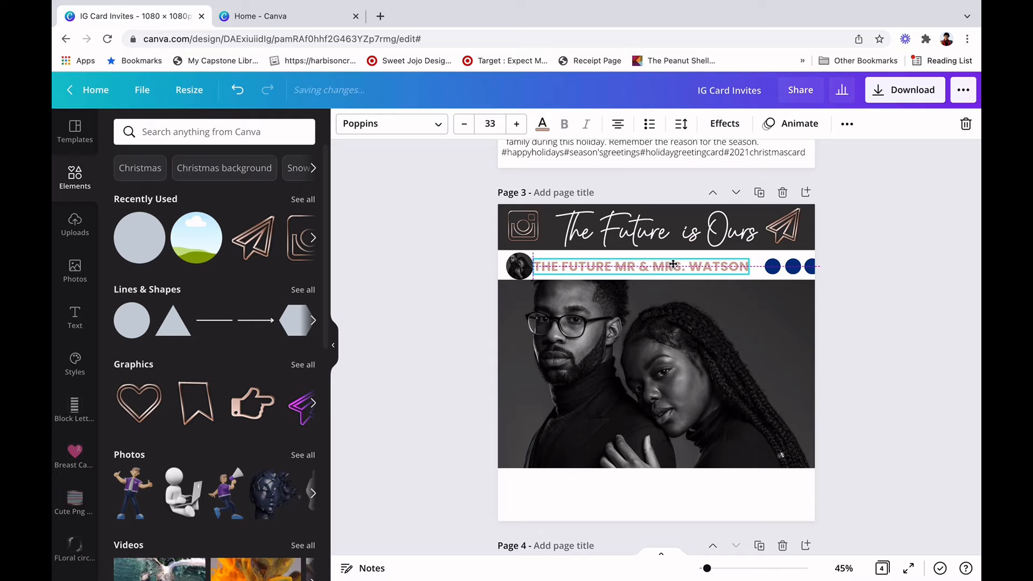
{"action": "left_click", "coordinate": [887, 200]}
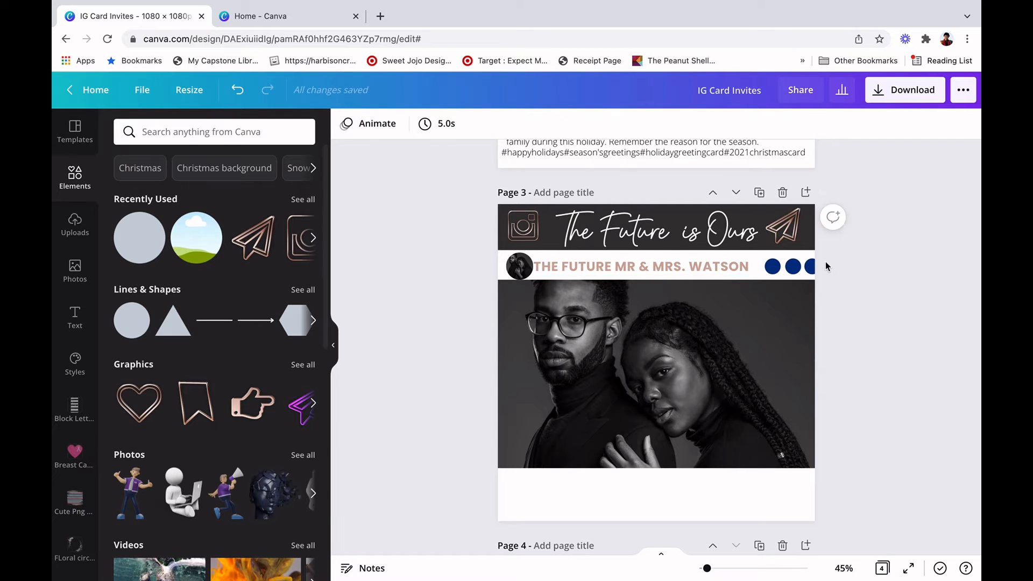
{"action": "left_click", "coordinate": [791, 267]}
{"action": "left_click_drag", "start_coordinate": [781, 265], "coordinate": [763, 262]}
Resize the dot group, ungroup it, and shrink the first dot to 41 by 41.
{"action": "left_click", "coordinate": [894, 240]}
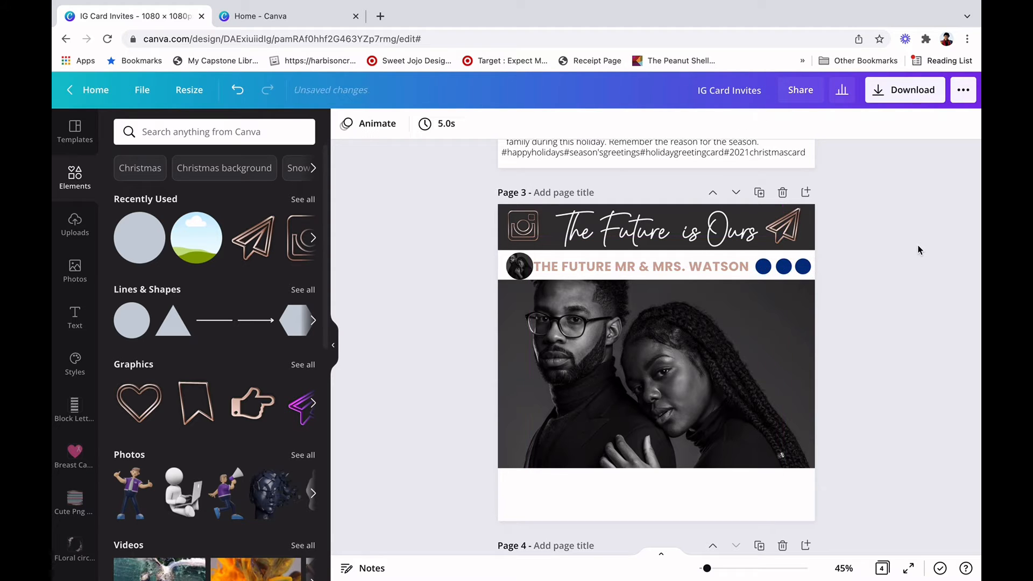
{"action": "left_click", "coordinate": [772, 271]}
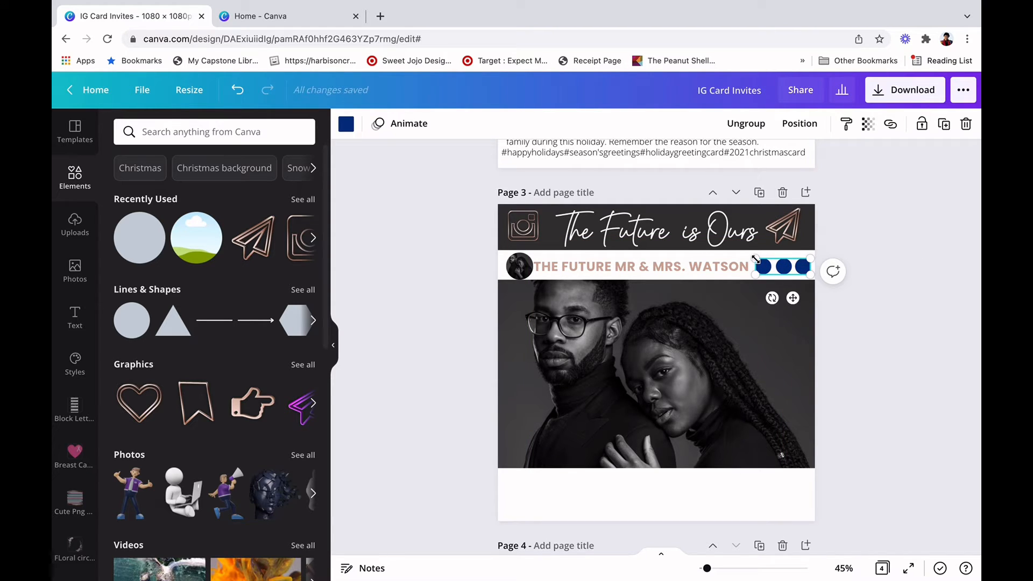
{"action": "left_click_drag", "start_coordinate": [762, 262], "coordinate": [834, 235]}
{"action": "left_click_drag", "start_coordinate": [770, 262], "coordinate": [772, 262]}
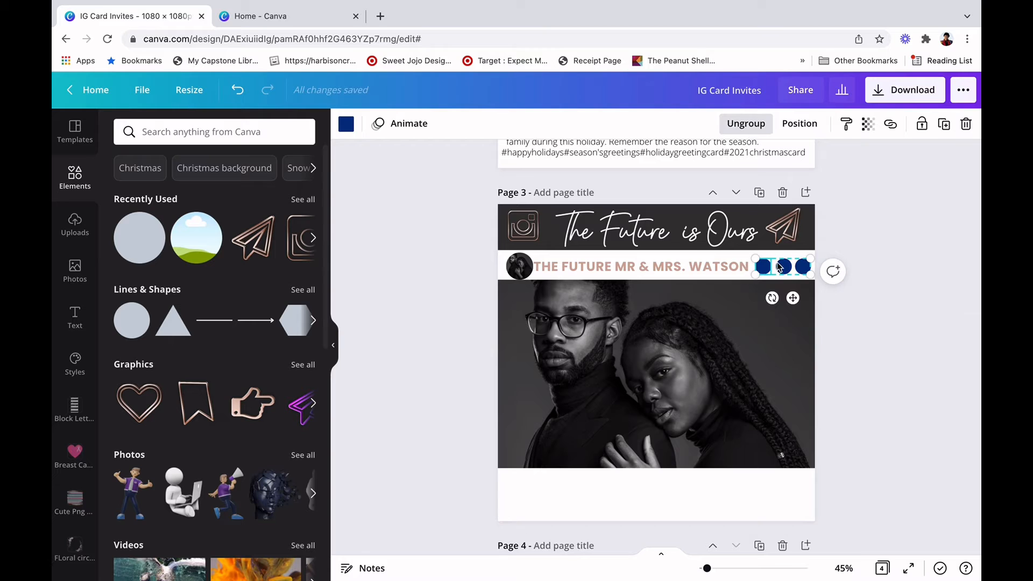
{"action": "left_click", "coordinate": [748, 124]}
{"action": "left_click", "coordinate": [883, 205]}
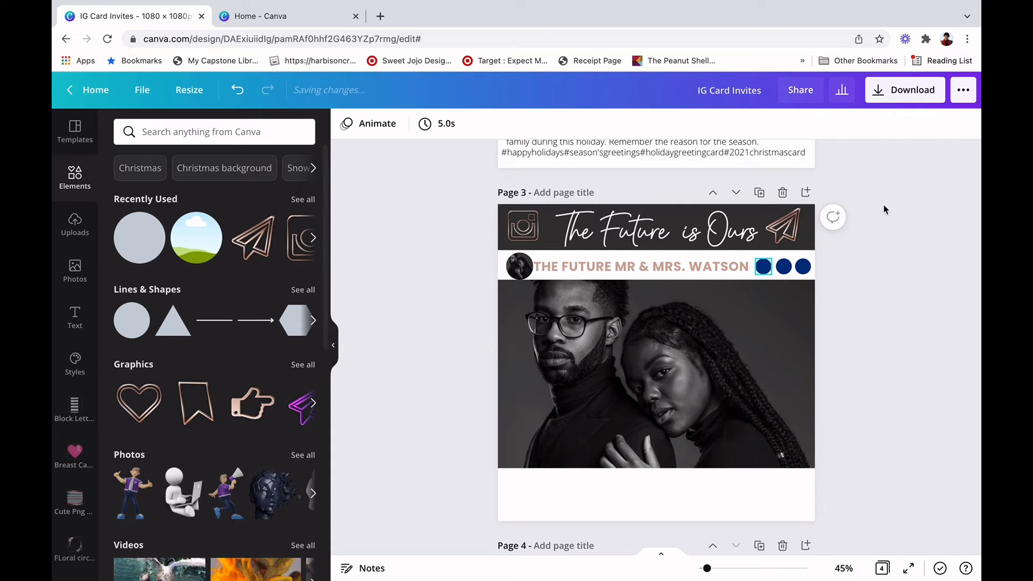
{"action": "left_click", "coordinate": [773, 275]}
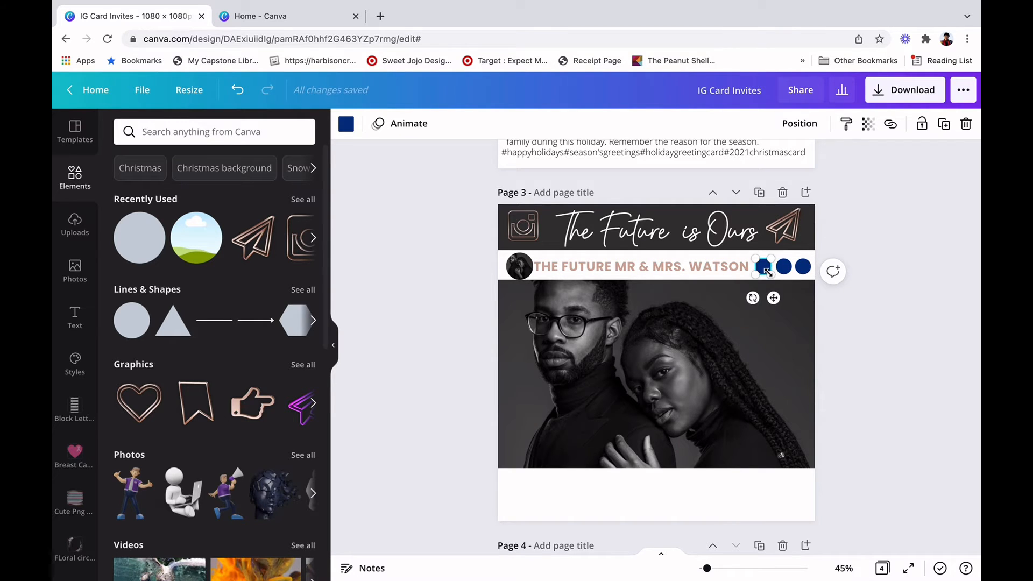
{"action": "left_click_drag", "start_coordinate": [768, 271], "coordinate": [767, 273]}
Delete the two extra circles and reposition the remaining blue circle after the name.
{"action": "left_click", "coordinate": [820, 250]}
{"action": "left_click", "coordinate": [784, 266]}
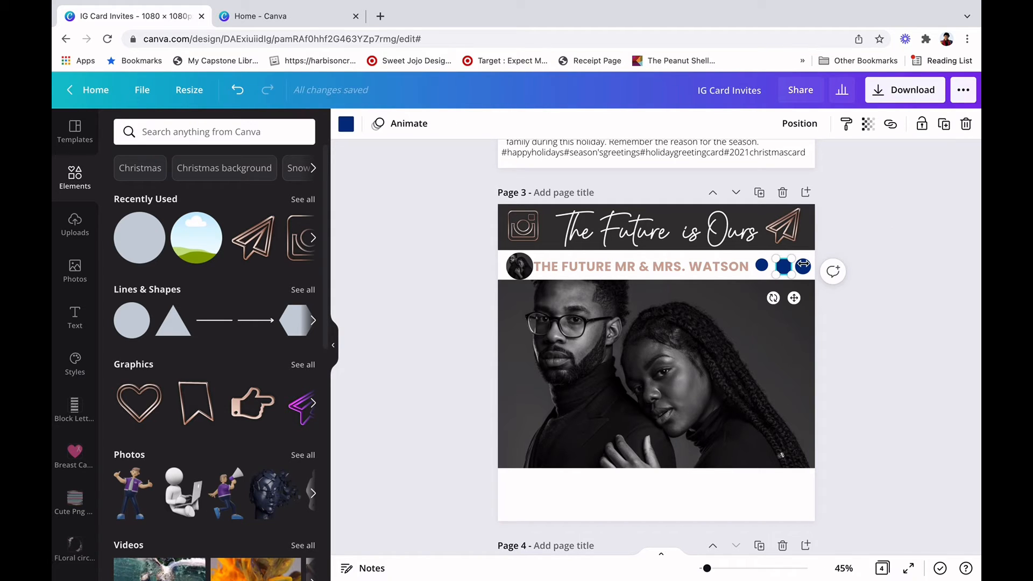
{"action": "key", "text": "Delete"}
{"action": "left_click", "coordinate": [802, 266]}
{"action": "key", "text": "Delete"}
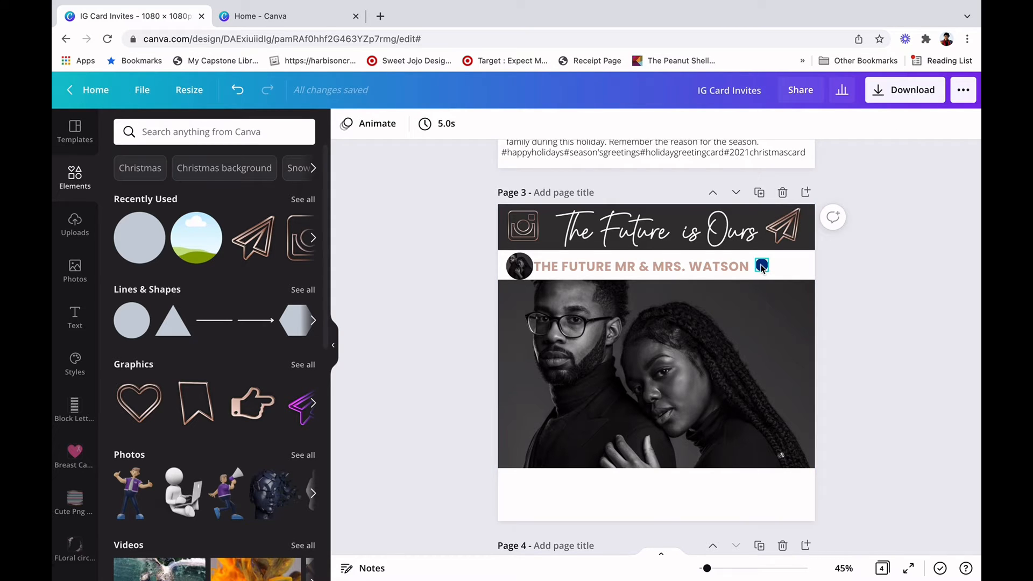
{"action": "left_click", "coordinate": [763, 266]}
{"action": "left_click_drag", "start_coordinate": [766, 270], "coordinate": [764, 265]}
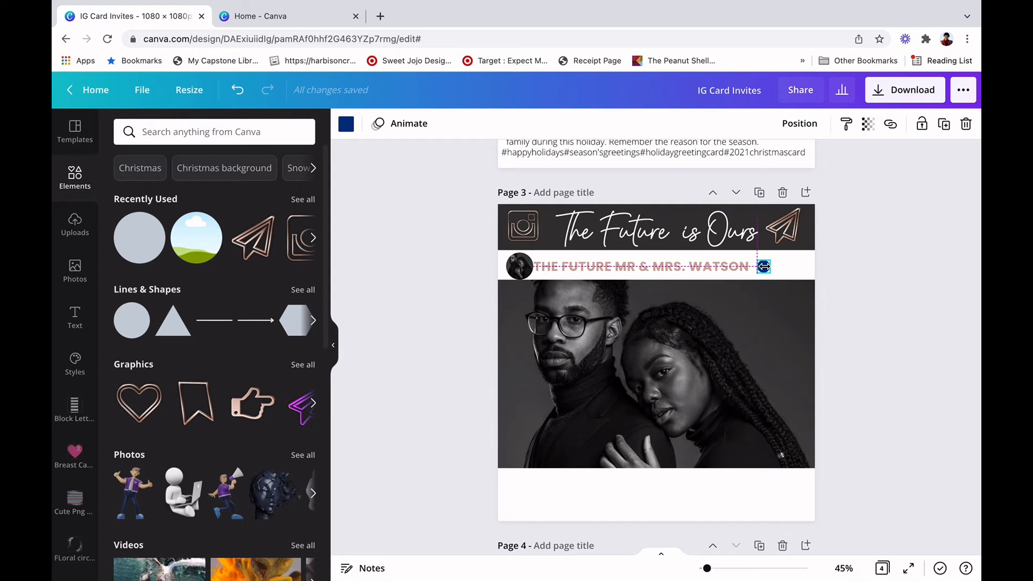
Duplicate the blue circle twice and place the copies in a row after it.
{"action": "left_click", "coordinate": [944, 124]}
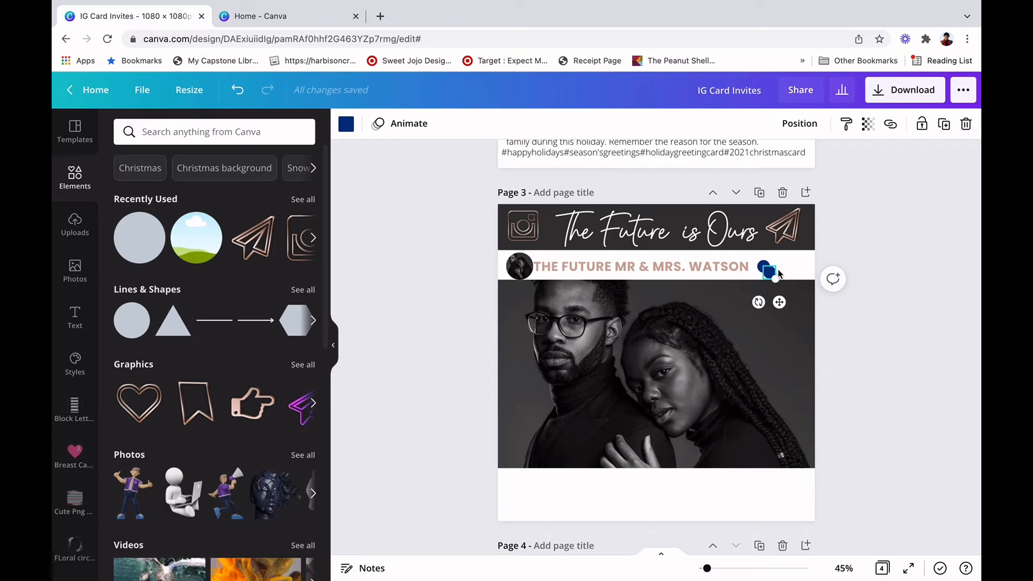
{"action": "left_click_drag", "start_coordinate": [770, 271], "coordinate": [781, 269]}
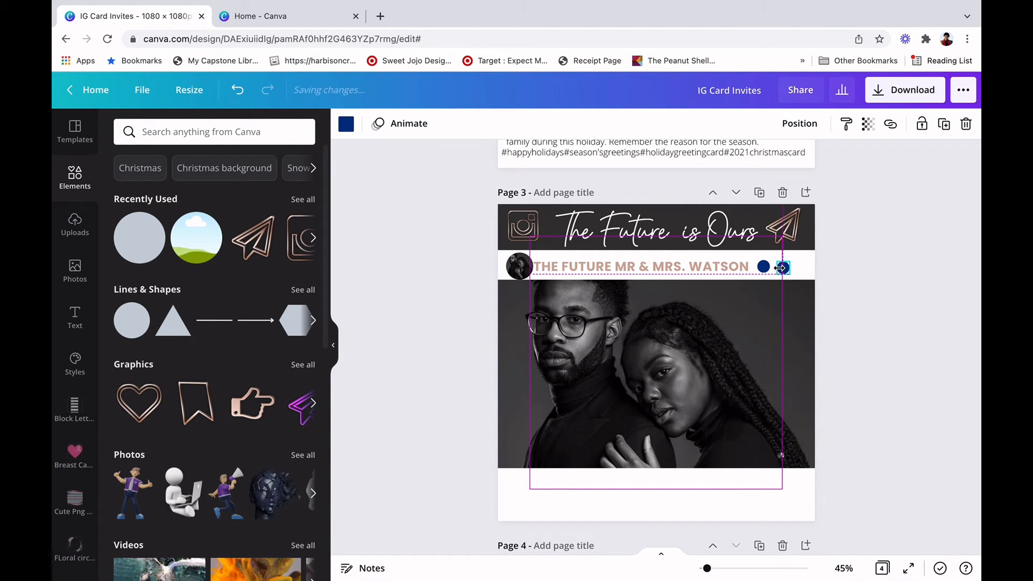
{"action": "left_click_drag", "start_coordinate": [781, 268], "coordinate": [778, 267]}
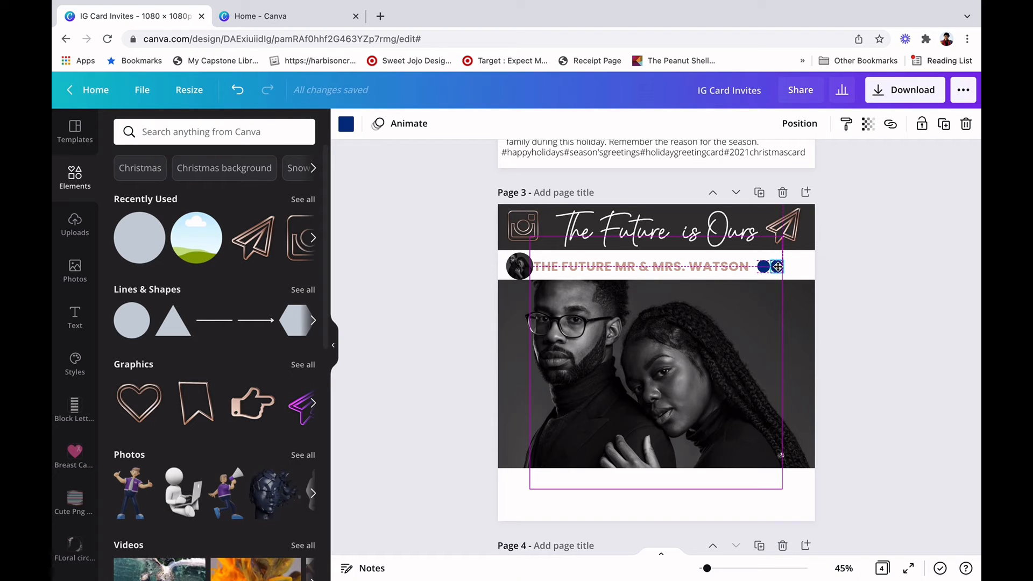
{"action": "left_click_drag", "start_coordinate": [777, 266], "coordinate": [783, 267]}
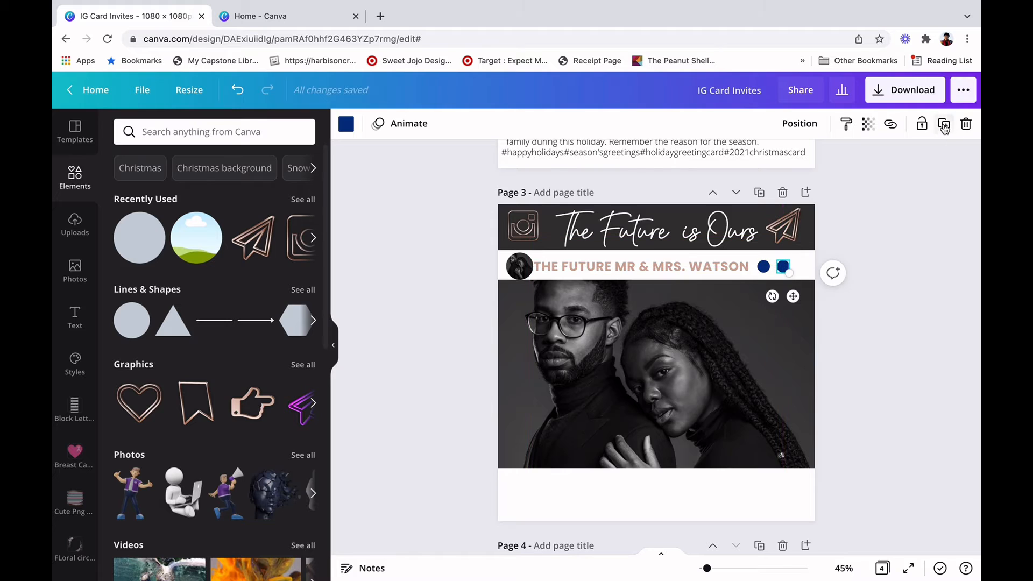
{"action": "left_click", "coordinate": [944, 127]}
{"action": "left_click", "coordinate": [900, 316]}
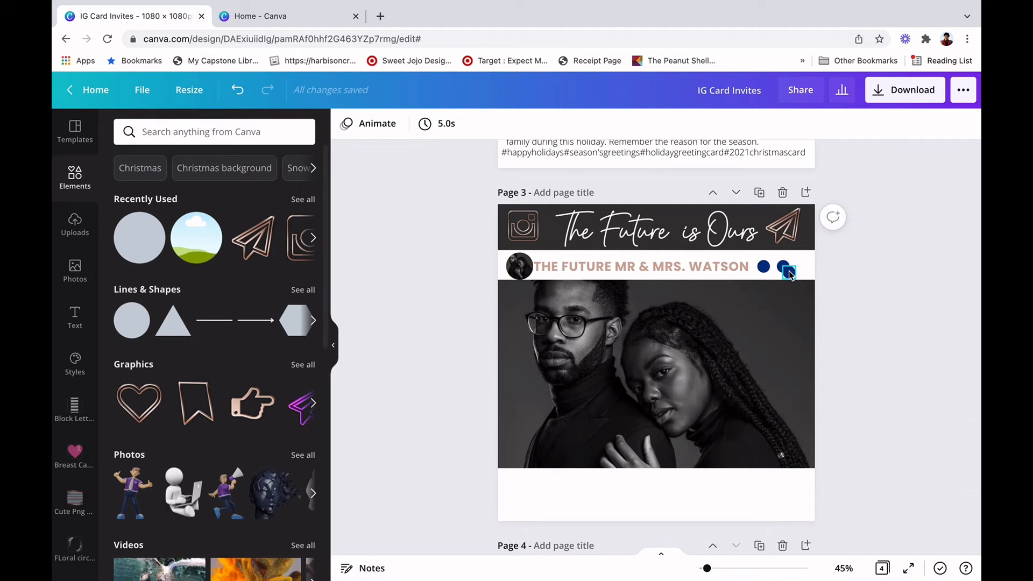
{"action": "left_click", "coordinate": [789, 274]}
{"action": "left_click_drag", "start_coordinate": [789, 272], "coordinate": [798, 267]}
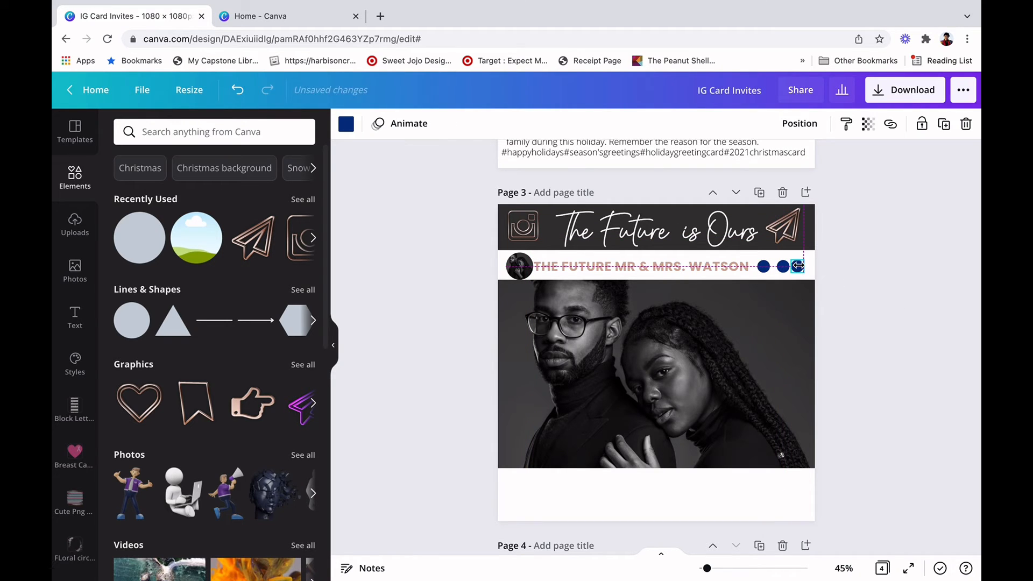
{"action": "left_click", "coordinate": [878, 285]}
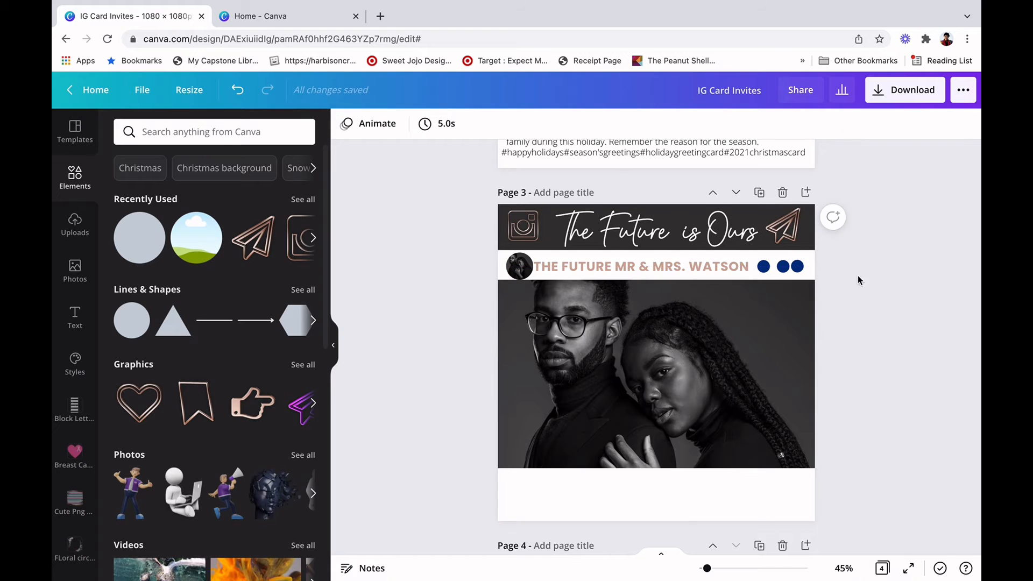
Space the three circles evenly and nudge the middle dot into line.
{"action": "left_click", "coordinate": [763, 267]}
{"action": "left_click_drag", "start_coordinate": [763, 267], "coordinate": [769, 267]}
{"action": "left_click", "coordinate": [888, 218]}
{"action": "left_click", "coordinate": [797, 266]}
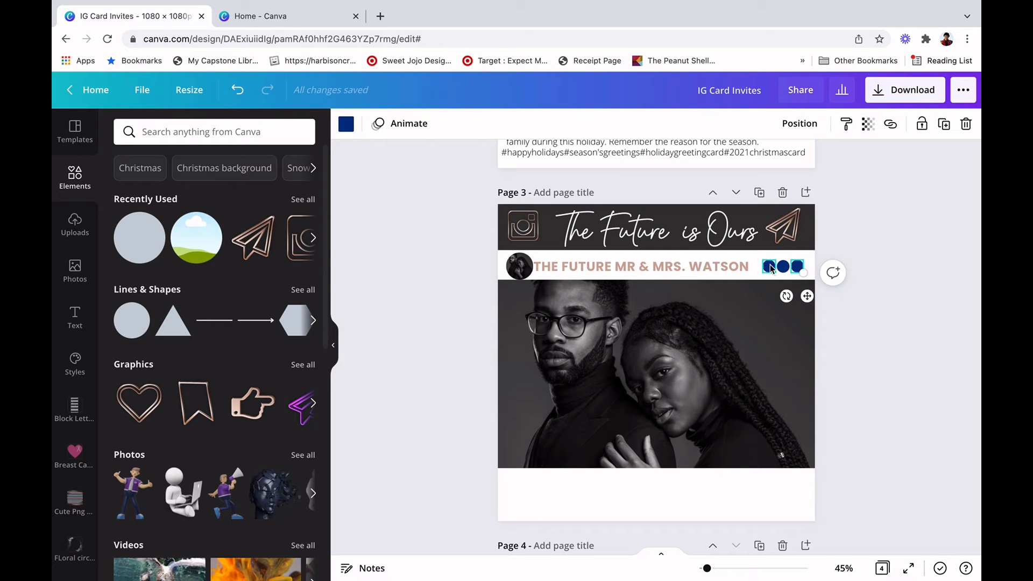
{"action": "left_click", "coordinate": [768, 267], "text": "shift"}
{"action": "left_click", "coordinate": [783, 267], "text": "shift"}
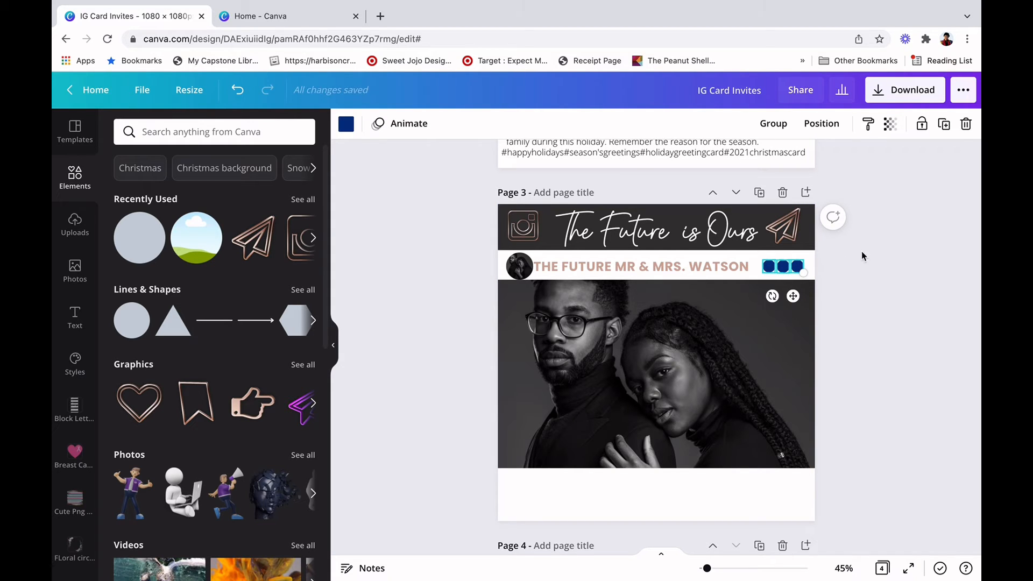
{"action": "left_click", "coordinate": [878, 262]}
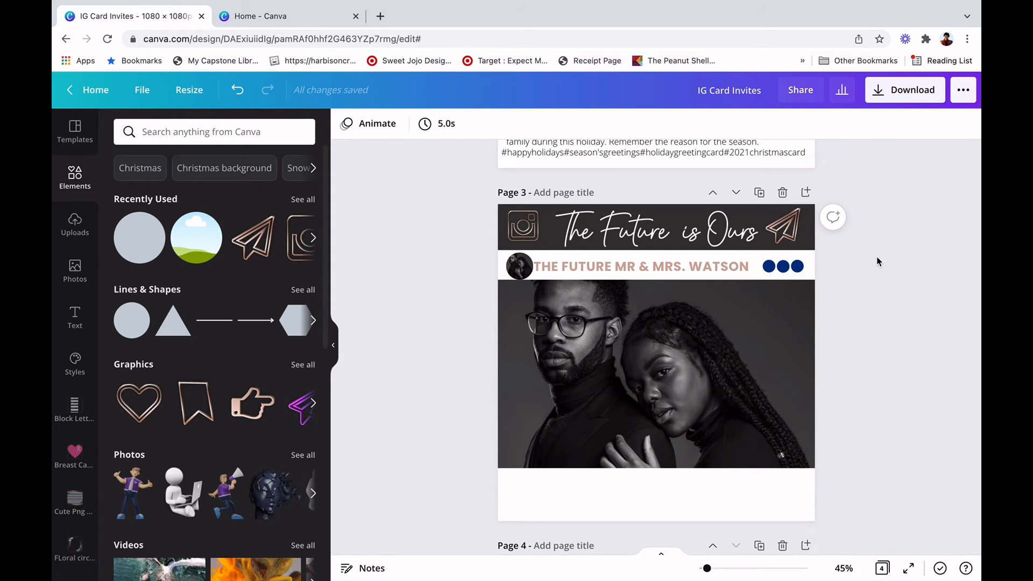
{"action": "left_click", "coordinate": [784, 267]}
{"action": "left_click_drag", "start_coordinate": [784, 268], "coordinate": [784, 264]}
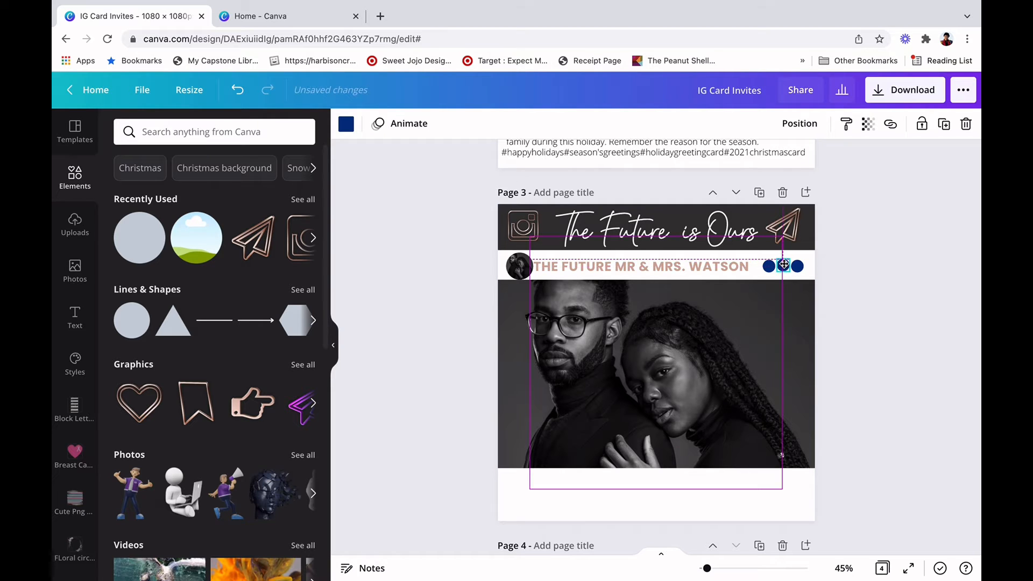
{"action": "left_click", "coordinate": [882, 249]}
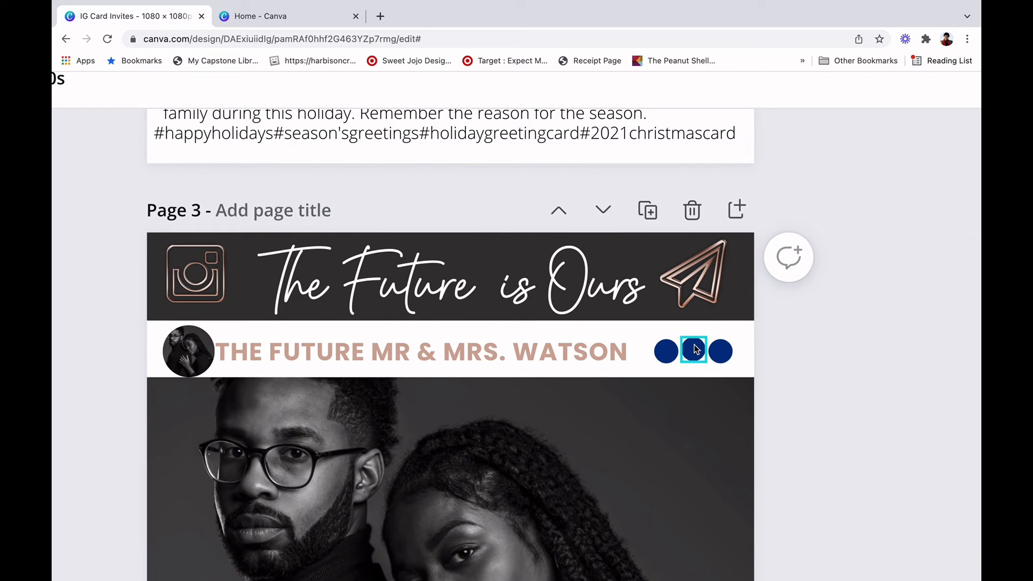
Nudge the middle and third dots until they sit level with the first dot.
{"action": "left_click_drag", "start_coordinate": [694, 349], "coordinate": [694, 349]}
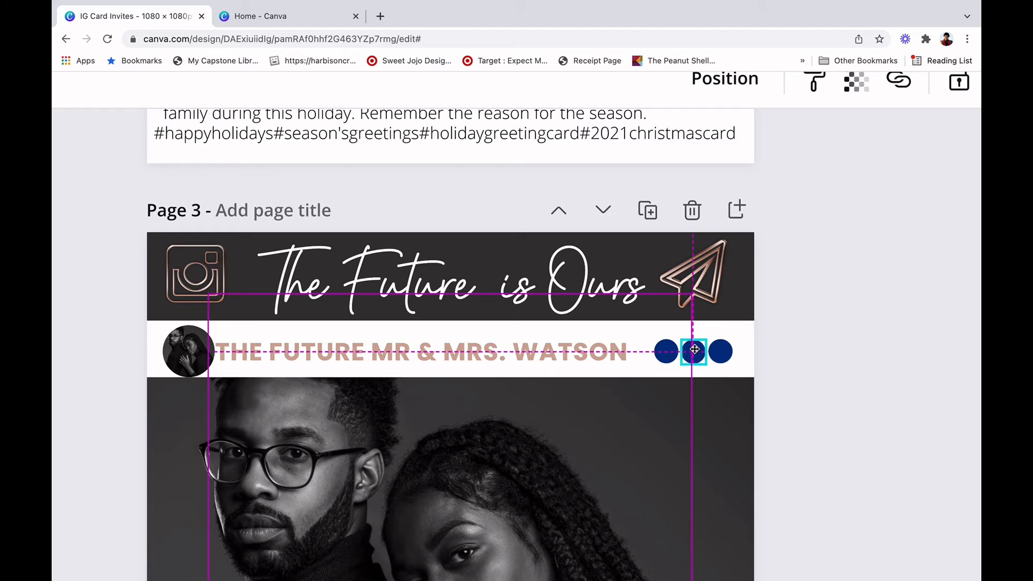
{"action": "left_click", "coordinate": [857, 339]}
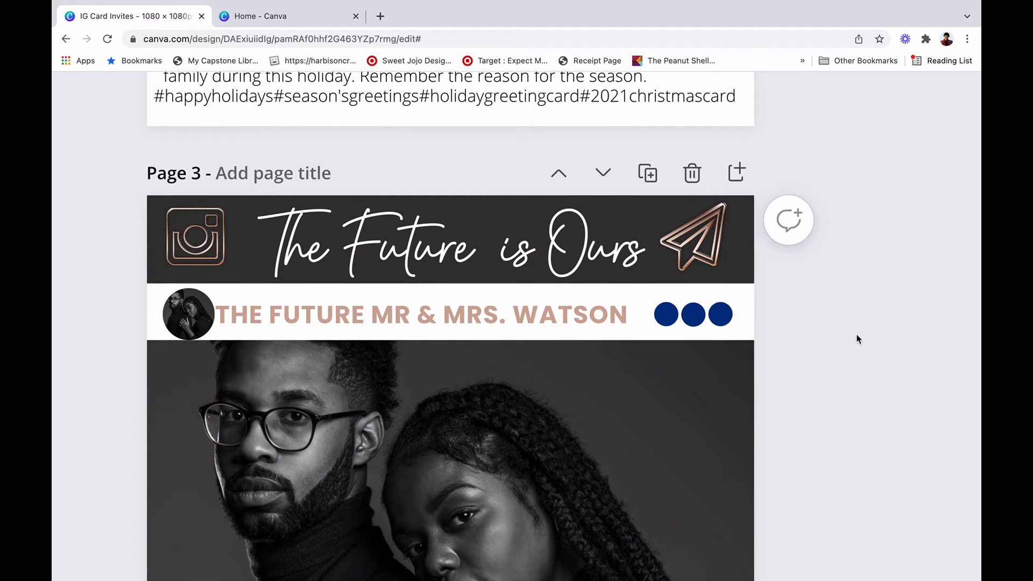
{"action": "left_click_drag", "start_coordinate": [722, 316], "coordinate": [724, 312]}
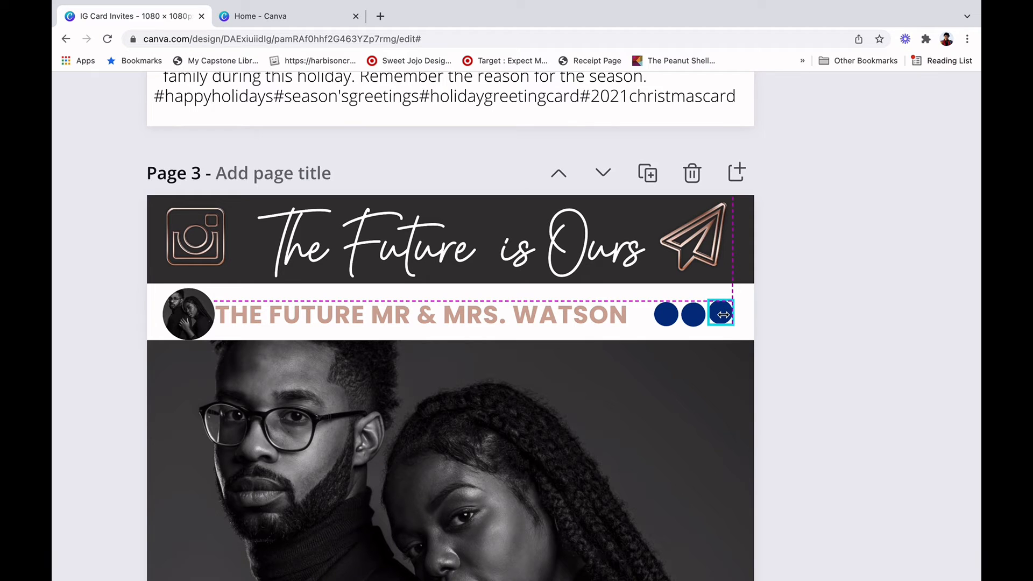
{"action": "left_click_drag", "start_coordinate": [723, 316], "coordinate": [723, 317]}
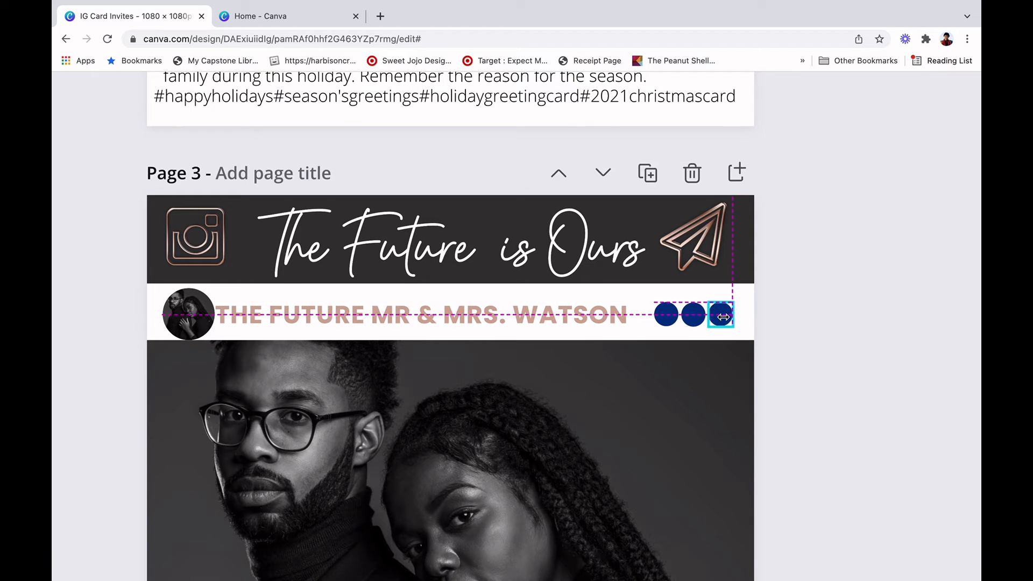
{"action": "left_click", "coordinate": [826, 223]}
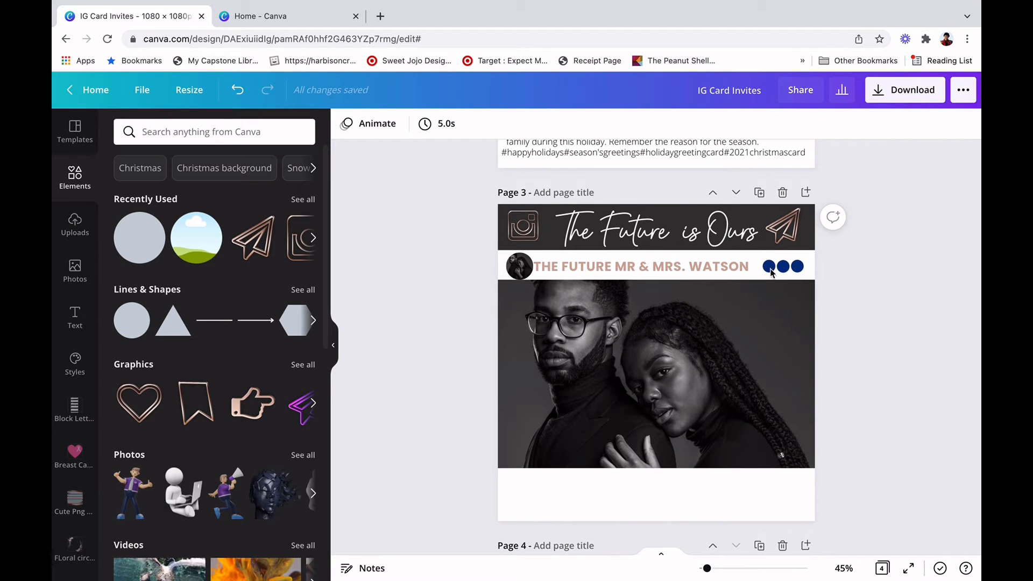
Group the three dots and apply the rose-tan document colour used by the name.
{"action": "left_click", "coordinate": [770, 270]}
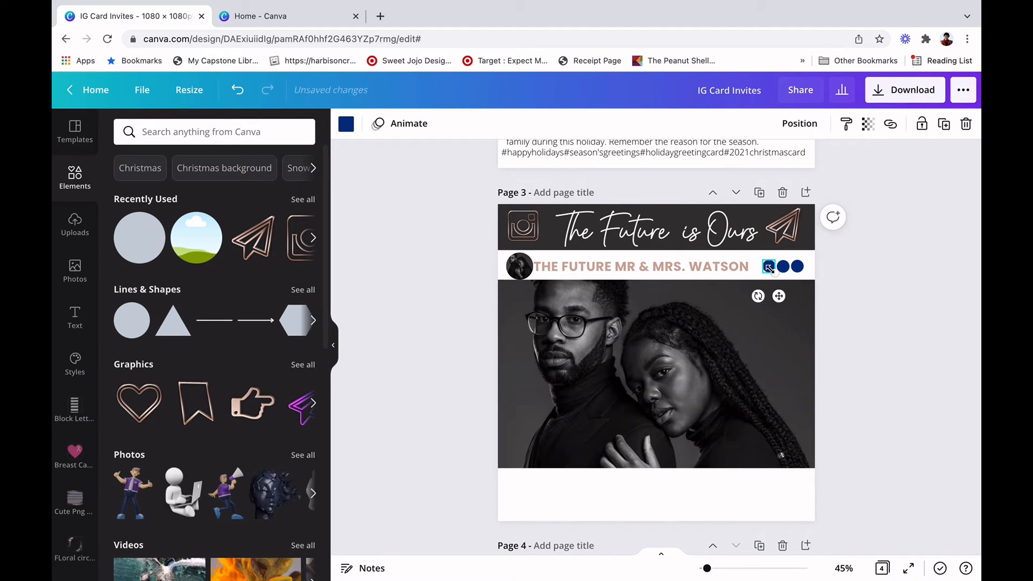
{"action": "left_click", "coordinate": [798, 269], "text": "shift"}
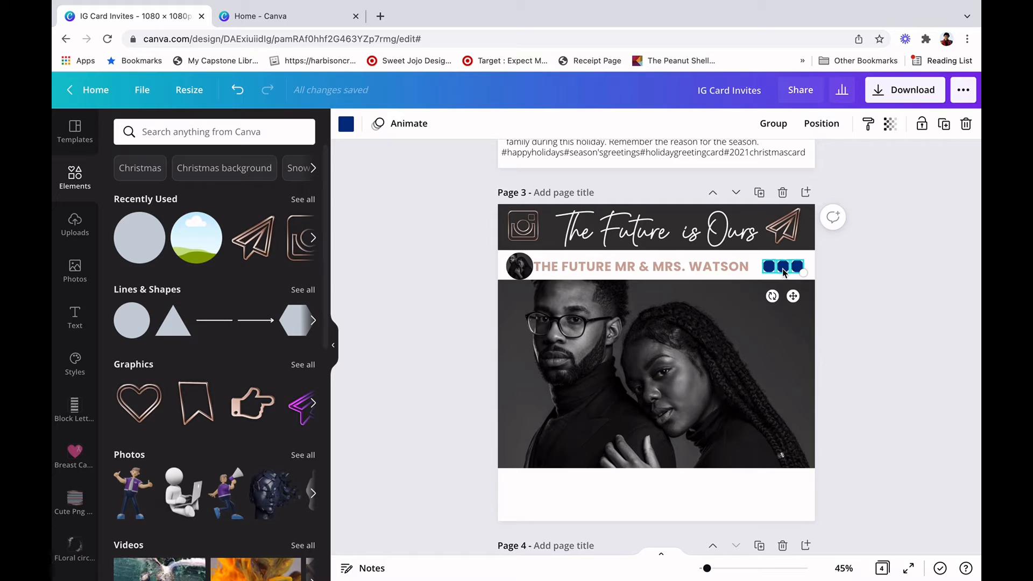
{"action": "left_click", "coordinate": [775, 125]}
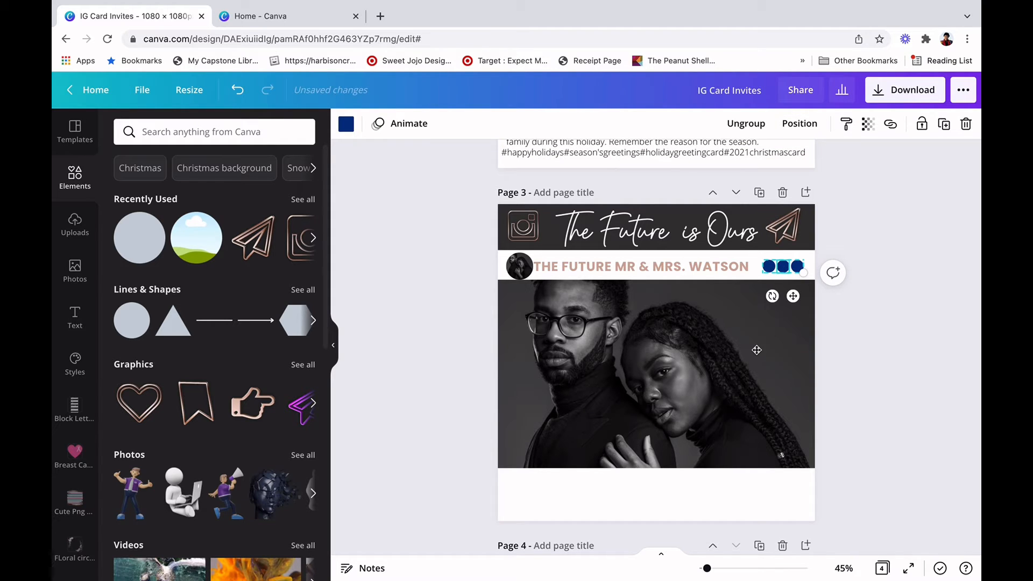
{"action": "mouse_move", "coordinate": [784, 268]}
{"action": "left_mouse_down"}
{"action": "mouse_move", "coordinate": [745, 267]}
{"action": "mouse_move", "coordinate": [784, 266]}
{"action": "left_mouse_up"}
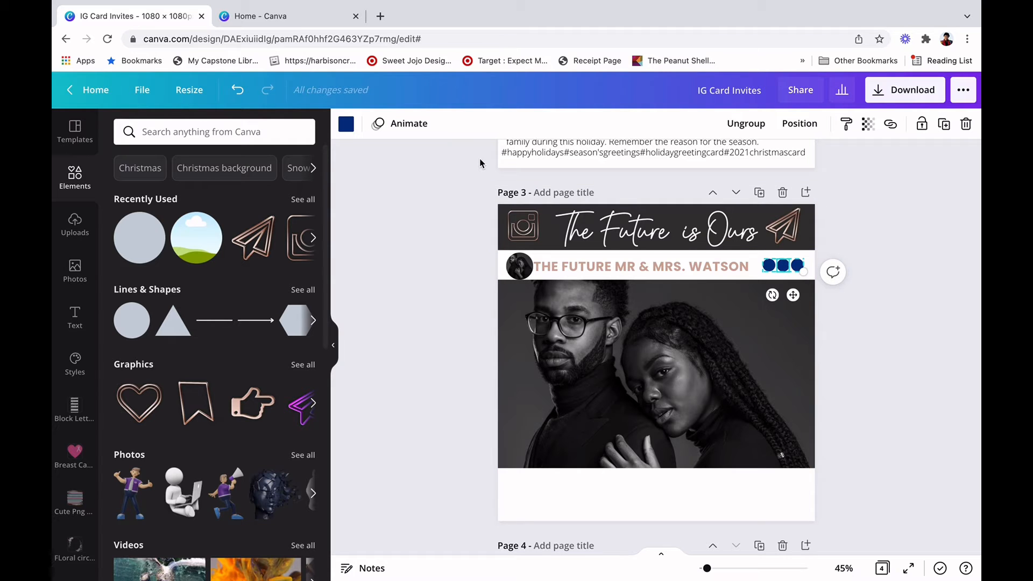
{"action": "left_click", "coordinate": [345, 128]}
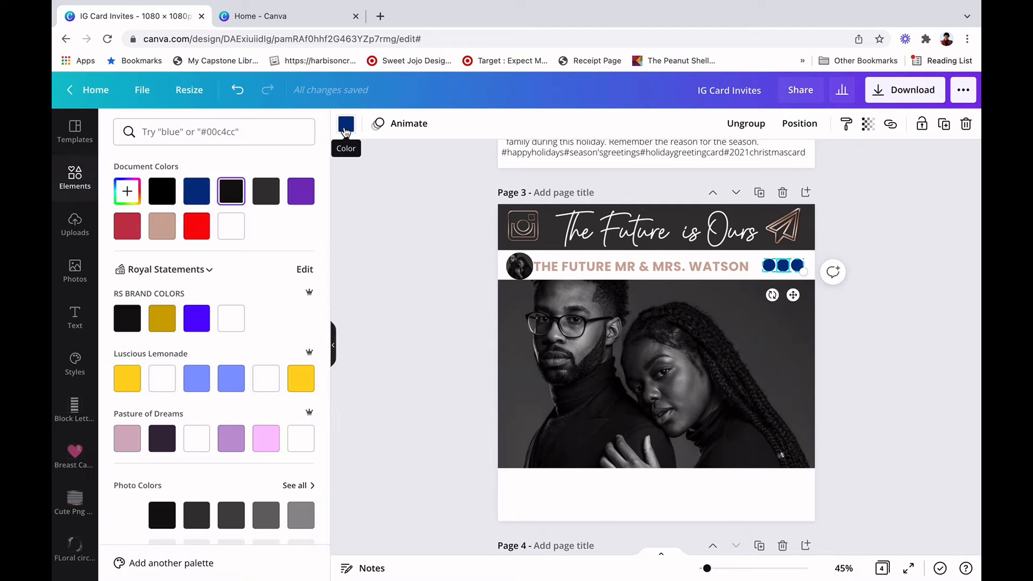
{"action": "left_click", "coordinate": [162, 226]}
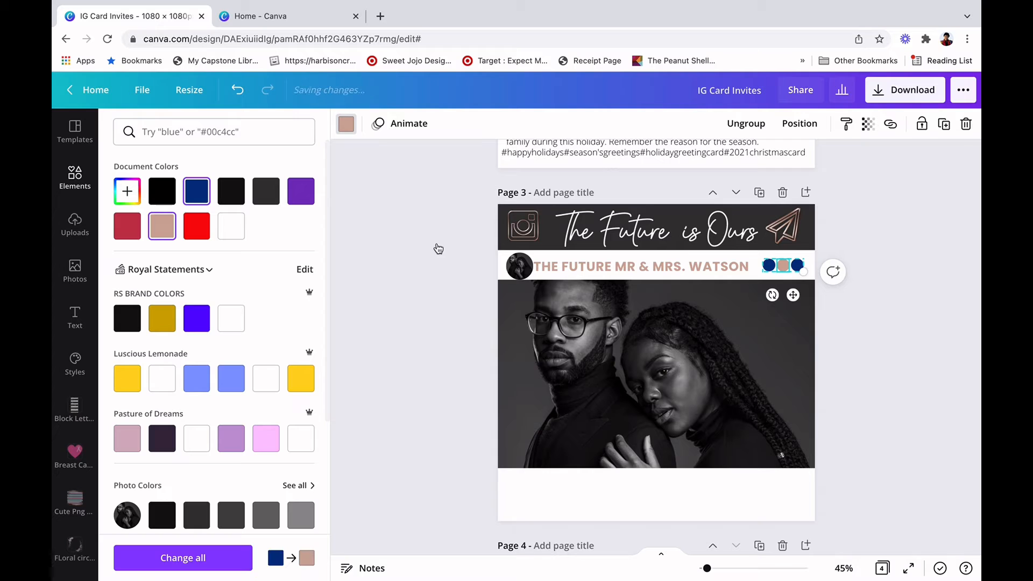
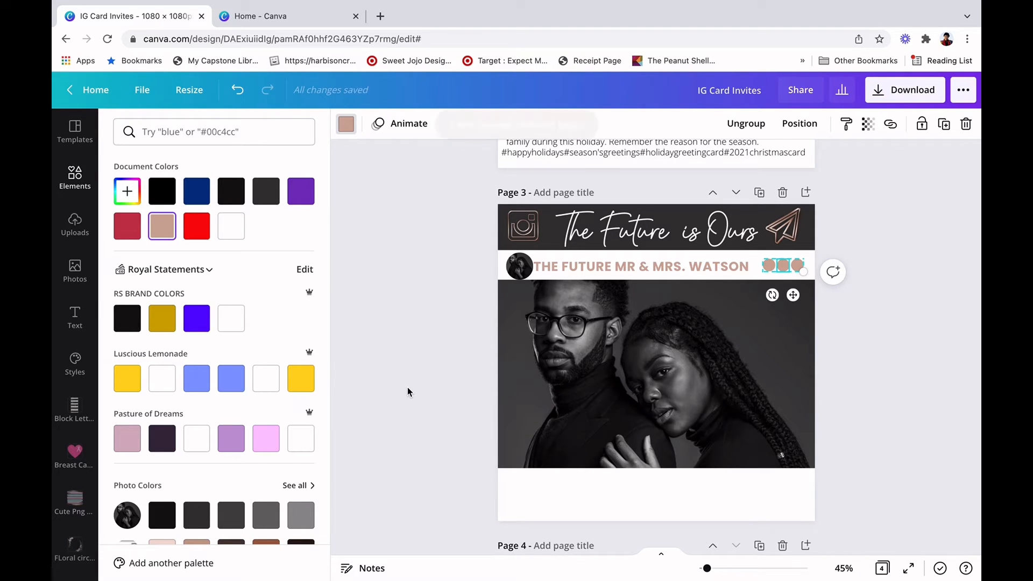
Undo the last two colour changes to return the Thomas Family header to blue.
{"action": "left_click", "coordinate": [869, 384]}
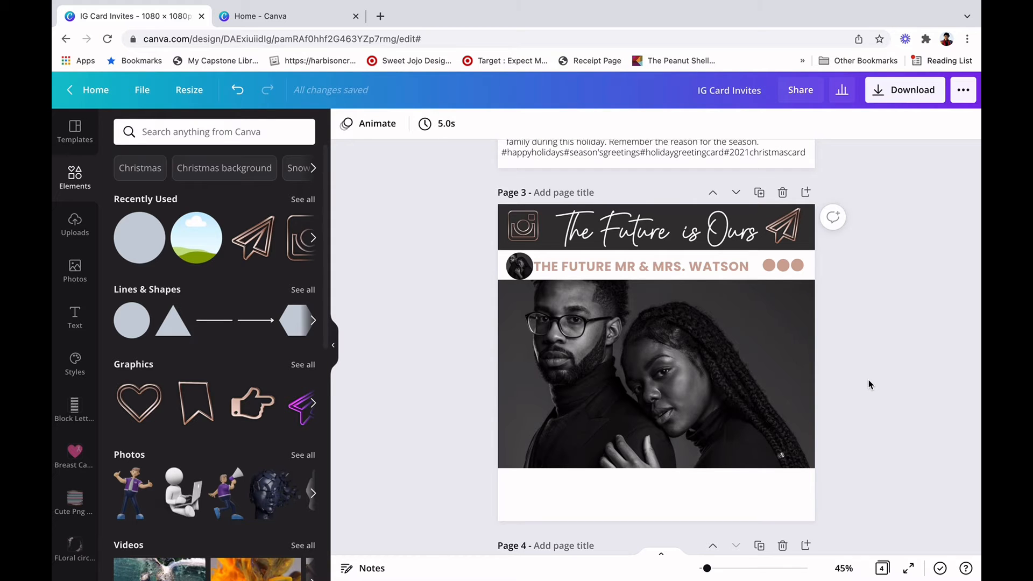
{"action": "scroll", "coordinate": [869, 383], "scroll_direction": "up", "scroll_amount": 6}
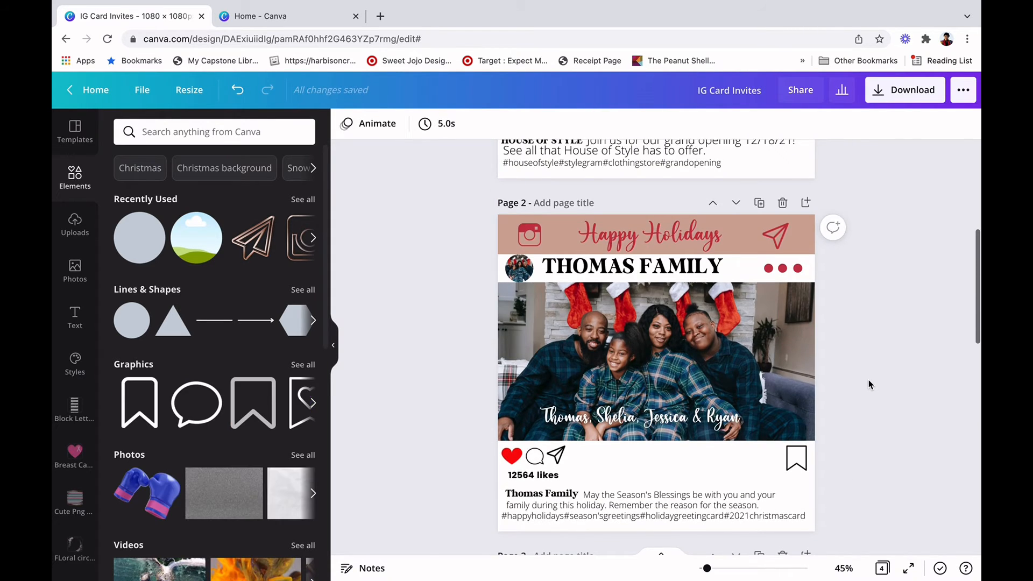
{"action": "scroll", "coordinate": [869, 384], "scroll_direction": "down", "scroll_amount": 1}
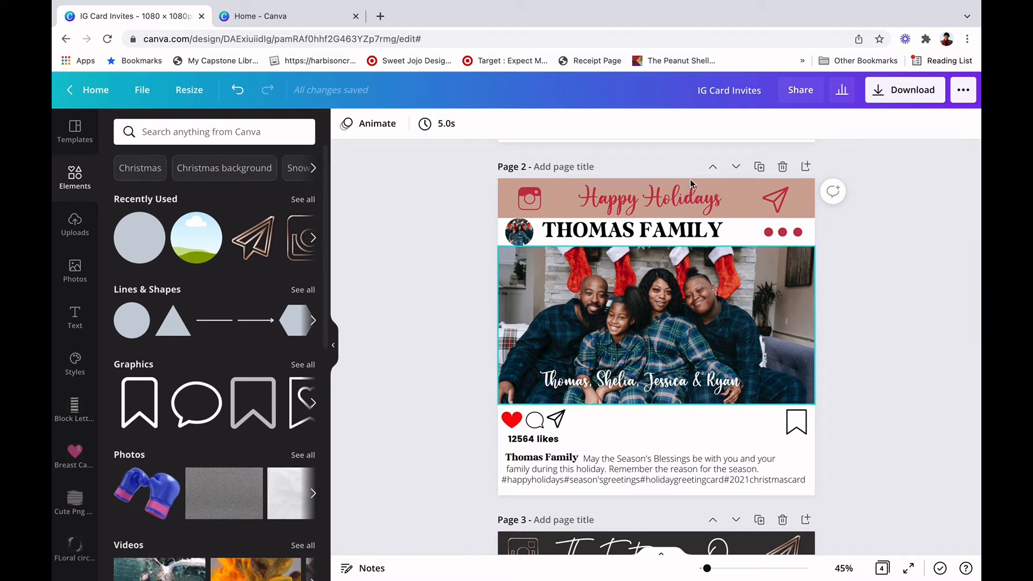
{"action": "scroll", "coordinate": [780, 380], "scroll_direction": "down", "scroll_amount": 4}
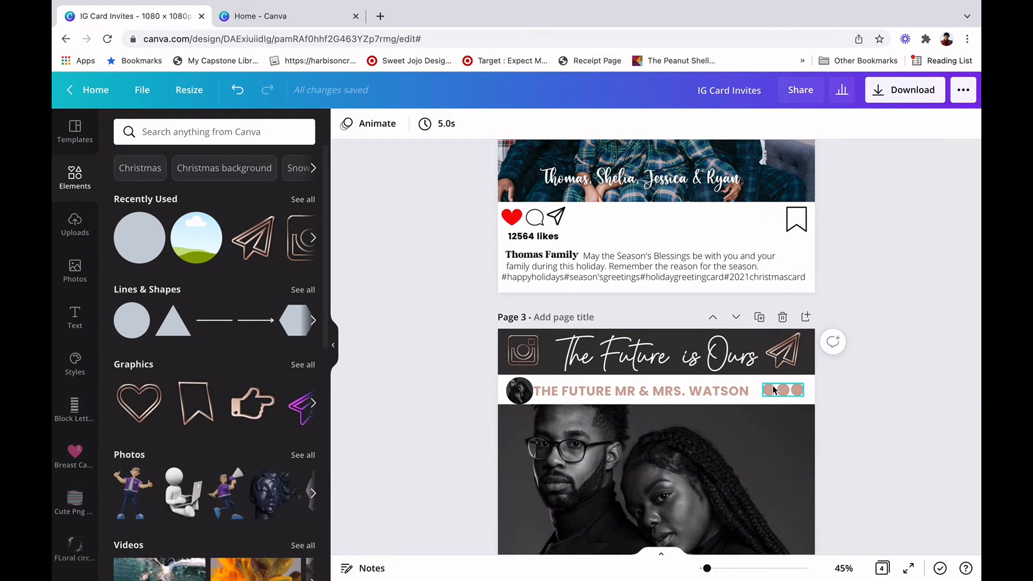
{"action": "scroll", "coordinate": [772, 386], "scroll_direction": "up", "scroll_amount": 3}
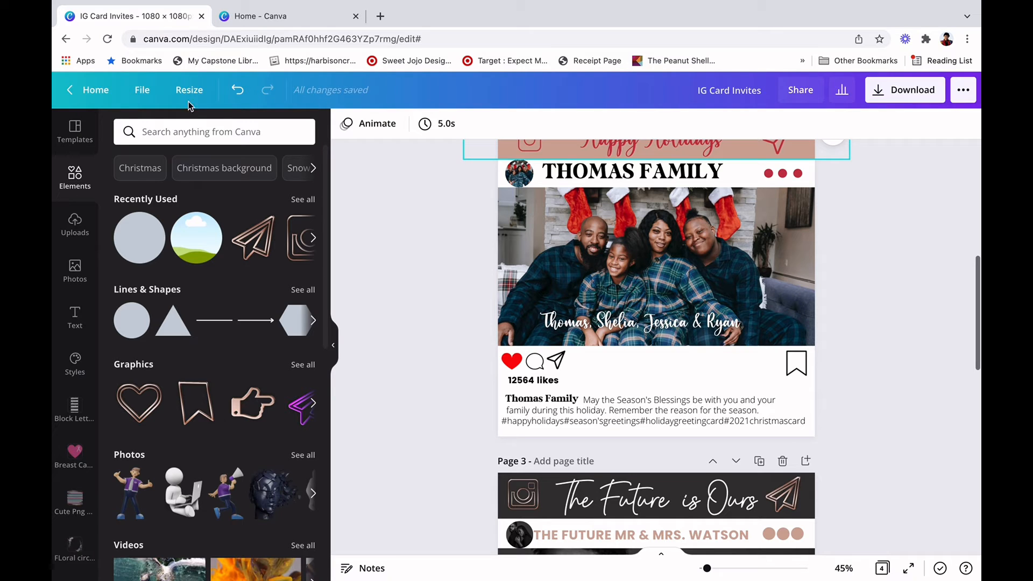
{"action": "left_click", "coordinate": [237, 90]}
{"action": "left_click", "coordinate": [238, 90]}
Apply the tan document colour to the first dot on Page 3.
{"action": "scroll", "coordinate": [318, 293], "scroll_direction": "down", "scroll_amount": 2}
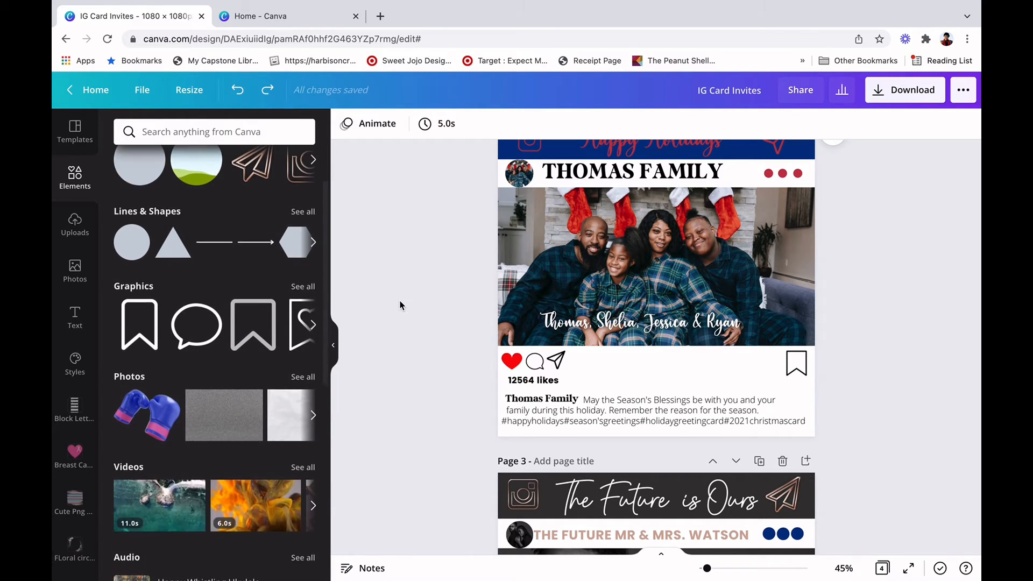
{"action": "scroll", "coordinate": [398, 305], "scroll_direction": "down", "scroll_amount": 2}
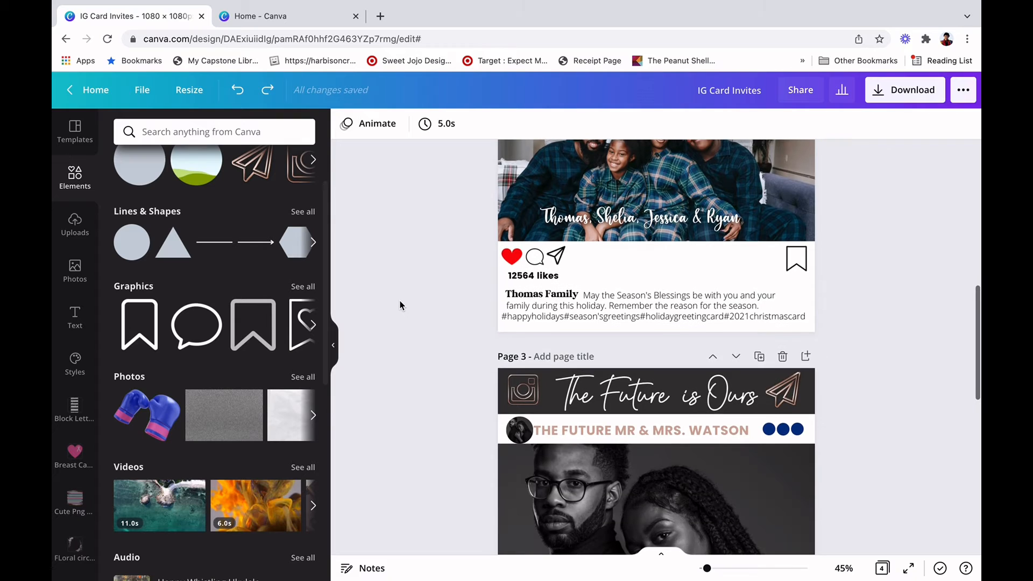
{"action": "left_click", "coordinate": [771, 431]}
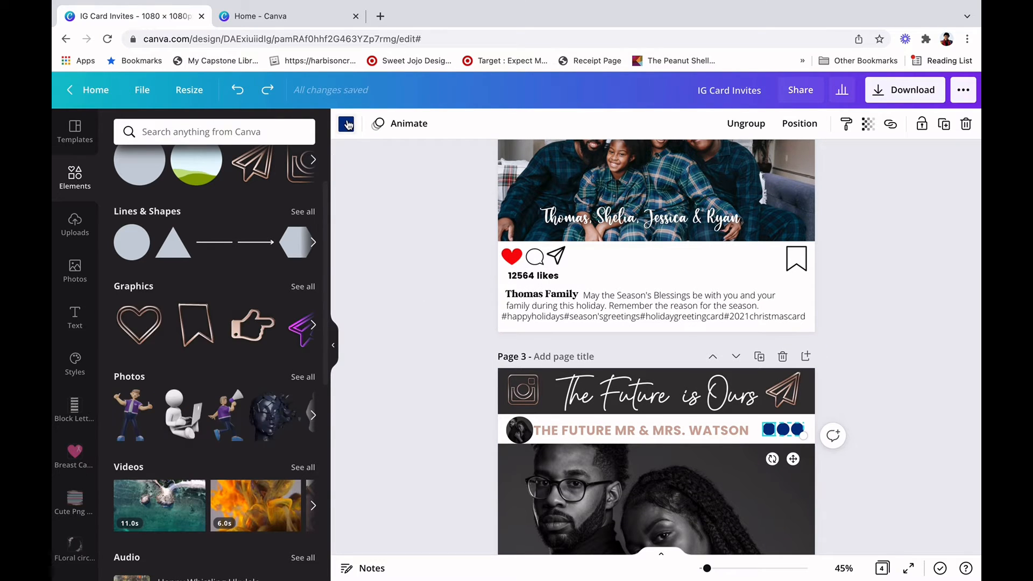
{"action": "left_click", "coordinate": [346, 125]}
{"action": "left_click", "coordinate": [161, 226]}
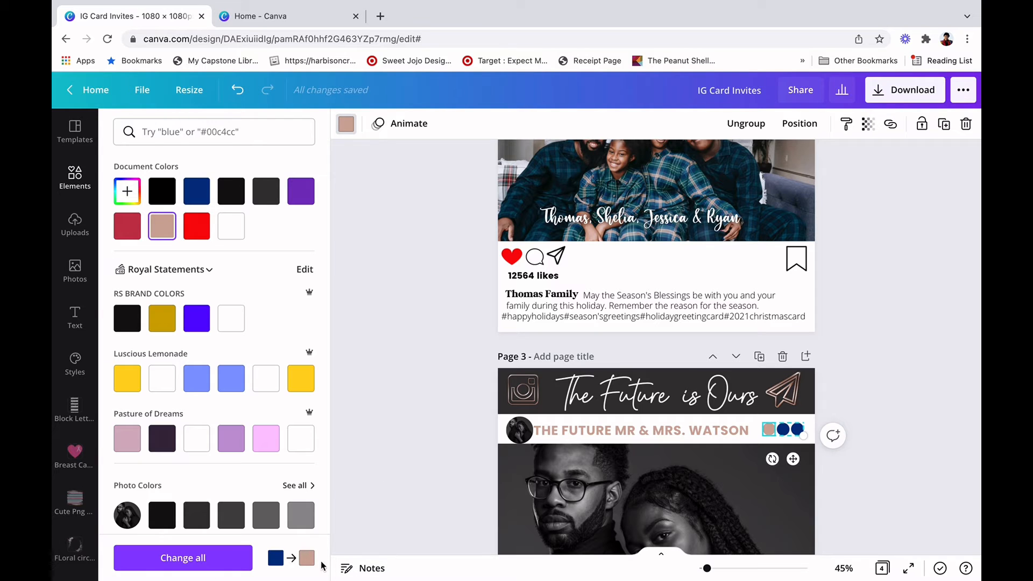
{"action": "left_click", "coordinate": [399, 476]}
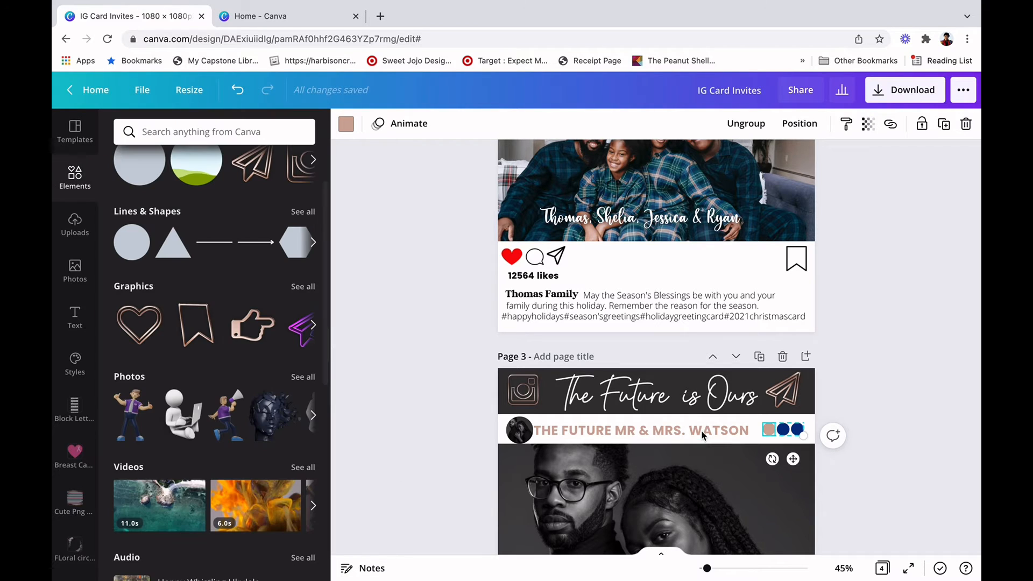
Recolour the second and third dots tan, one at a time.
{"action": "left_click", "coordinate": [784, 432]}
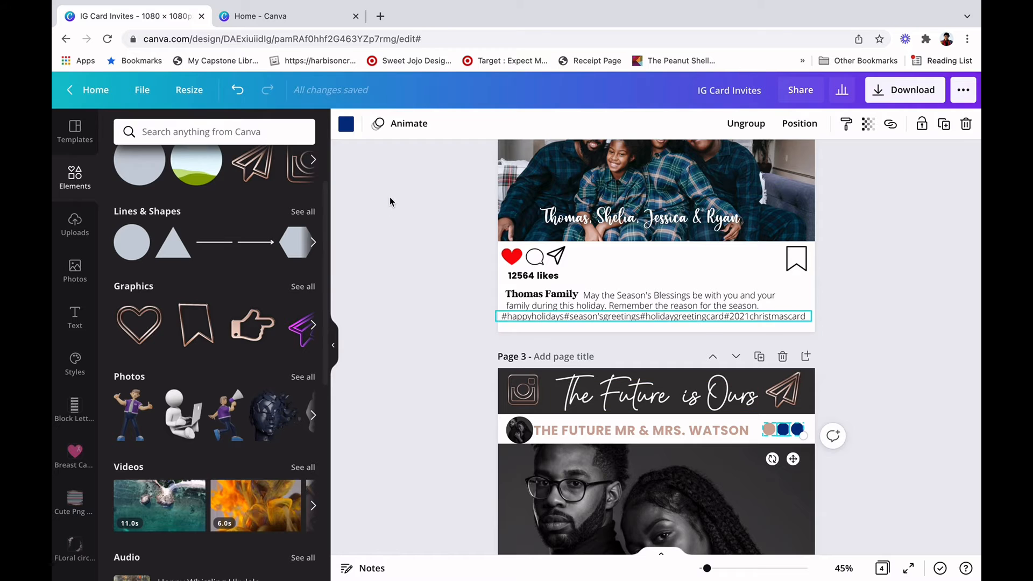
{"action": "left_click", "coordinate": [347, 125]}
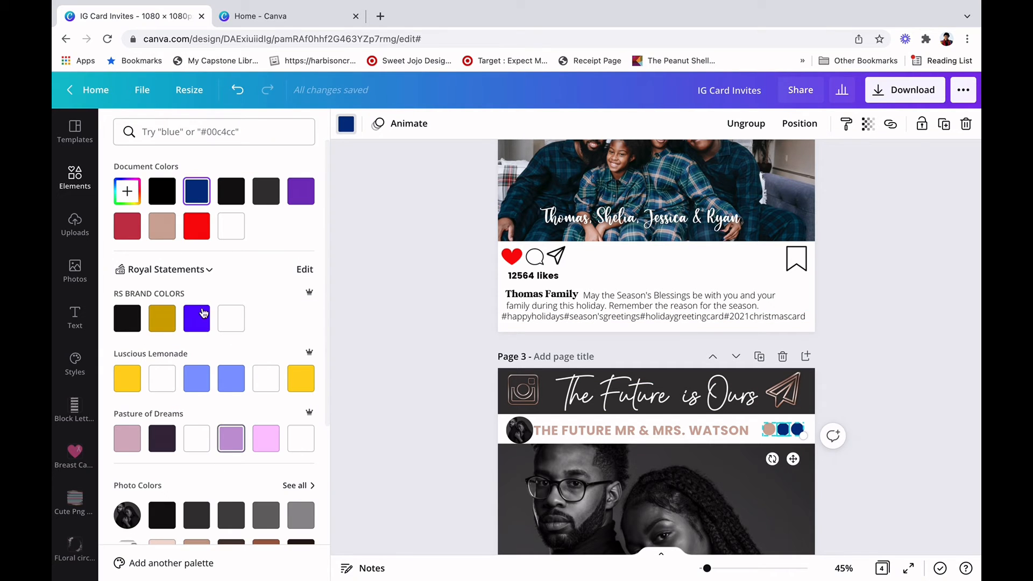
{"action": "left_click", "coordinate": [162, 229]}
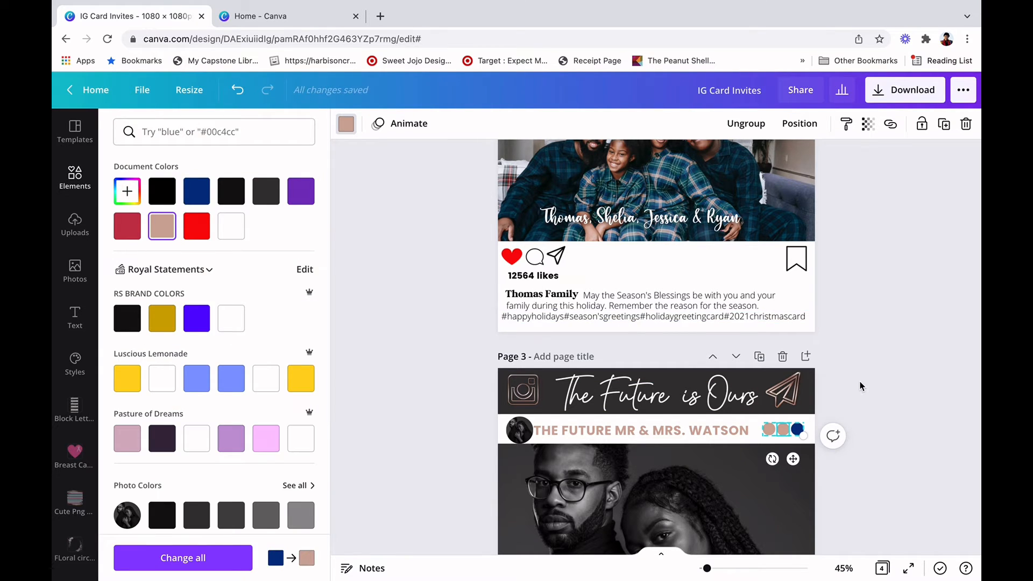
{"action": "left_click", "coordinate": [861, 384]}
{"action": "left_click", "coordinate": [829, 382]}
{"action": "left_click", "coordinate": [797, 429]}
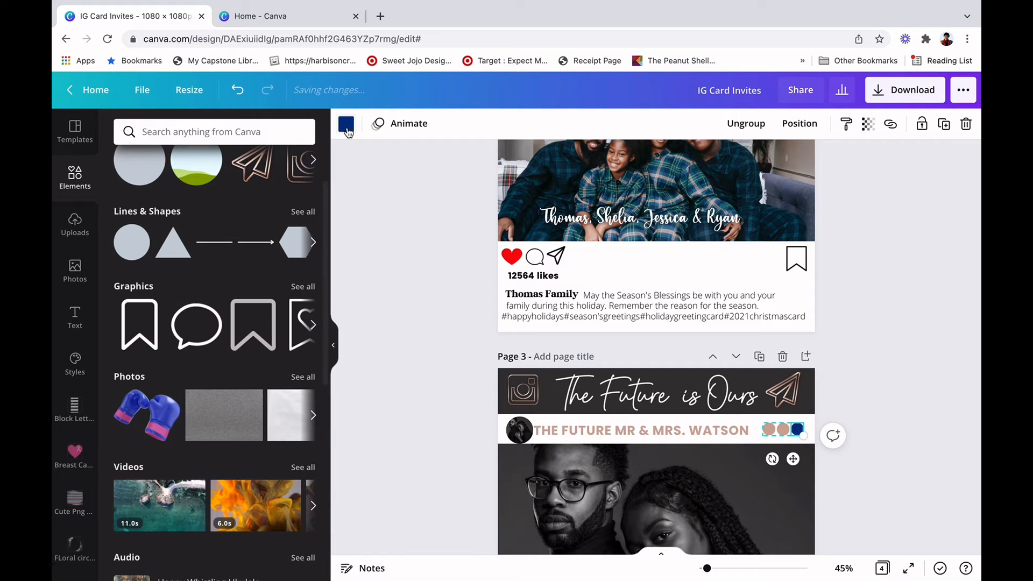
{"action": "left_click", "coordinate": [351, 124]}
{"action": "left_click", "coordinate": [162, 226]}
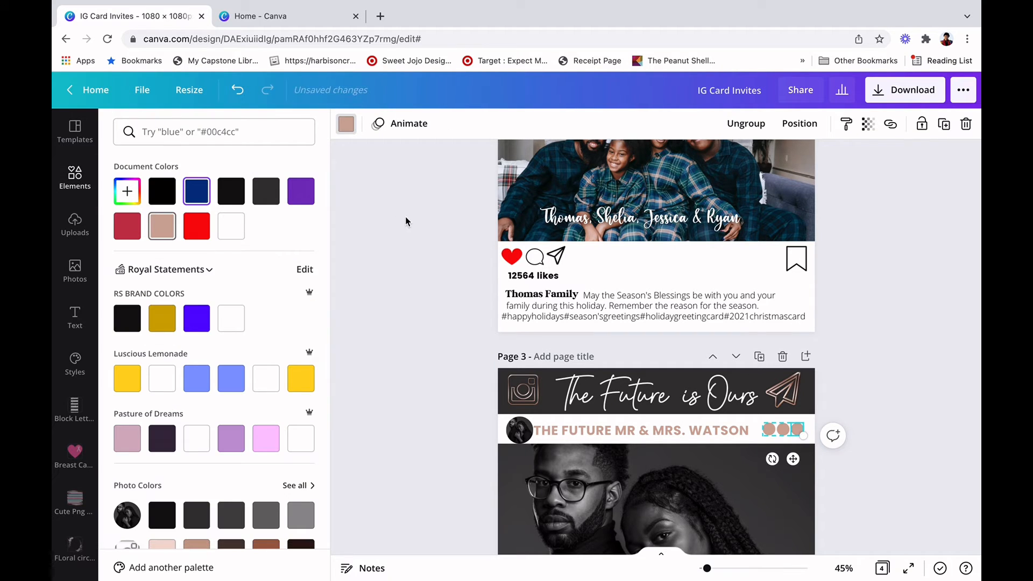
{"action": "left_click", "coordinate": [407, 223]}
{"action": "scroll", "coordinate": [408, 222], "scroll_direction": "up", "scroll_amount": 1}
{"action": "scroll", "coordinate": [407, 222], "scroll_direction": "up", "scroll_amount": 3}
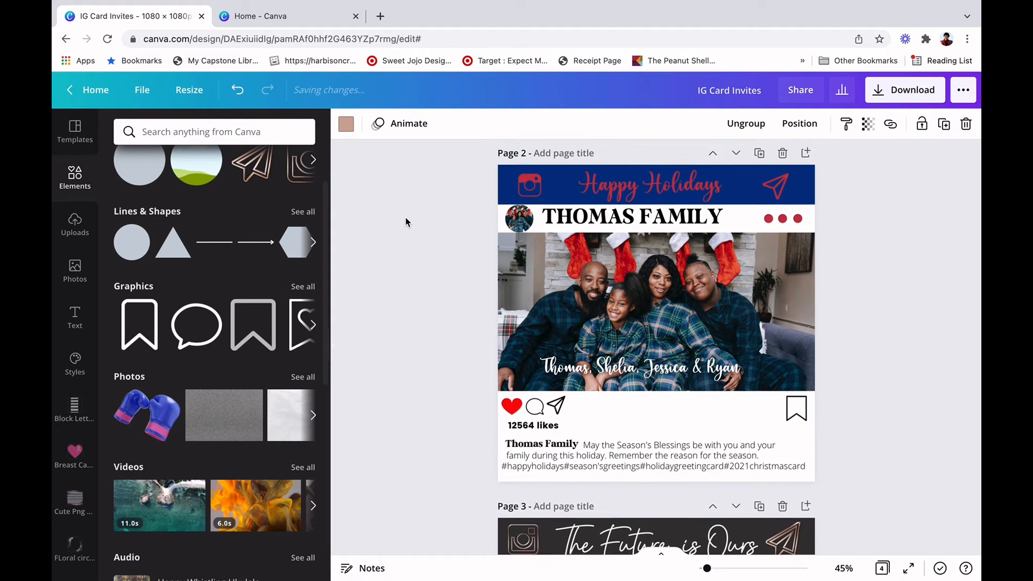
{"action": "scroll", "coordinate": [407, 222], "scroll_direction": "down", "scroll_amount": 2}
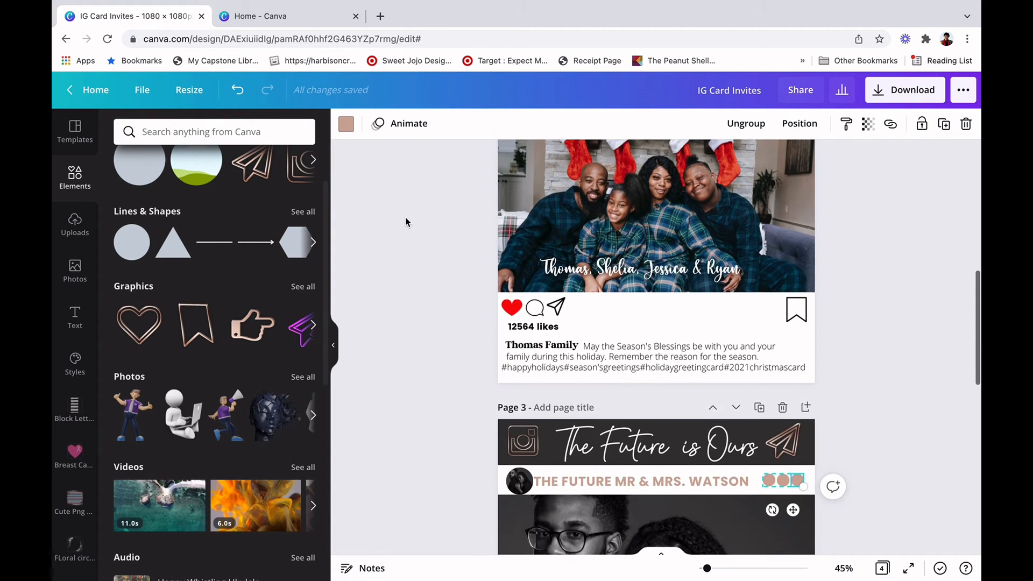
{"action": "scroll", "coordinate": [407, 222], "scroll_direction": "up", "scroll_amount": 4}
{"action": "scroll", "coordinate": [407, 222], "scroll_direction": "down", "scroll_amount": 4}
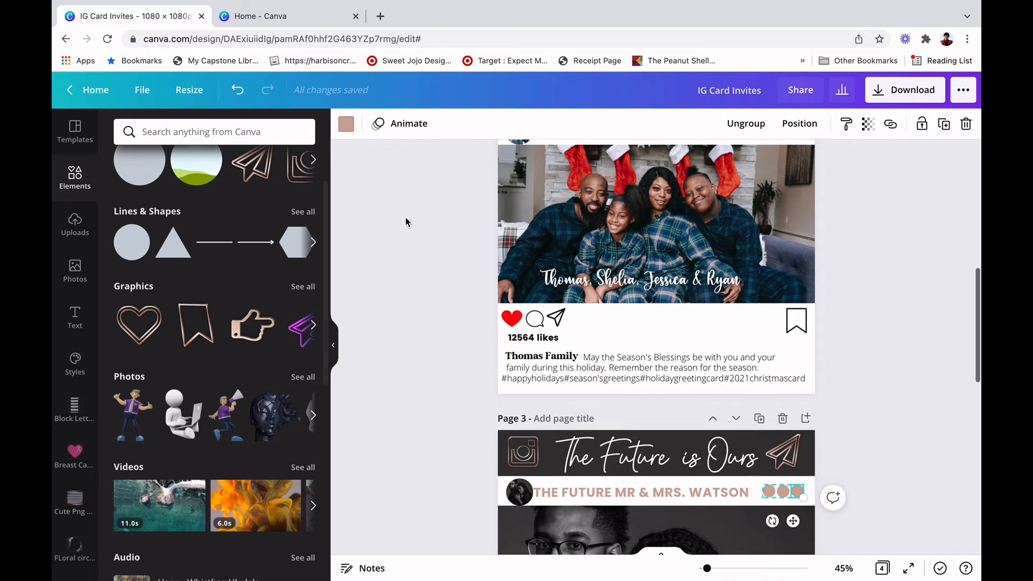
{"action": "scroll", "coordinate": [407, 223], "scroll_direction": "down", "scroll_amount": 1}
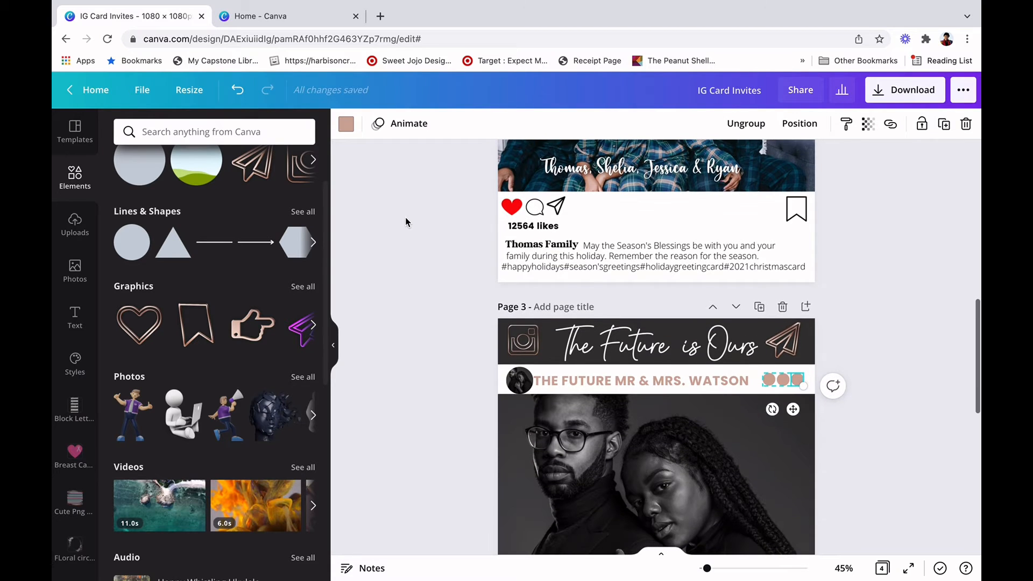
{"action": "scroll", "coordinate": [407, 222], "scroll_direction": "down", "scroll_amount": 2}
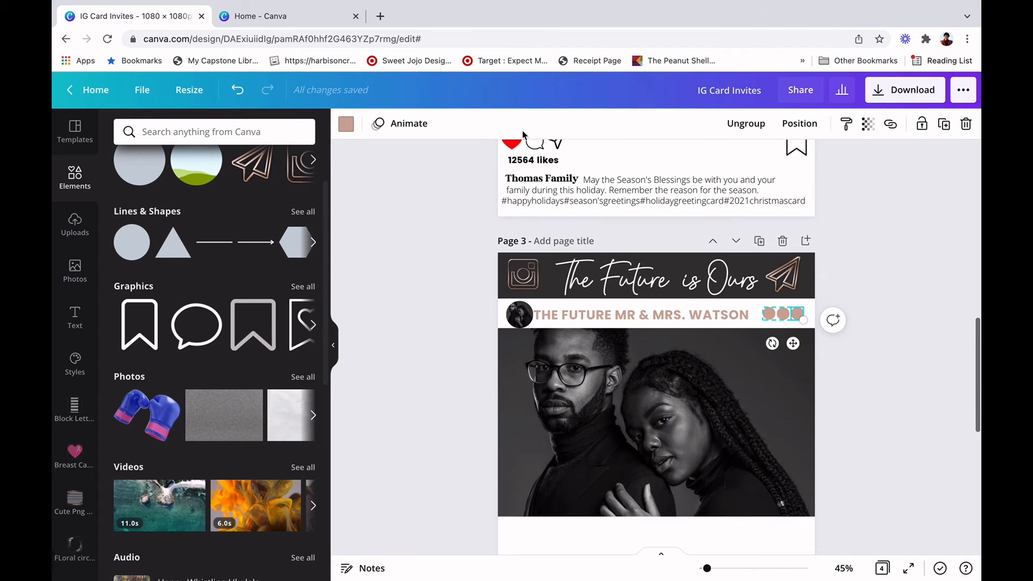
{"action": "scroll", "coordinate": [514, 160], "scroll_direction": "up", "scroll_amount": 1}
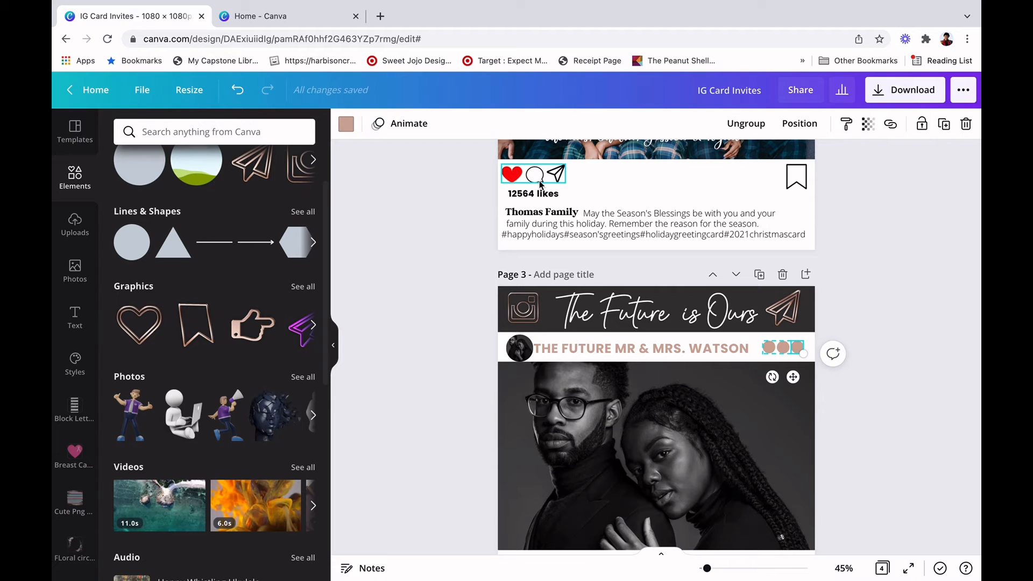
{"action": "scroll", "coordinate": [561, 181], "scroll_direction": "up", "scroll_amount": 10}
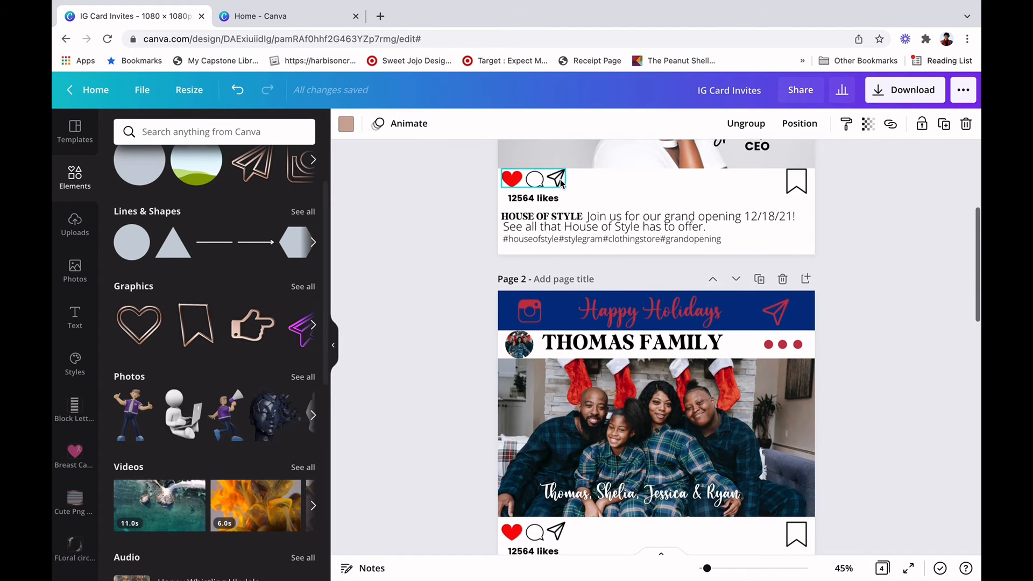
{"action": "scroll", "coordinate": [560, 179], "scroll_direction": "down", "scroll_amount": 5}
{"action": "scroll", "coordinate": [560, 179], "scroll_direction": "down", "scroll_amount": 4}
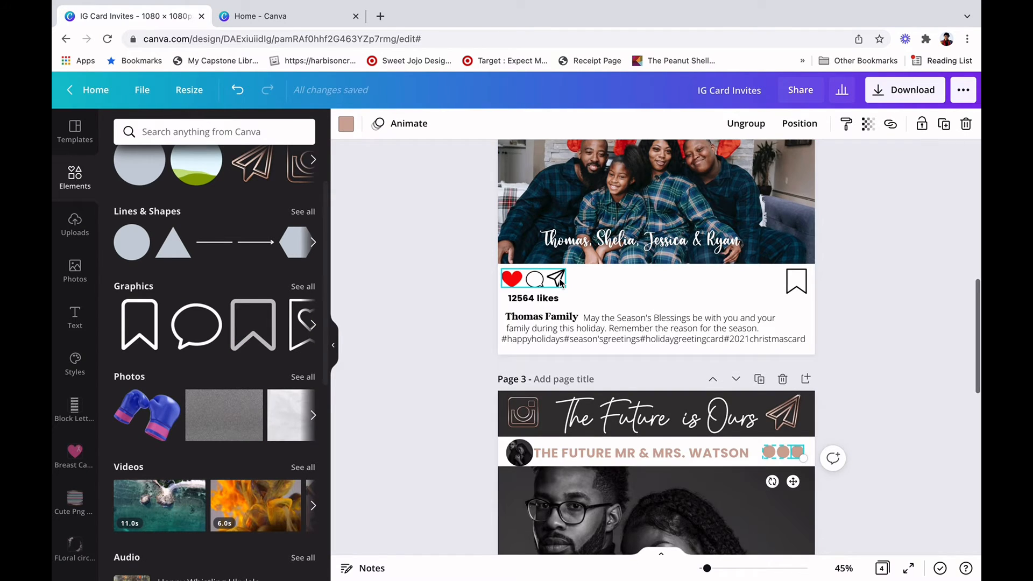
{"action": "scroll", "coordinate": [560, 282], "scroll_direction": "down", "scroll_amount": 4}
{"action": "scroll", "coordinate": [560, 283], "scroll_direction": "down", "scroll_amount": 3}
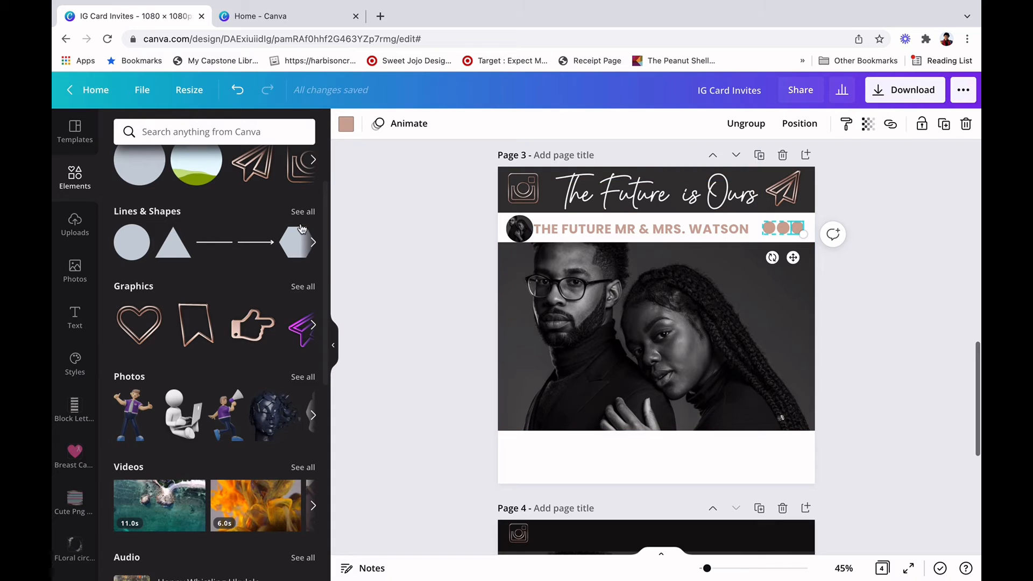
{"action": "scroll", "coordinate": [284, 157], "scroll_direction": "up", "scroll_amount": 2}
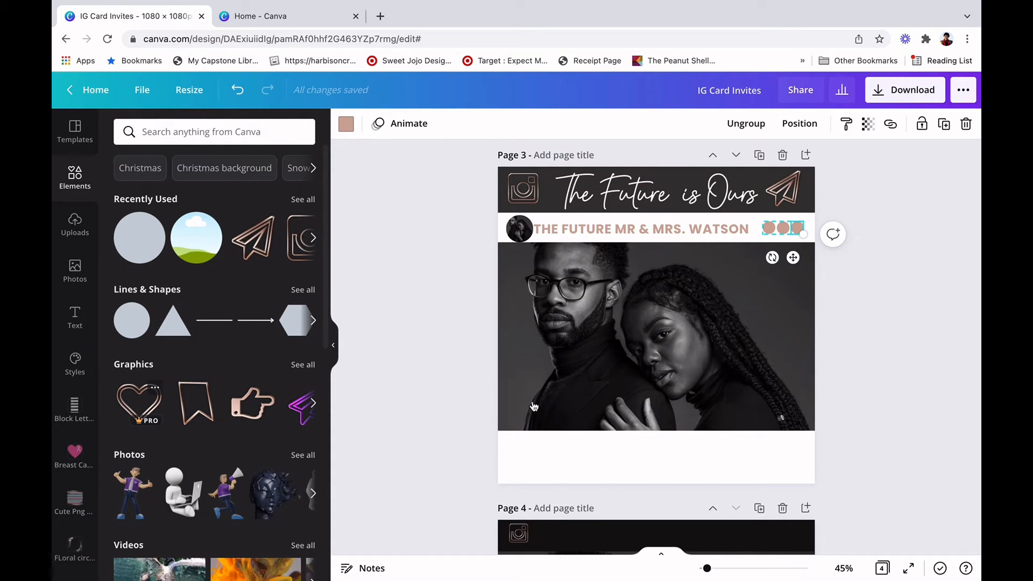
Add the rose-gold heart outline, shrink it to a small icon, and set it below the couple photo.
{"action": "left_click", "coordinate": [634, 411]}
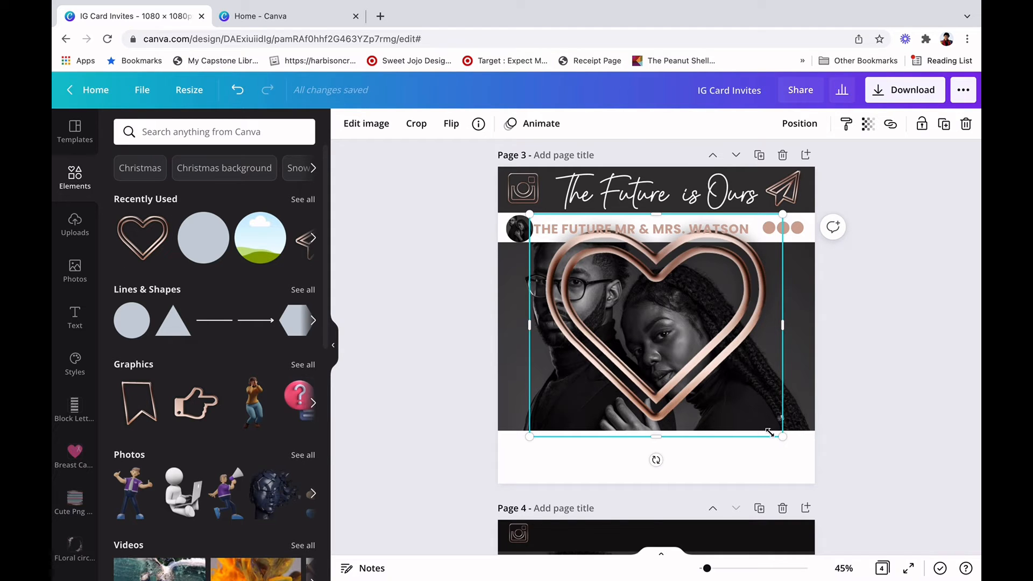
{"action": "left_click_drag", "start_coordinate": [690, 392], "coordinate": [558, 239]}
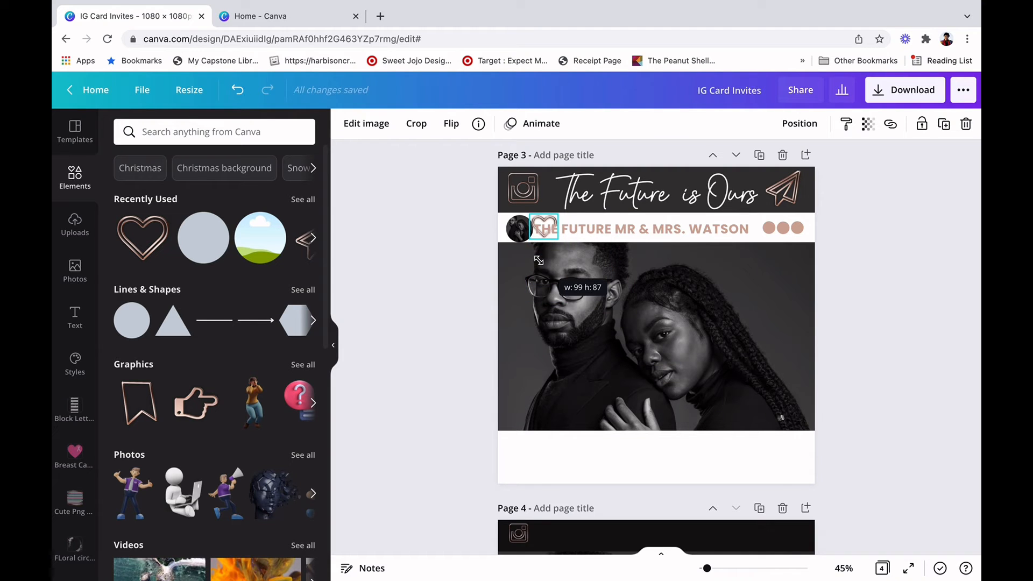
{"action": "left_click", "coordinate": [574, 249]}
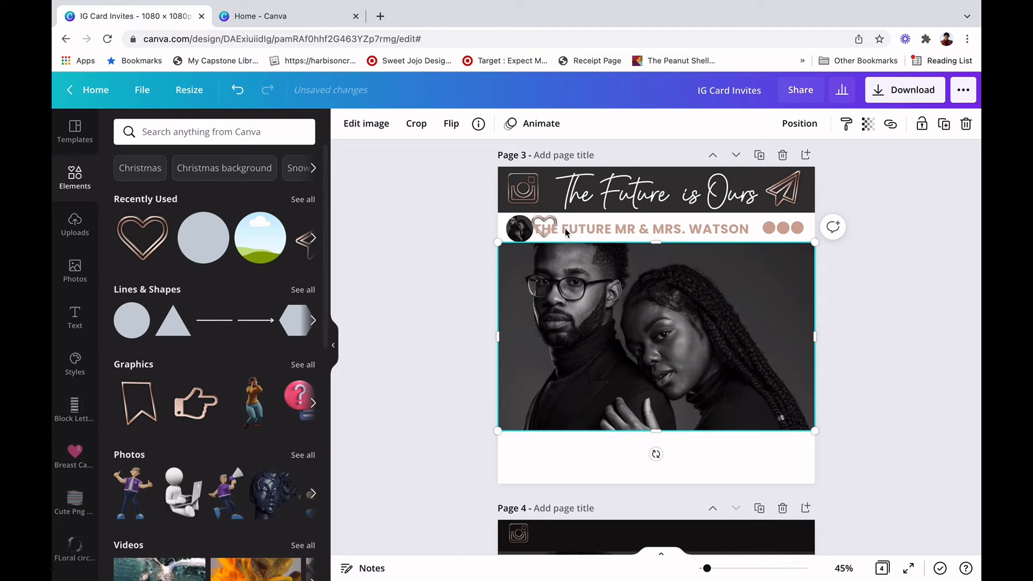
{"action": "left_click_drag", "start_coordinate": [545, 217], "coordinate": [512, 431]}
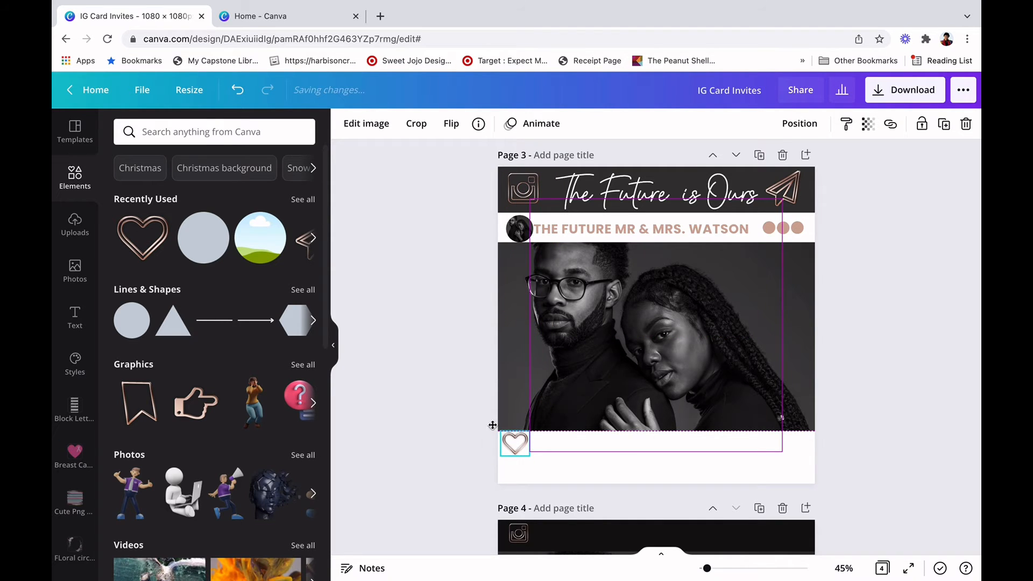
{"action": "left_click", "coordinate": [476, 371]}
{"action": "scroll", "coordinate": [478, 370], "scroll_direction": "up", "scroll_amount": 7}
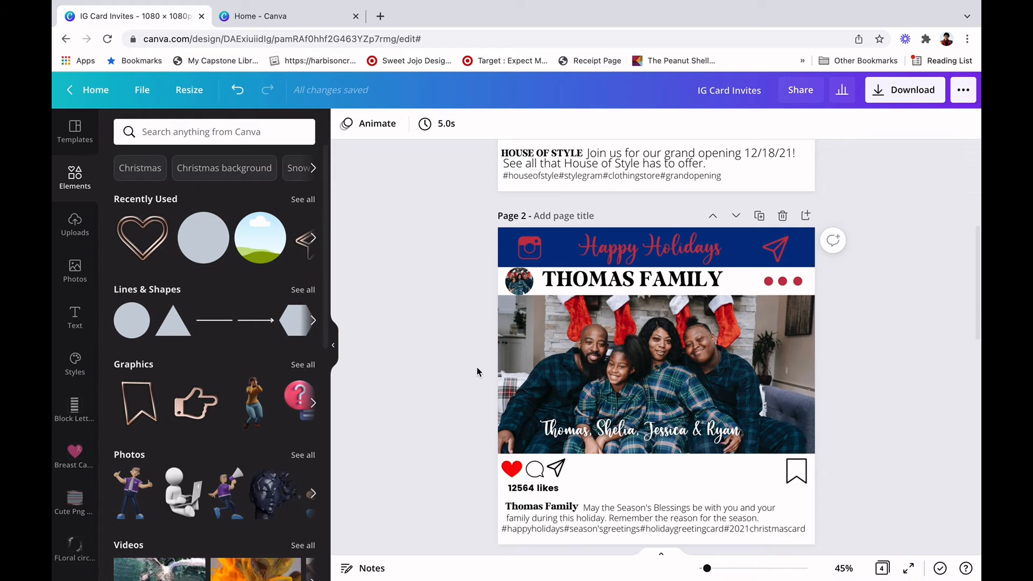
Browse recently used and recommended elements, trying then deleting the rose-gold pointing-hand graphic.
{"action": "scroll", "coordinate": [478, 371], "scroll_direction": "down", "scroll_amount": 1}
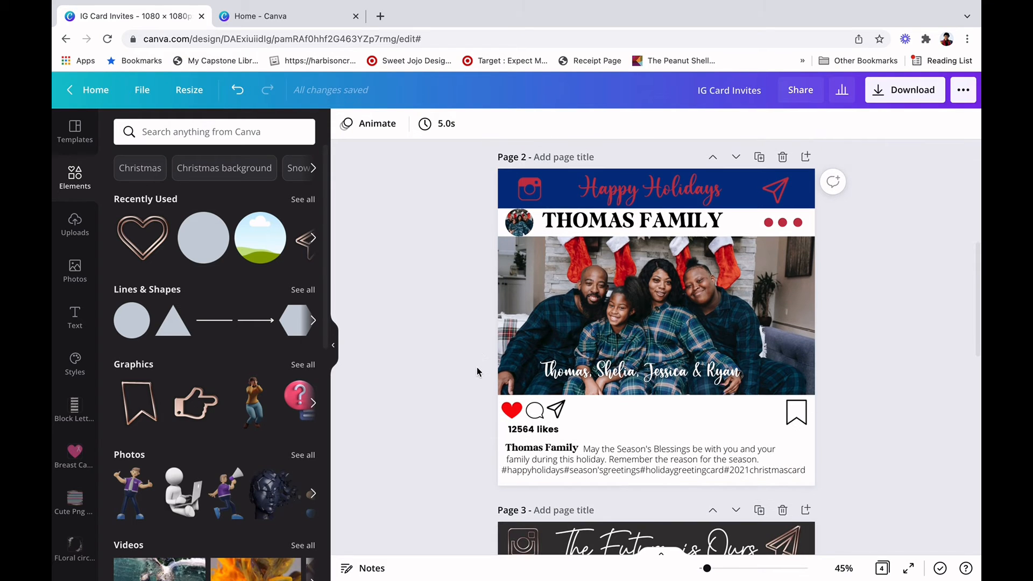
{"action": "left_click", "coordinate": [303, 200]}
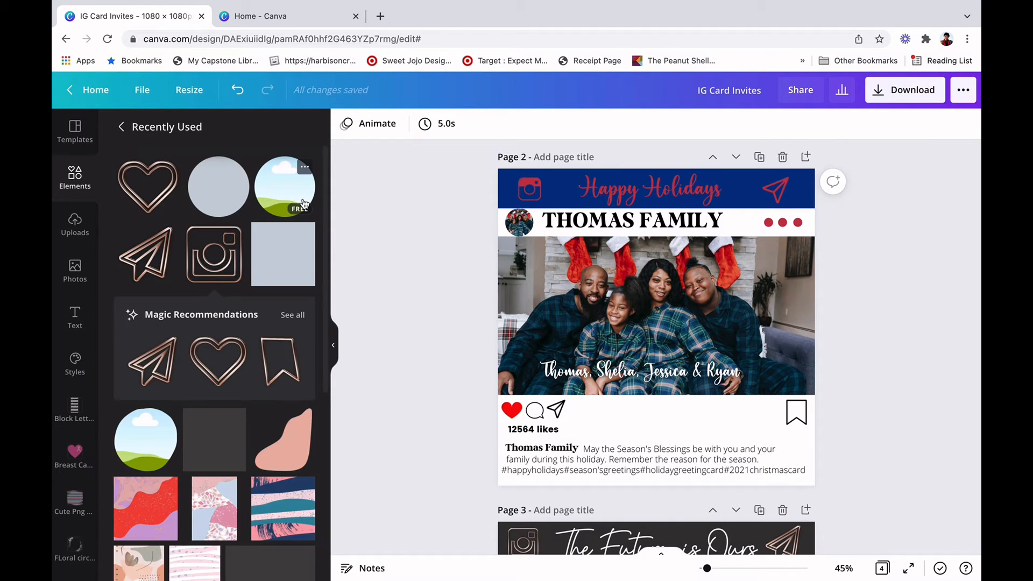
{"action": "left_click", "coordinate": [298, 321]}
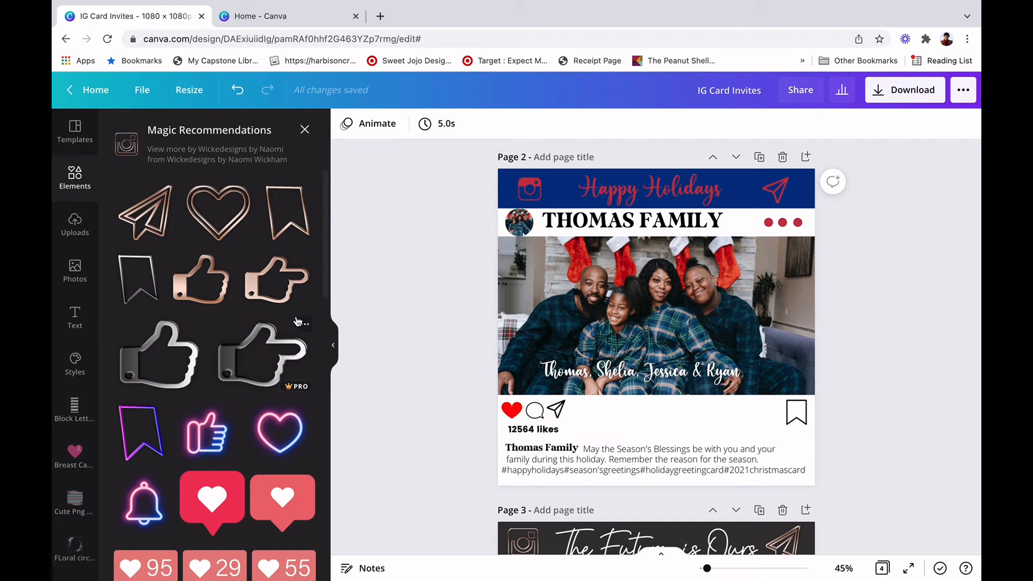
{"action": "scroll", "coordinate": [298, 321], "scroll_direction": "down", "scroll_amount": 10}
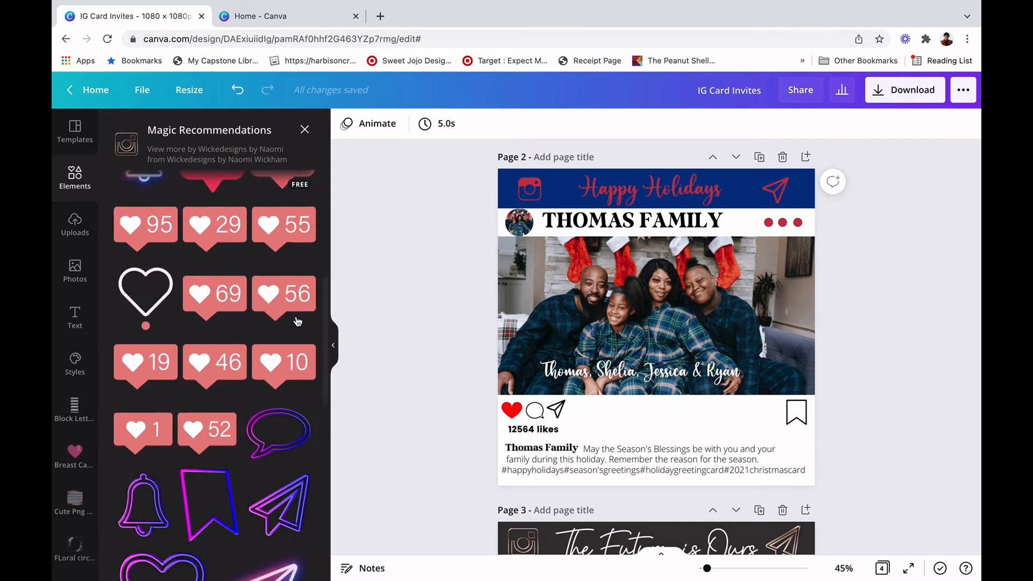
{"action": "scroll", "coordinate": [297, 322], "scroll_direction": "down", "scroll_amount": 7}
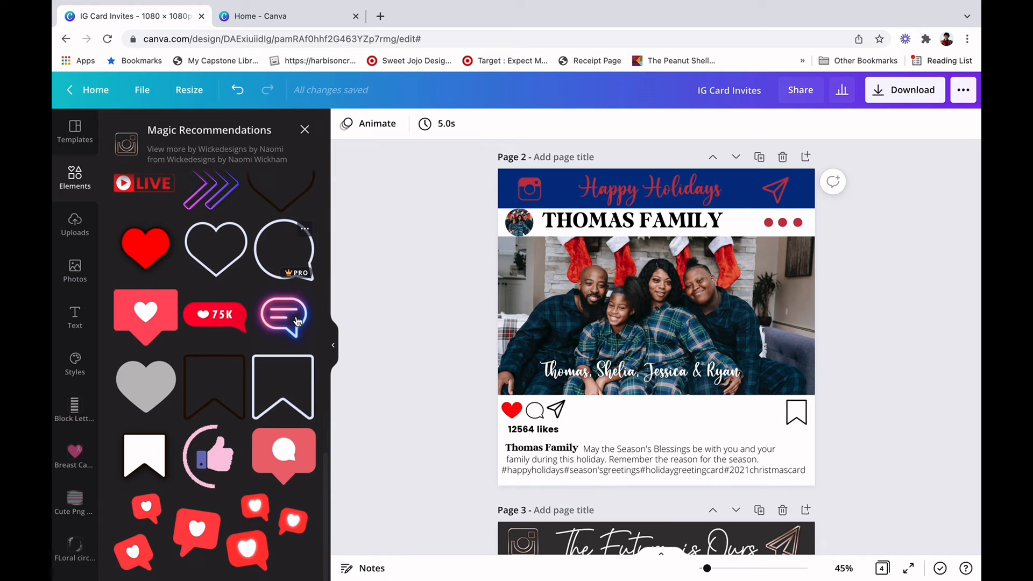
{"action": "scroll", "coordinate": [298, 321], "scroll_direction": "up", "scroll_amount": 7}
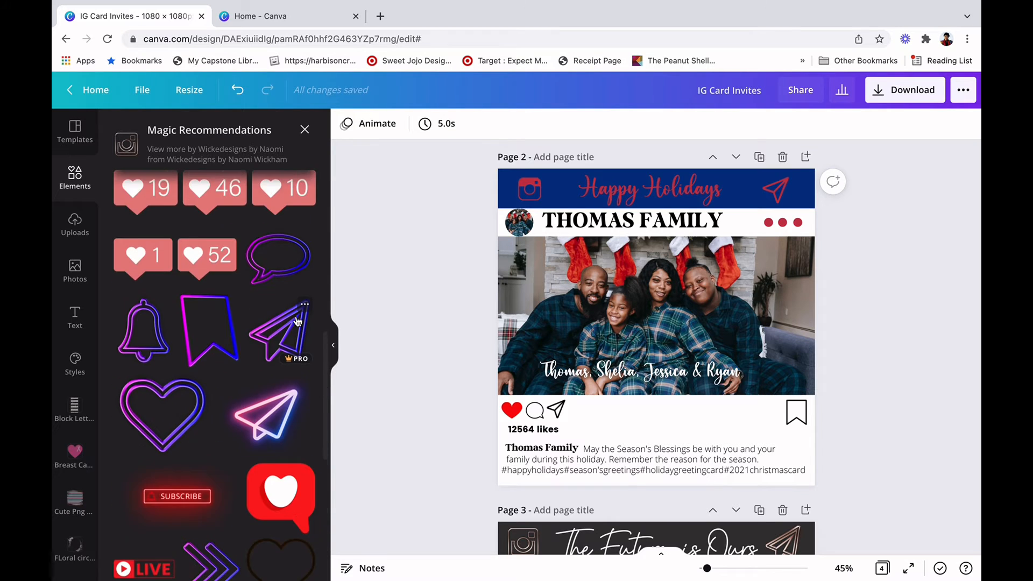
{"action": "scroll", "coordinate": [297, 321], "scroll_direction": "up", "scroll_amount": 7}
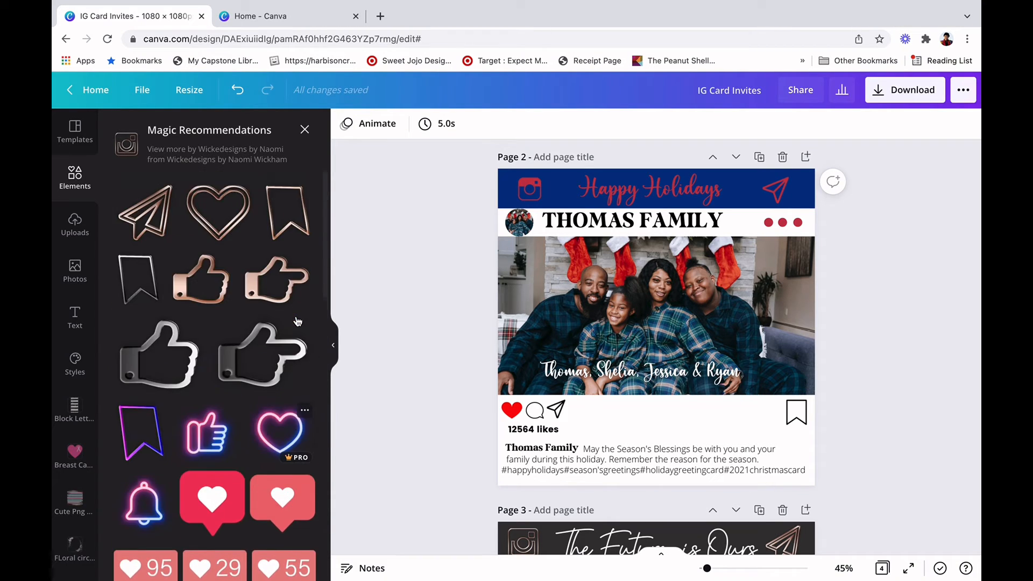
{"action": "left_click", "coordinate": [279, 279]}
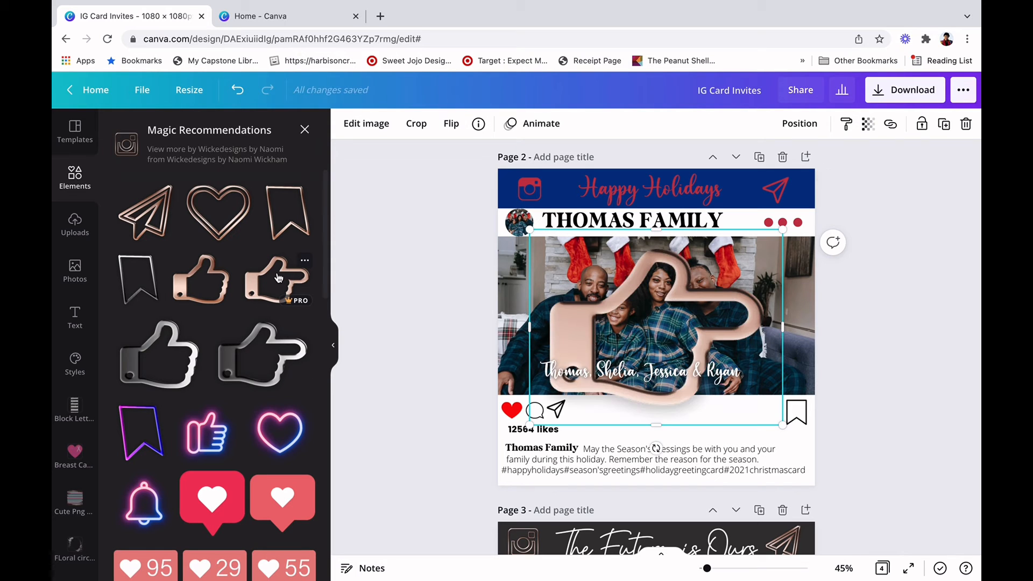
{"action": "key", "text": "Delete"}
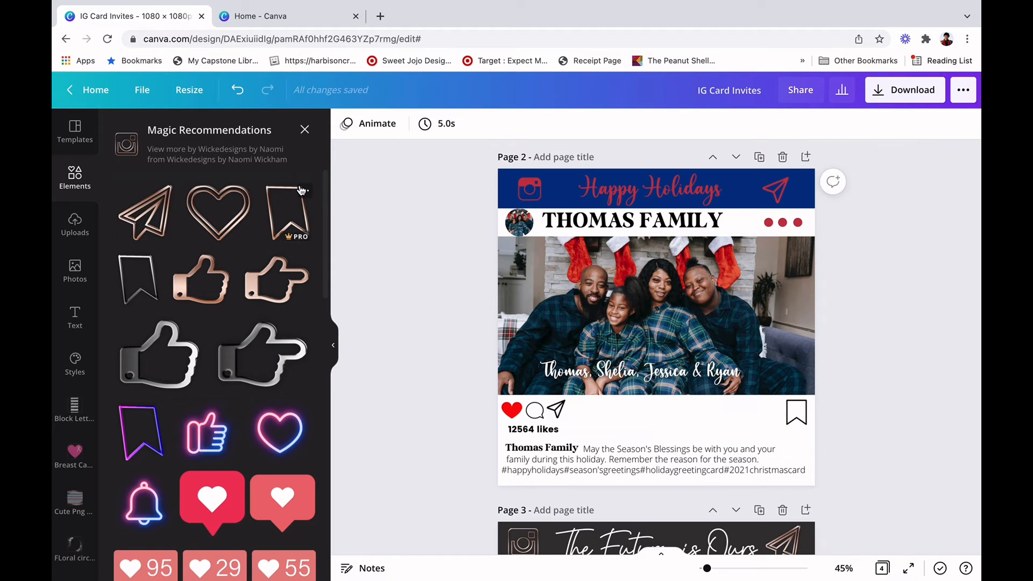
Look for graphics similar to the rose-gold bookmark, then add the rose-gold Instagram icon.
{"action": "left_click", "coordinate": [305, 190]}
{"action": "scroll", "coordinate": [375, 409], "scroll_direction": "down", "scroll_amount": 2}
{"action": "left_click", "coordinate": [358, 490]}
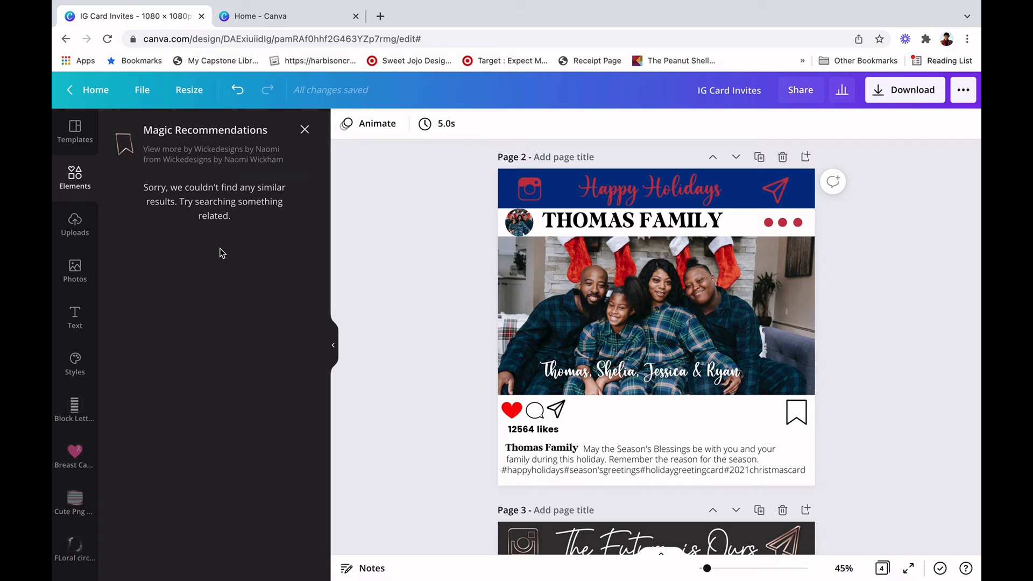
{"action": "left_click", "coordinate": [305, 130]}
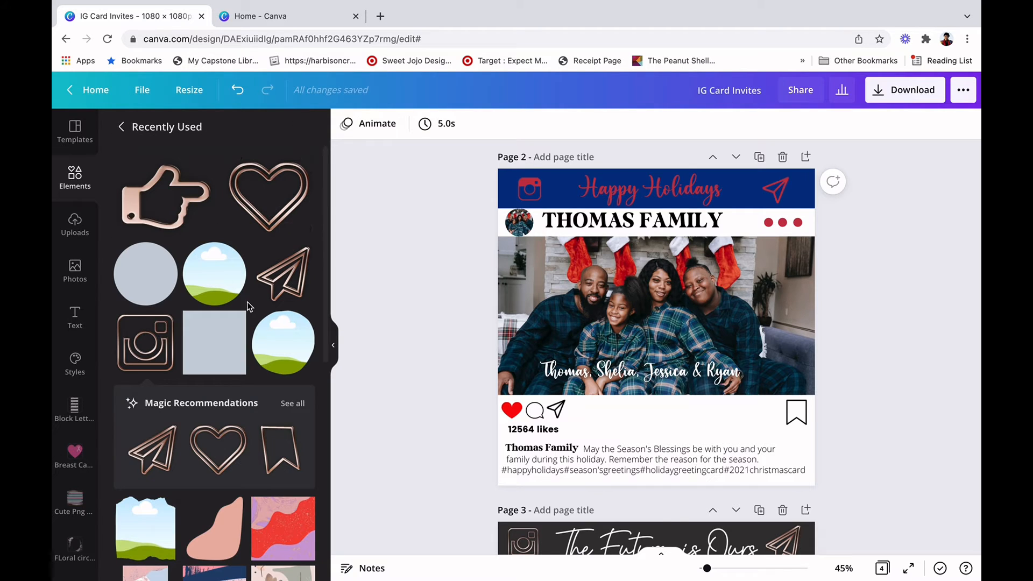
{"action": "left_click", "coordinate": [139, 345]}
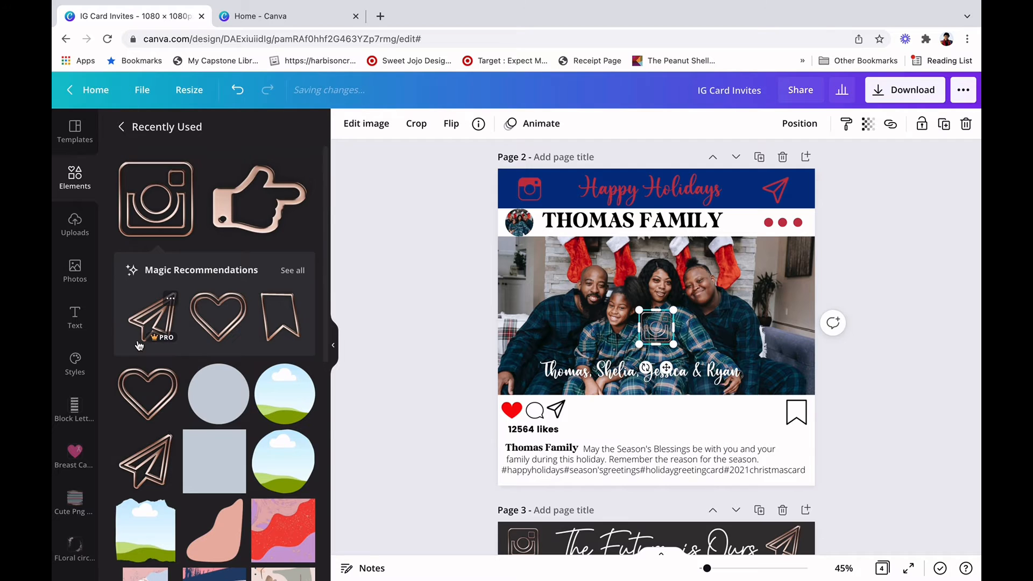
Check recommendations related to the Instagram icon and search for graphics like the neon speech bubble.
{"action": "left_click", "coordinate": [294, 271]}
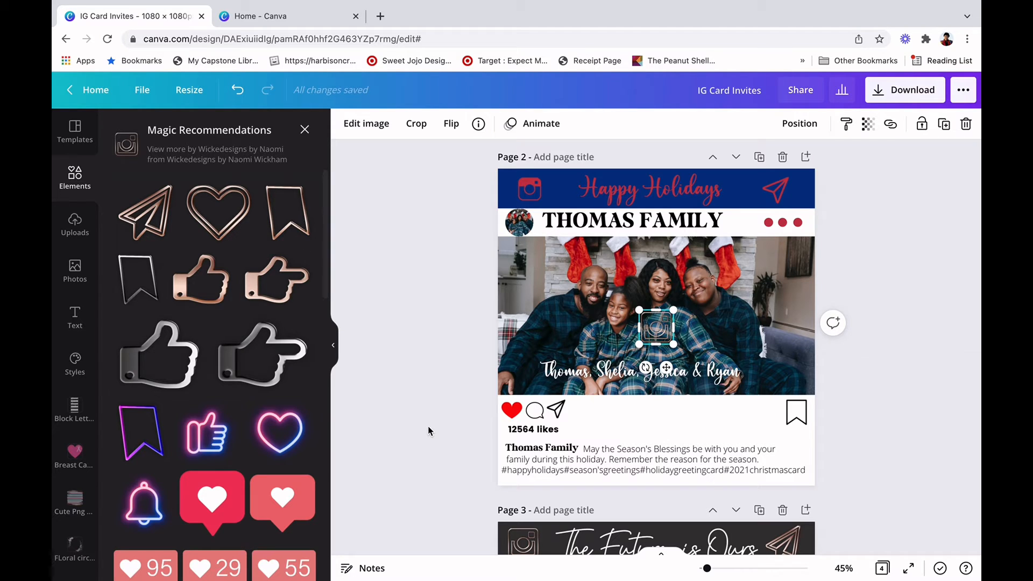
{"action": "scroll", "coordinate": [318, 431], "scroll_direction": "down", "scroll_amount": 7}
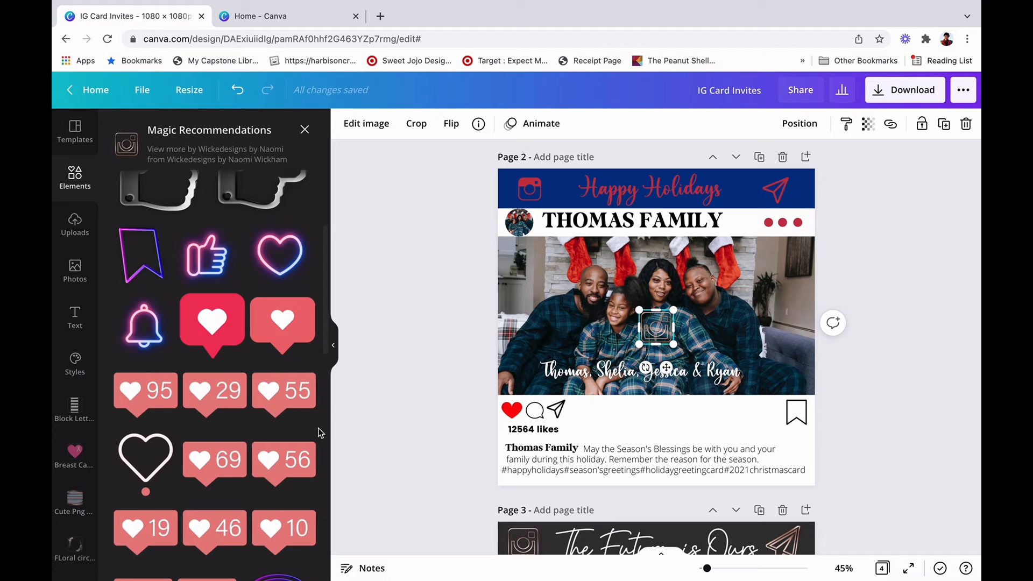
{"action": "scroll", "coordinate": [318, 428], "scroll_direction": "down", "scroll_amount": 2}
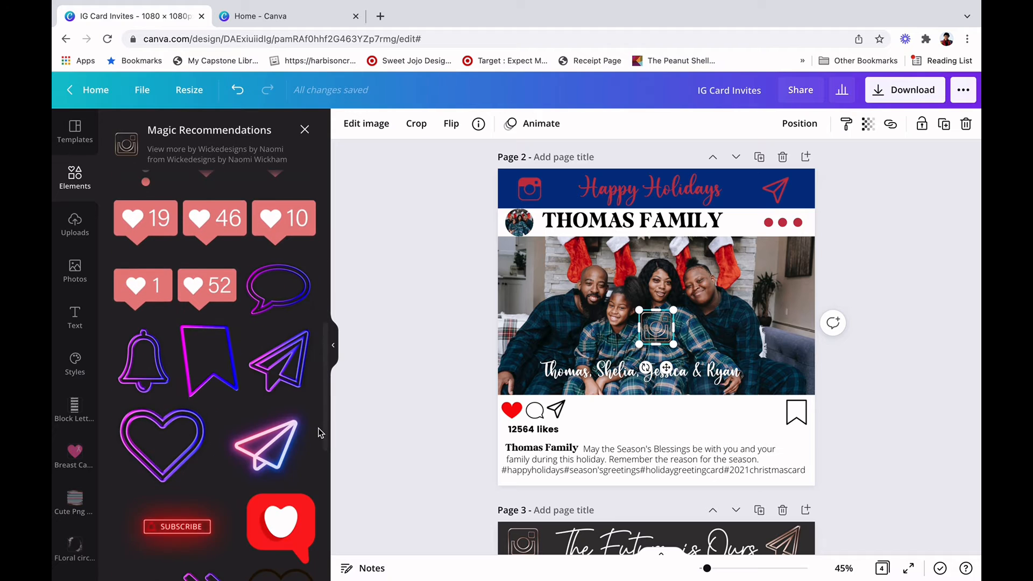
{"action": "left_click", "coordinate": [304, 274]}
{"action": "scroll", "coordinate": [341, 446], "scroll_direction": "down", "scroll_amount": 10}
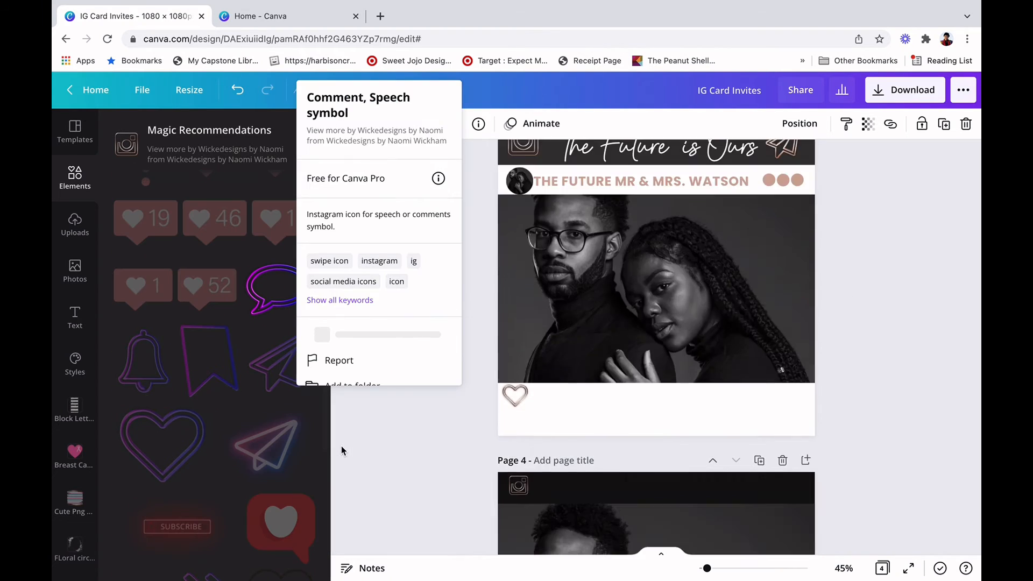
{"action": "scroll", "coordinate": [355, 366], "scroll_direction": "down", "scroll_amount": 2}
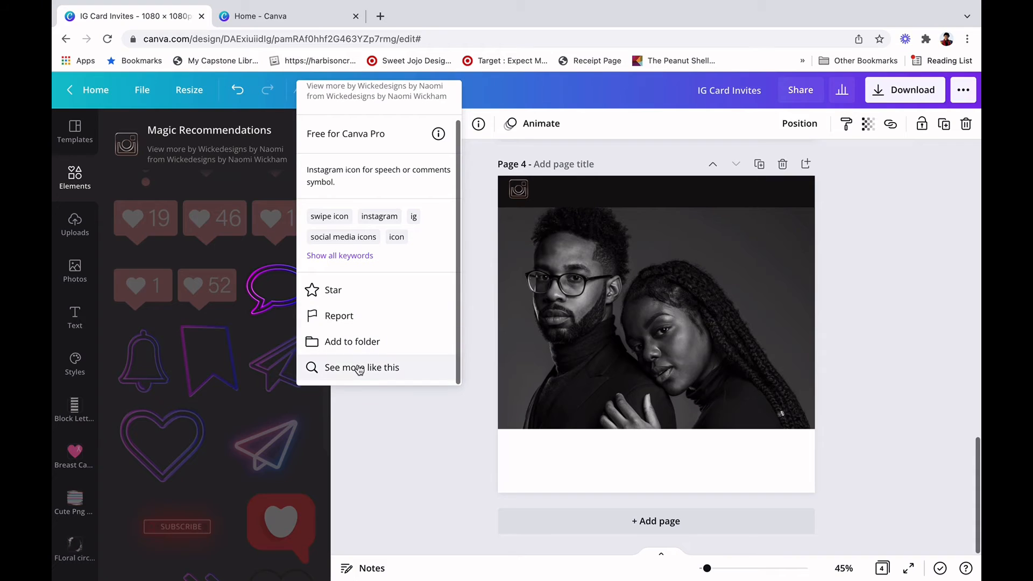
{"action": "left_click", "coordinate": [359, 368]}
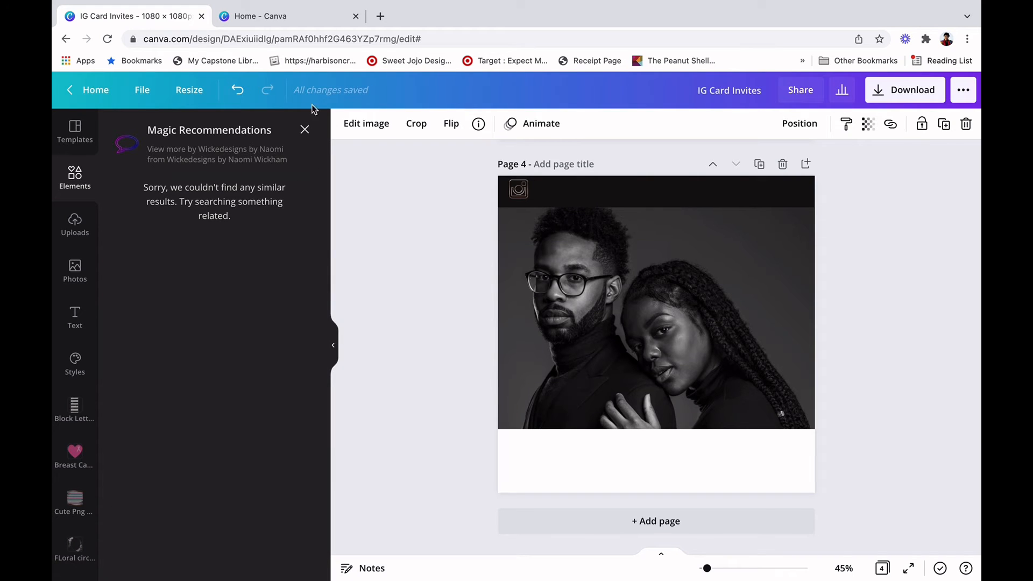
{"action": "left_click", "coordinate": [305, 131]}
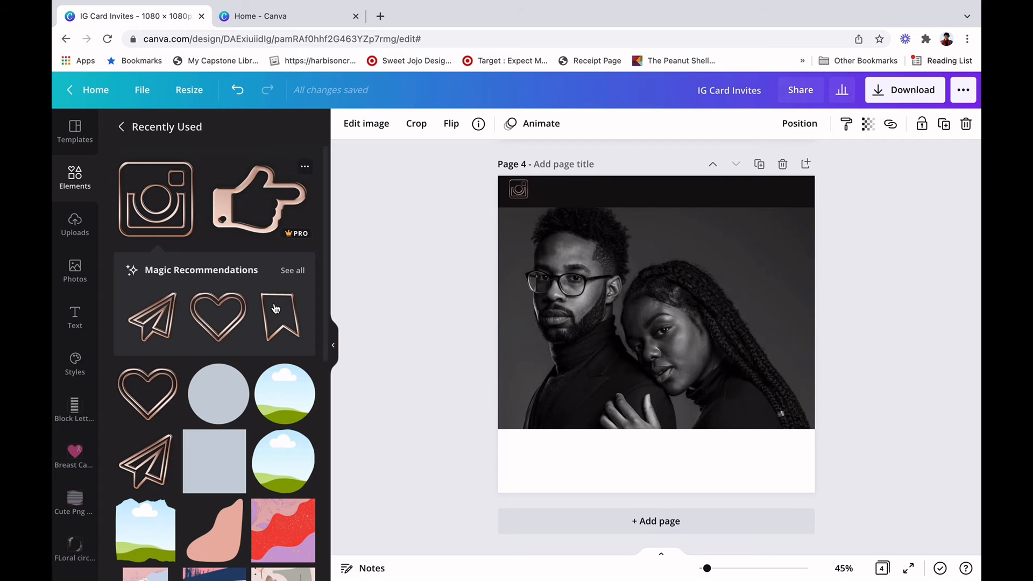
Return to the main Elements view.
{"action": "scroll", "coordinate": [275, 309], "scroll_direction": "down", "scroll_amount": 6}
{"action": "scroll", "coordinate": [276, 309], "scroll_direction": "up", "scroll_amount": 5}
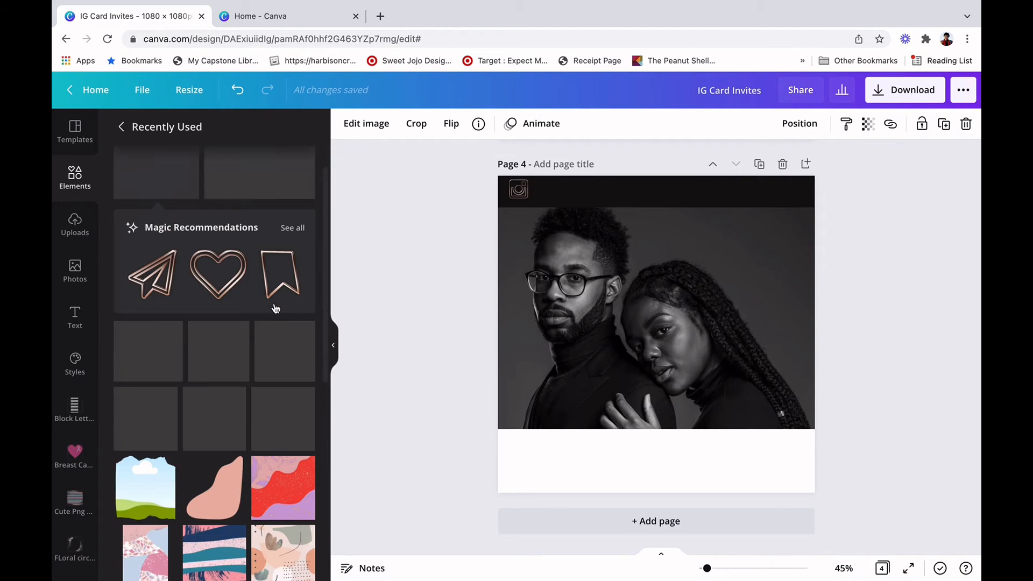
{"action": "scroll", "coordinate": [275, 309], "scroll_direction": "up", "scroll_amount": 1}
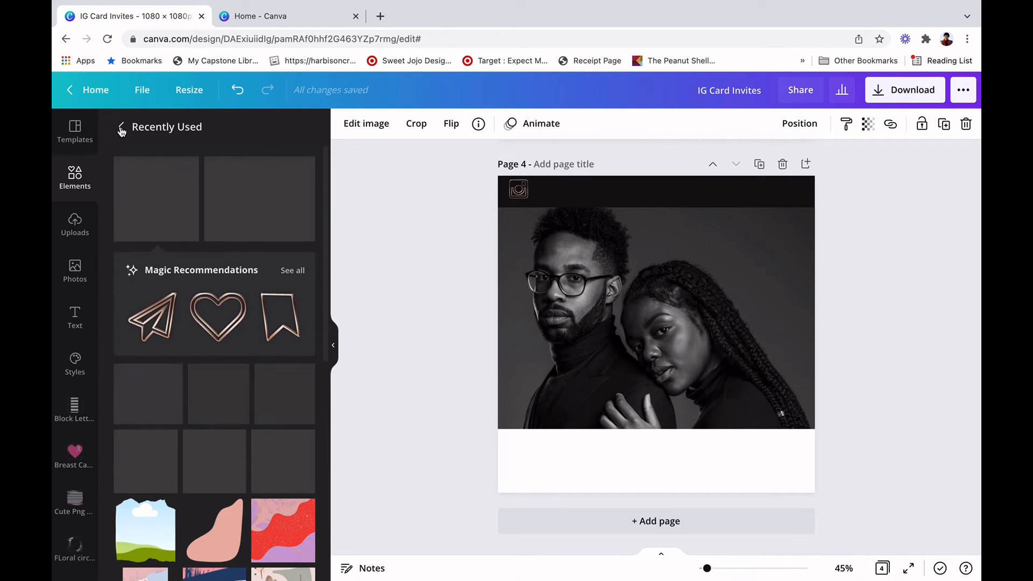
{"action": "left_click", "coordinate": [122, 129]}
{"action": "scroll", "coordinate": [380, 318], "scroll_direction": "up", "scroll_amount": 8}
{"action": "scroll", "coordinate": [380, 318], "scroll_direction": "down", "scroll_amount": 1}
{"action": "scroll", "coordinate": [454, 274], "scroll_direction": "up", "scroll_amount": 2}
{"action": "scroll", "coordinate": [453, 273], "scroll_direction": "down", "scroll_amount": 2}
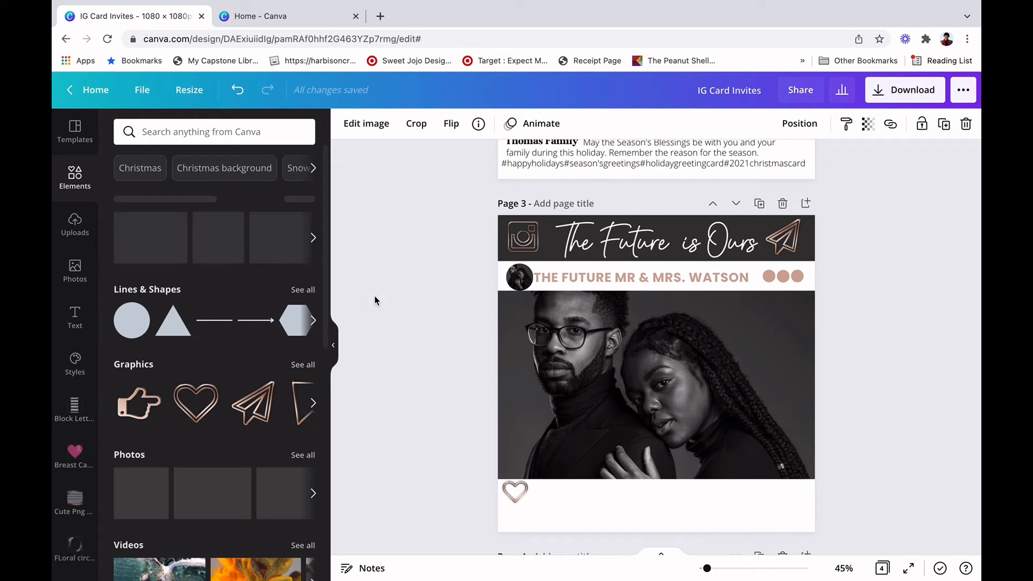
Use 'See all' beside Graphics in the Elements panel and scroll through the collection.
{"action": "left_click", "coordinate": [304, 365]}
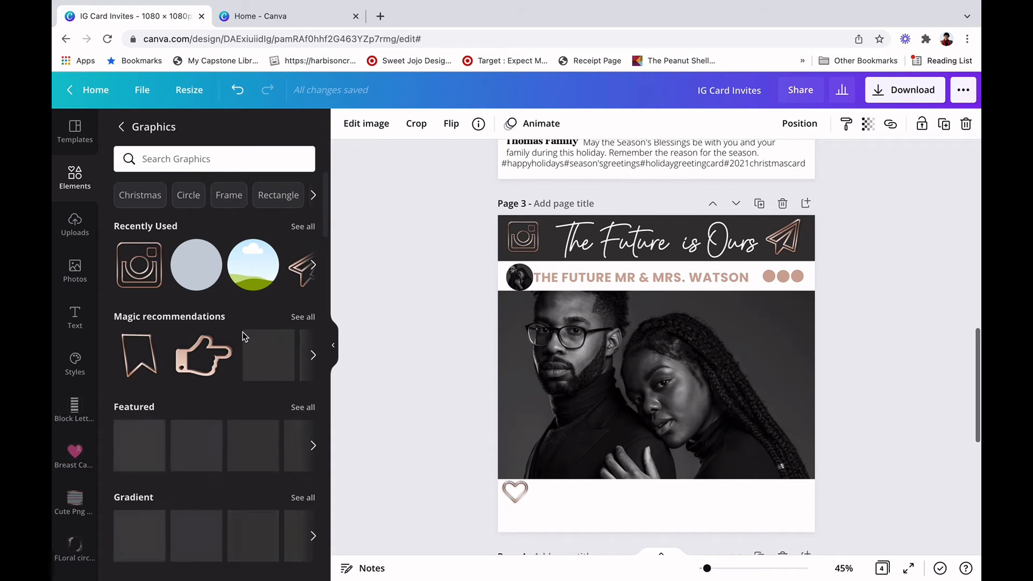
{"action": "scroll", "coordinate": [243, 337], "scroll_direction": "down", "scroll_amount": 4}
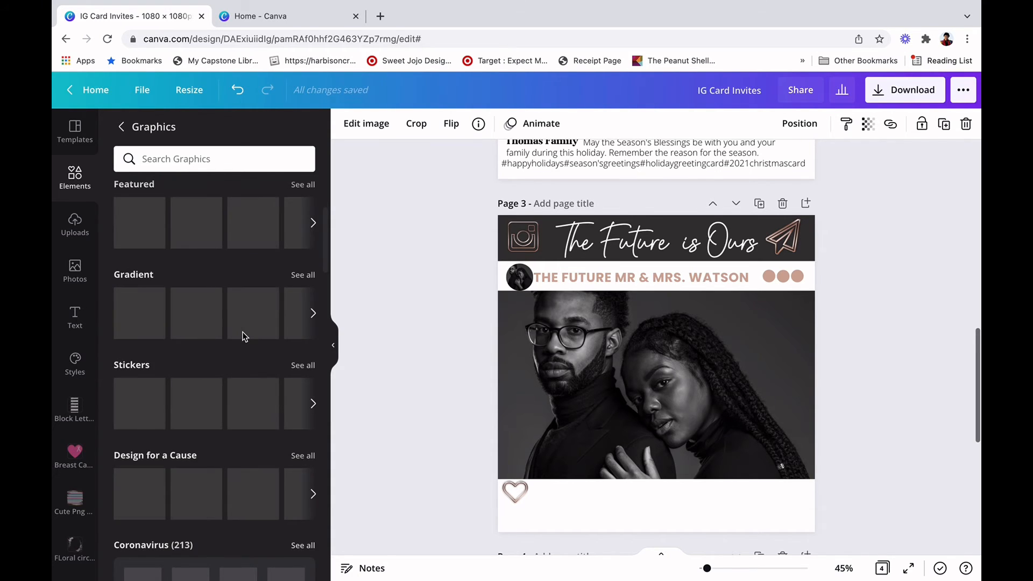
{"action": "scroll", "coordinate": [243, 333], "scroll_direction": "up", "scroll_amount": 4}
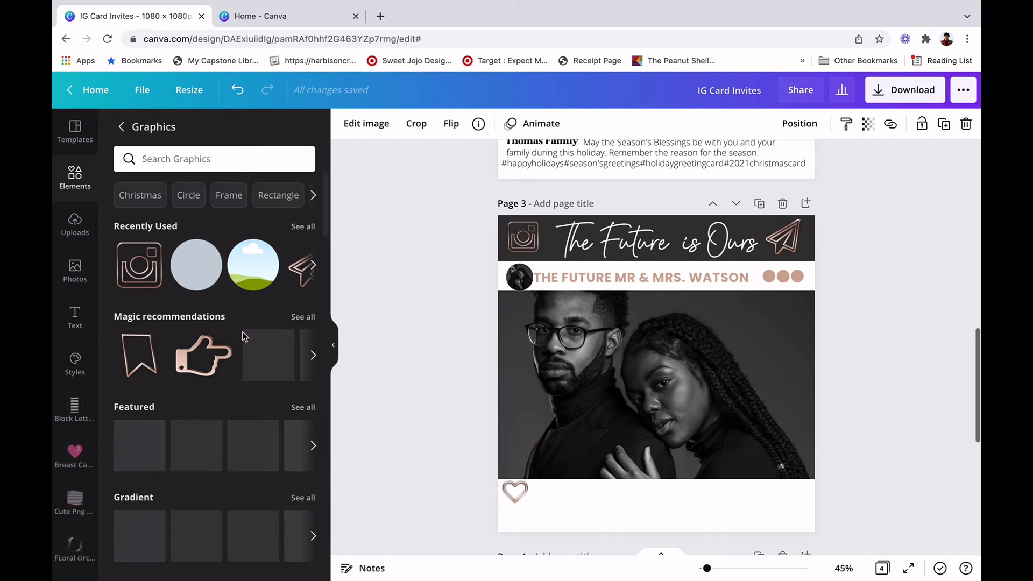
Search the graphics for 'rose gold comment bubble' and look through the results.
{"action": "left_click", "coordinate": [236, 158]}
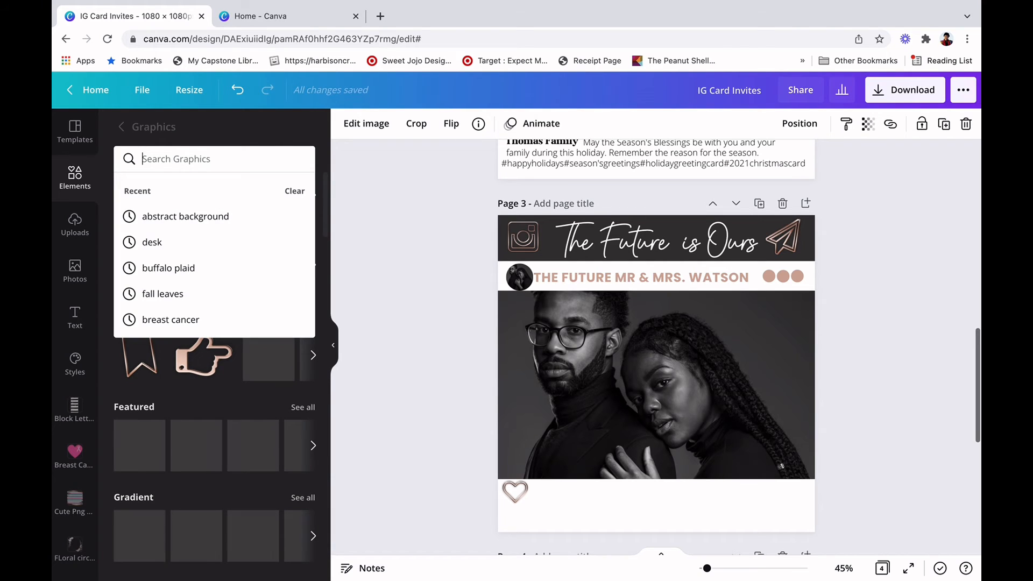
{"action": "type", "text": "rose gold commen"}
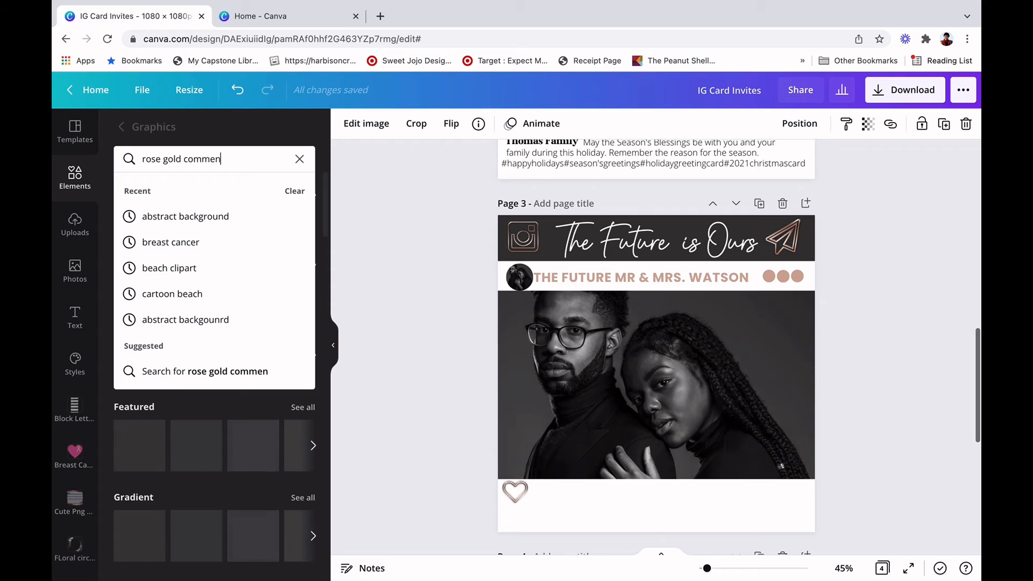
{"action": "type", "text": "t bubble"}
{"action": "key", "text": "Return"}
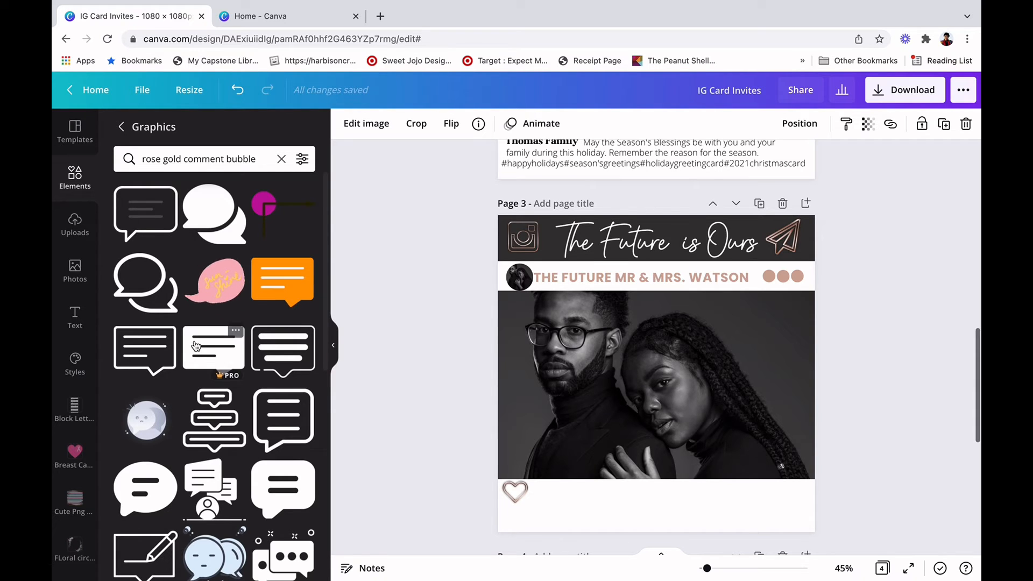
{"action": "scroll", "coordinate": [196, 346], "scroll_direction": "down", "scroll_amount": 3}
{"action": "scroll", "coordinate": [196, 346], "scroll_direction": "down", "scroll_amount": 3}
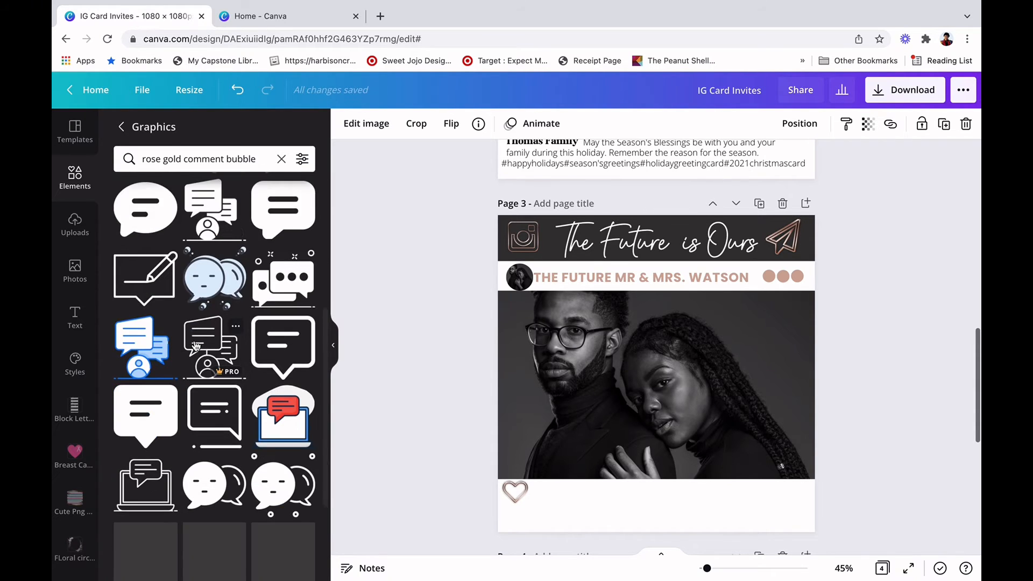
{"action": "scroll", "coordinate": [176, 247], "scroll_direction": "up", "scroll_amount": 6}
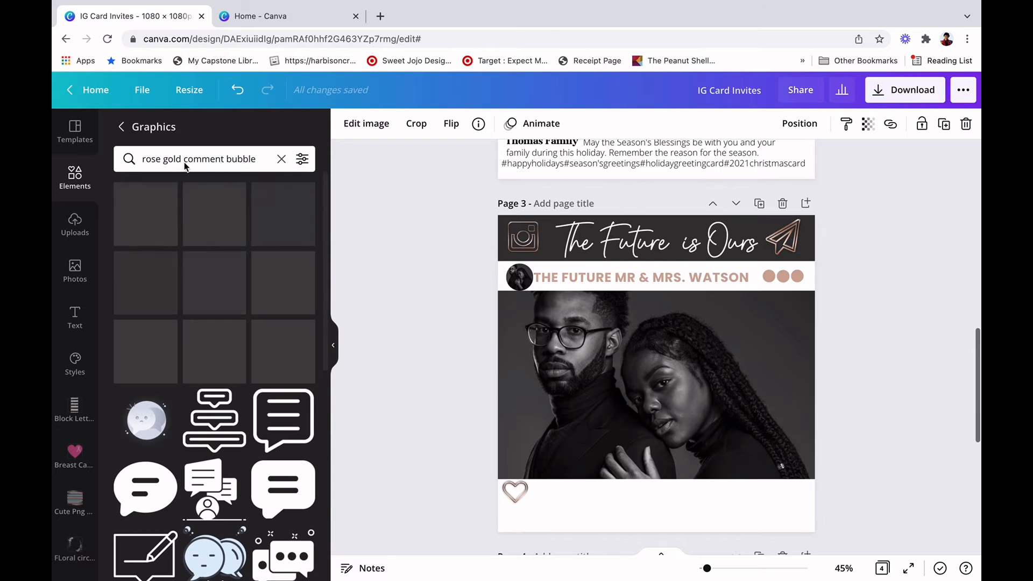
Replace 'rose gold' with 'ig' to search for 'ig comment bubble'.
{"action": "left_click", "coordinate": [137, 159]}
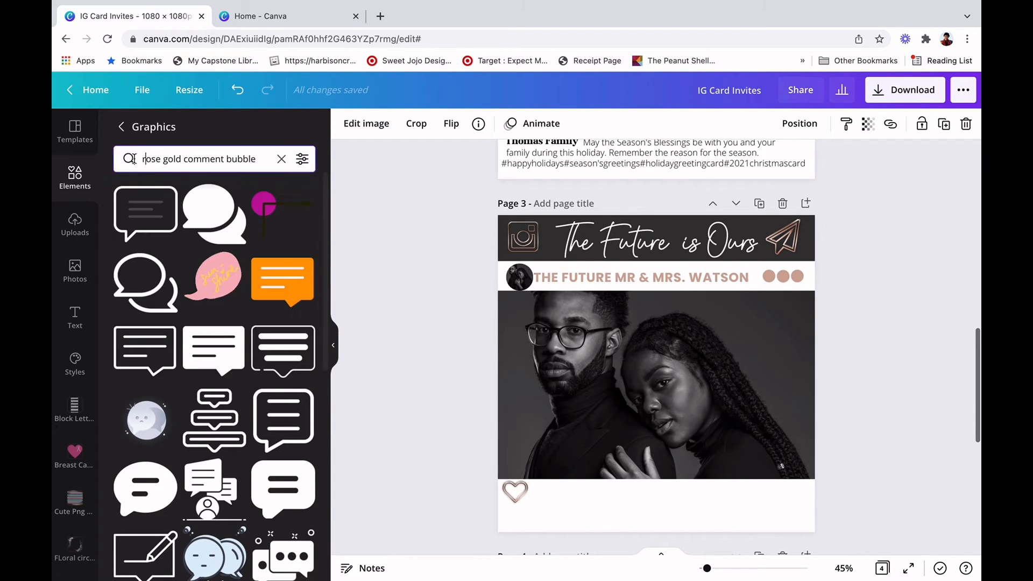
{"action": "left_click_drag", "start_coordinate": [137, 158], "coordinate": [181, 159]}
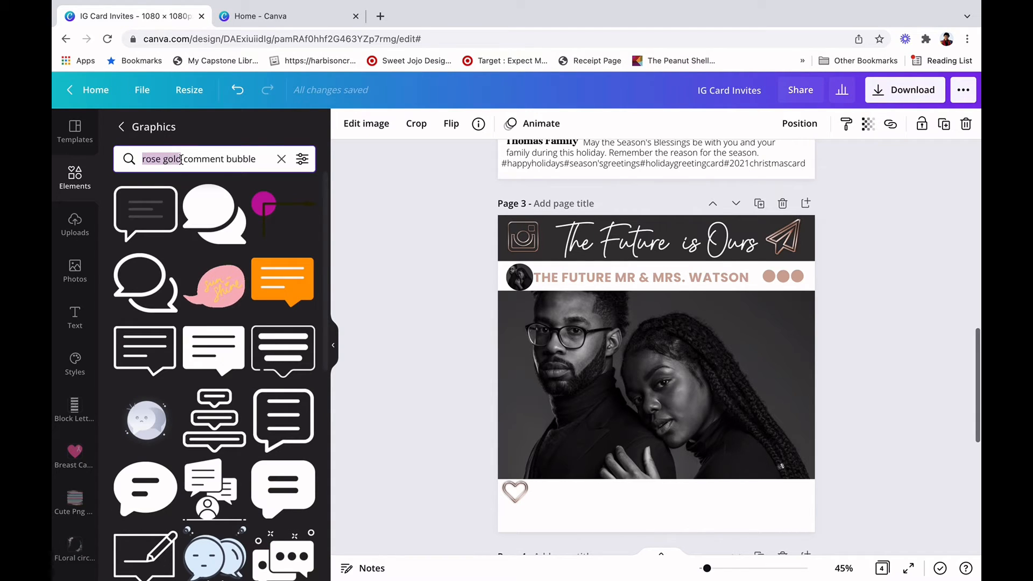
{"action": "type", "text": "ig"}
{"action": "key", "text": "Return"}
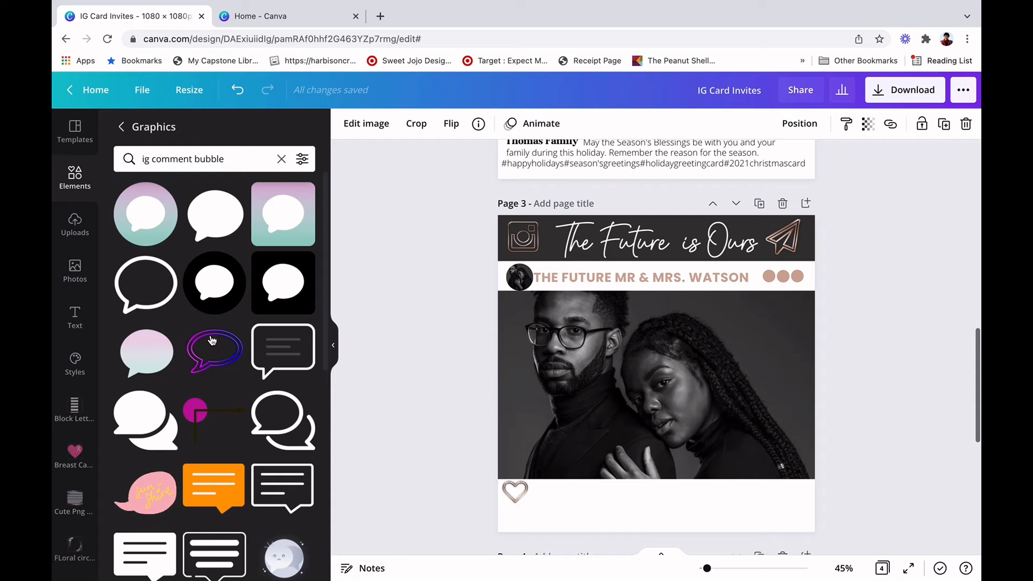
{"action": "scroll", "coordinate": [212, 344], "scroll_direction": "down", "scroll_amount": 3}
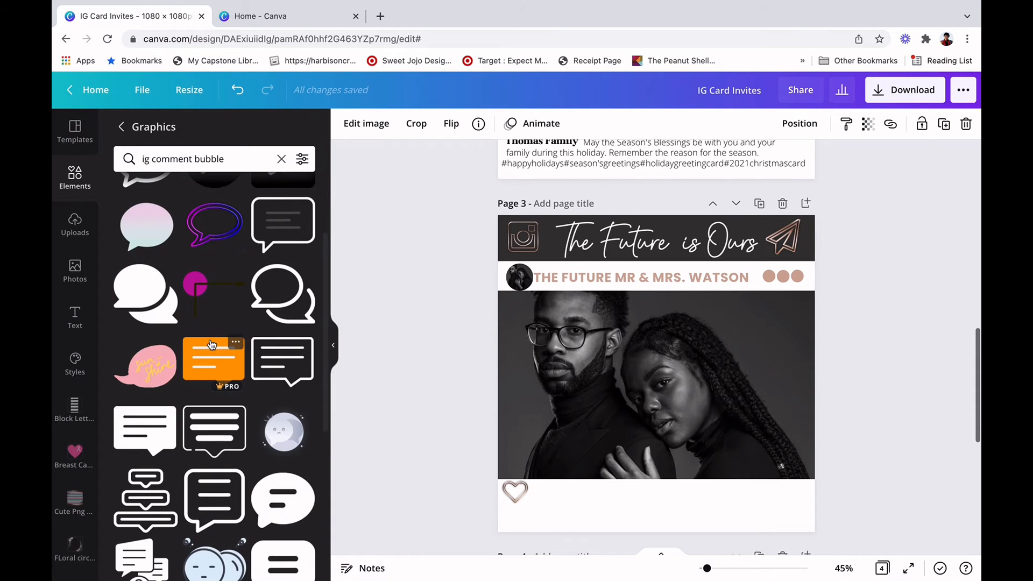
{"action": "scroll", "coordinate": [211, 345], "scroll_direction": "up", "scroll_amount": 2}
Add the outline speech bubble, flip it horizontally, shrink it and set it beside the heart.
{"action": "left_click", "coordinate": [209, 323]}
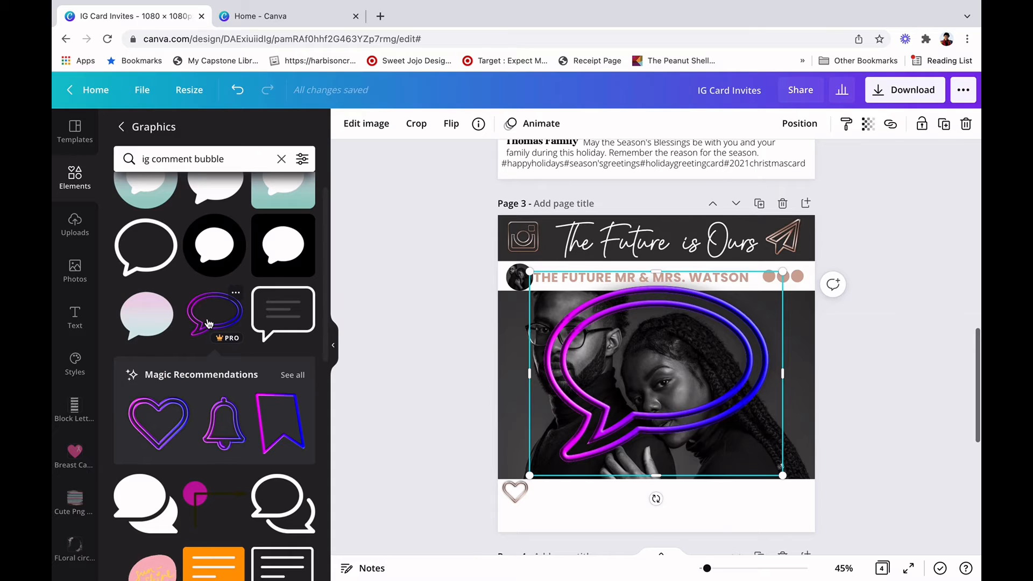
{"action": "key", "text": "Delete"}
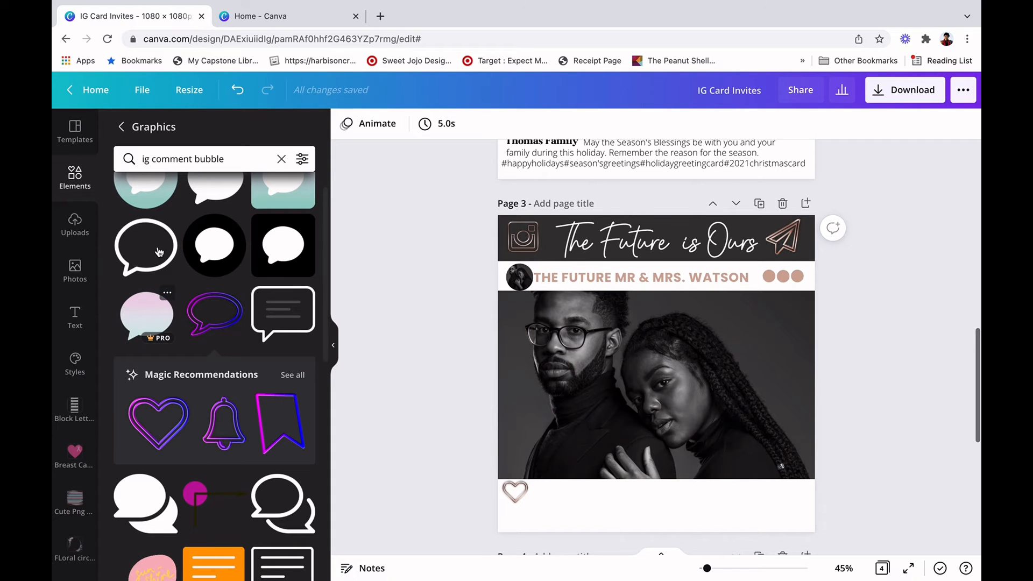
{"action": "left_click", "coordinate": [154, 253]}
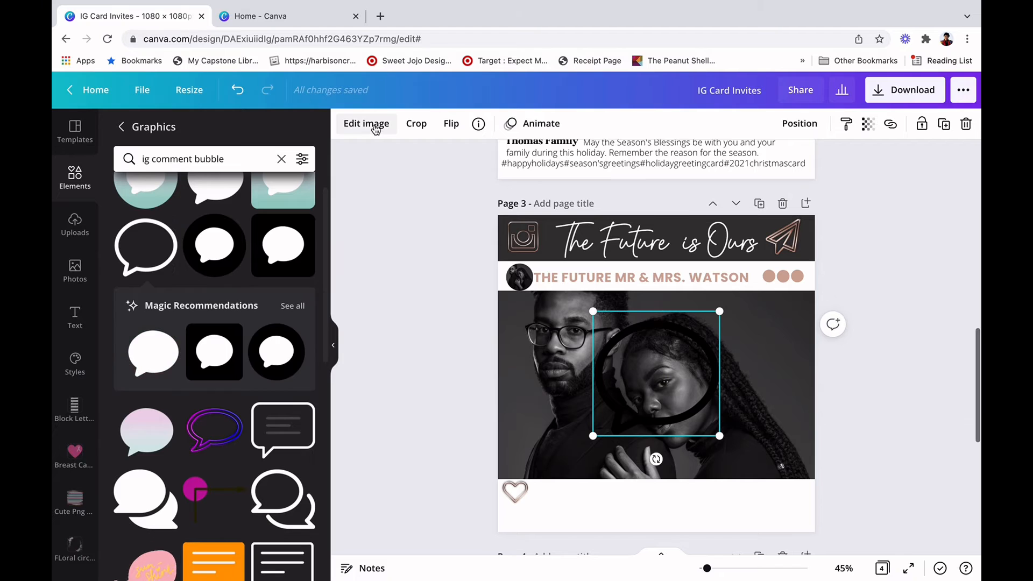
{"action": "left_click", "coordinate": [484, 125]}
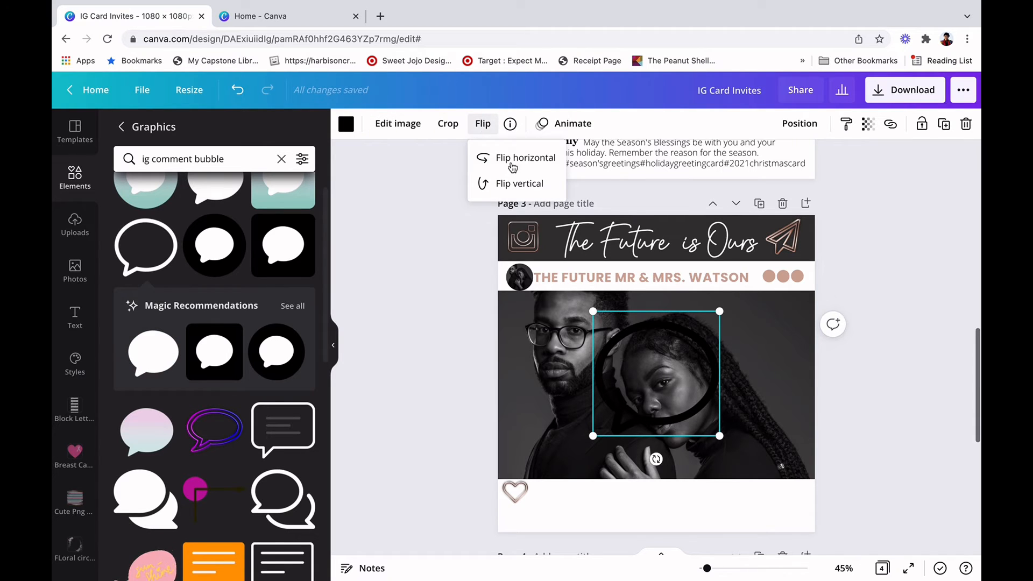
{"action": "left_click", "coordinate": [512, 162]}
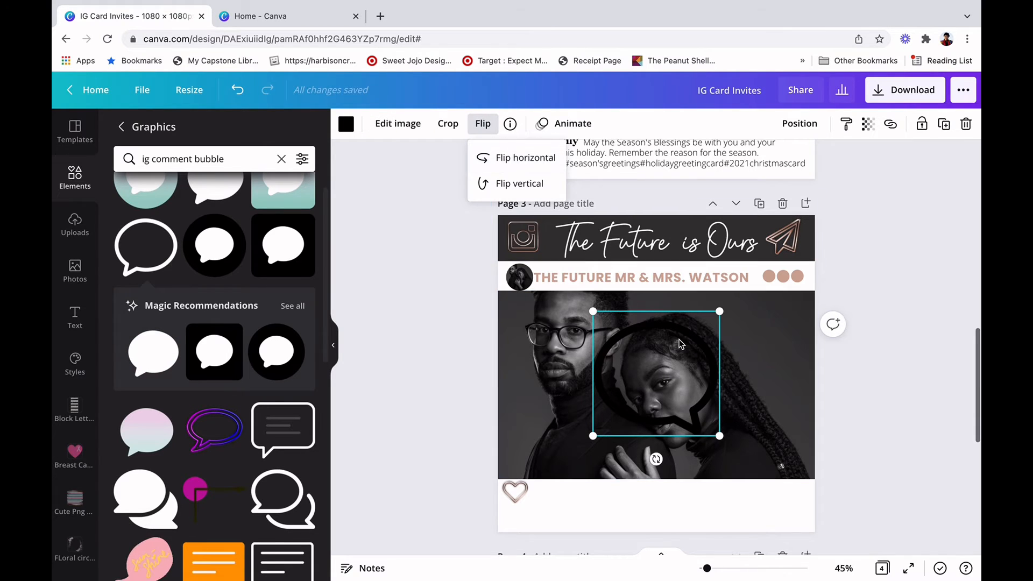
{"action": "left_click_drag", "start_coordinate": [721, 436], "coordinate": [615, 334]}
{"action": "left_click_drag", "start_coordinate": [575, 482], "coordinate": [555, 511]}
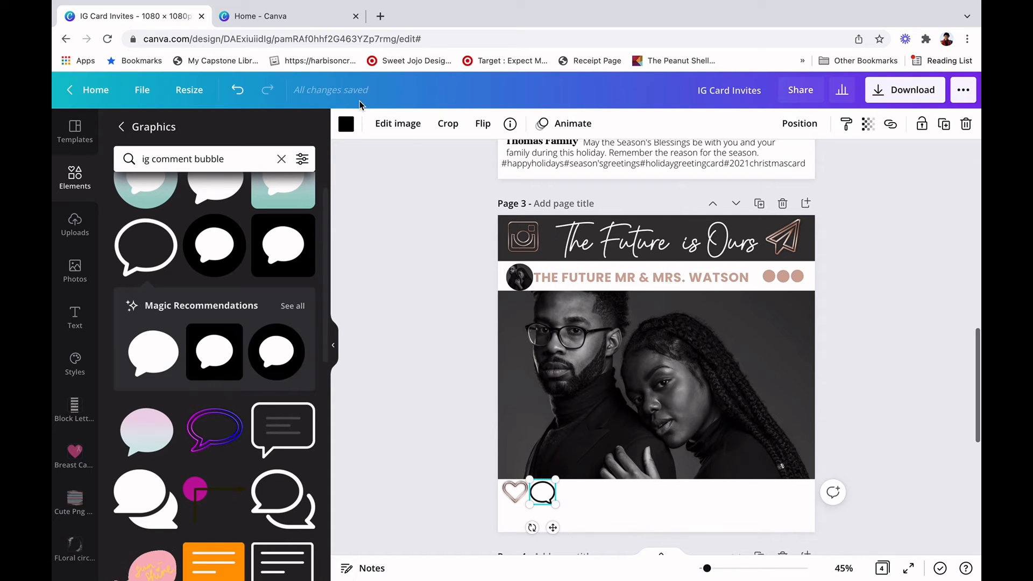
Give the speech bubble the tan swatch from Photo Colors.
{"action": "left_click", "coordinate": [346, 123]}
{"action": "scroll", "coordinate": [276, 386], "scroll_direction": "down", "scroll_amount": 3}
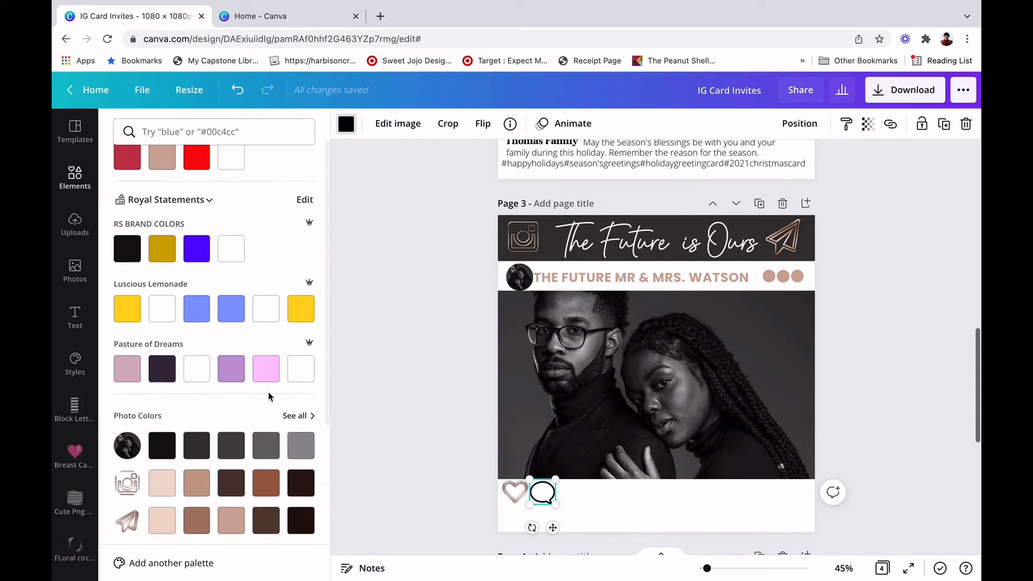
{"action": "left_click", "coordinate": [162, 473]}
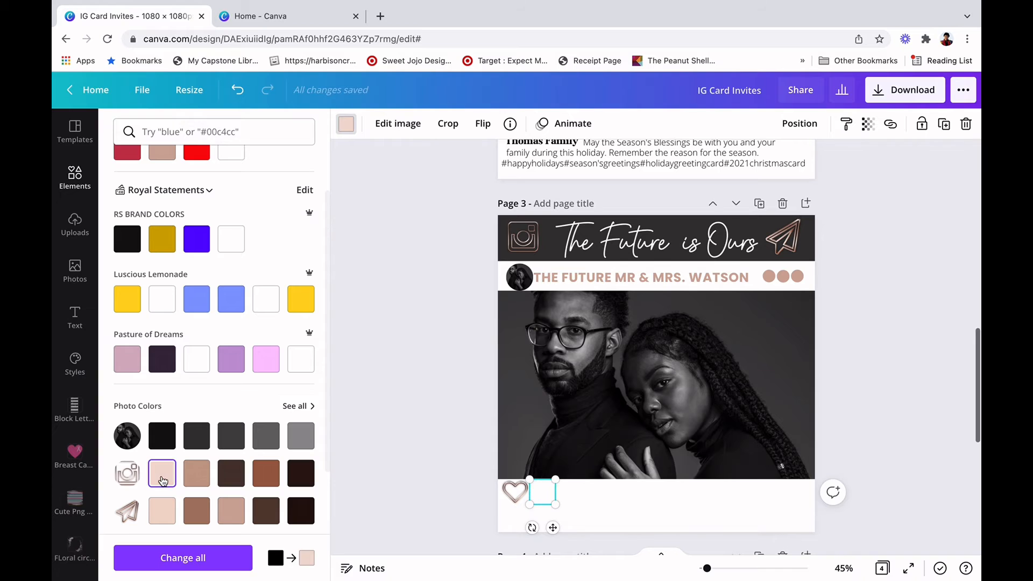
{"action": "left_click", "coordinate": [197, 478]}
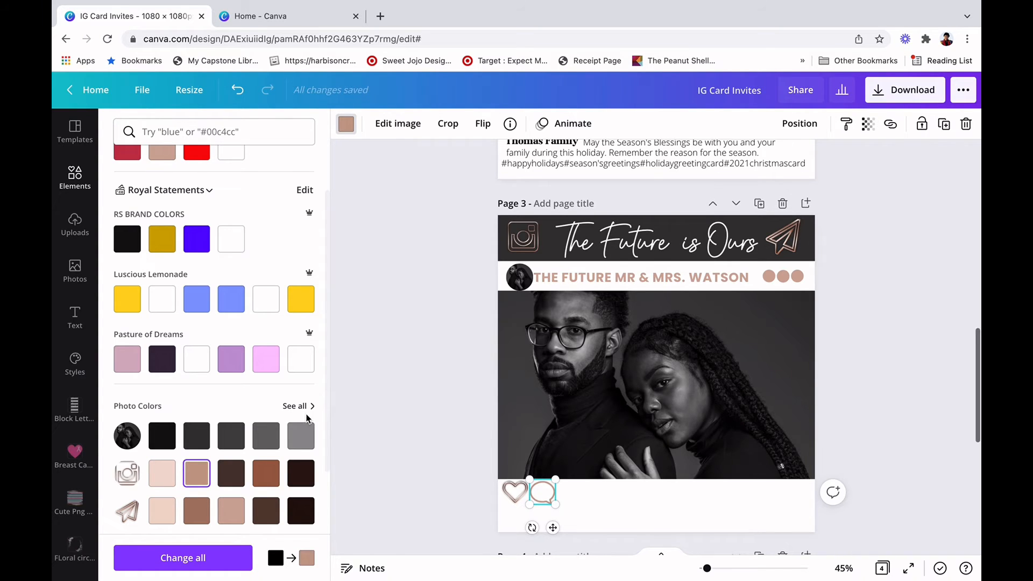
{"action": "left_click", "coordinate": [411, 391]}
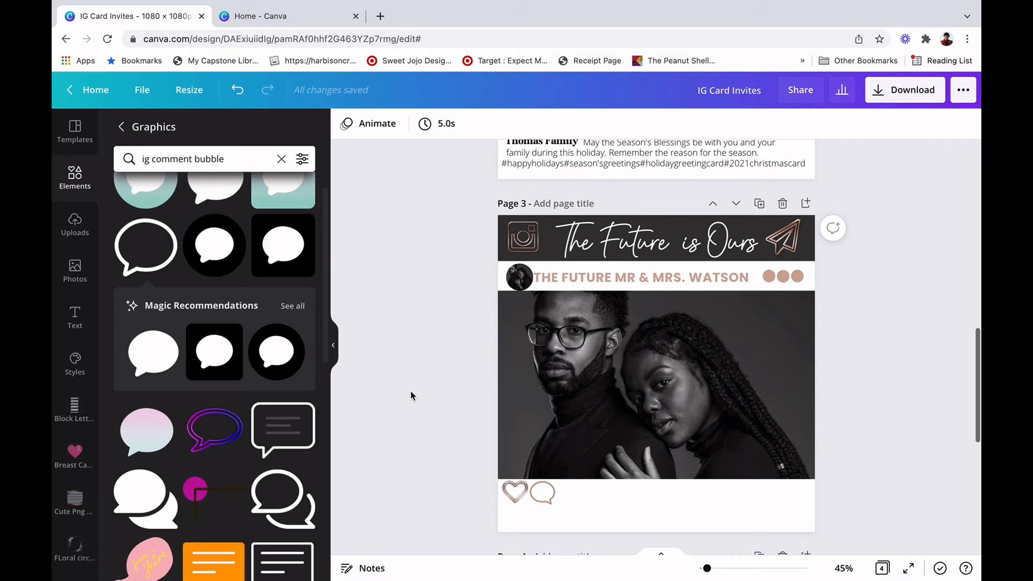
Duplicate the title-bar paper plane, place the copy beside the speech bubble, and select it with the heart.
{"action": "scroll", "coordinate": [412, 396], "scroll_direction": "up", "scroll_amount": 3}
{"action": "scroll", "coordinate": [411, 396], "scroll_direction": "down", "scroll_amount": 2}
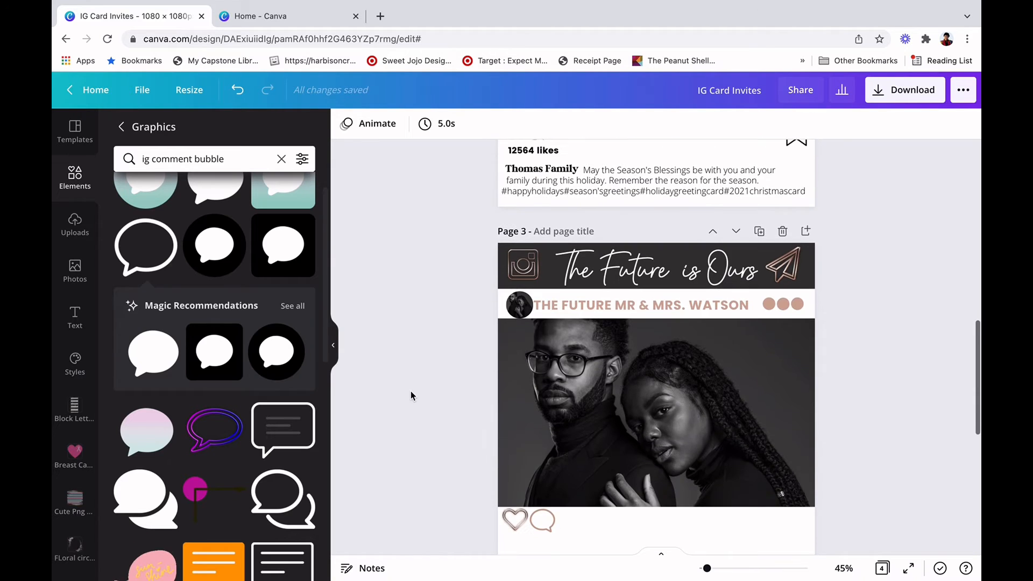
{"action": "left_click", "coordinate": [786, 265]}
{"action": "left_click", "coordinate": [944, 127]}
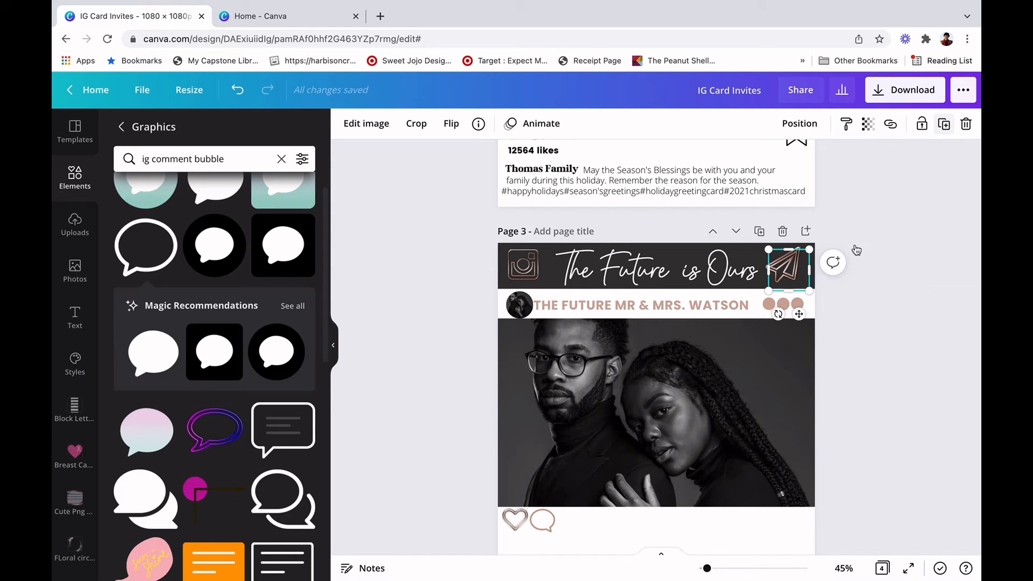
{"action": "left_click_drag", "start_coordinate": [657, 418], "coordinate": [570, 528]}
{"action": "left_click", "coordinate": [859, 356]}
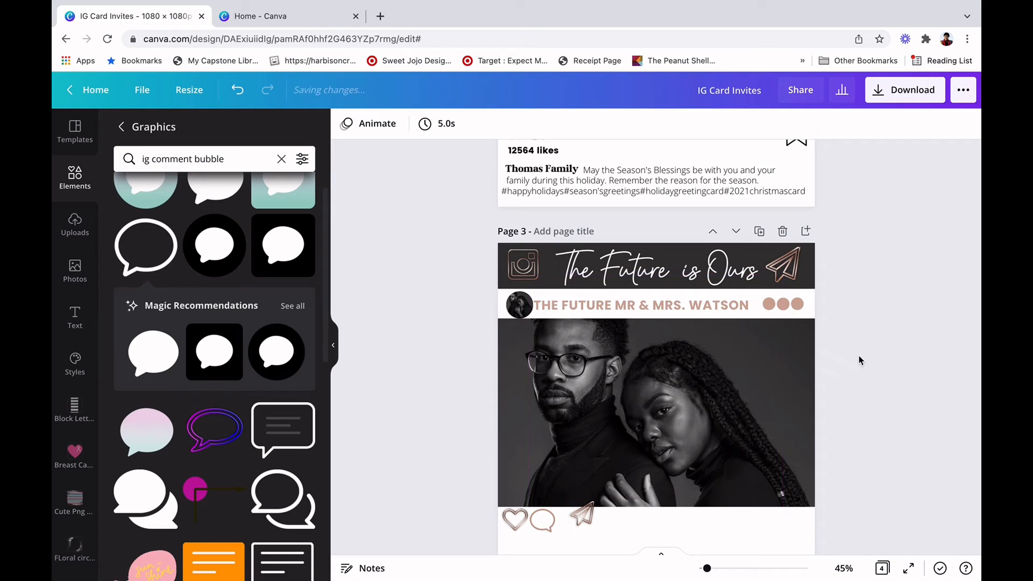
{"action": "left_click_drag", "start_coordinate": [573, 526], "coordinate": [569, 527]}
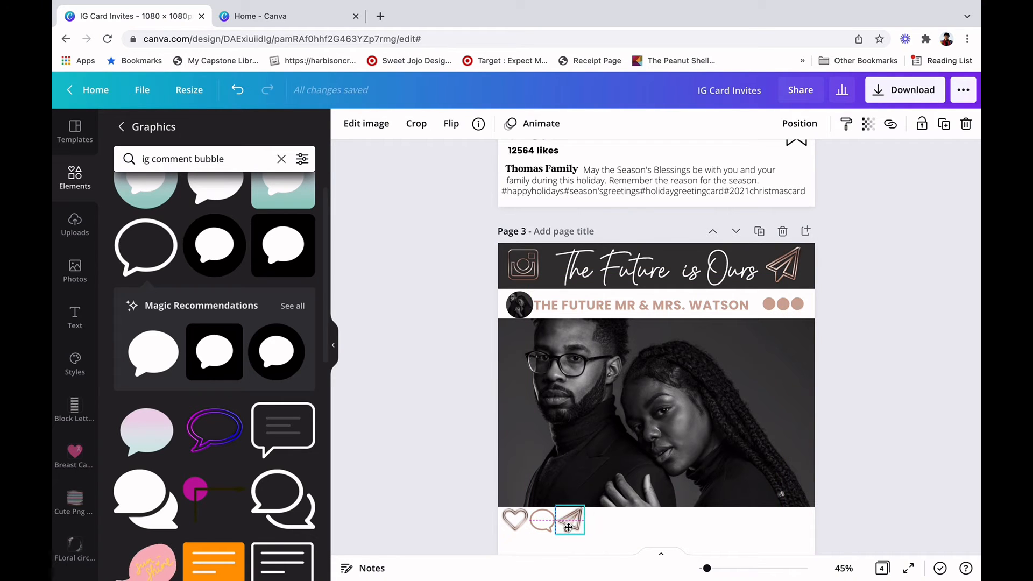
{"action": "left_click", "coordinate": [860, 393]}
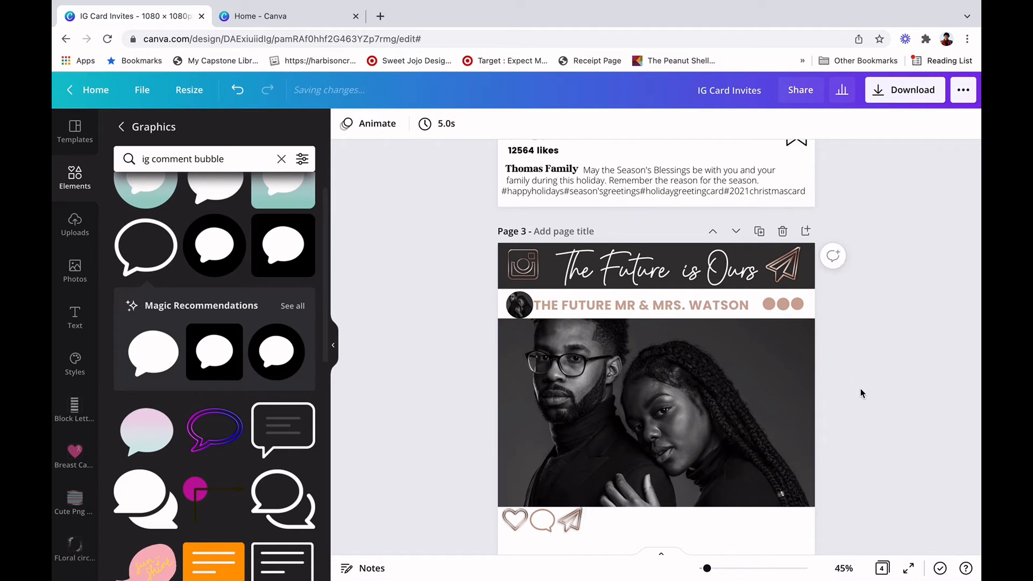
{"action": "left_click", "coordinate": [520, 523]}
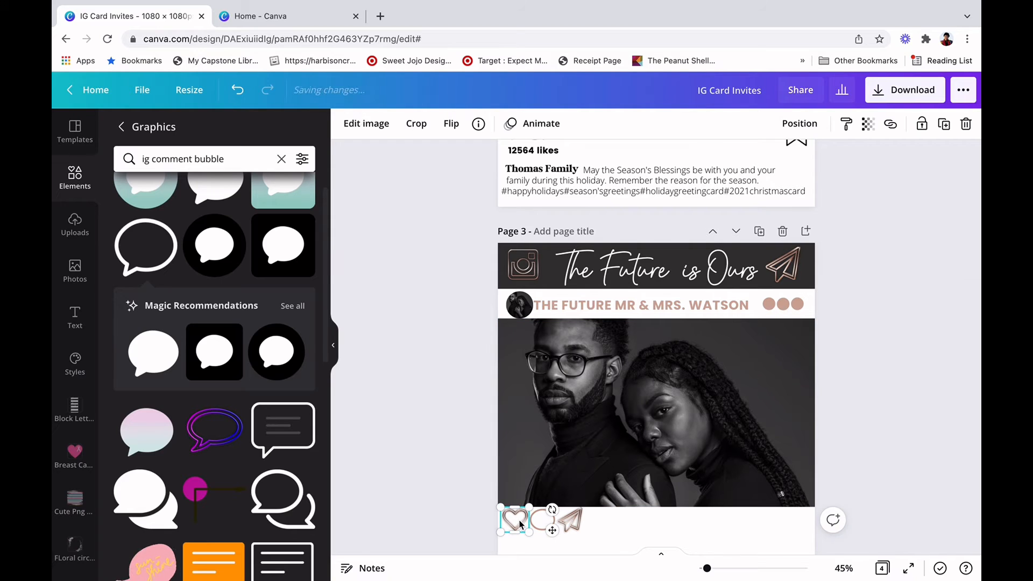
{"action": "left_click", "coordinate": [572, 525], "text": "shift"}
Group the heart, bubble and paper plane with Cmd+G, nudge the group, and clear the graphics search.
{"action": "left_click", "coordinate": [548, 524], "text": "shift"}
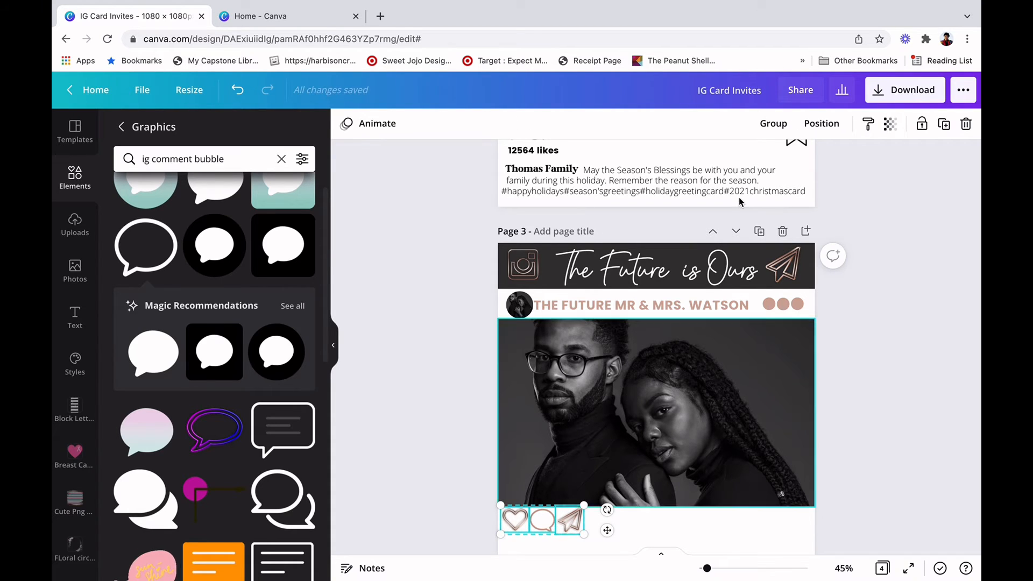
{"action": "key", "text": "super+g"}
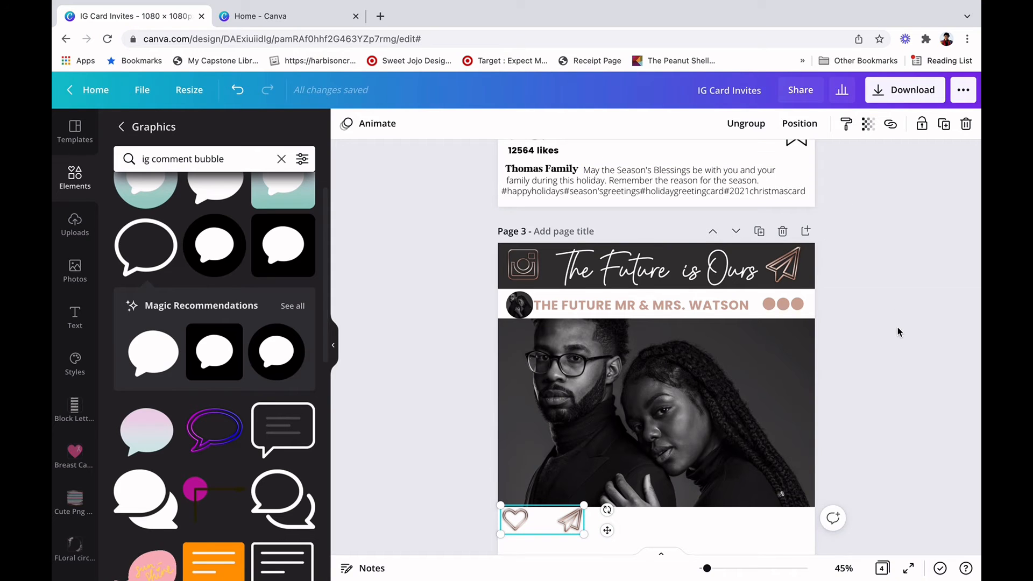
{"action": "mouse_move", "coordinate": [543, 526]}
{"action": "left_mouse_down"}
{"action": "mouse_move", "coordinate": [623, 447]}
{"action": "mouse_move", "coordinate": [576, 493]}
{"action": "mouse_move", "coordinate": [556, 533]}
{"action": "mouse_move", "coordinate": [545, 531]}
{"action": "left_mouse_up"}
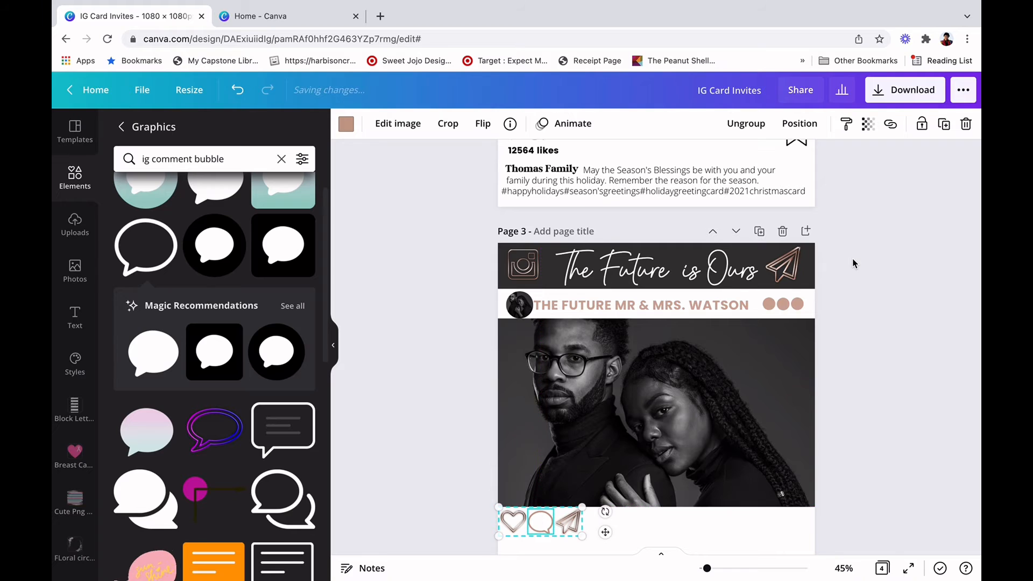
{"action": "left_click", "coordinate": [852, 258]}
{"action": "scroll", "coordinate": [852, 258], "scroll_direction": "up", "scroll_amount": 1}
{"action": "scroll", "coordinate": [853, 263], "scroll_direction": "down", "scroll_amount": 1}
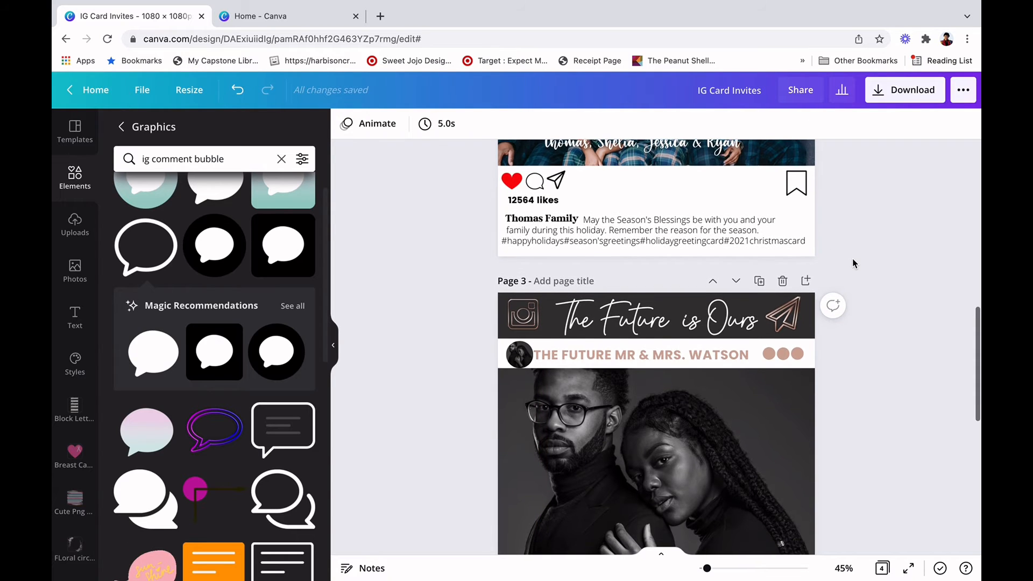
{"action": "left_click", "coordinate": [280, 157]}
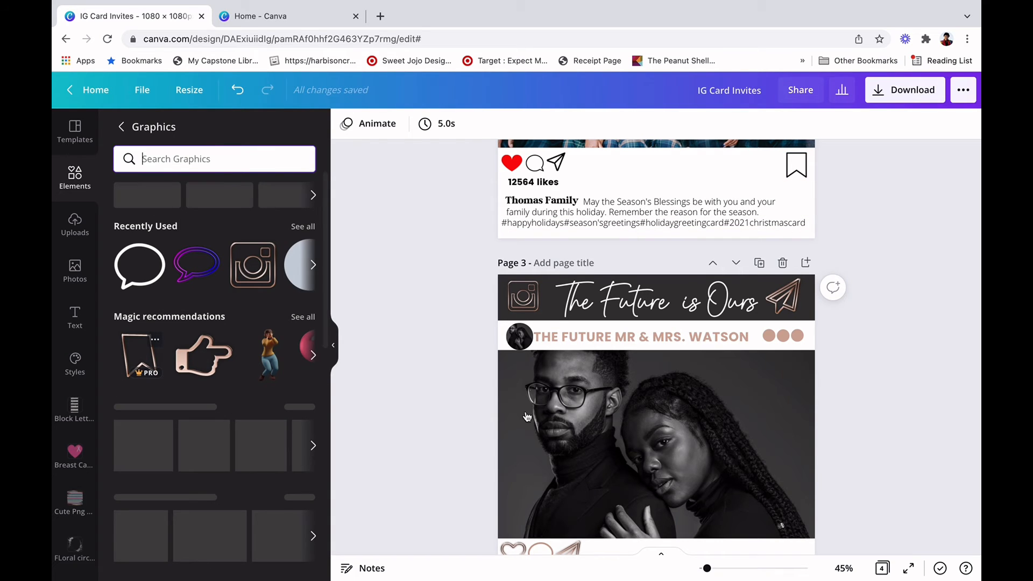
{"action": "scroll", "coordinate": [526, 416], "scroll_direction": "down", "scroll_amount": 2}
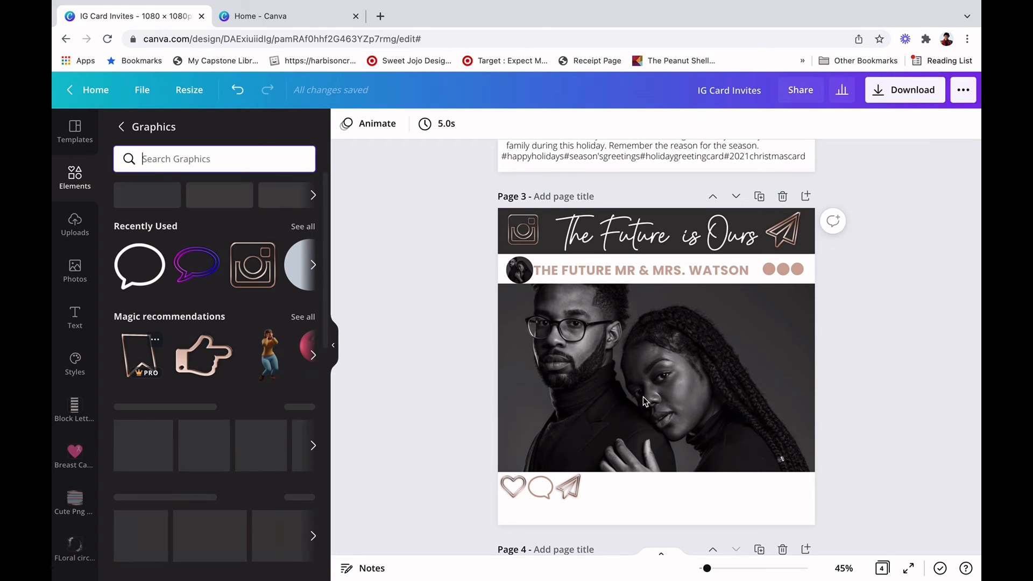
Shrink the newly added bookmark graphic and move it to Page 3's bottom-right corner.
{"action": "scroll", "coordinate": [644, 398], "scroll_direction": "up", "scroll_amount": 3}
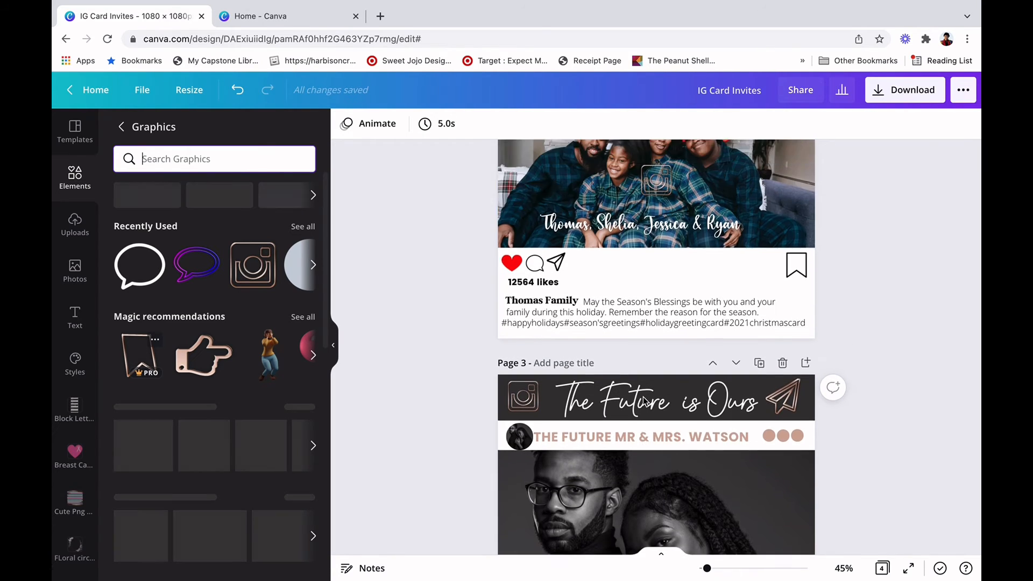
{"action": "scroll", "coordinate": [644, 398], "scroll_direction": "down", "scroll_amount": 3}
{"action": "scroll", "coordinate": [643, 397], "scroll_direction": "down", "scroll_amount": 1}
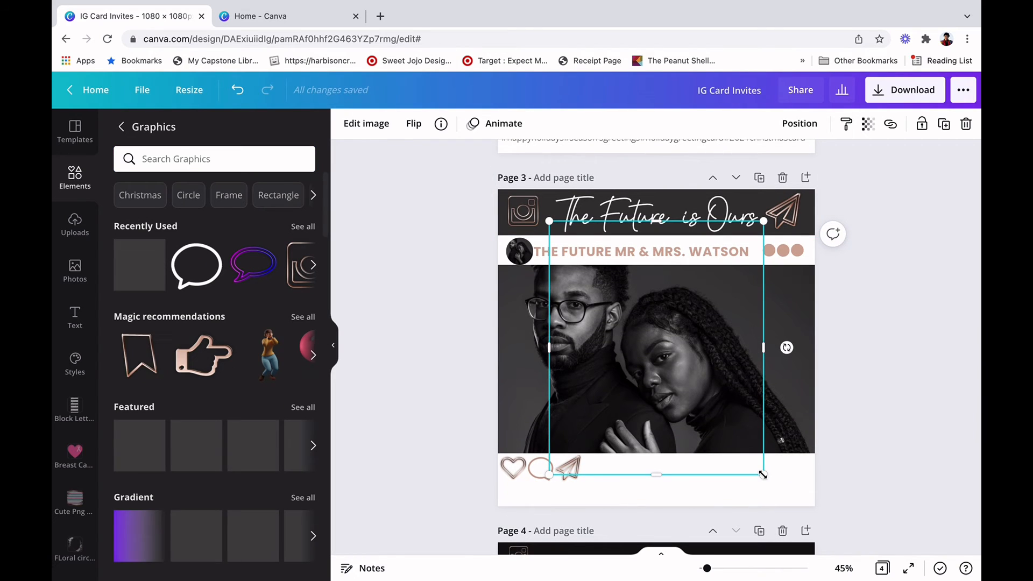
{"action": "left_click_drag", "start_coordinate": [654, 386], "coordinate": [590, 330]}
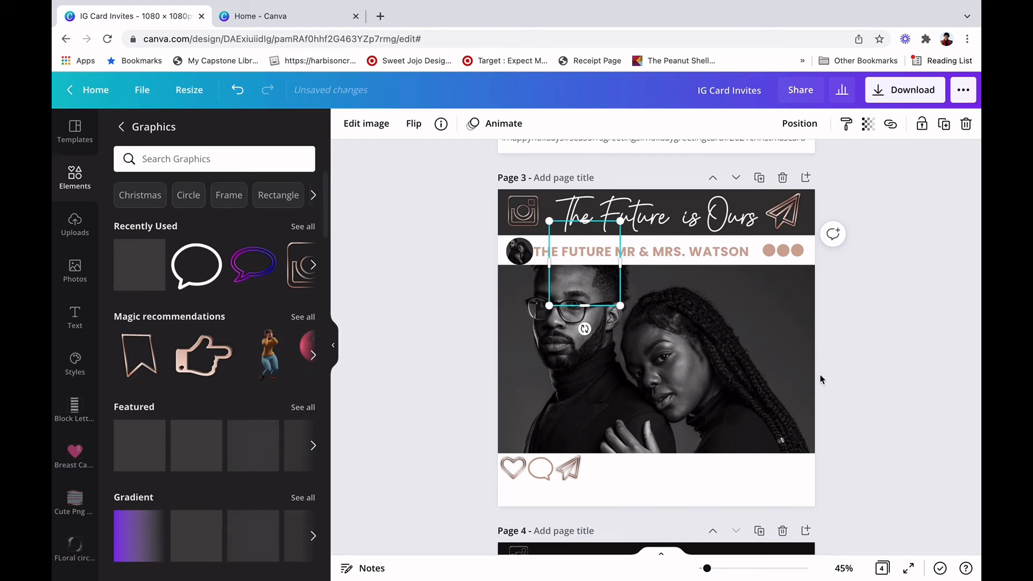
{"action": "left_click", "coordinate": [821, 380]}
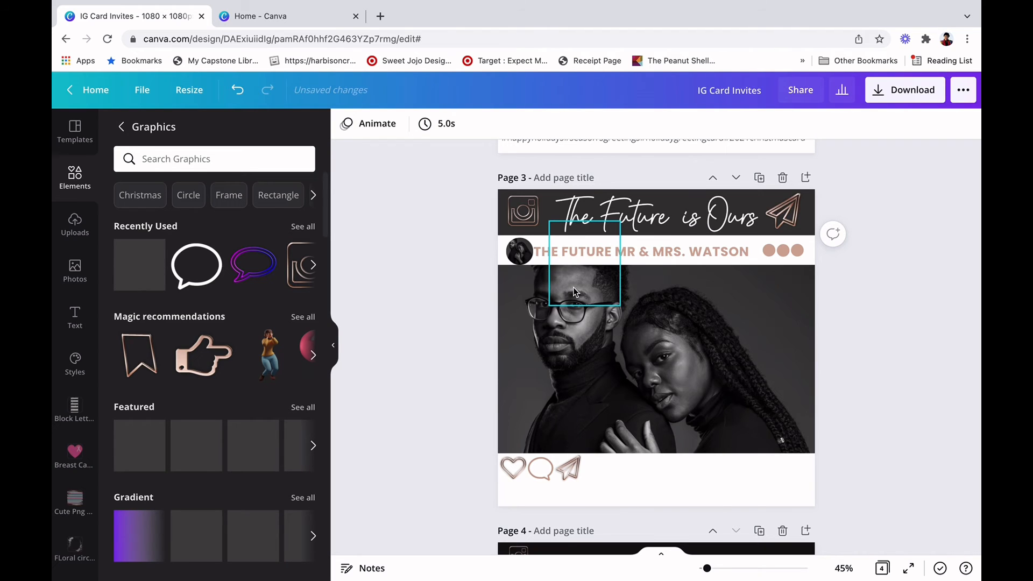
{"action": "left_click", "coordinate": [750, 464]}
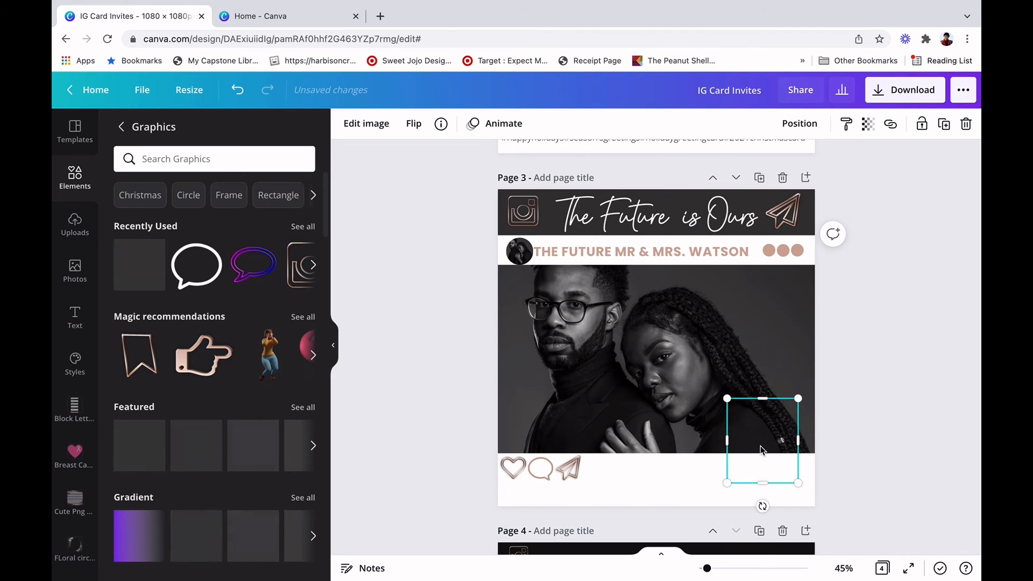
{"action": "left_click_drag", "start_coordinate": [798, 483], "coordinate": [765, 444]}
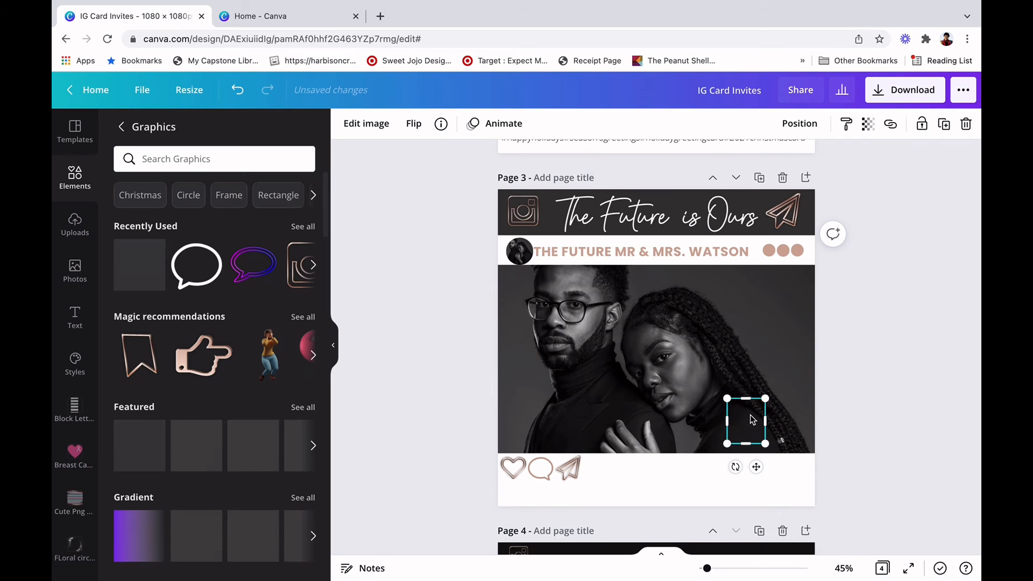
{"action": "left_click_drag", "start_coordinate": [756, 422], "coordinate": [788, 474]}
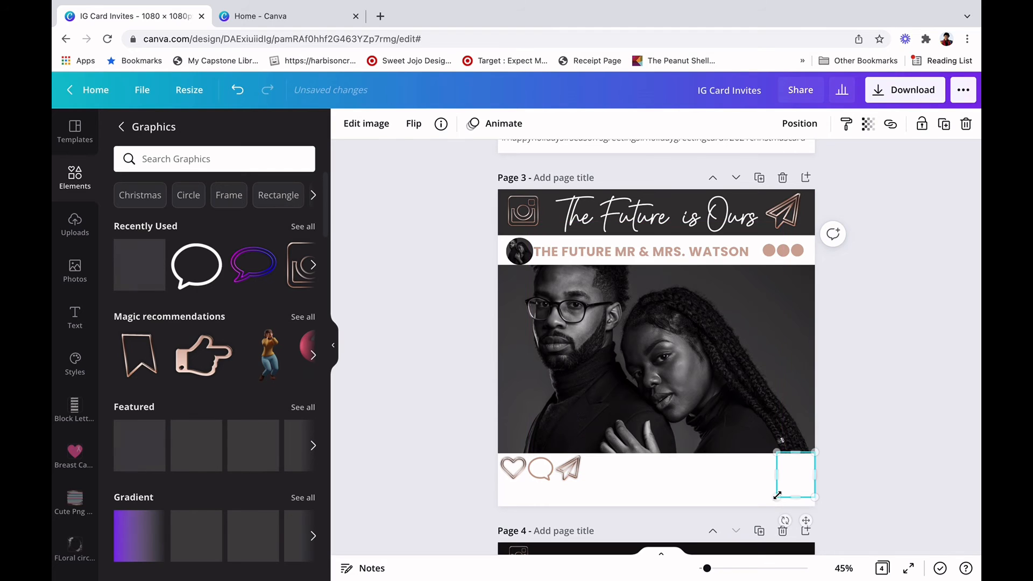
{"action": "left_click", "coordinate": [838, 402]}
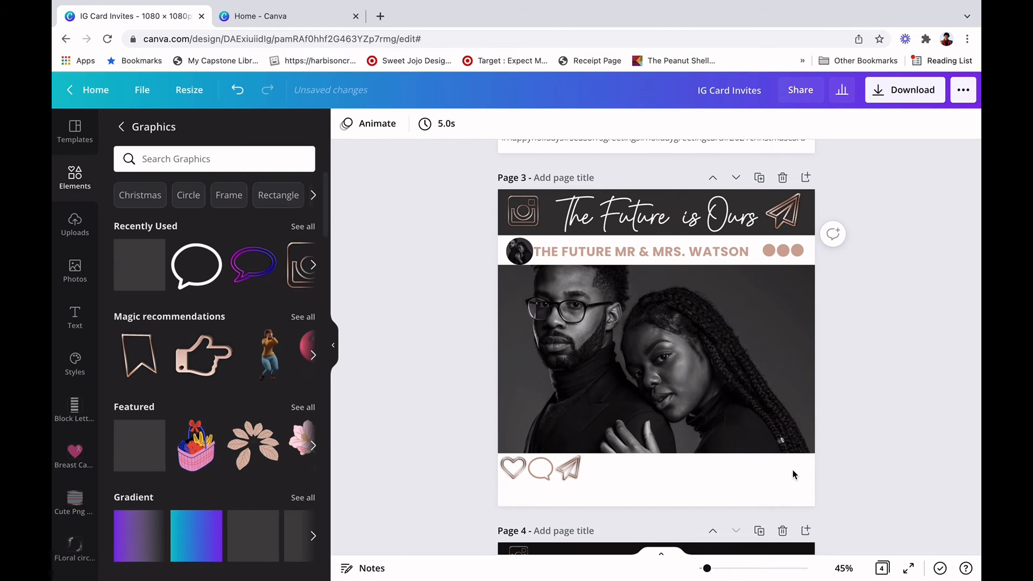
Restore the accidentally deleted bookmark and nudge it flush to the page's right edge.
{"action": "left_click", "coordinate": [780, 494]}
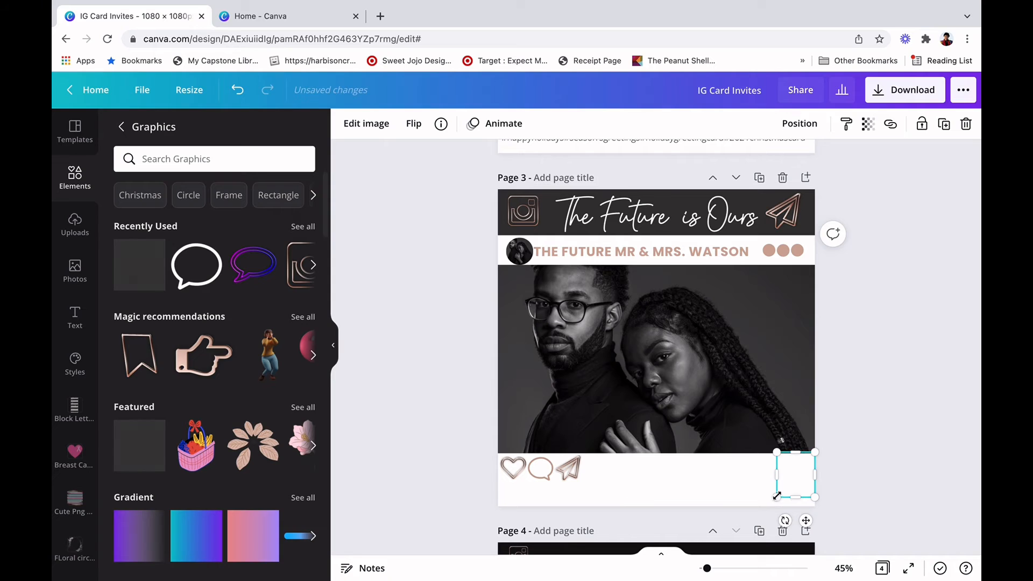
{"action": "key", "text": "Delete"}
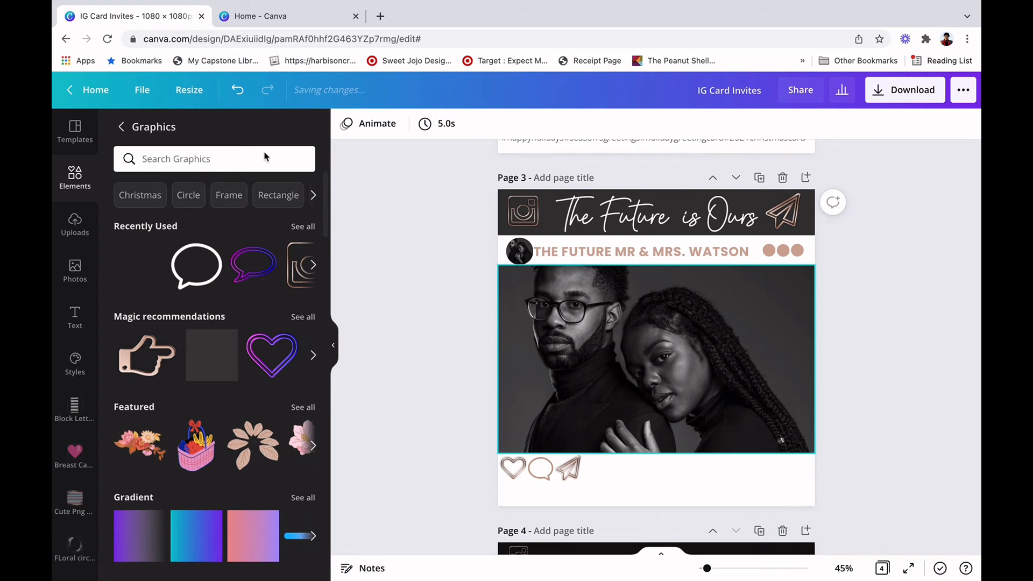
{"action": "left_click", "coordinate": [237, 90]}
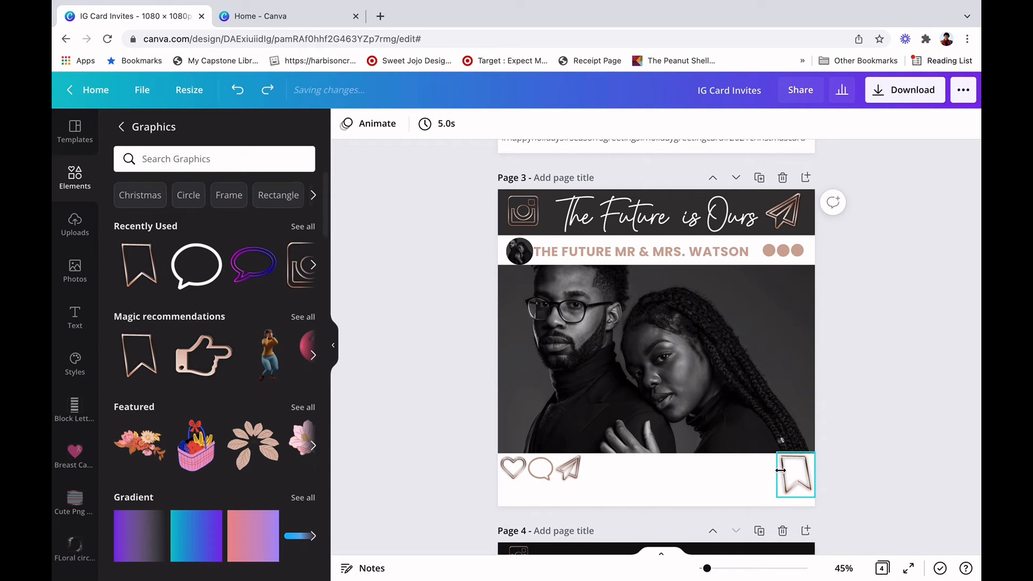
{"action": "mouse_move", "coordinate": [780, 470]}
{"action": "left_mouse_down"}
{"action": "mouse_move", "coordinate": [767, 474]}
{"action": "mouse_move", "coordinate": [769, 487]}
{"action": "mouse_move", "coordinate": [785, 471]}
{"action": "left_mouse_up"}
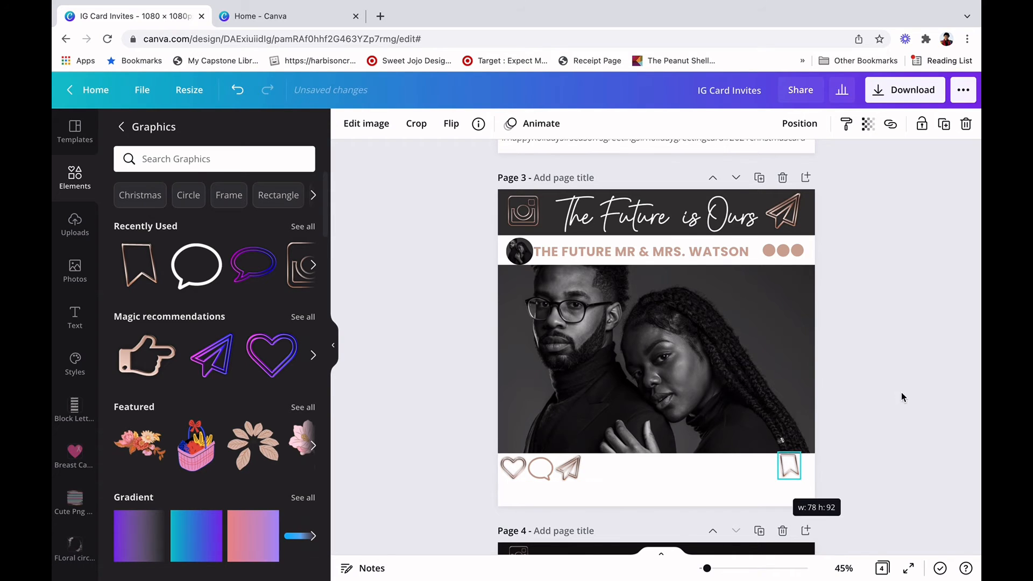
{"action": "left_click", "coordinate": [903, 397]}
{"action": "left_click", "coordinate": [795, 469]}
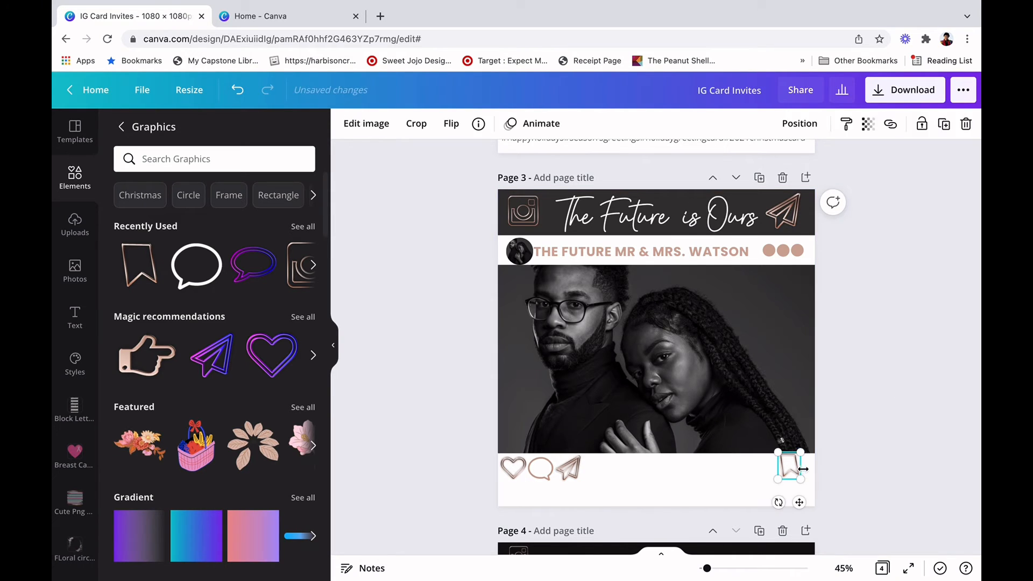
{"action": "left_click_drag", "start_coordinate": [803, 469], "coordinate": [805, 469]}
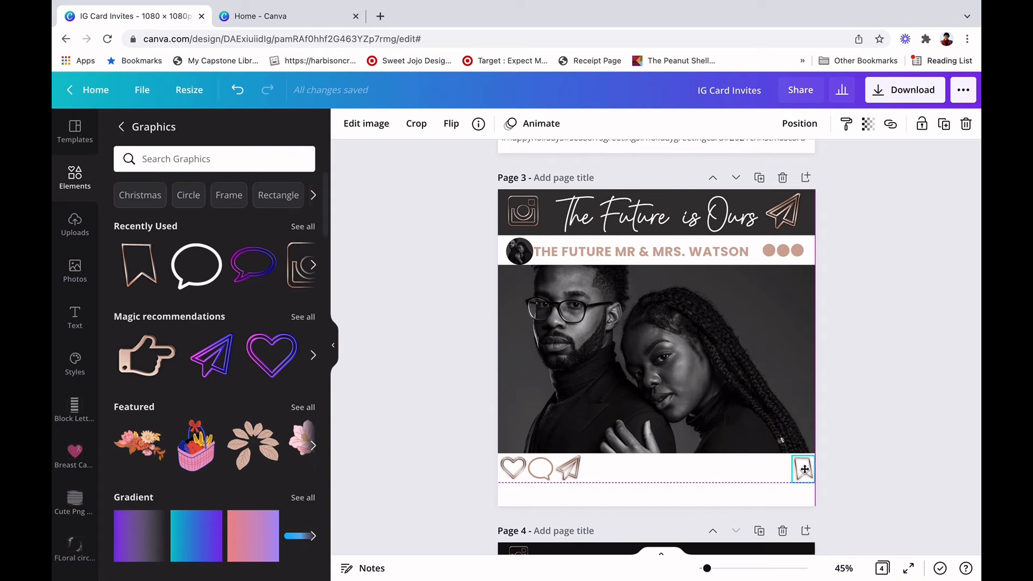
{"action": "left_click", "coordinate": [873, 387]}
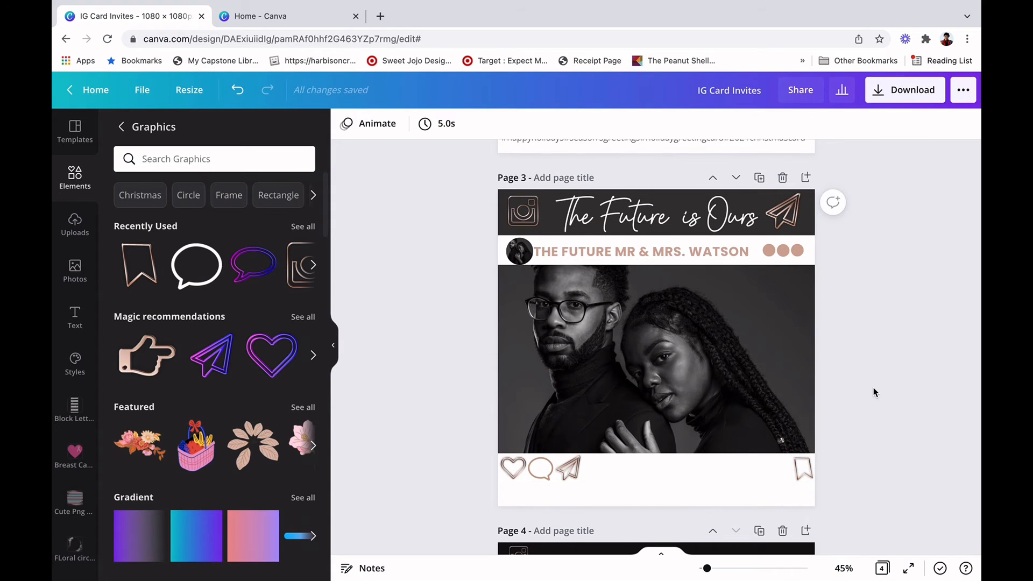
Shorten the couple photo slightly and raise the heart-bubble-plane icons and bookmark to sit beneath it.
{"action": "left_click", "coordinate": [747, 359]}
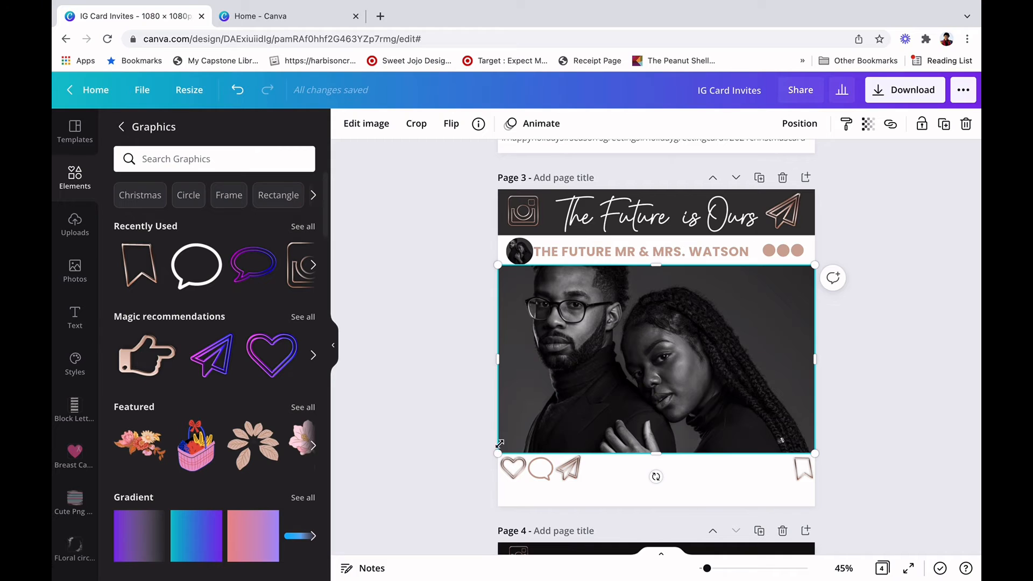
{"action": "left_click_drag", "start_coordinate": [659, 443], "coordinate": [659, 442]}
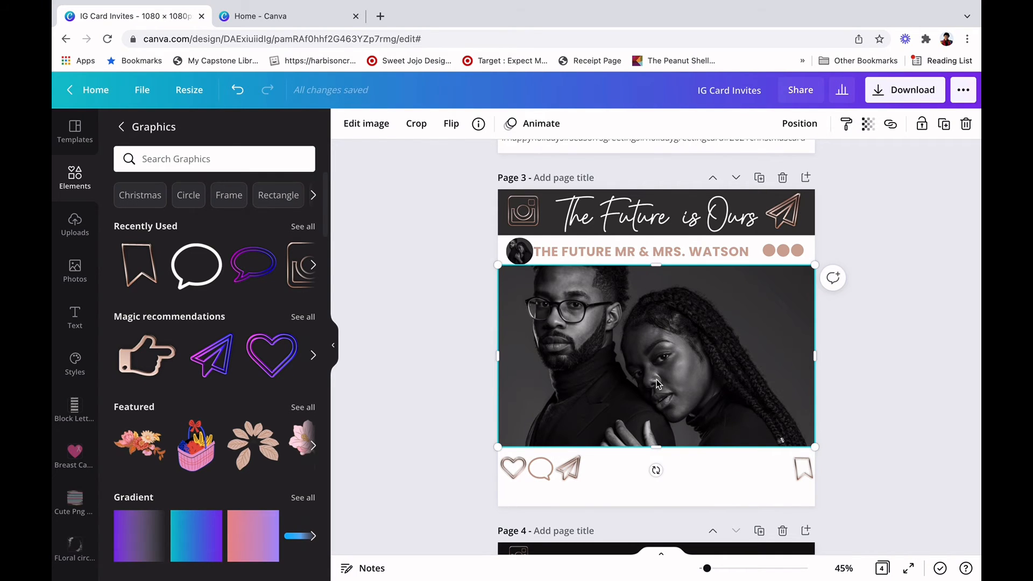
{"action": "left_click", "coordinate": [527, 470]}
{"action": "left_click_drag", "start_coordinate": [527, 470], "coordinate": [531, 460]}
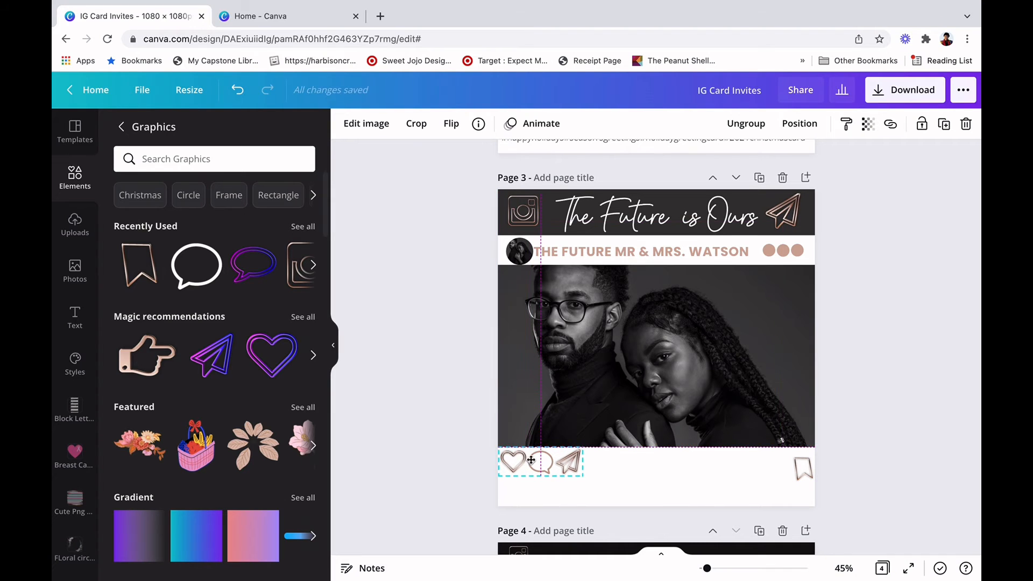
{"action": "left_click", "coordinate": [803, 468]}
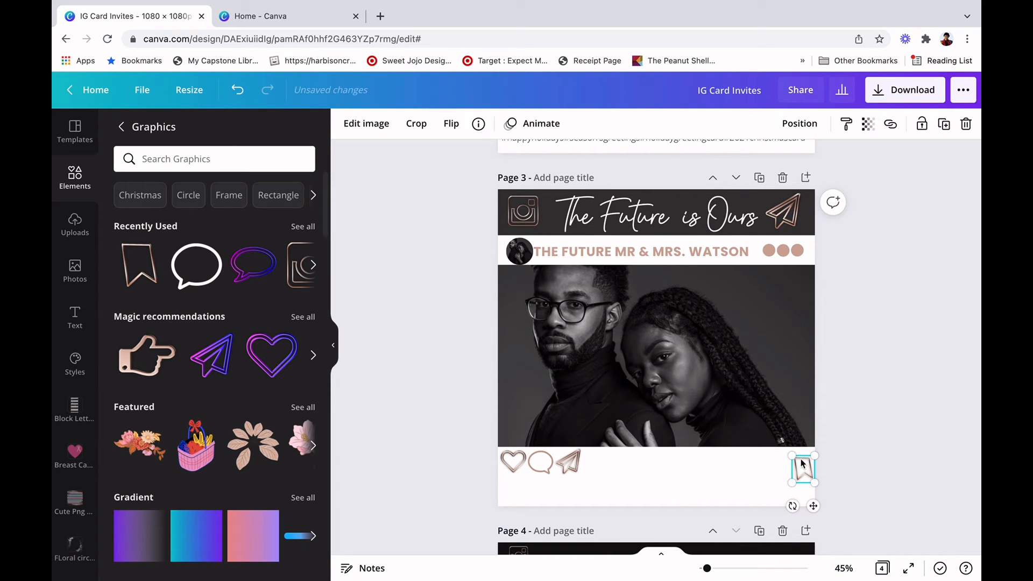
{"action": "left_click_drag", "start_coordinate": [799, 455], "coordinate": [809, 439]}
{"action": "left_click", "coordinate": [865, 354]}
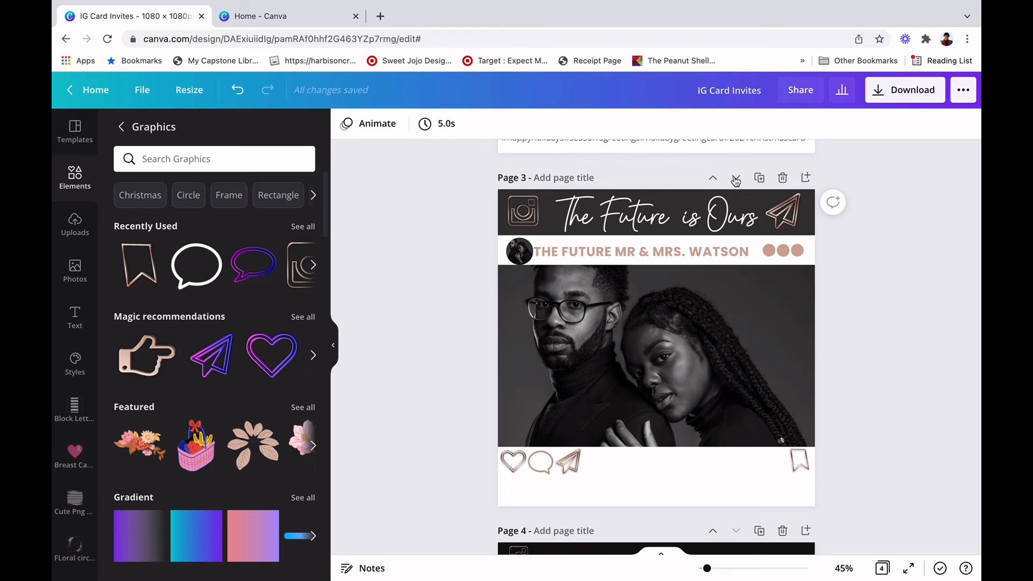
Slim the black top banner, shrink its paper-plane graphic, and scale 'The Future is Ours' to 50.3.
{"action": "left_click", "coordinate": [745, 195]}
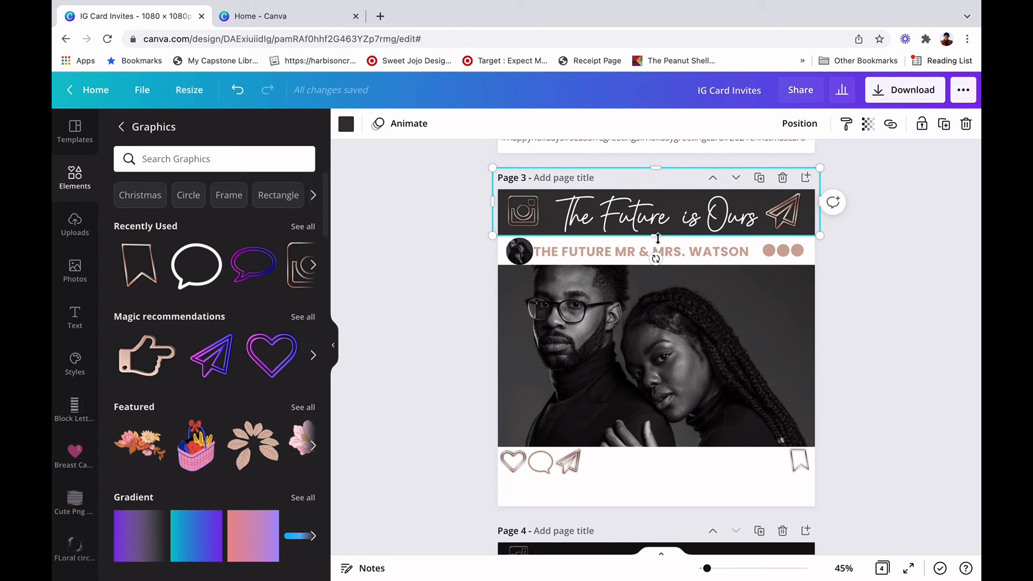
{"action": "mouse_move", "coordinate": [658, 230]}
{"action": "left_mouse_down"}
{"action": "mouse_move", "coordinate": [658, 240]}
{"action": "mouse_move", "coordinate": [658, 221]}
{"action": "left_mouse_up"}
{"action": "left_click", "coordinate": [913, 217]}
{"action": "left_click", "coordinate": [782, 211]}
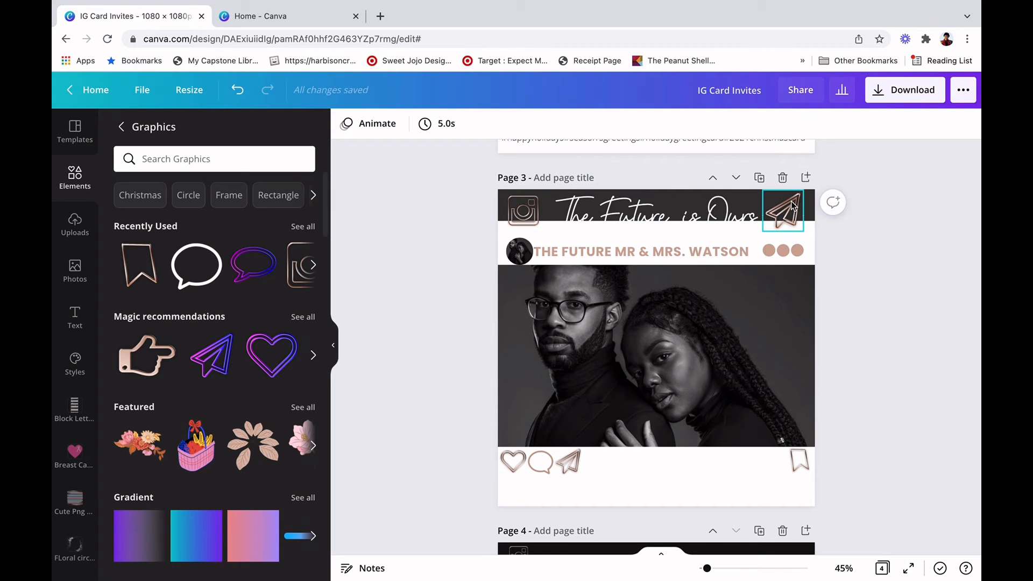
{"action": "left_click_drag", "start_coordinate": [769, 216], "coordinate": [783, 202]}
{"action": "left_click", "coordinate": [887, 251]}
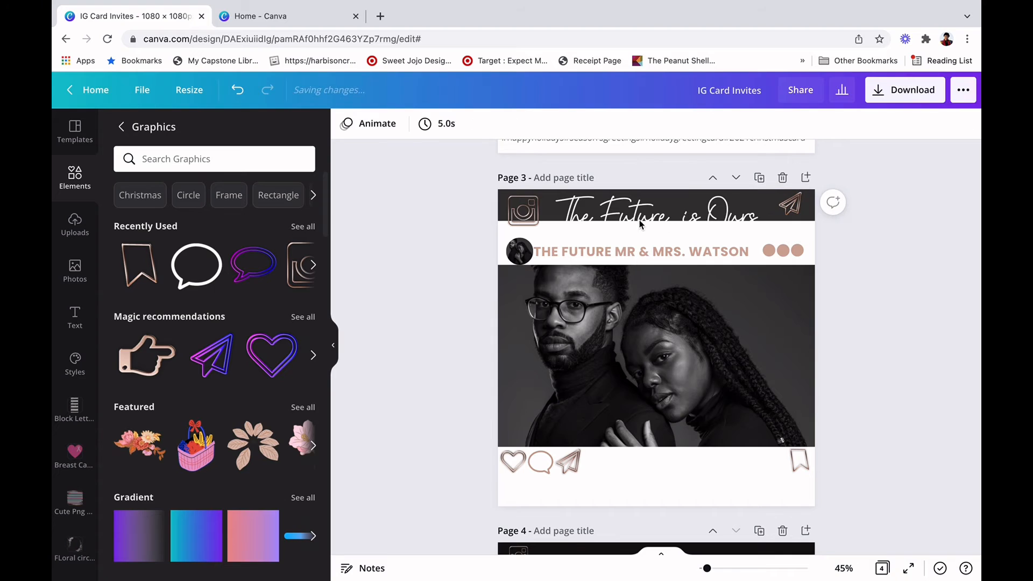
{"action": "left_click", "coordinate": [558, 208]}
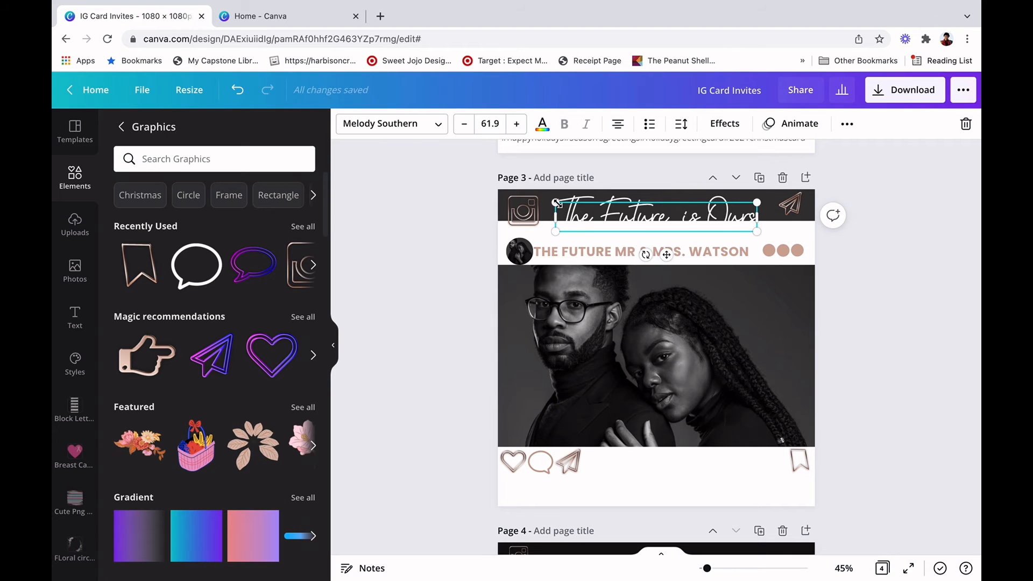
{"action": "left_click_drag", "start_coordinate": [555, 202], "coordinate": [648, 207]}
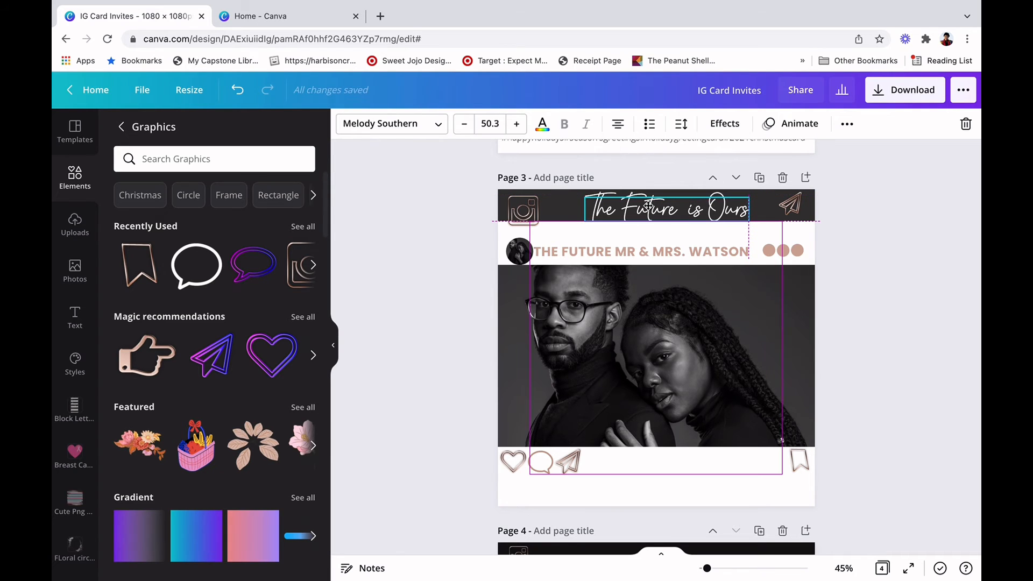
Shrink the banner's Instagram icon to 80×80.
{"action": "left_click", "coordinate": [524, 212]}
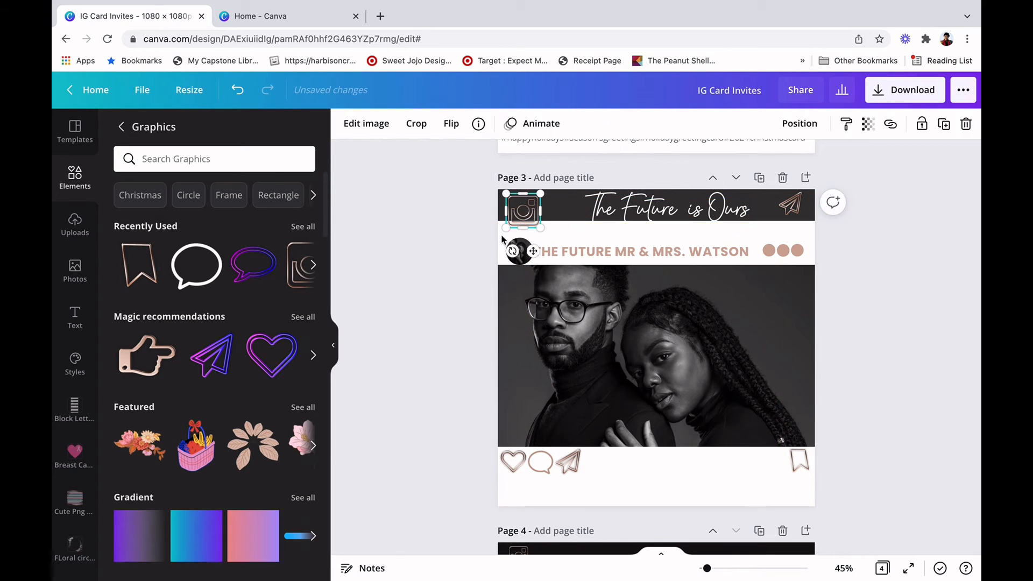
{"action": "left_click", "coordinate": [448, 259]}
{"action": "left_click", "coordinate": [539, 223]}
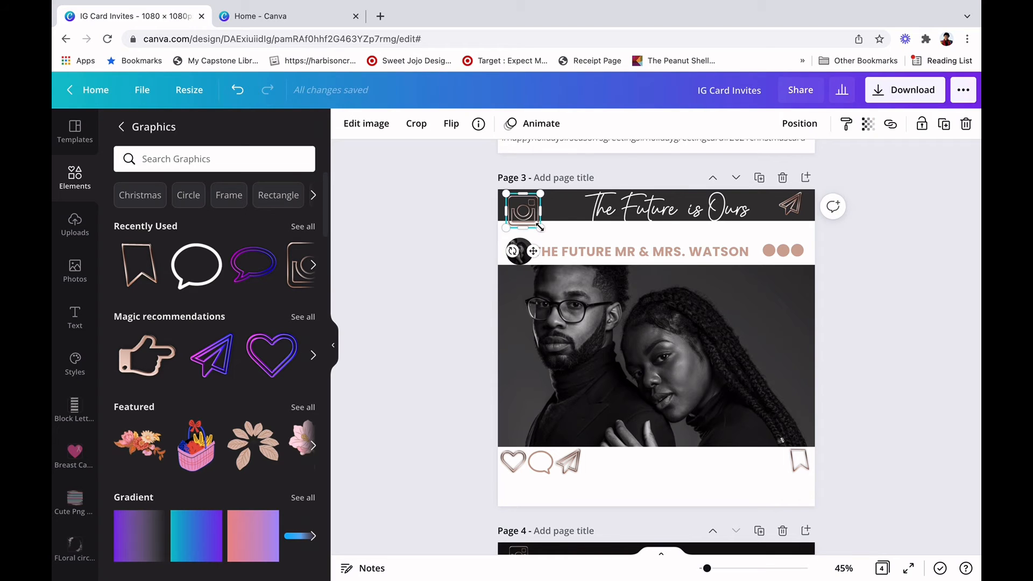
{"action": "left_click_drag", "start_coordinate": [530, 216], "coordinate": [526, 213]}
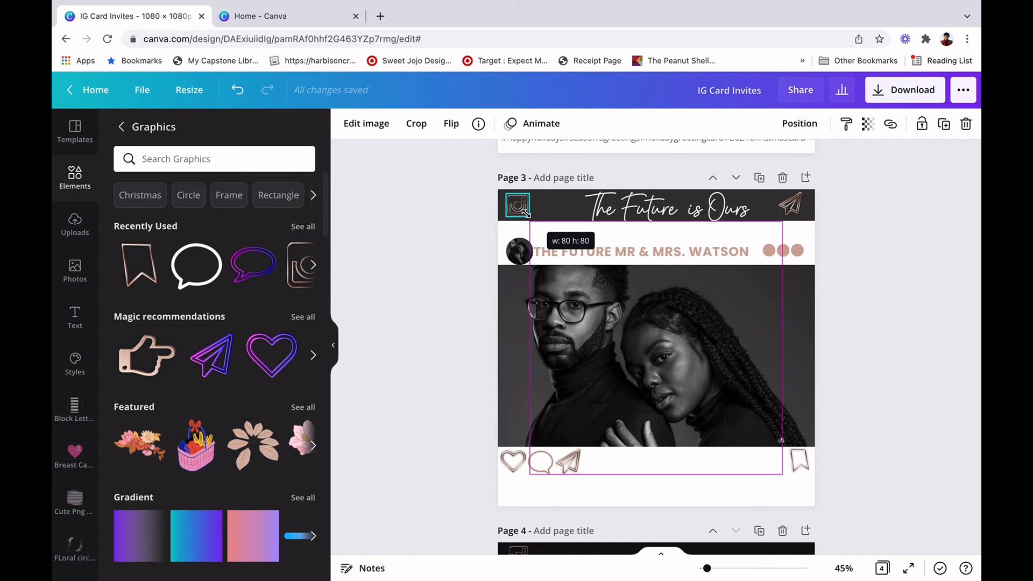
{"action": "left_click", "coordinate": [888, 224]}
Shift 'The Future is Ours' left and move the round profile photo to the band's top-left corner.
{"action": "left_click", "coordinate": [713, 212]}
{"action": "mouse_move", "coordinate": [713, 212]}
{"action": "left_mouse_down"}
{"action": "mouse_move", "coordinate": [688, 212]}
{"action": "mouse_move", "coordinate": [702, 209]}
{"action": "left_mouse_up"}
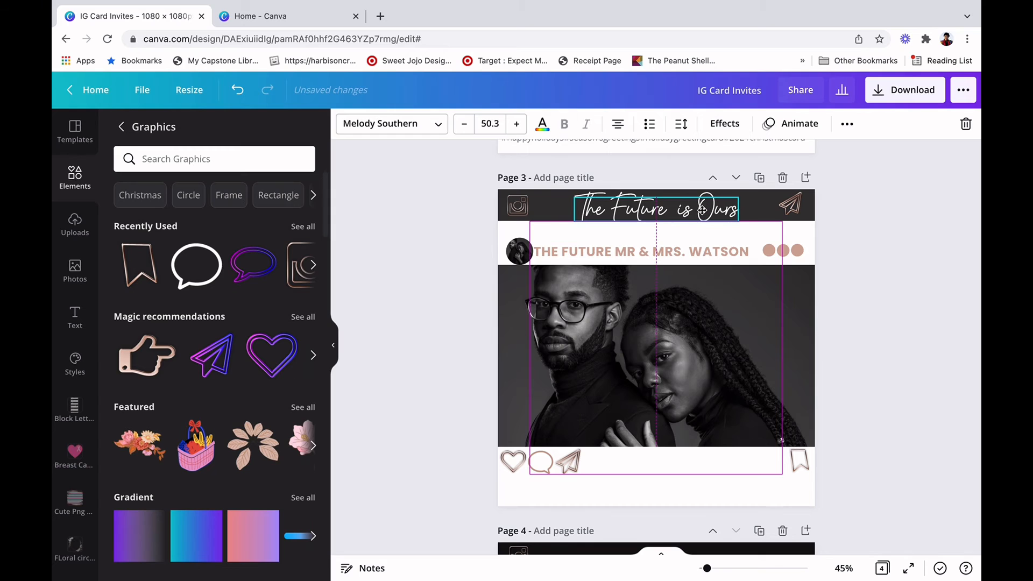
{"action": "left_click", "coordinate": [865, 272]}
{"action": "left_click", "coordinate": [523, 255]}
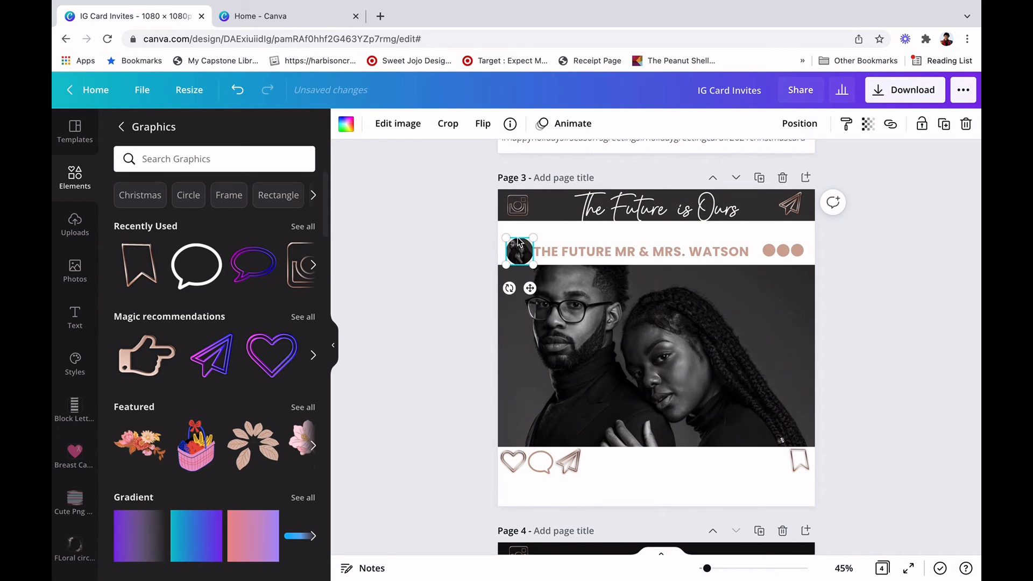
{"action": "left_click_drag", "start_coordinate": [518, 238], "coordinate": [513, 223]}
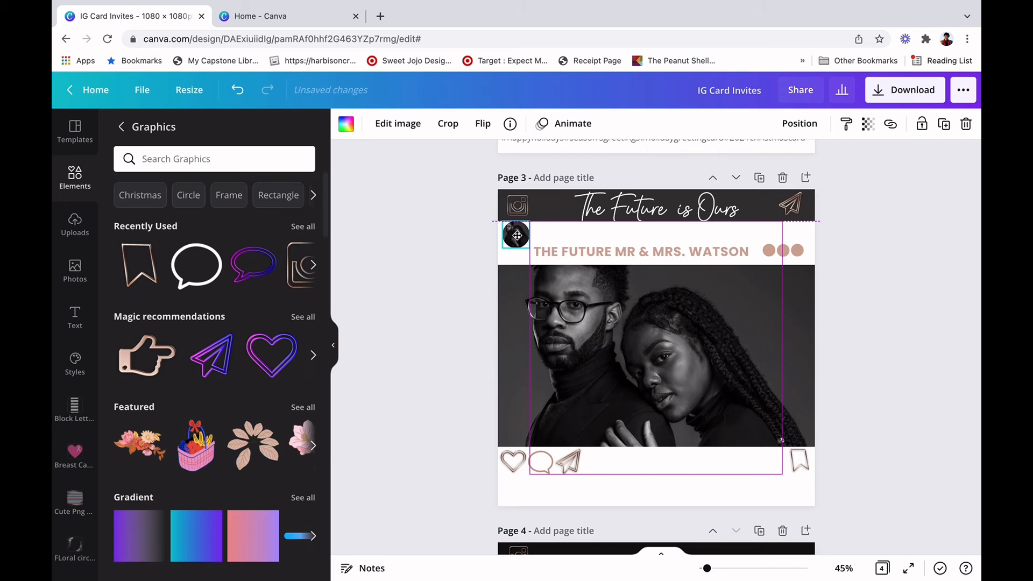
Raise the couple name title and the three-dot group slightly, dots beside WATSON.
{"action": "left_click", "coordinate": [685, 252]}
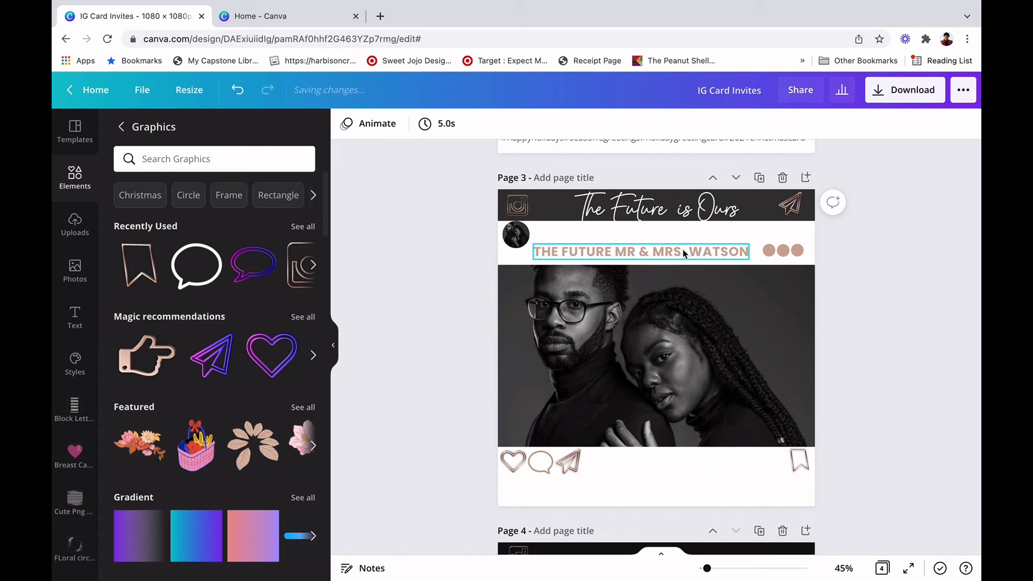
{"action": "left_click_drag", "start_coordinate": [685, 244], "coordinate": [702, 233]}
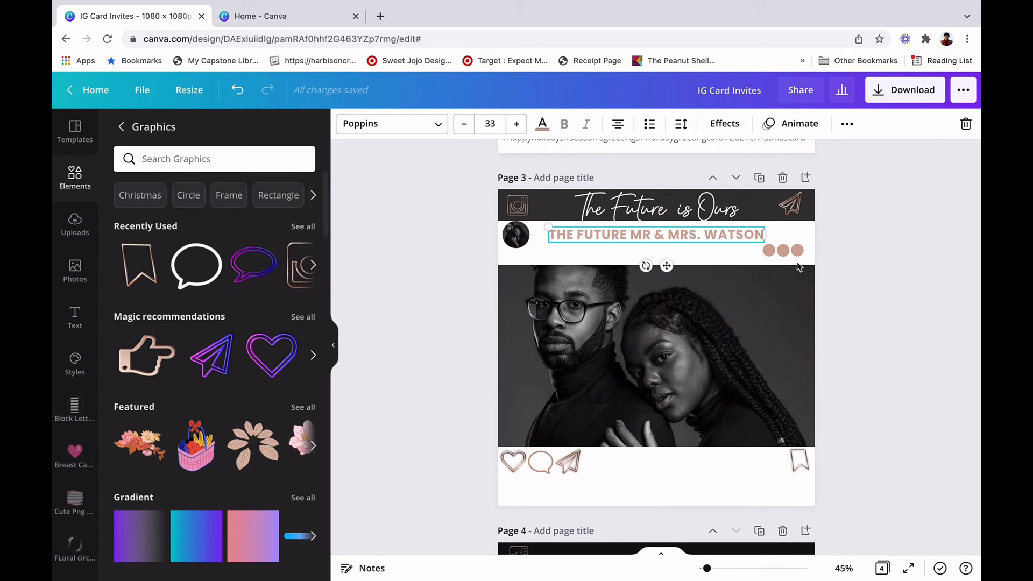
{"action": "left_click", "coordinate": [789, 250]}
{"action": "left_click_drag", "start_coordinate": [790, 248], "coordinate": [798, 235]}
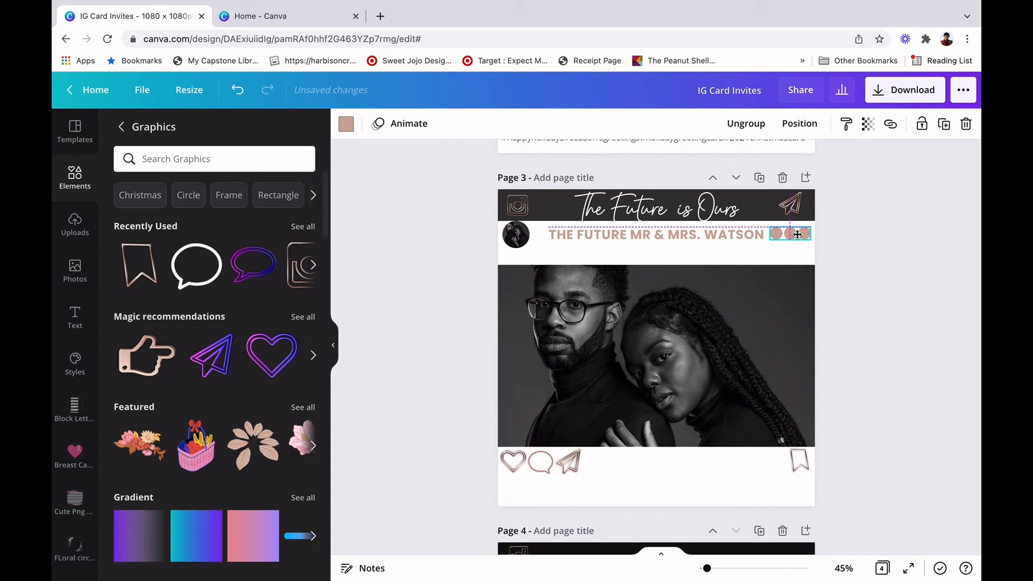
Lift the couple photo, heart-comment-plane icons and bookmark so they line up beneath the name.
{"action": "left_click_drag", "start_coordinate": [695, 353], "coordinate": [695, 336]}
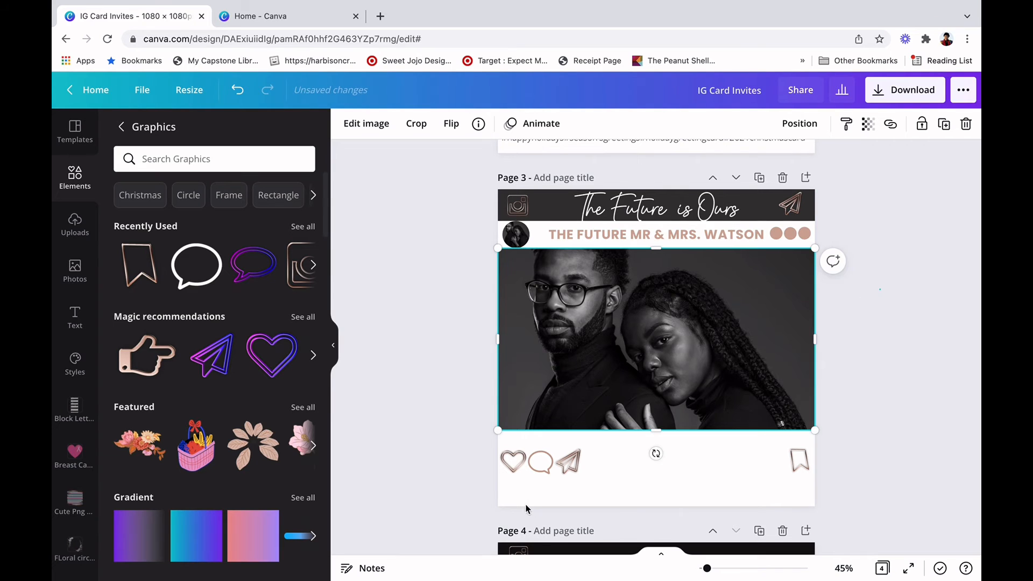
{"action": "left_click_drag", "start_coordinate": [540, 457], "coordinate": [540, 445]}
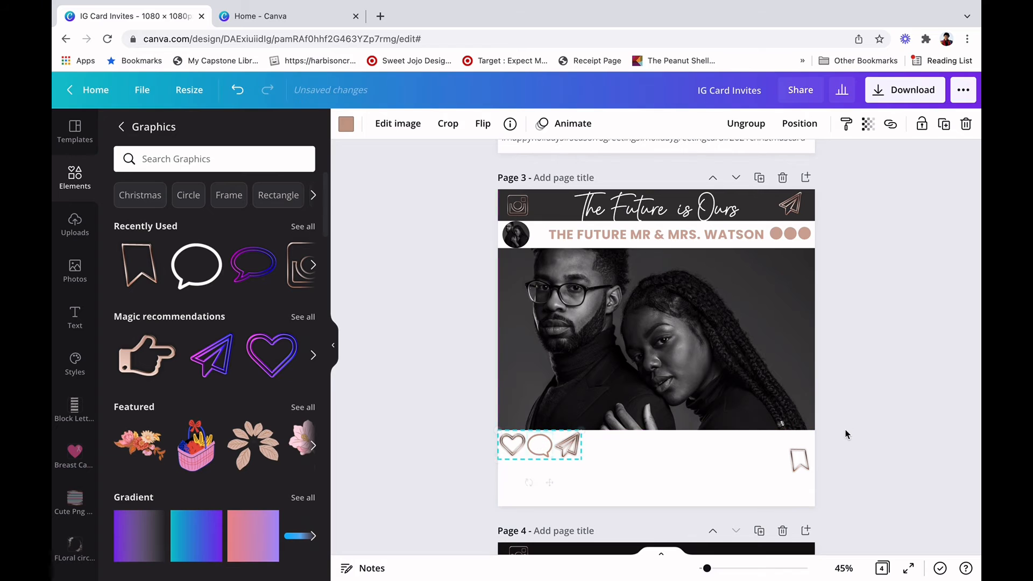
{"action": "left_click", "coordinate": [802, 459]}
{"action": "left_click_drag", "start_coordinate": [801, 448], "coordinate": [800, 445]}
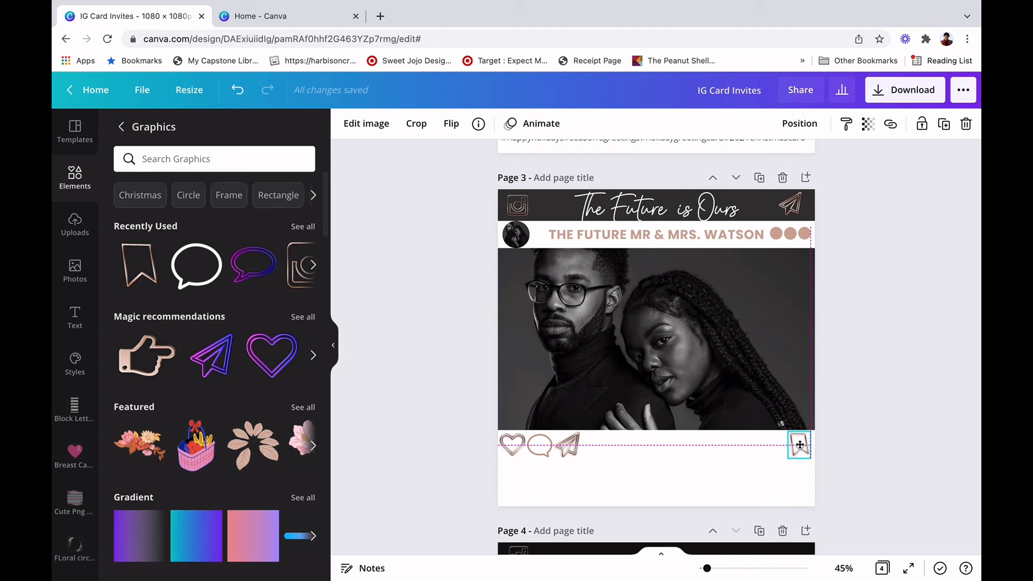
{"action": "left_click", "coordinate": [893, 362]}
{"action": "scroll", "coordinate": [893, 362], "scroll_direction": "up", "scroll_amount": 3}
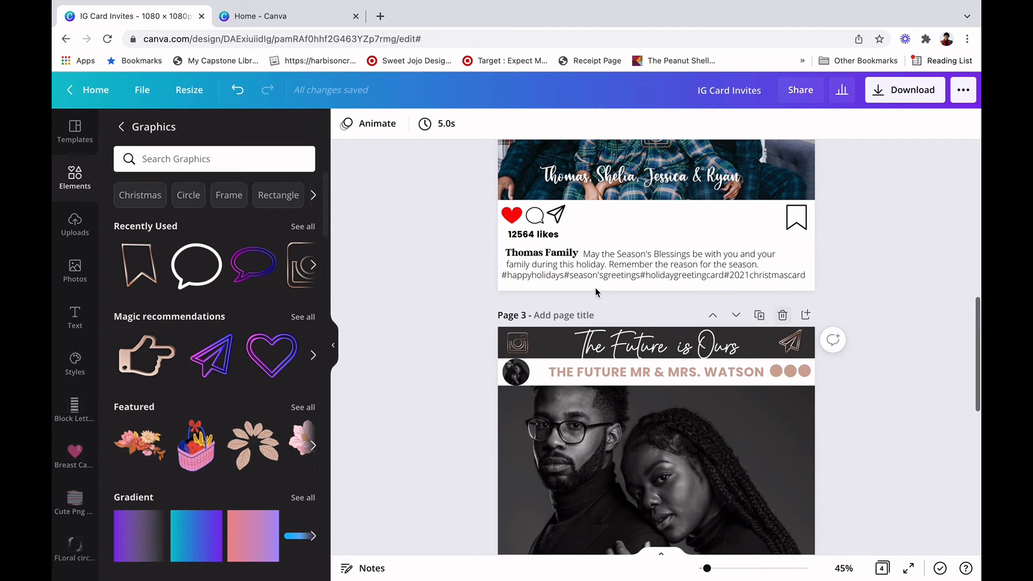
{"action": "scroll", "coordinate": [912, 391], "scroll_direction": "down", "scroll_amount": 3}
{"action": "scroll", "coordinate": [912, 391], "scroll_direction": "down", "scroll_amount": 2}
{"action": "left_click", "coordinate": [698, 163]}
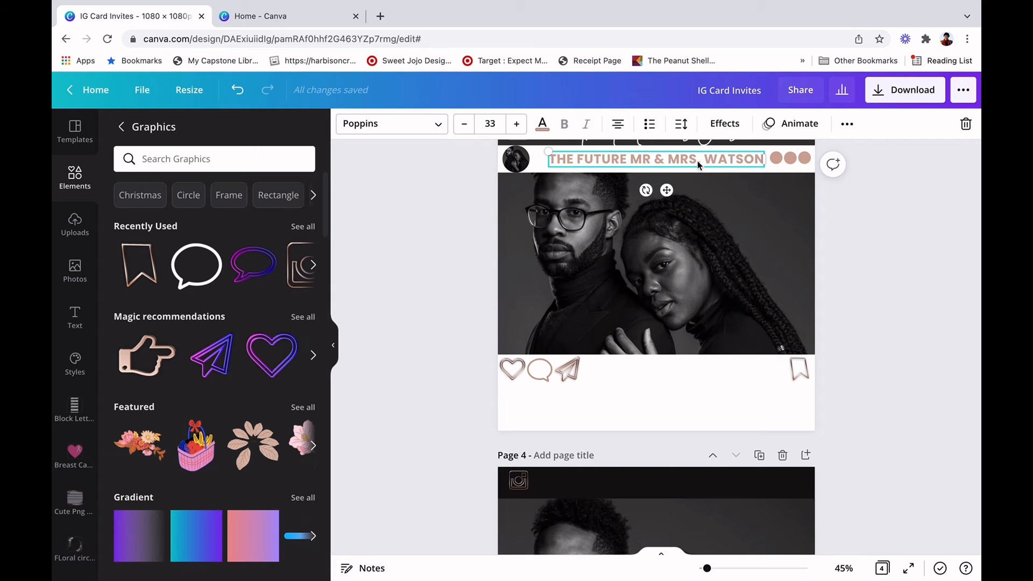
{"action": "left_click", "coordinate": [893, 309]}
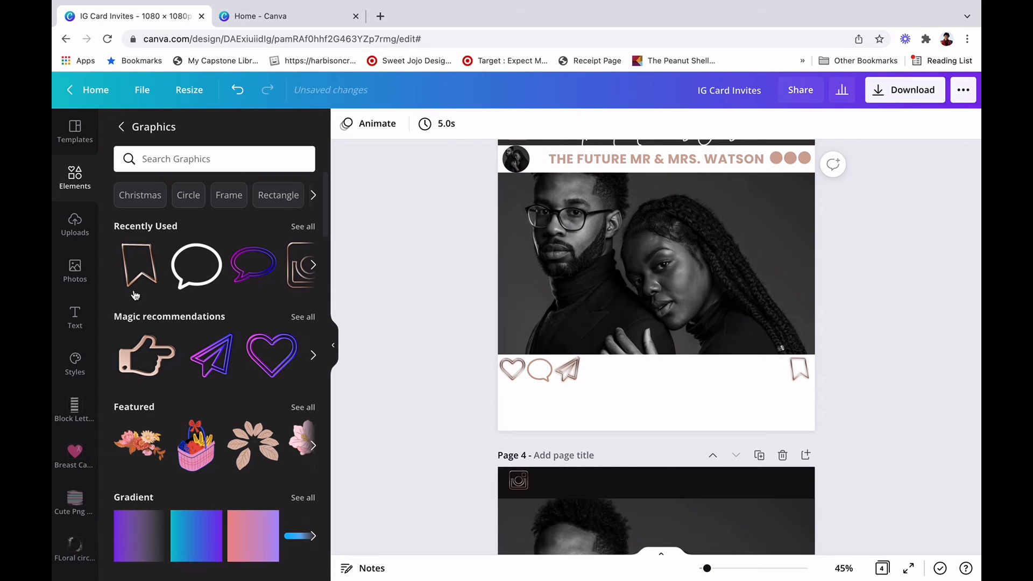
Add a body text '45987' in black Poppins Bold below the heart icon.
{"action": "left_click", "coordinate": [74, 328]}
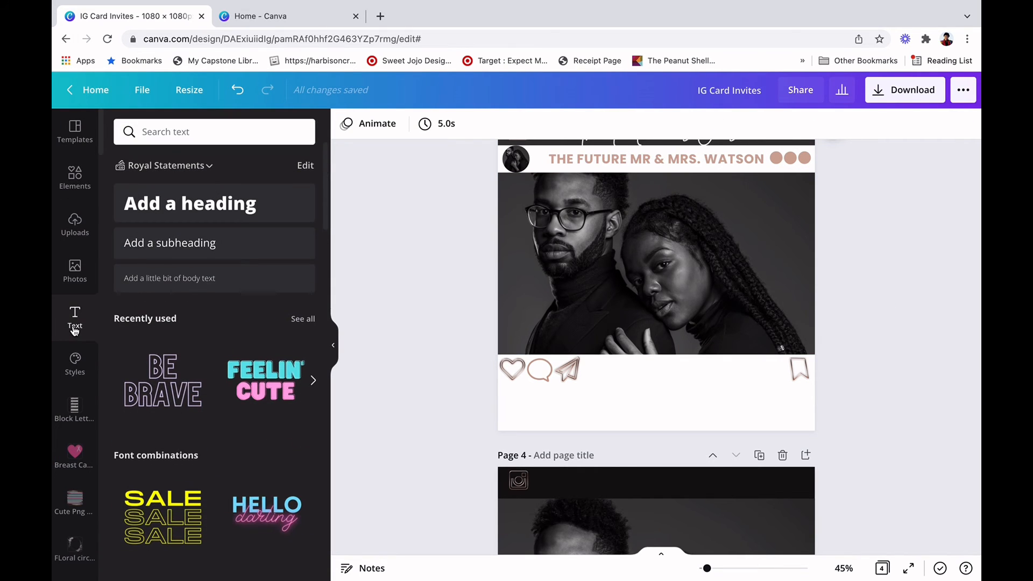
{"action": "left_click", "coordinate": [180, 280]}
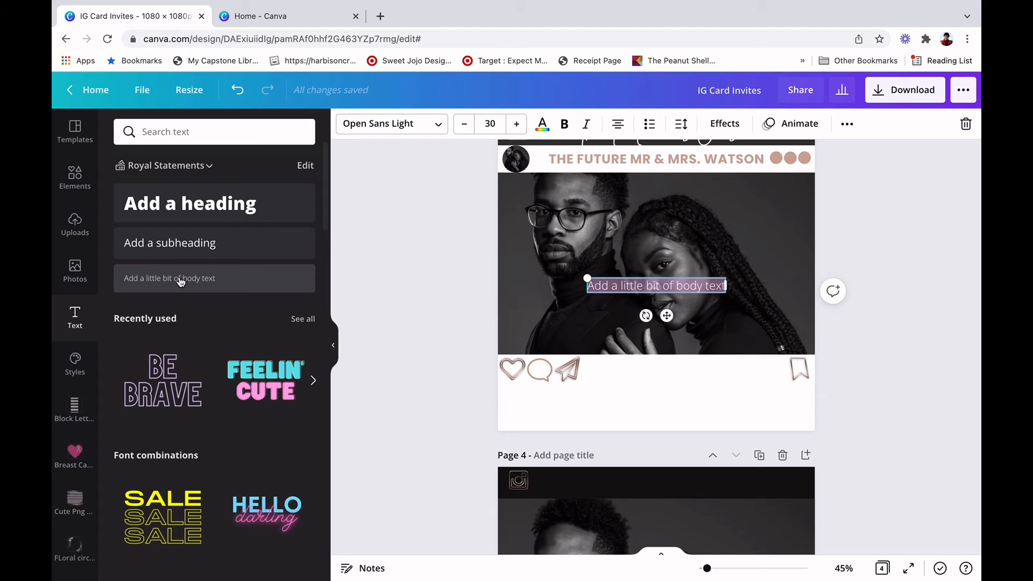
{"action": "type", "text": "45"}
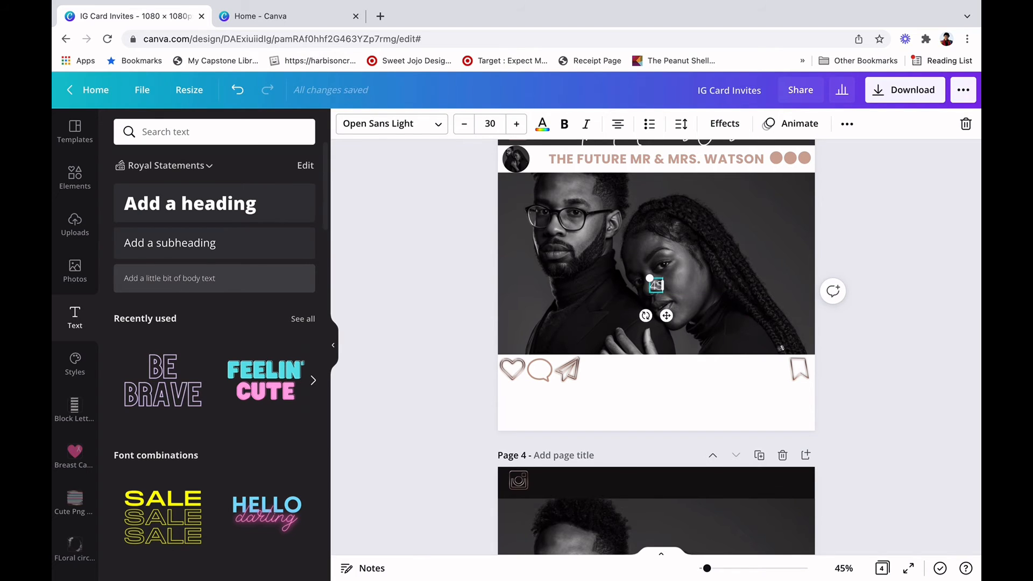
{"action": "type", "text": "987"}
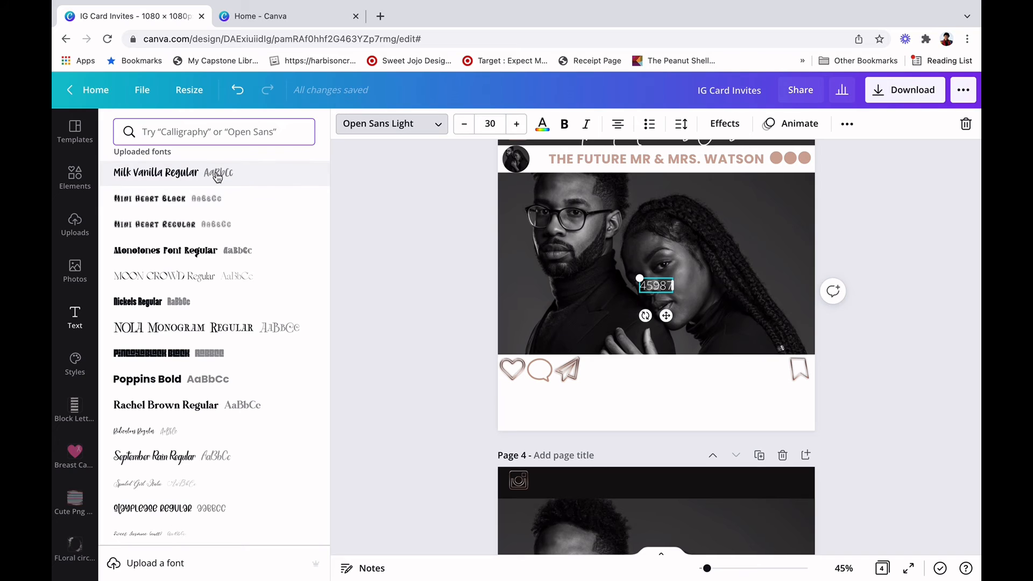
{"action": "left_click", "coordinate": [407, 387]}
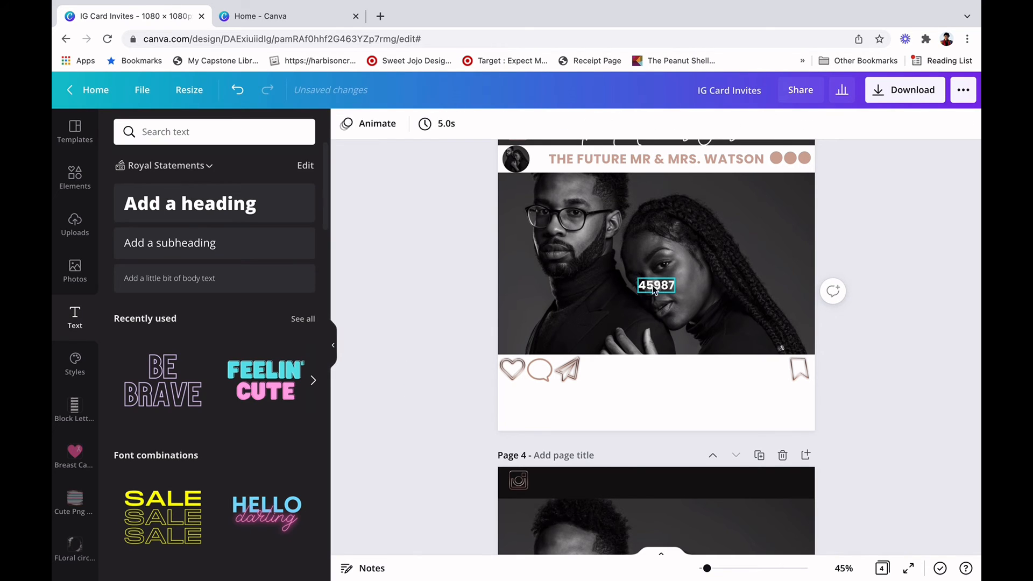
{"action": "left_click_drag", "start_coordinate": [556, 386], "coordinate": [514, 392]}
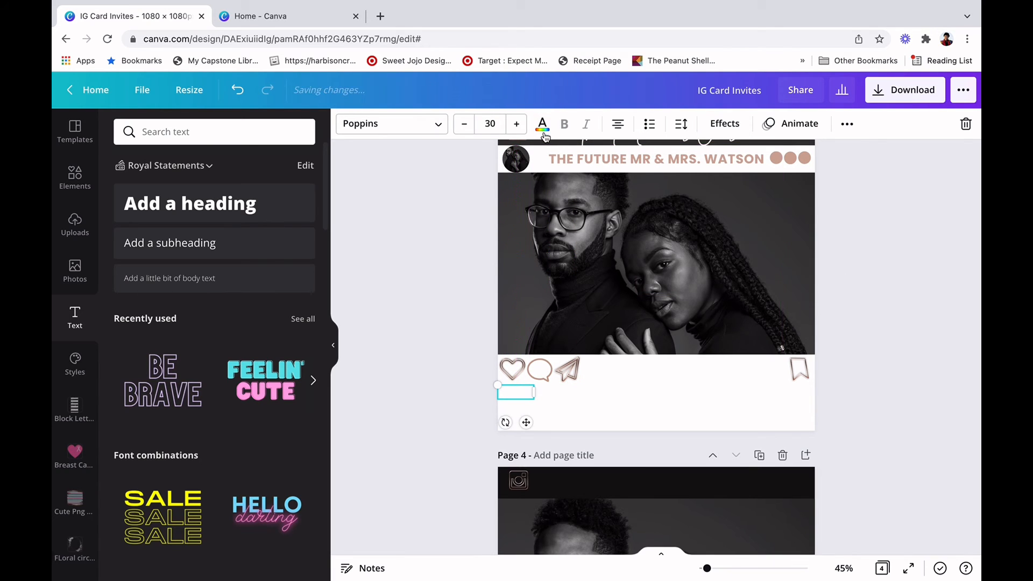
{"action": "left_click", "coordinate": [543, 124]}
{"action": "left_click", "coordinate": [170, 196]}
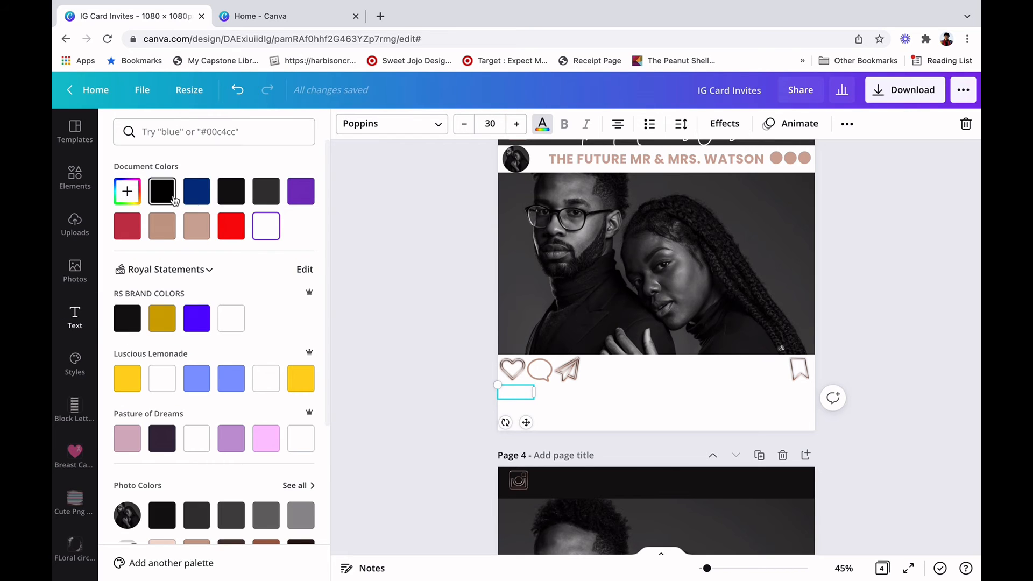
{"action": "left_click", "coordinate": [401, 218]}
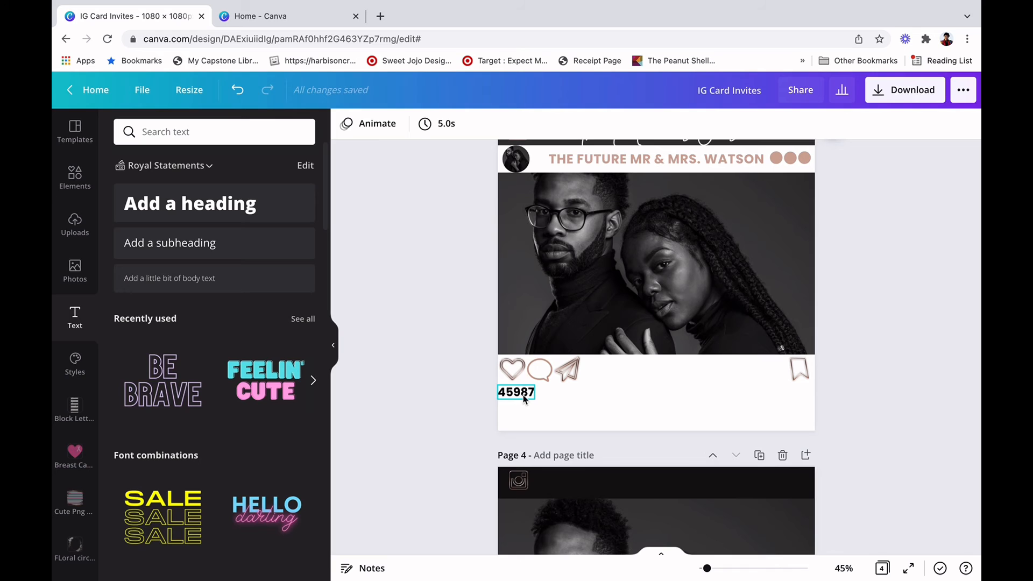
Extend it to '45987 likes', widen the box, and reduce the font size to 23.
{"action": "left_click_drag", "start_coordinate": [524, 395], "coordinate": [537, 396]}
{"action": "type", "text": "likes"}
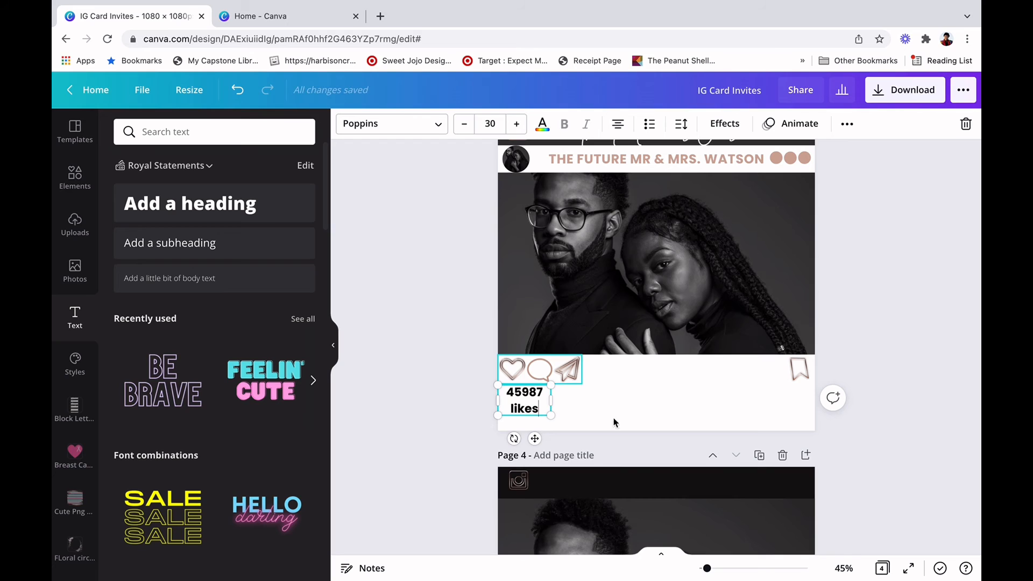
{"action": "left_click_drag", "start_coordinate": [567, 399], "coordinate": [574, 398]}
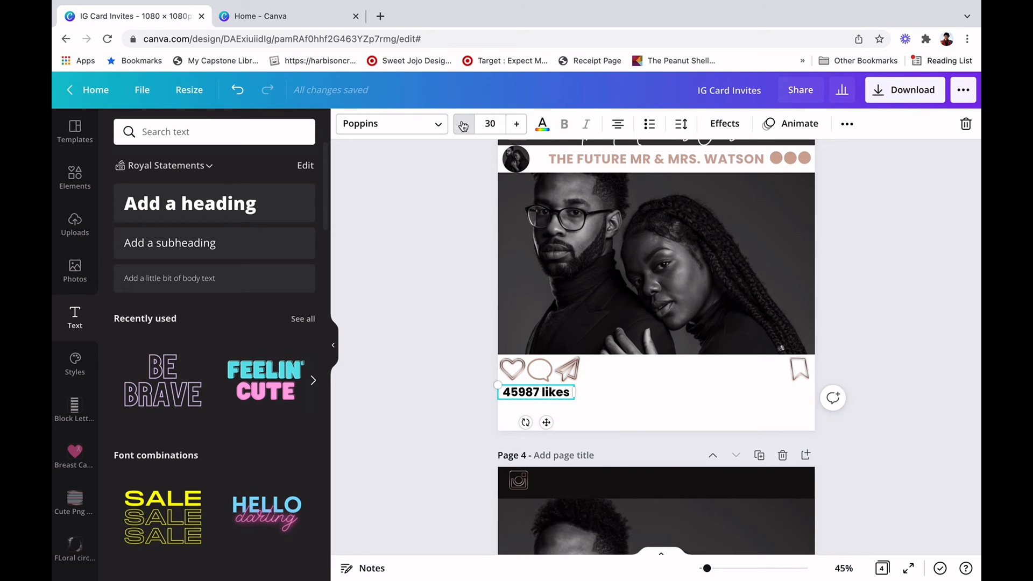
{"action": "left_click", "coordinate": [463, 126]}
{"action": "left_click", "coordinate": [462, 126]}
{"action": "left_click", "coordinate": [463, 126]}
Shift the 45987 likes line slightly and shrink the heart, comment and send icon group.
{"action": "left_click", "coordinate": [443, 242]}
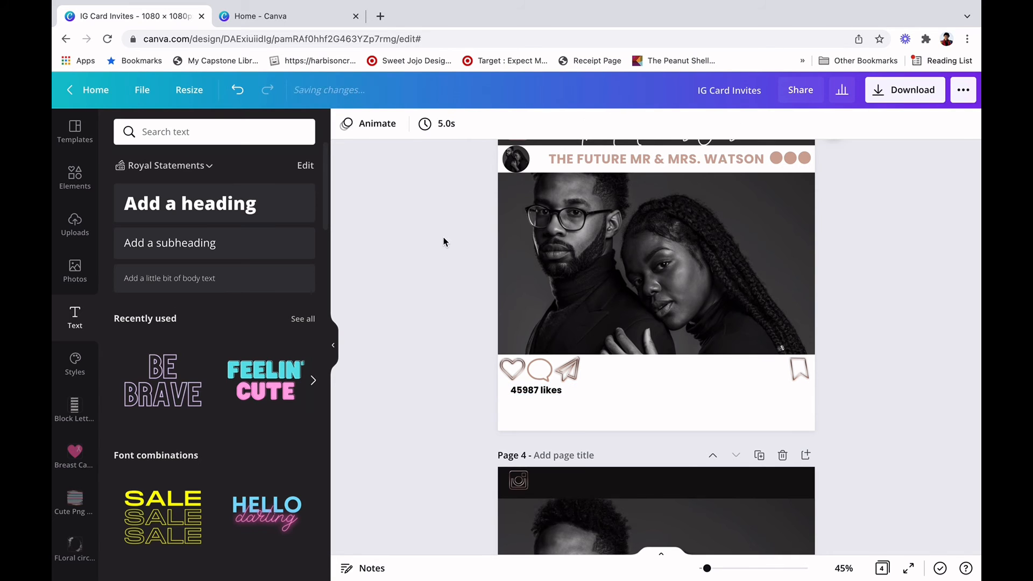
{"action": "scroll", "coordinate": [444, 241], "scroll_direction": "up", "scroll_amount": 5}
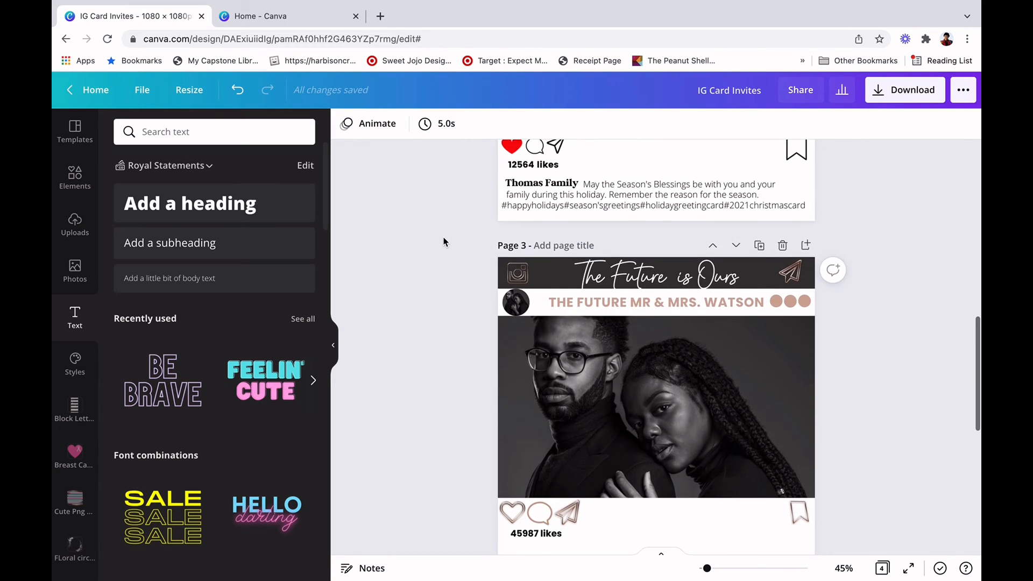
{"action": "scroll", "coordinate": [444, 241], "scroll_direction": "down", "scroll_amount": 1}
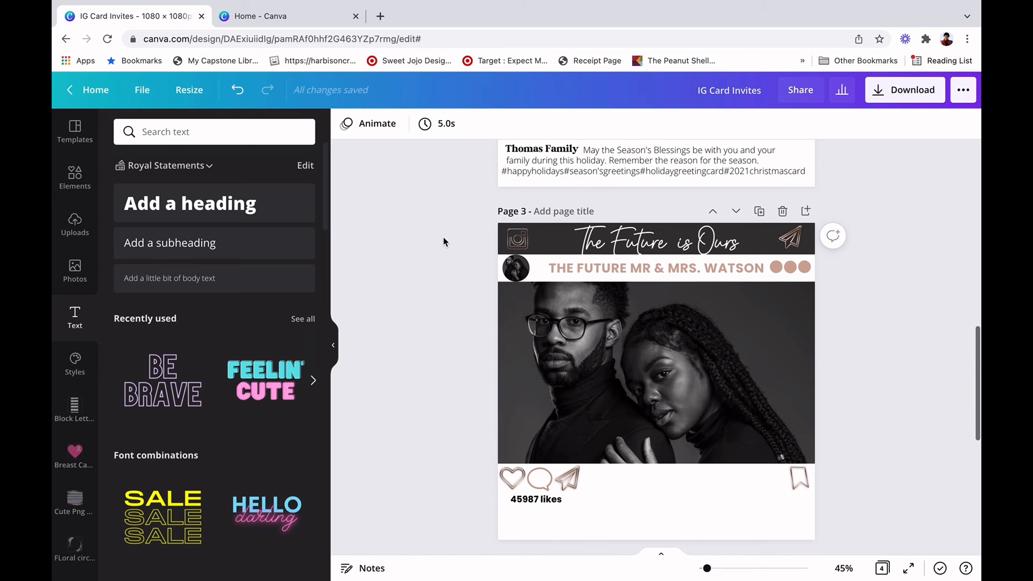
{"action": "left_click", "coordinate": [548, 501]}
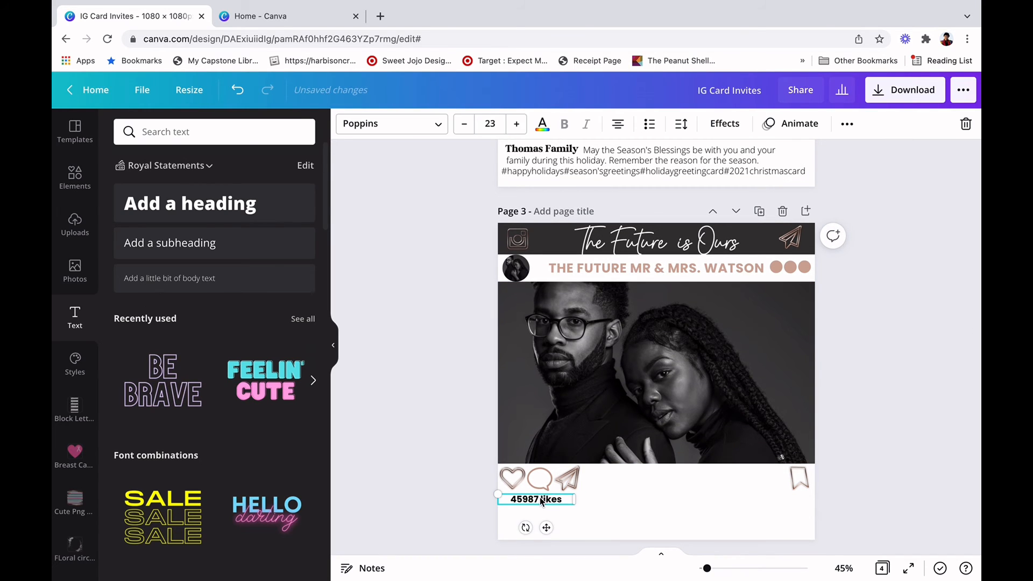
{"action": "left_click_drag", "start_coordinate": [539, 499], "coordinate": [540, 498]}
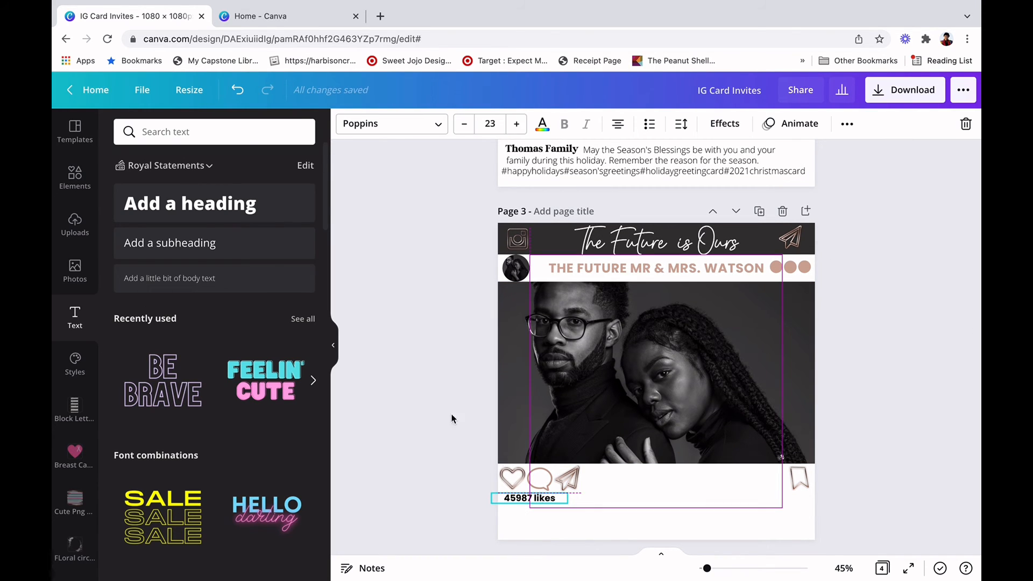
{"action": "left_click", "coordinate": [545, 477]}
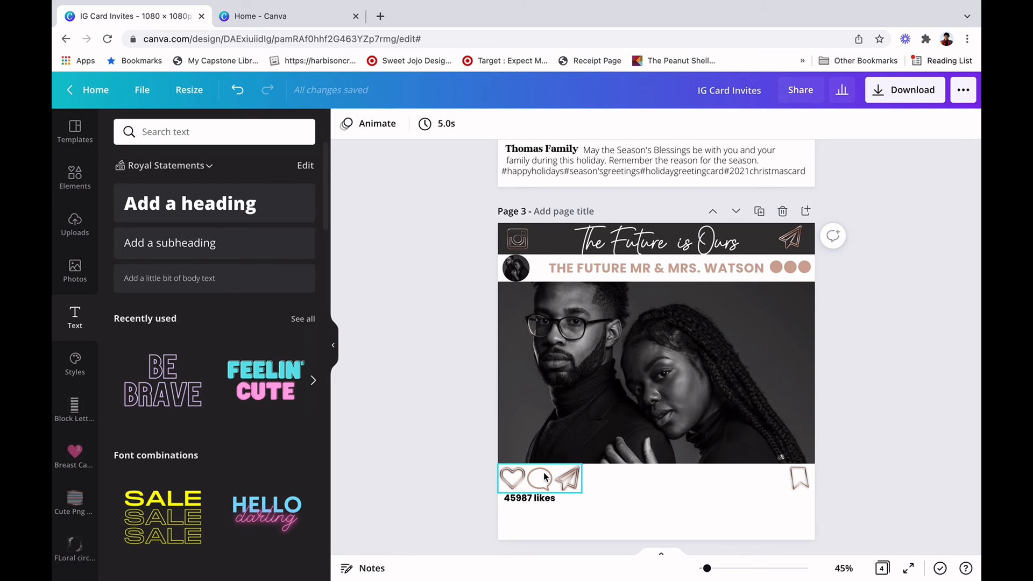
{"action": "left_click", "coordinate": [544, 477]}
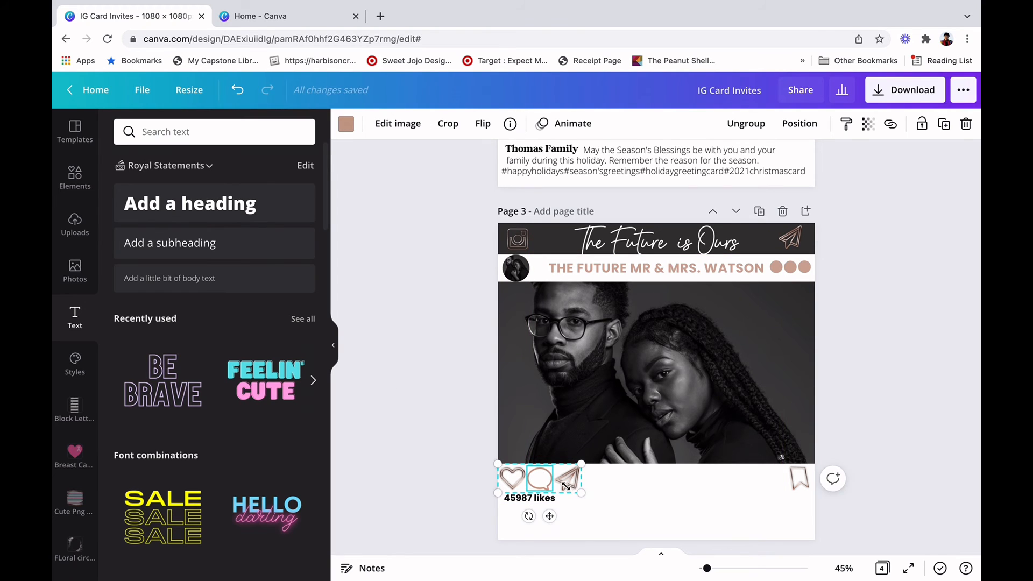
{"action": "left_click_drag", "start_coordinate": [565, 486], "coordinate": [553, 480]}
{"action": "left_click", "coordinate": [361, 386]}
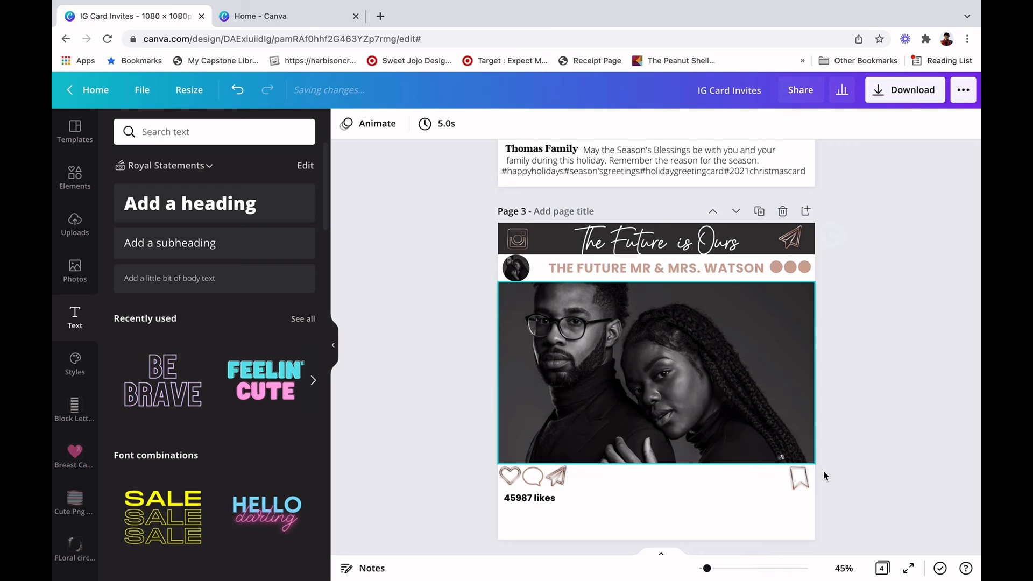
Shrink the bookmark icon to 67×80 and nudge the likes line up slightly.
{"action": "left_click", "coordinate": [801, 479]}
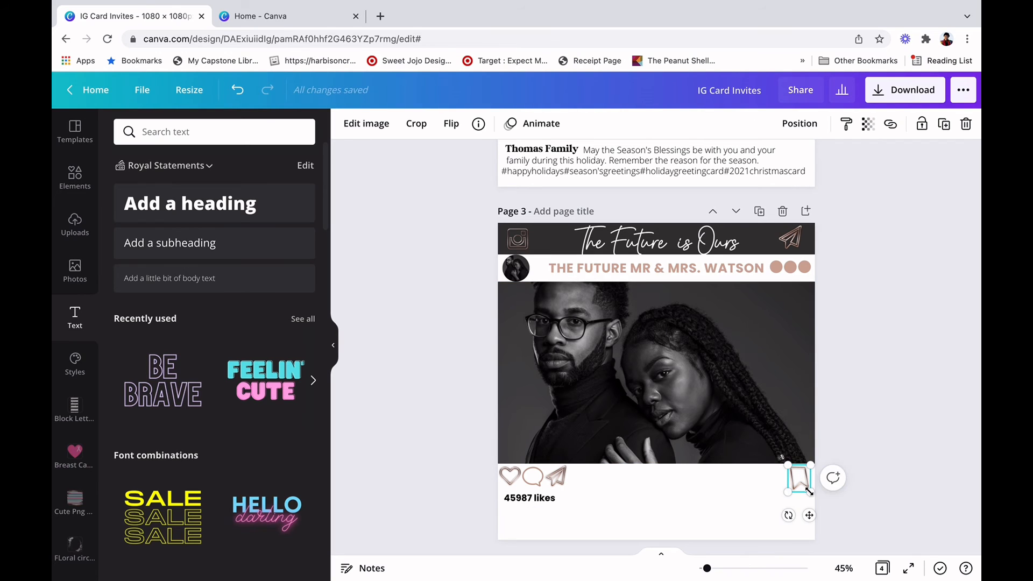
{"action": "left_click_drag", "start_coordinate": [806, 489], "coordinate": [804, 488]}
{"action": "left_click", "coordinate": [894, 363]}
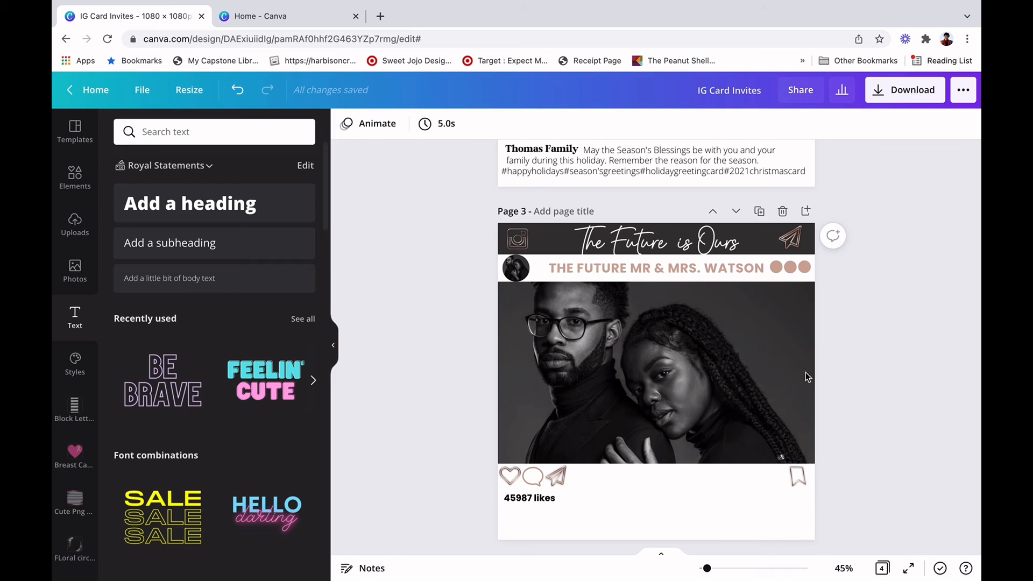
{"action": "left_click", "coordinate": [548, 501]}
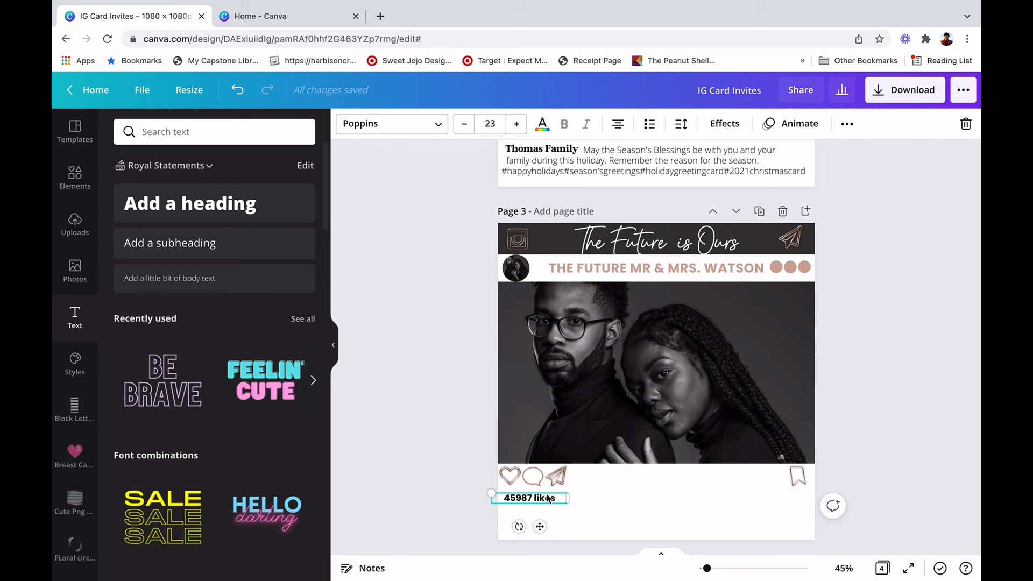
{"action": "left_click_drag", "start_coordinate": [548, 498], "coordinate": [548, 492]}
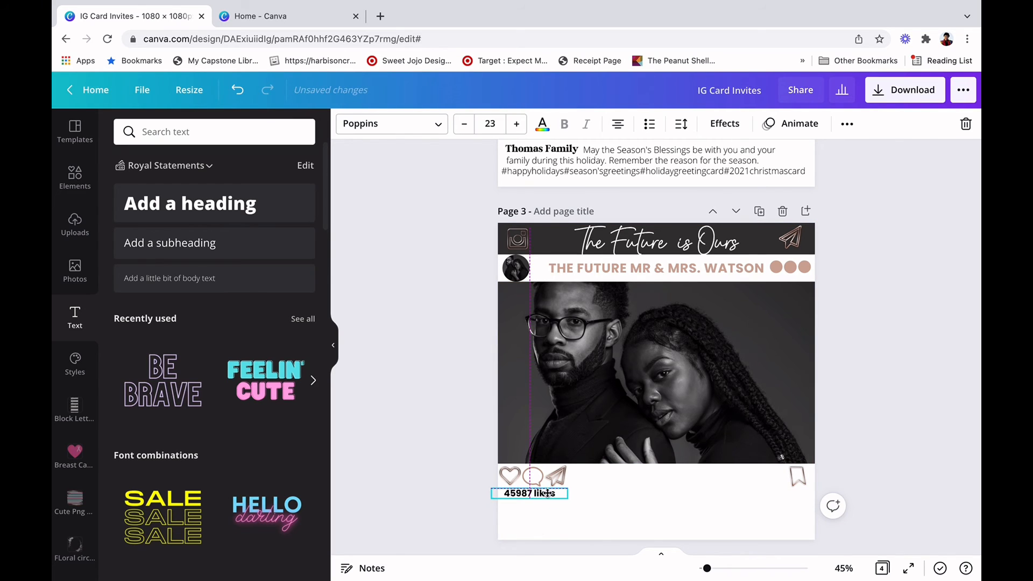
{"action": "key", "text": "Escape"}
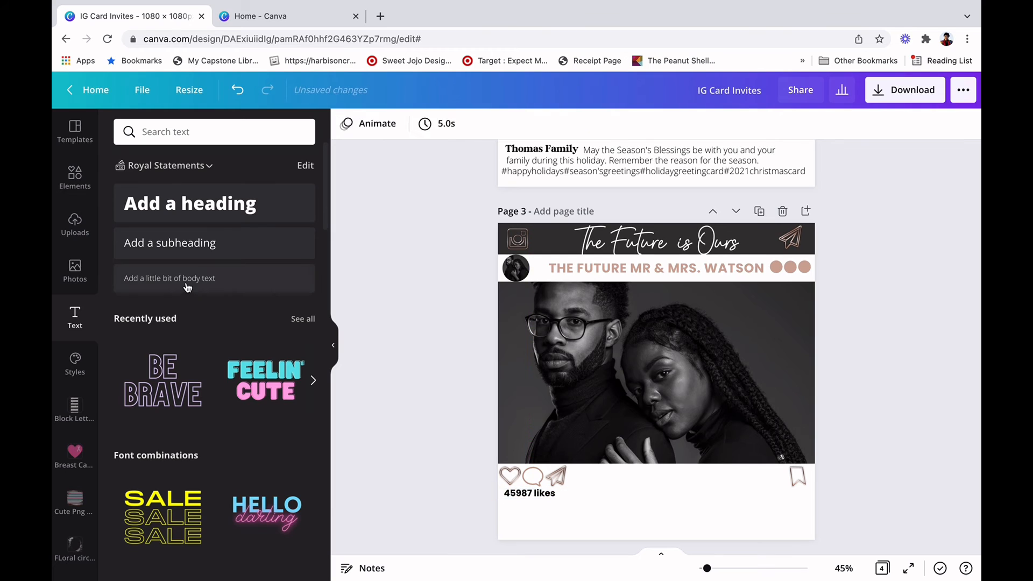
Add a body text box reading 'The Future is Ours'.
{"action": "left_click", "coordinate": [157, 287]}
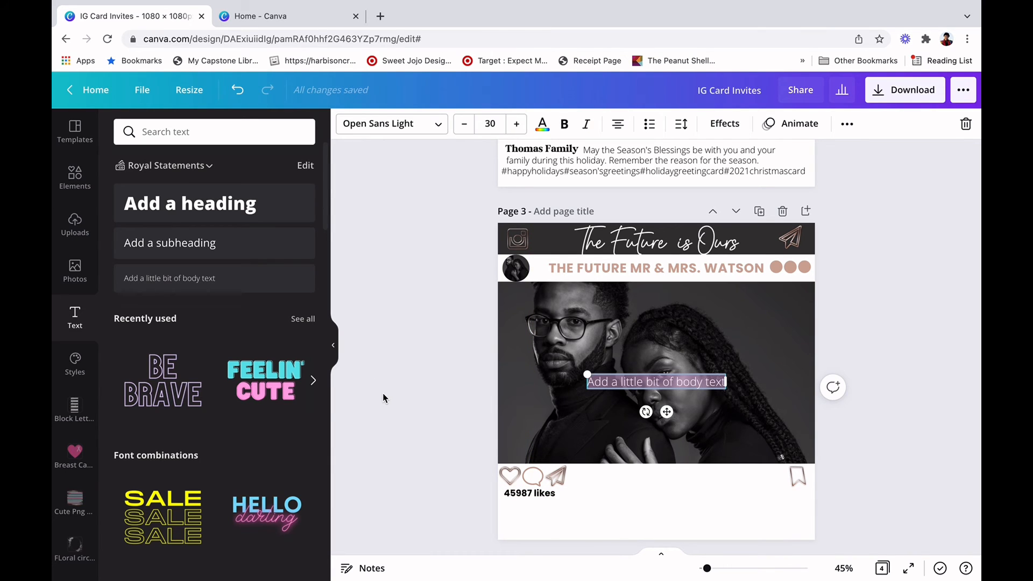
{"action": "type", "text": "Mr &"}
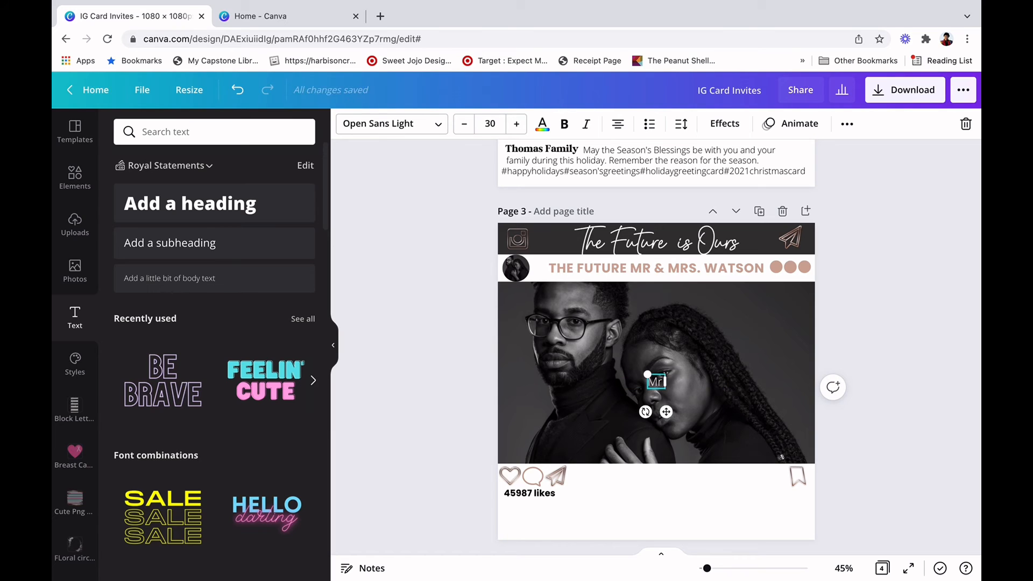
{"action": "key", "text": "BackSpace"}
{"action": "key", "text": "BackSpace"}
{"action": "type", "text": "& Mrs. Watso"}
{"action": "key", "text": "BackSpace"}
{"action": "key", "text": "BackSpace"}
{"action": "key", "text": "BackSpace"}
{"action": "key", "text": "BackSpace"}
{"action": "key", "text": "BackSpace"}
{"action": "key", "text": "BackSpace"}
{"action": "key", "text": "BackSpace"}
{"action": "key", "text": "BackSpace"}
{"action": "key", "text": "BackSpace"}
{"action": "key", "text": "BackSpace"}
{"action": "key", "text": "BackSpace"}
{"action": "key", "text": "BackSpace"}
{"action": "key", "text": "BackSpace"}
{"action": "key", "text": "BackSpace"}
{"action": "type", "text": "e Future is Ours"}
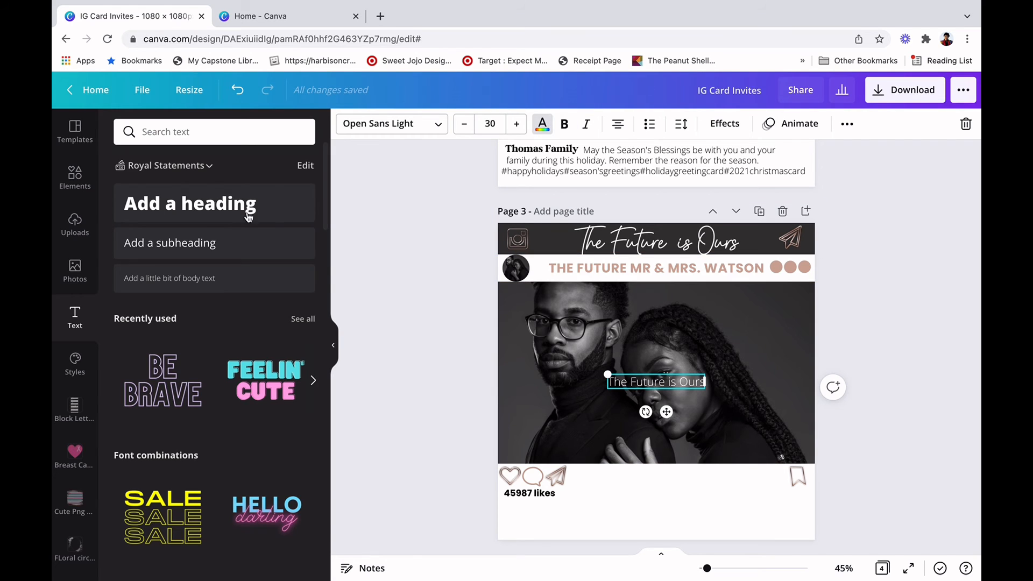
Make the text black, all capitals, in Poppins Bold.
{"action": "left_click", "coordinate": [543, 127]}
{"action": "left_click", "coordinate": [169, 192]}
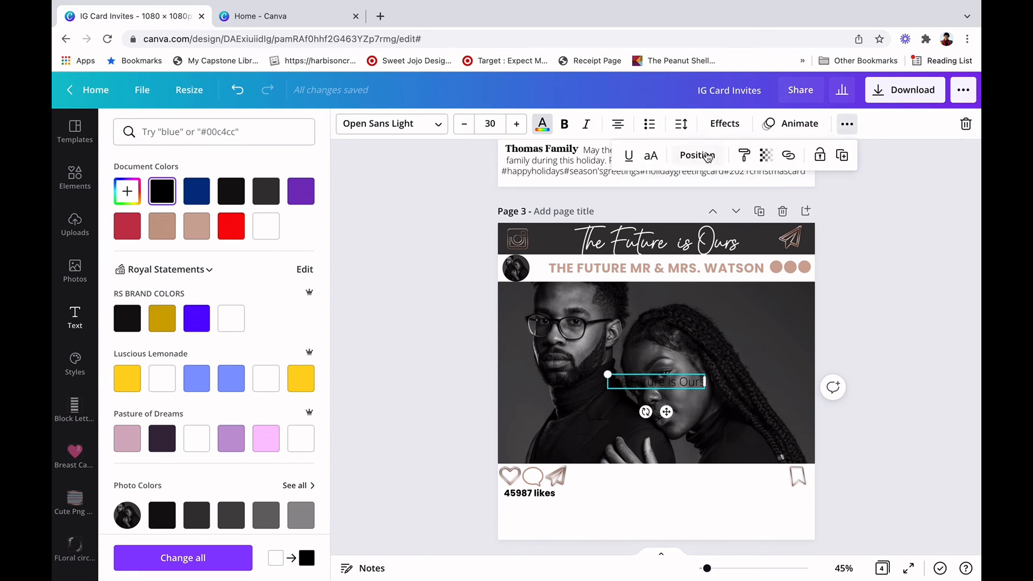
{"action": "left_click", "coordinate": [650, 155]}
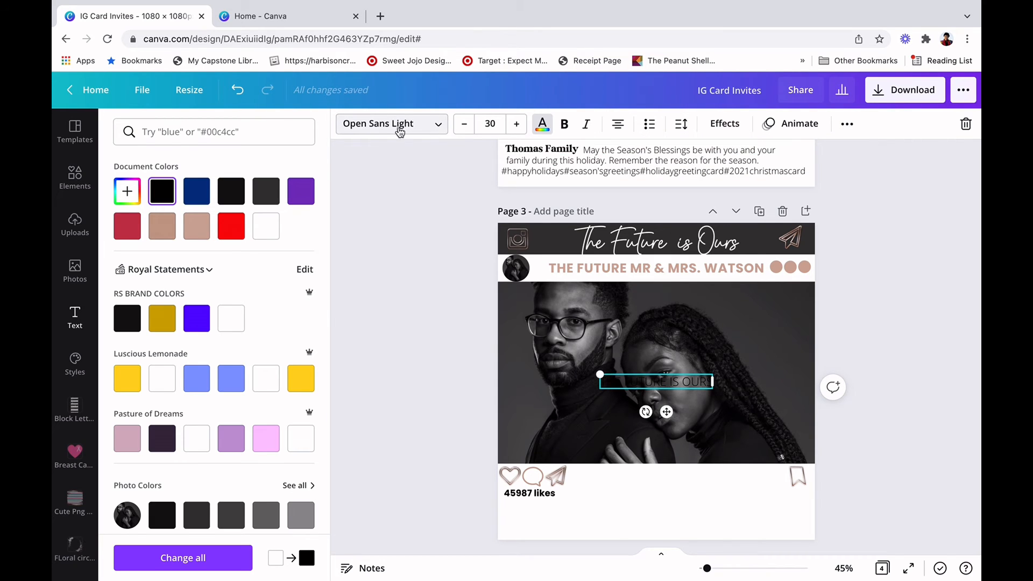
{"action": "left_click", "coordinate": [427, 125]}
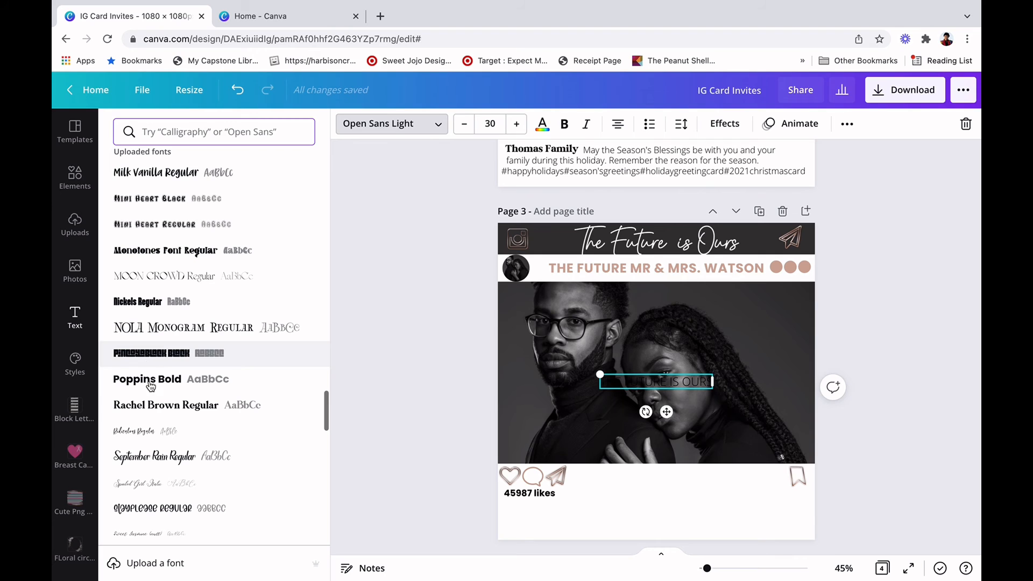
{"action": "left_click", "coordinate": [216, 380]}
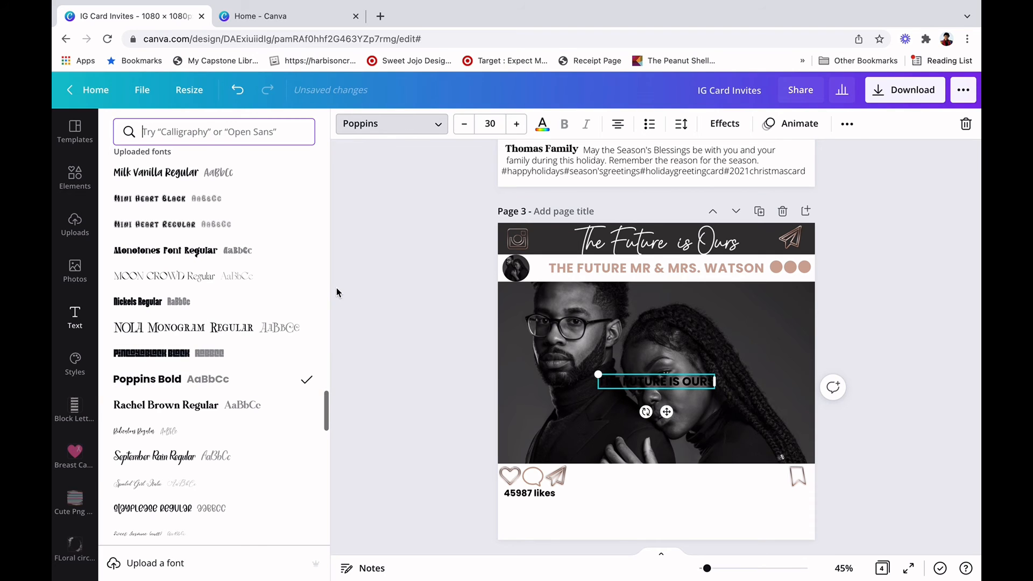
{"action": "left_click", "coordinate": [337, 291]}
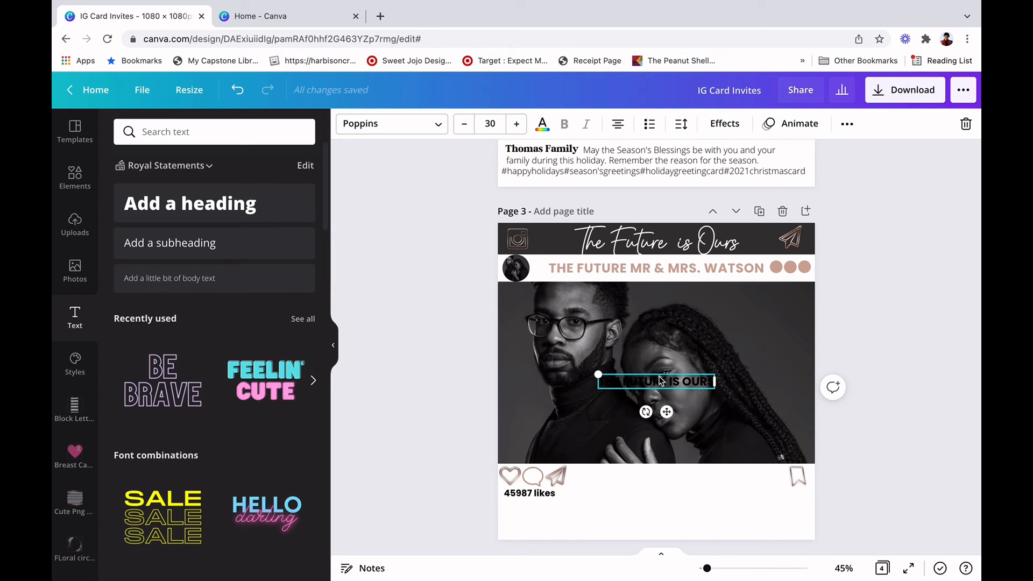
{"action": "key", "text": "Escape"}
Place THE FUTURE IS OURS under the likes line and reduce it to size 23.
{"action": "left_click_drag", "start_coordinate": [649, 381], "coordinate": [562, 502]}
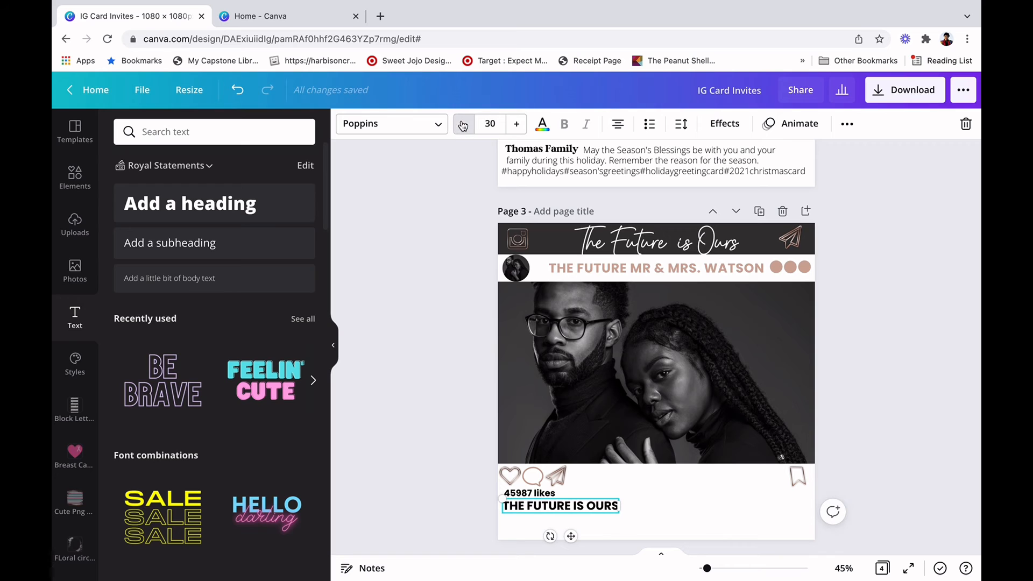
{"action": "left_click", "coordinate": [462, 125]}
{"action": "left_click", "coordinate": [463, 125]}
{"action": "left_click", "coordinate": [462, 126]}
{"action": "left_click", "coordinate": [462, 125]}
{"action": "left_click", "coordinate": [462, 126]}
{"action": "left_click", "coordinate": [462, 125]}
{"action": "left_click", "coordinate": [462, 125]}
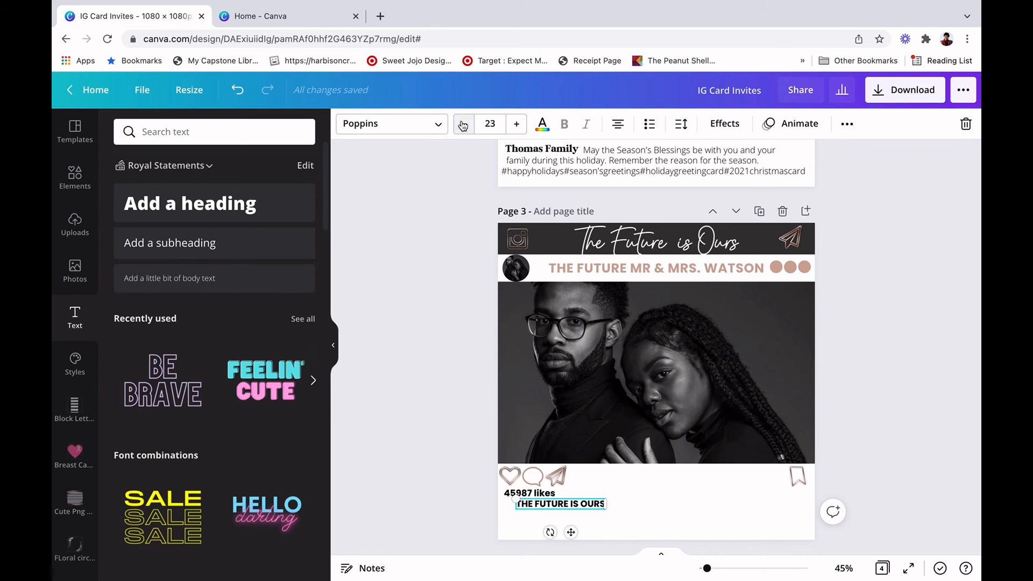
{"action": "left_click", "coordinate": [887, 270]}
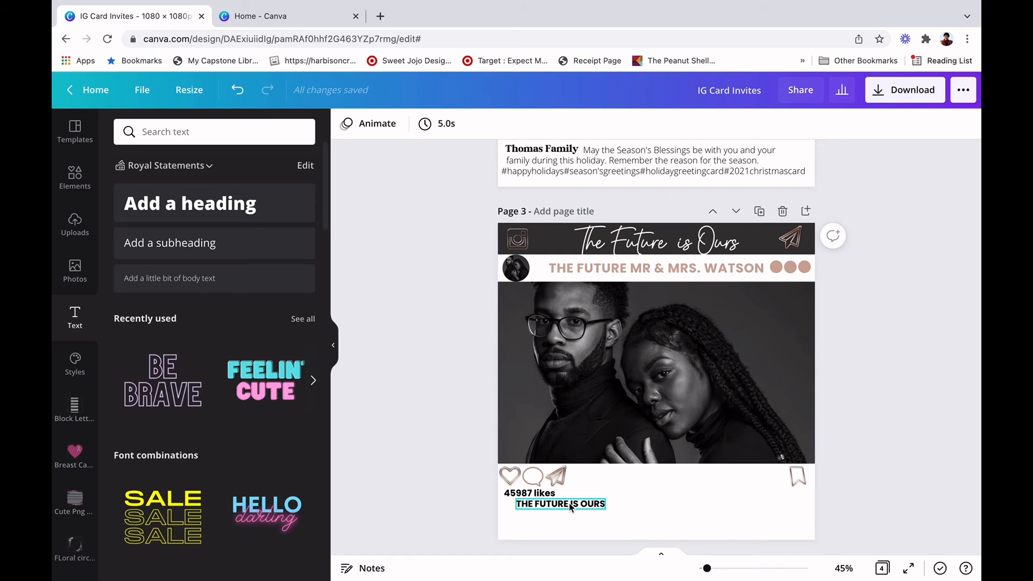
{"action": "left_click_drag", "start_coordinate": [567, 504], "coordinate": [574, 506]}
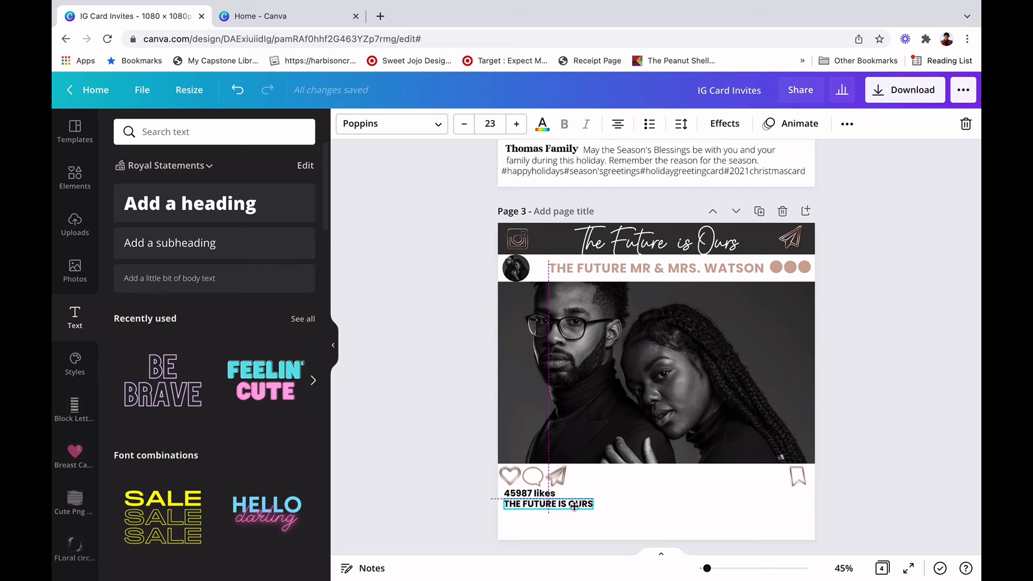
{"action": "left_click", "coordinate": [441, 411]}
Add a body text 'Save the Date as we seal our fate' in the Rachel Brown font.
{"action": "left_click", "coordinate": [274, 287]}
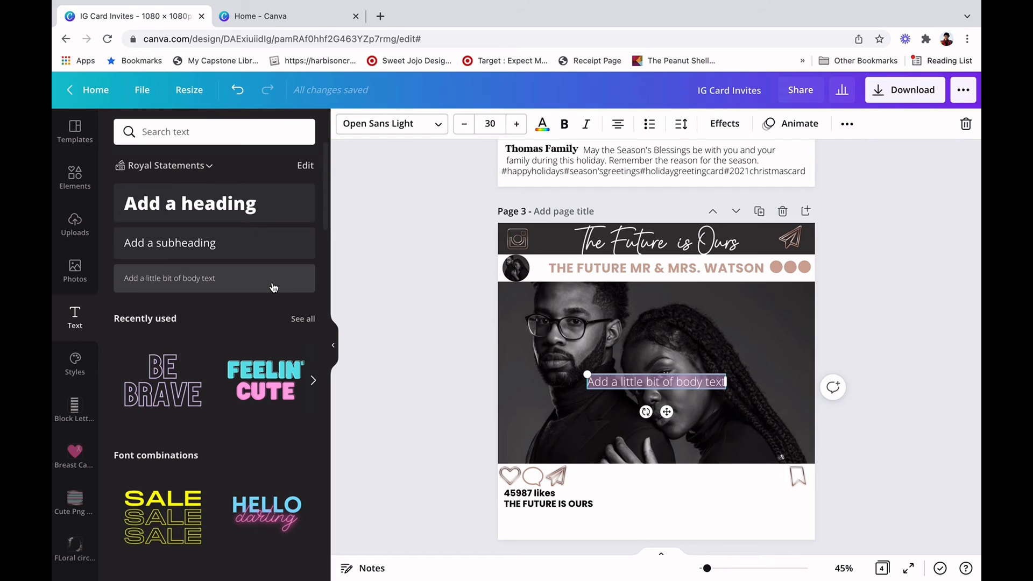
{"action": "type", "text": "Sav"}
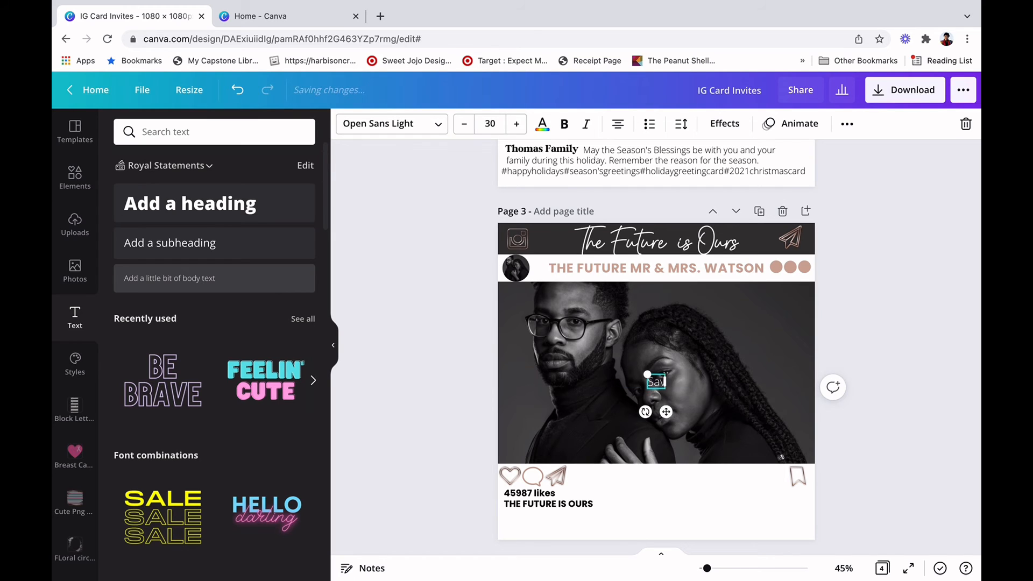
{"action": "type", "text": "e the Date as we seal our fate"}
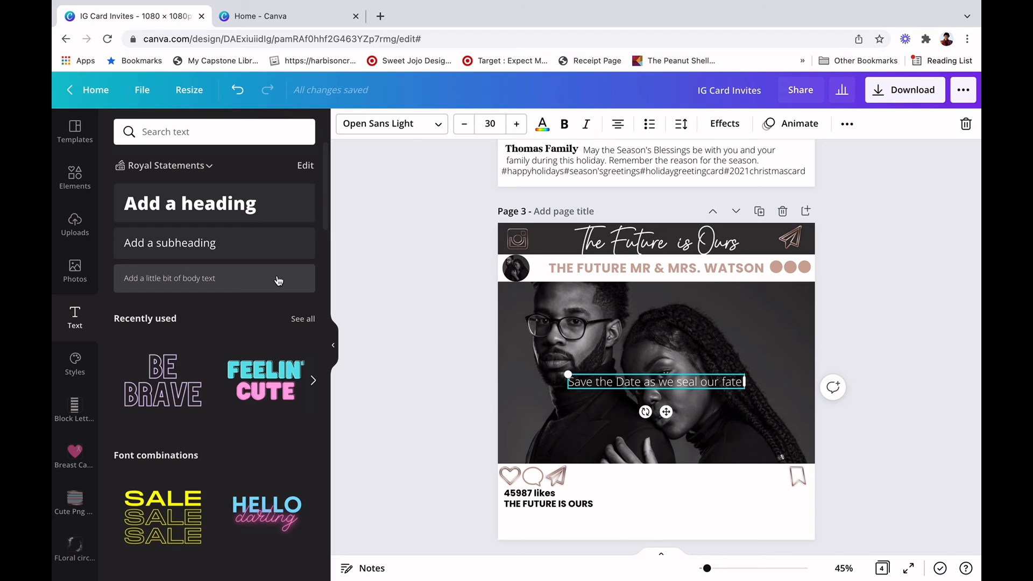
{"action": "left_click", "coordinate": [429, 130]}
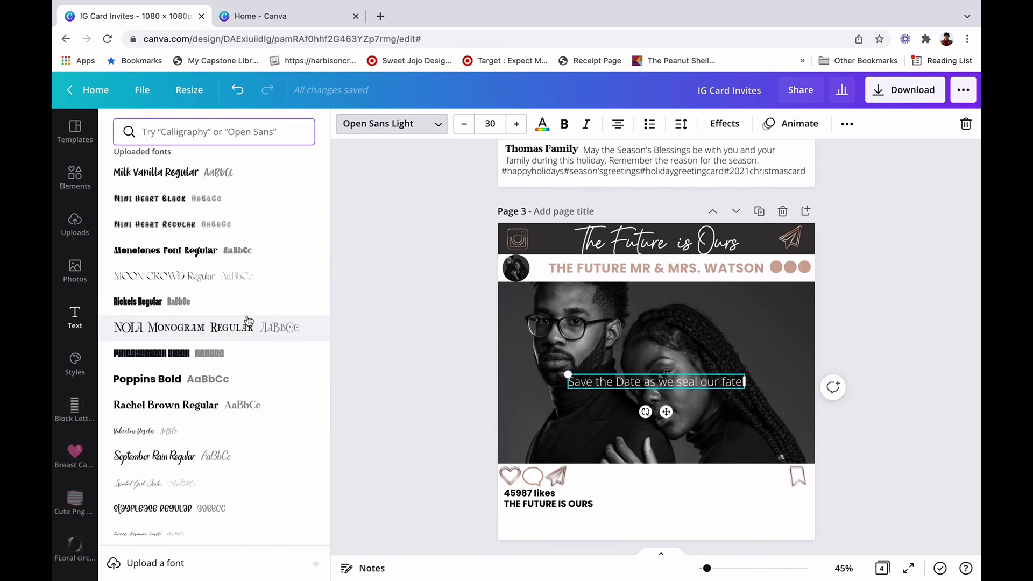
{"action": "left_click", "coordinate": [200, 410]}
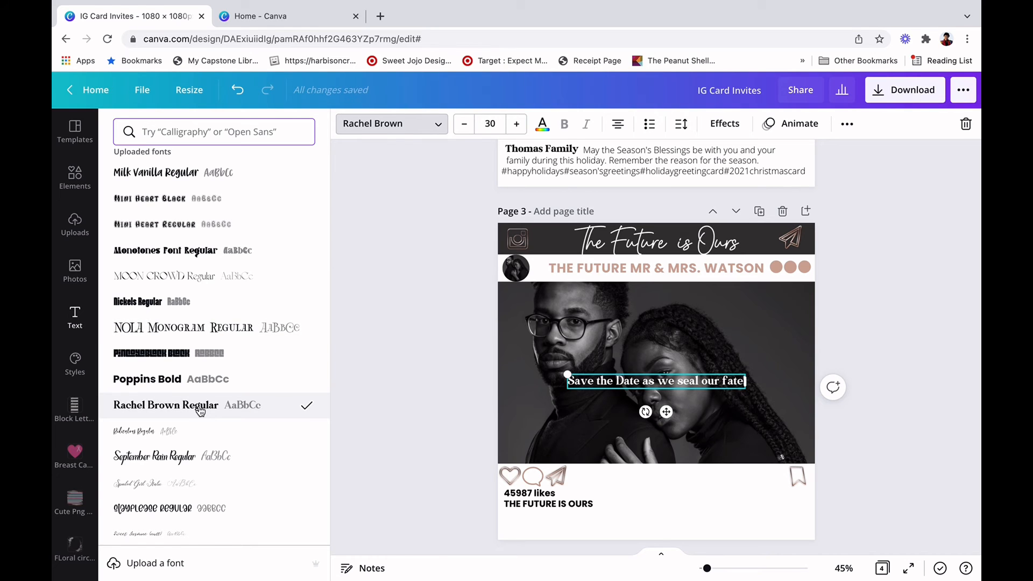
{"action": "left_click", "coordinate": [458, 363]}
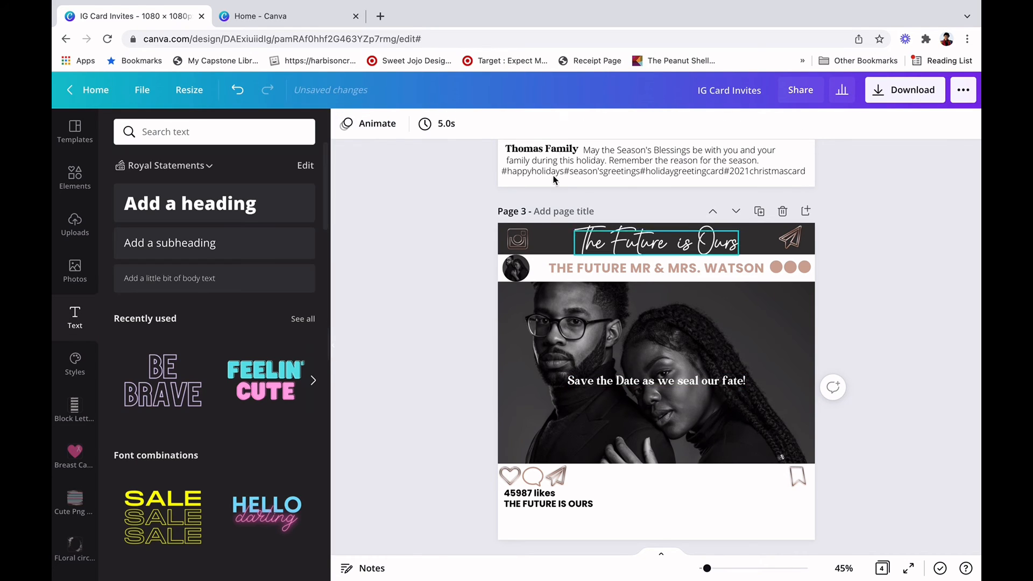
Colour it black, move it beside THE FUTURE IS OURS, and reduce it to size 26.
{"action": "left_click", "coordinate": [657, 380]}
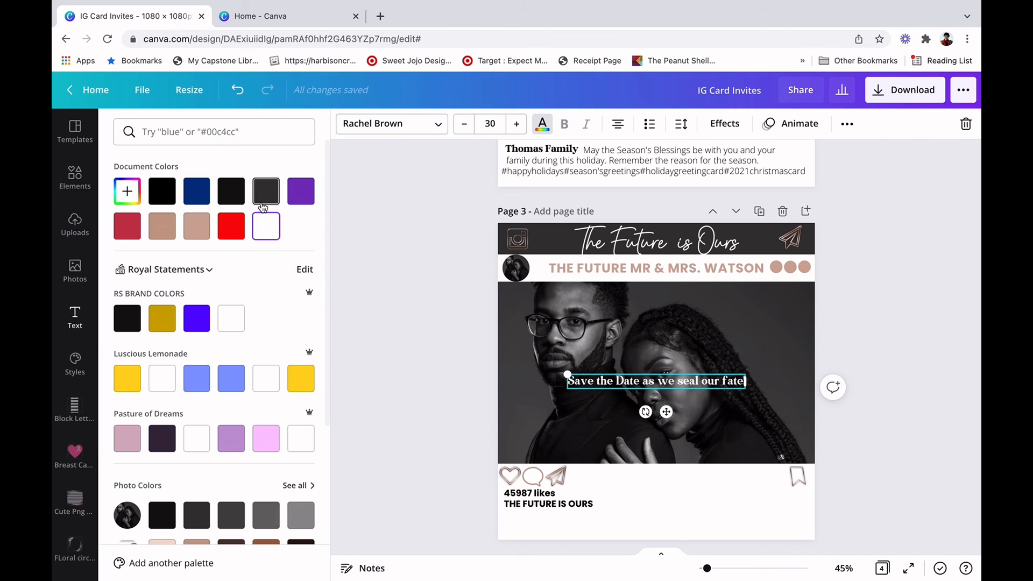
{"action": "left_click", "coordinate": [162, 191]}
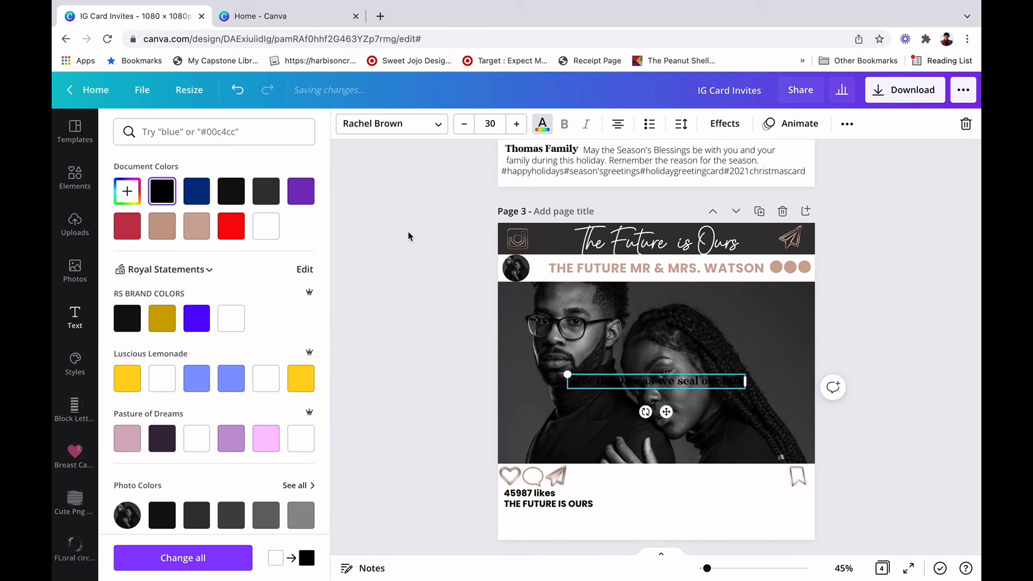
{"action": "left_click", "coordinate": [407, 237]}
{"action": "left_click_drag", "start_coordinate": [683, 468], "coordinate": [690, 506]}
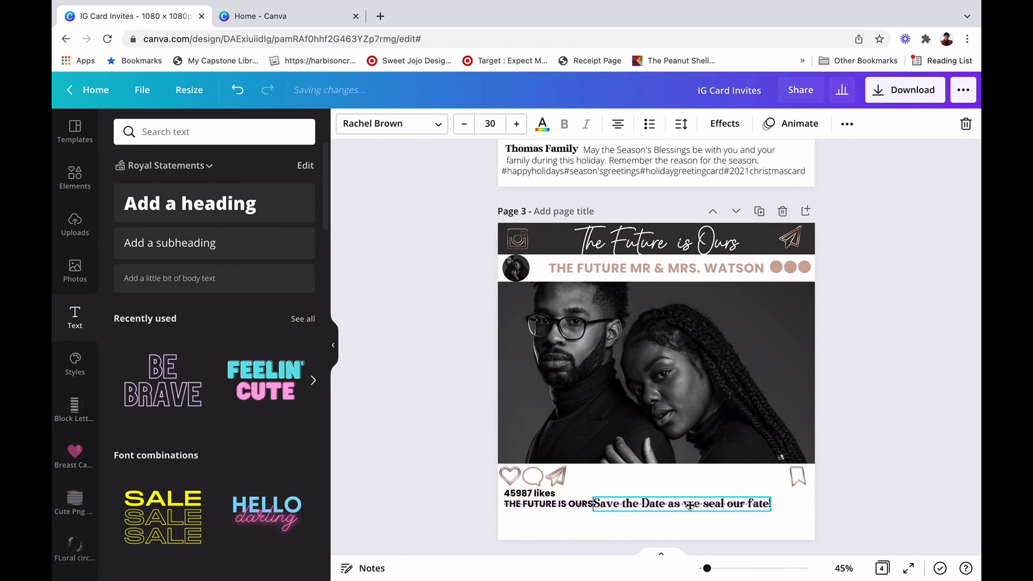
{"action": "left_click", "coordinate": [464, 125]}
{"action": "left_click", "coordinate": [464, 124]}
{"action": "left_click", "coordinate": [463, 124]}
{"action": "left_click", "coordinate": [463, 124]}
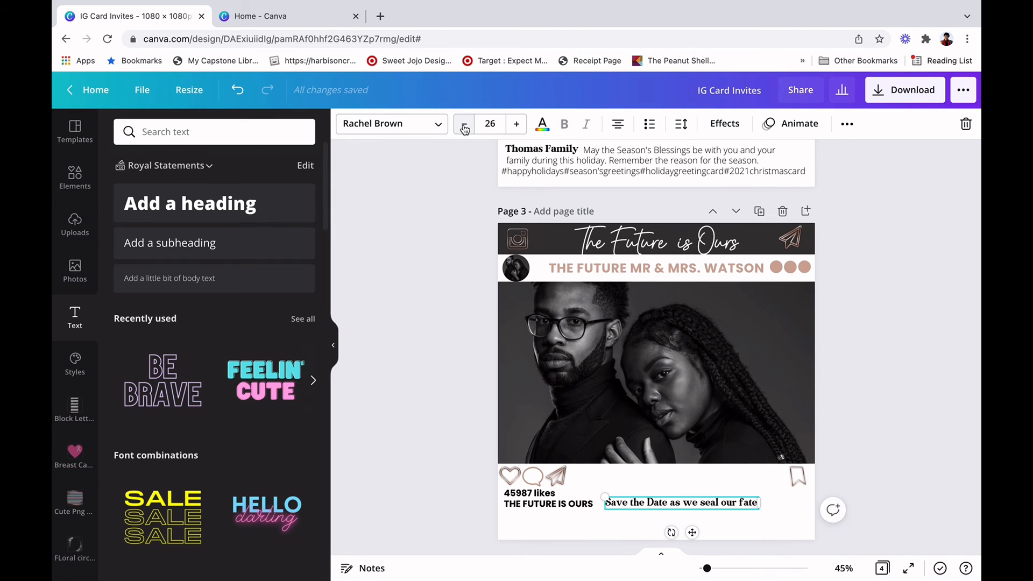
{"action": "left_click", "coordinate": [435, 290]}
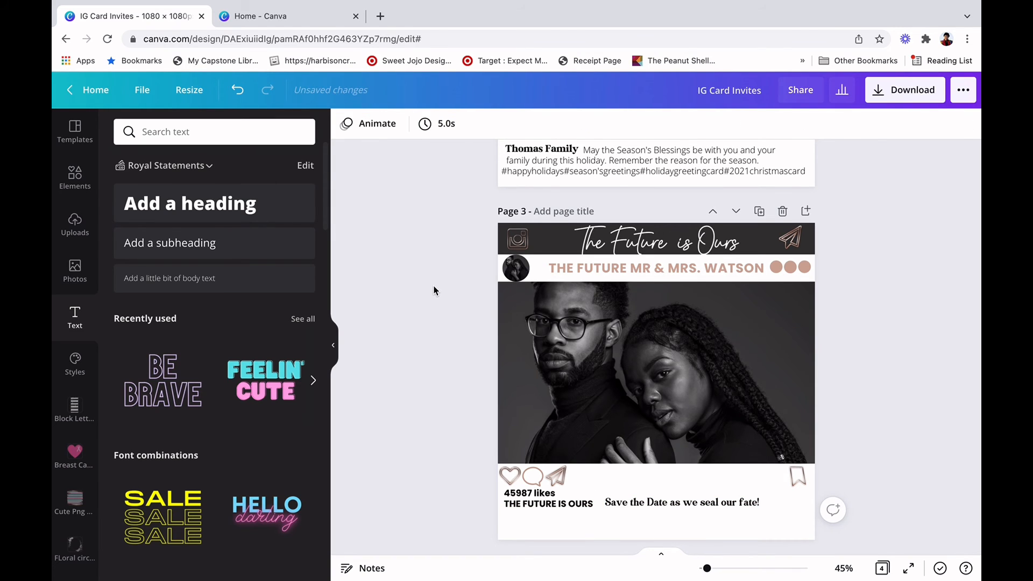
Shrink the Save the Date caption two sizes and nudge it slightly left.
{"action": "left_click", "coordinate": [651, 503]}
{"action": "left_click", "coordinate": [464, 123]}
{"action": "left_click", "coordinate": [464, 124]}
{"action": "left_click", "coordinate": [464, 124]}
{"action": "left_click", "coordinate": [435, 323]}
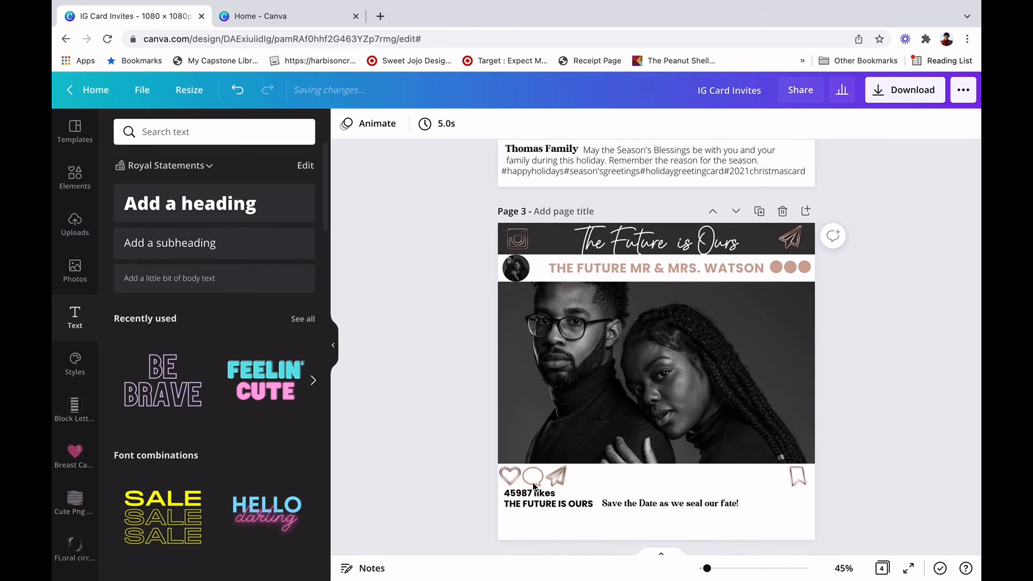
{"action": "left_click", "coordinate": [642, 507]}
{"action": "left_click_drag", "start_coordinate": [642, 508], "coordinate": [641, 508]}
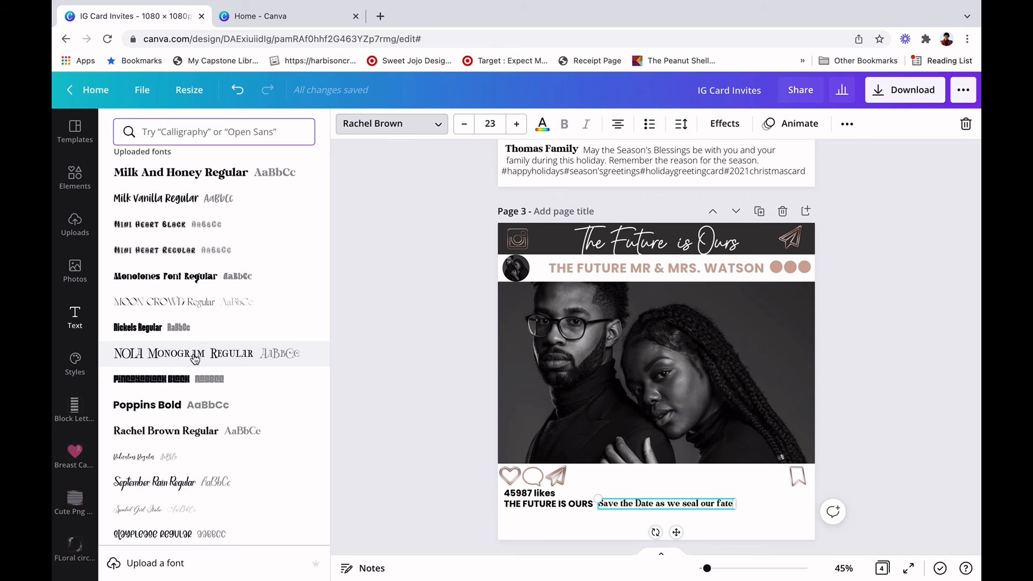
Switch the caption to Poppins and bring it down to size 20.
{"action": "left_click", "coordinate": [185, 407]}
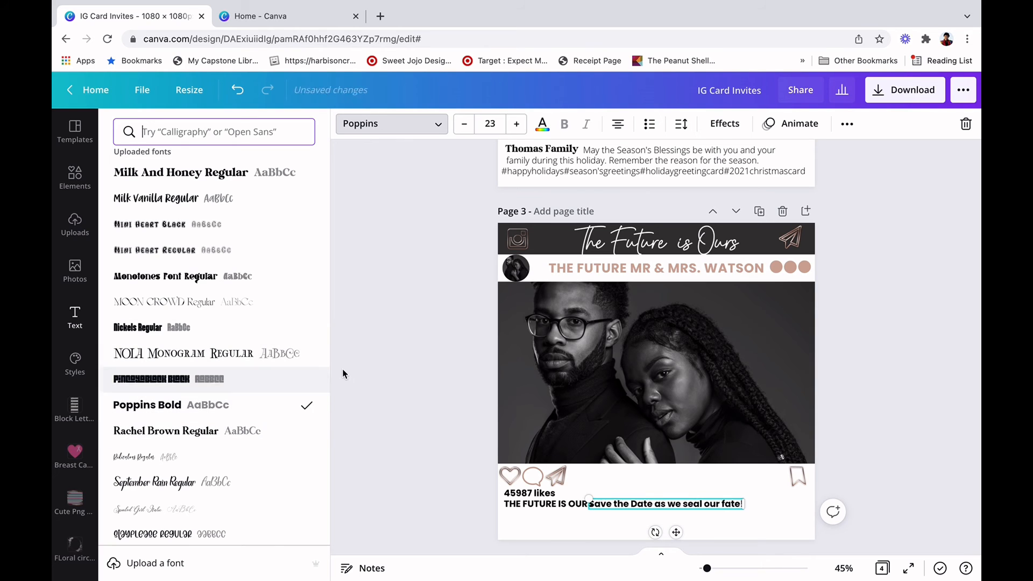
{"action": "left_click", "coordinate": [463, 124]}
{"action": "left_click", "coordinate": [463, 124]}
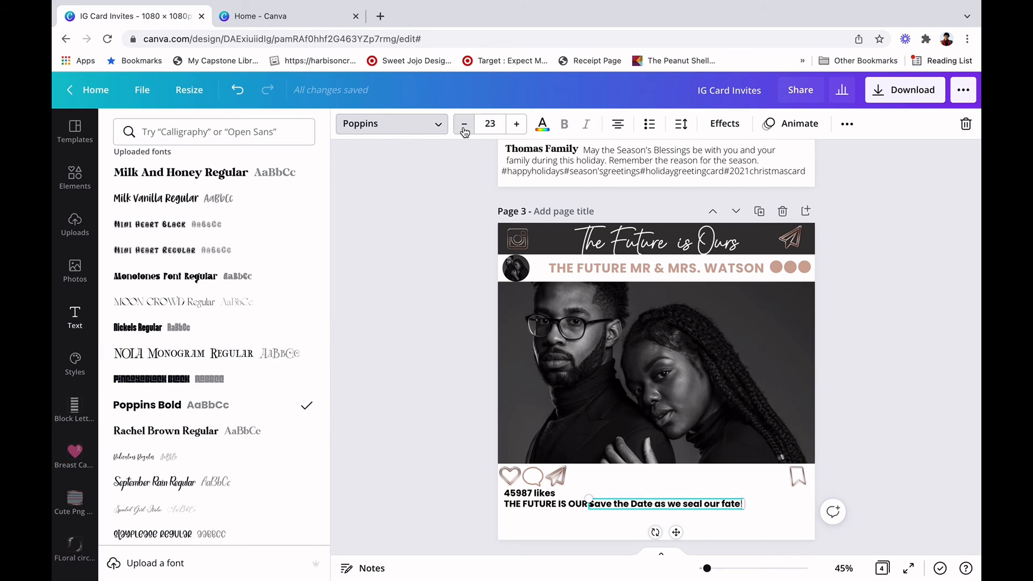
{"action": "left_click", "coordinate": [464, 127]}
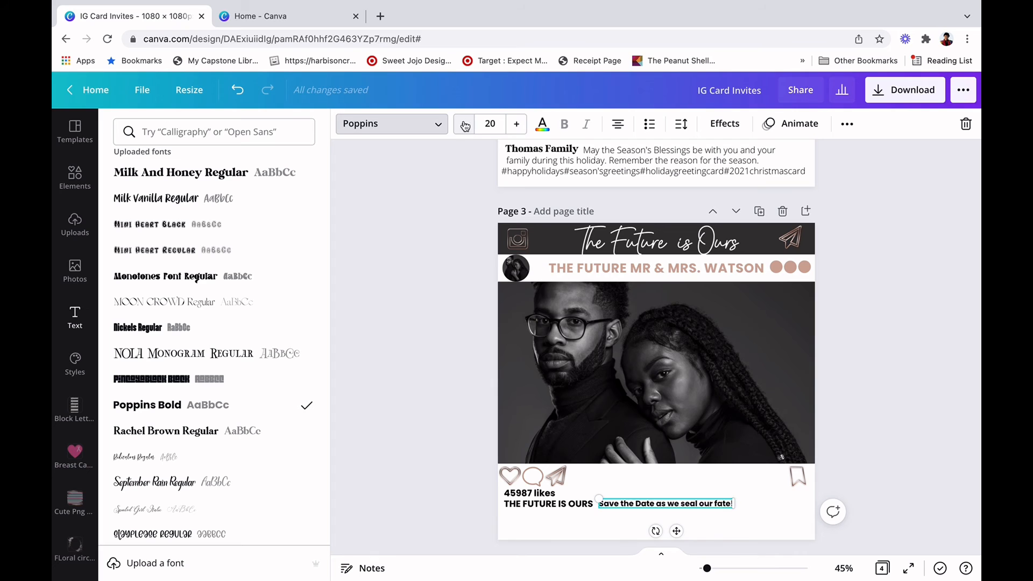
{"action": "left_click", "coordinate": [480, 275]}
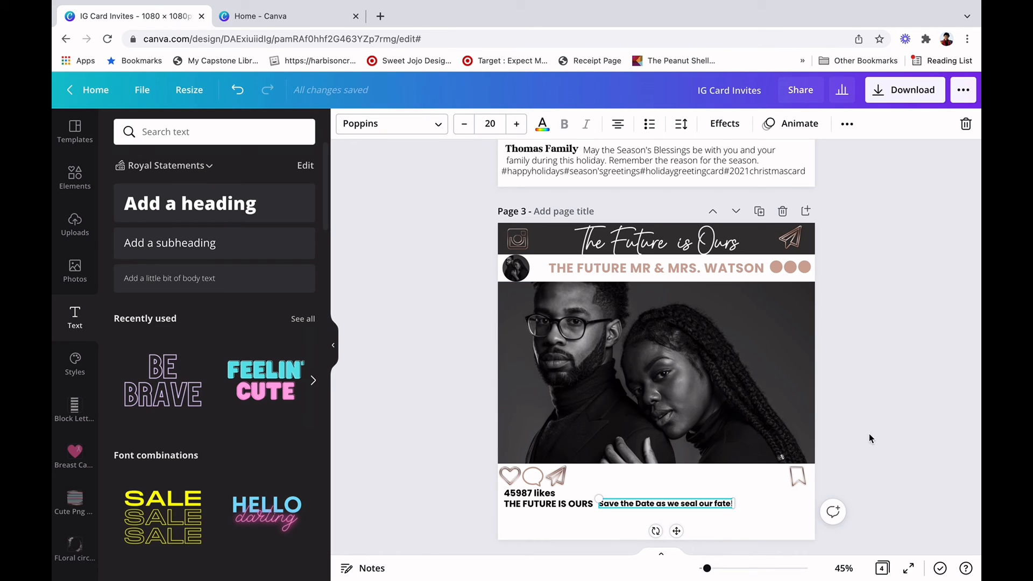
{"action": "left_click", "coordinate": [693, 514]}
{"action": "left_click", "coordinate": [692, 505]}
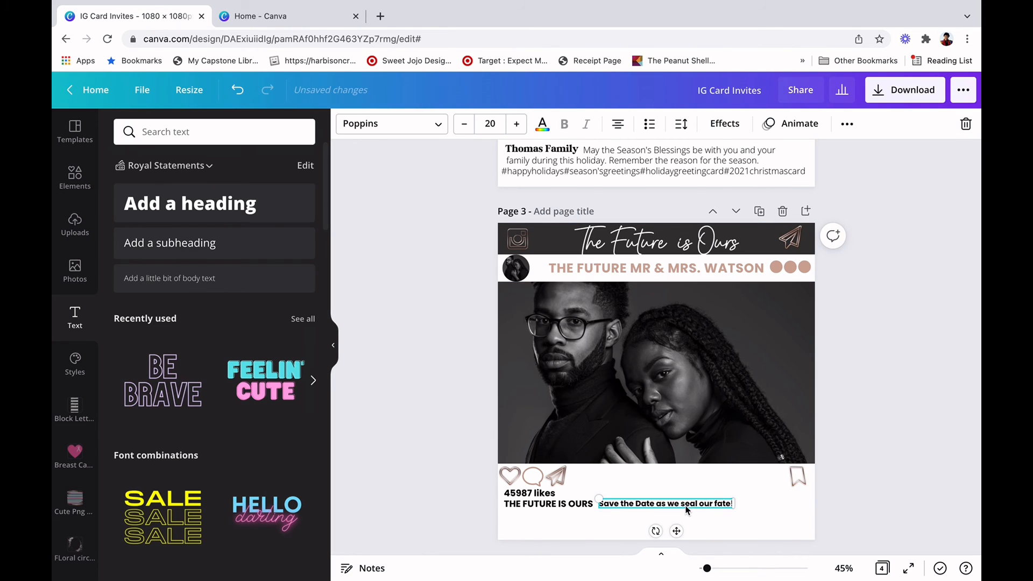
Slide the caption against THE FUTURE IS OURS and check that caption's font size.
{"action": "left_click_drag", "start_coordinate": [686, 507], "coordinate": [693, 507]}
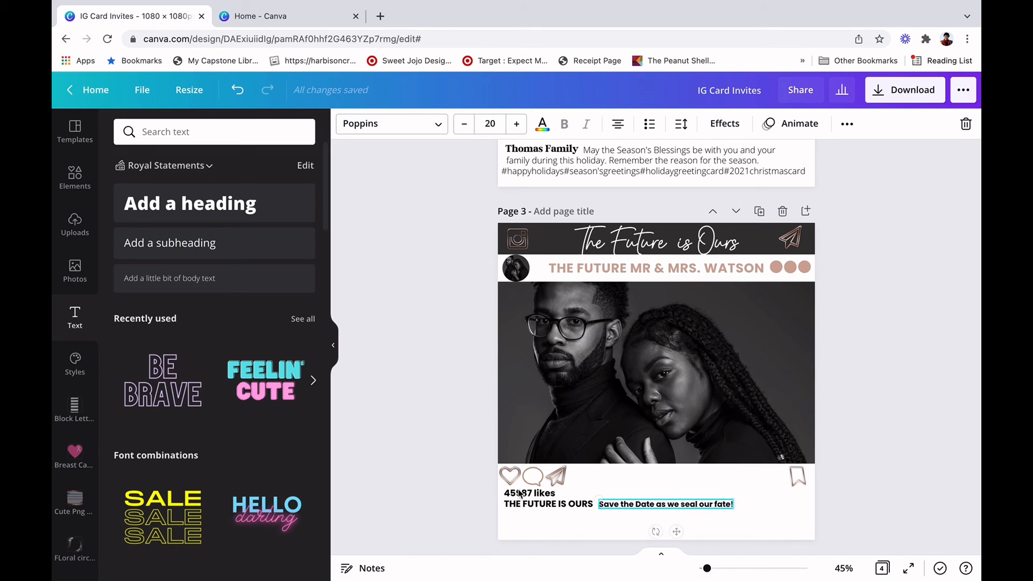
{"action": "left_click", "coordinate": [448, 476]}
{"action": "left_click", "coordinate": [567, 508]}
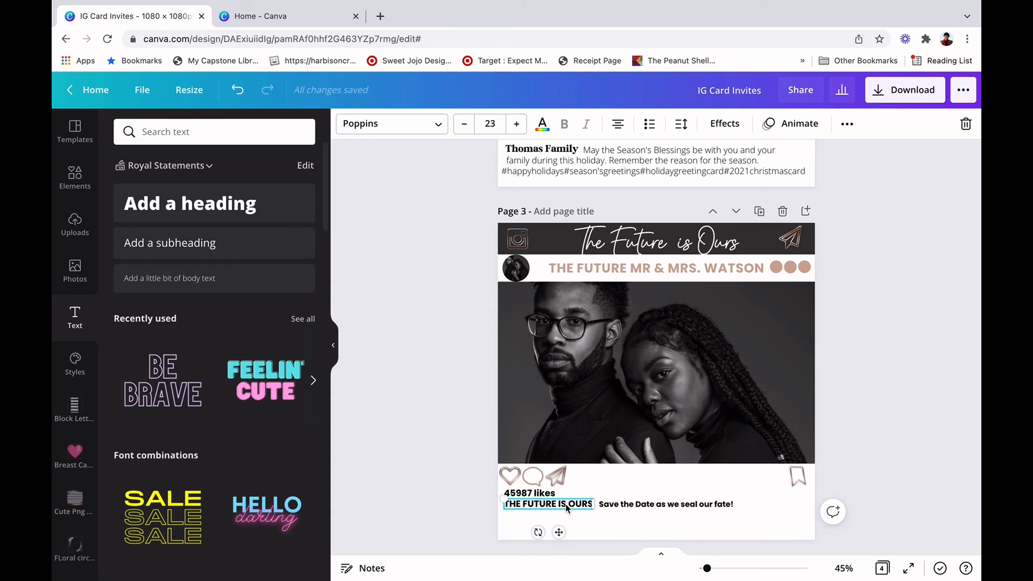
{"action": "left_click", "coordinate": [668, 472]}
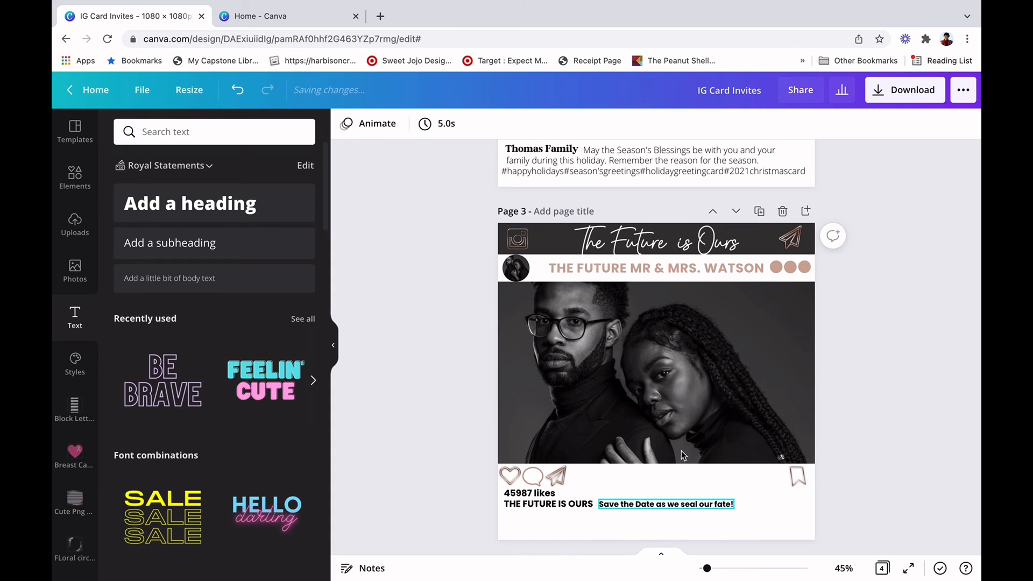
Enlarge the Save the Date caption to size 23 and slide it into line.
{"action": "left_click", "coordinate": [718, 507]}
{"action": "left_click", "coordinate": [515, 125]}
{"action": "left_click", "coordinate": [515, 125]}
{"action": "left_click", "coordinate": [516, 124]}
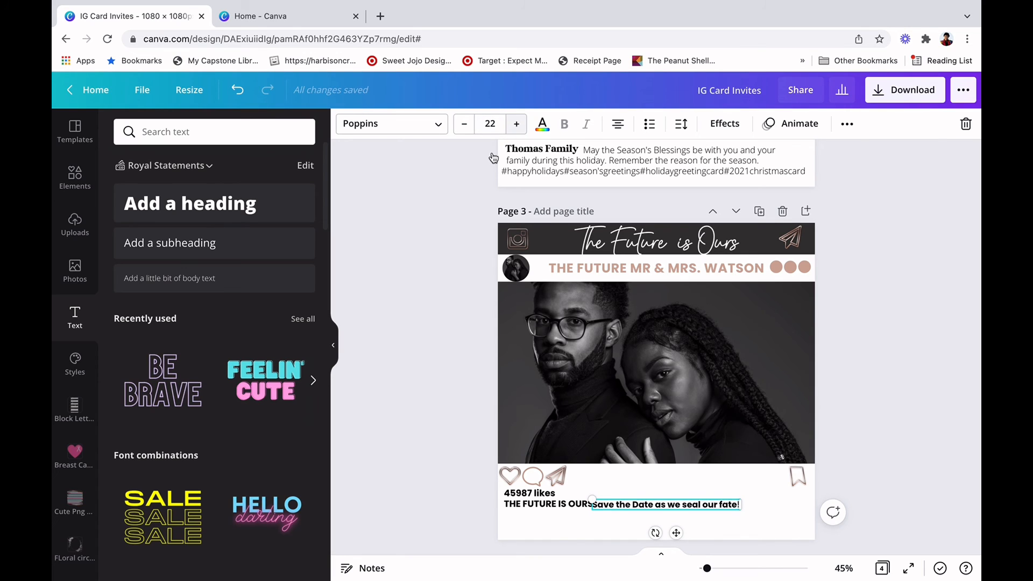
{"action": "left_click", "coordinate": [455, 214]}
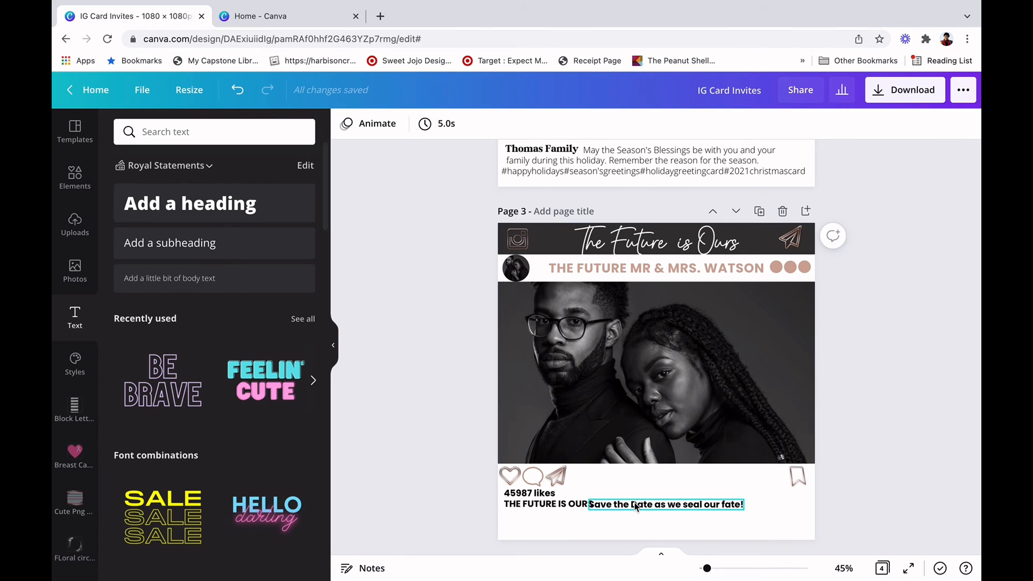
{"action": "left_click_drag", "start_coordinate": [652, 504], "coordinate": [646, 505]}
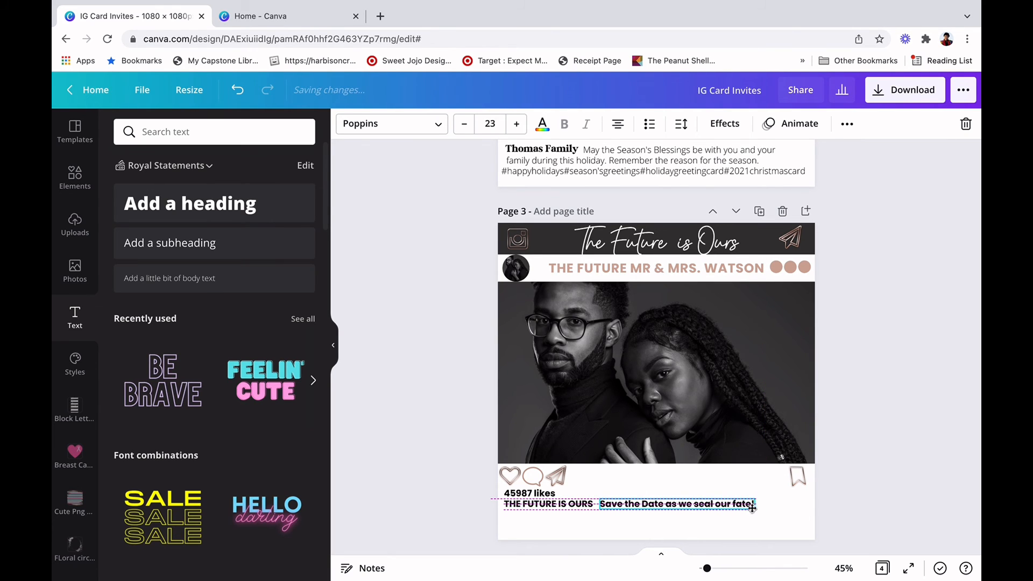
Append 'Love has' to the caption and shift it right beside THE FUTURE IS OURS.
{"action": "left_click_drag", "start_coordinate": [753, 506], "coordinate": [751, 506]}
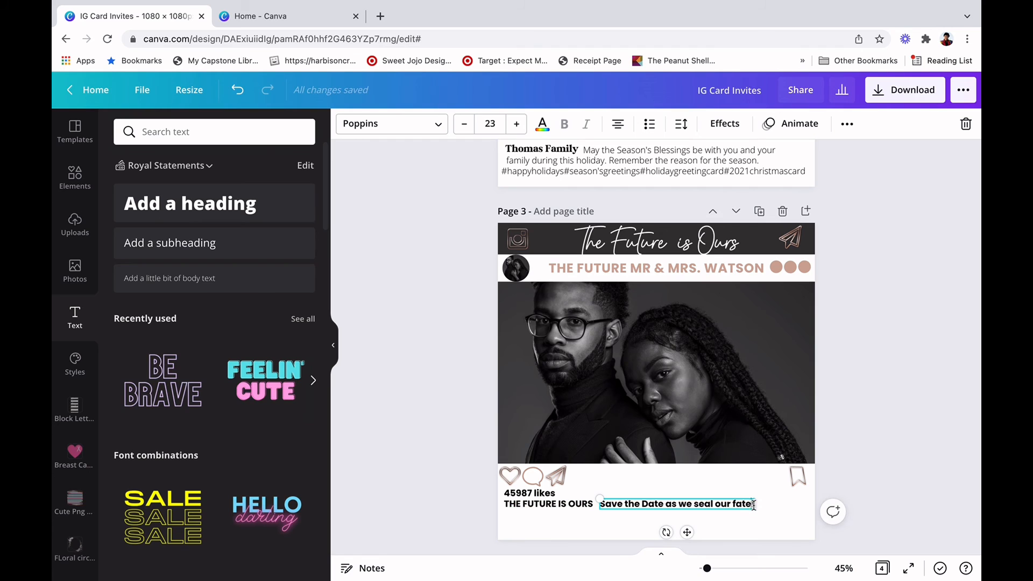
{"action": "type", "text": "Lo"}
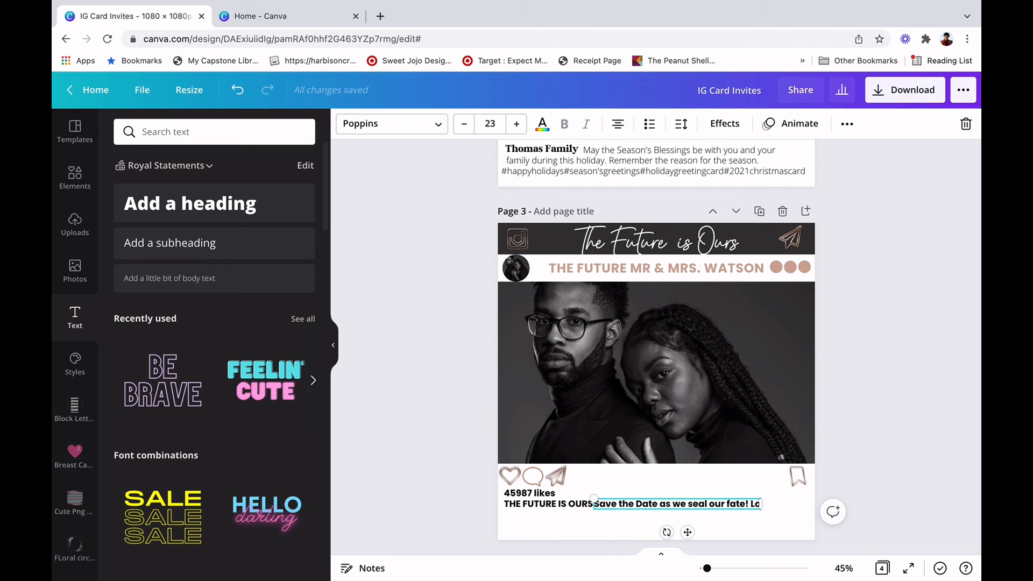
{"action": "type", "text": "ve has found"}
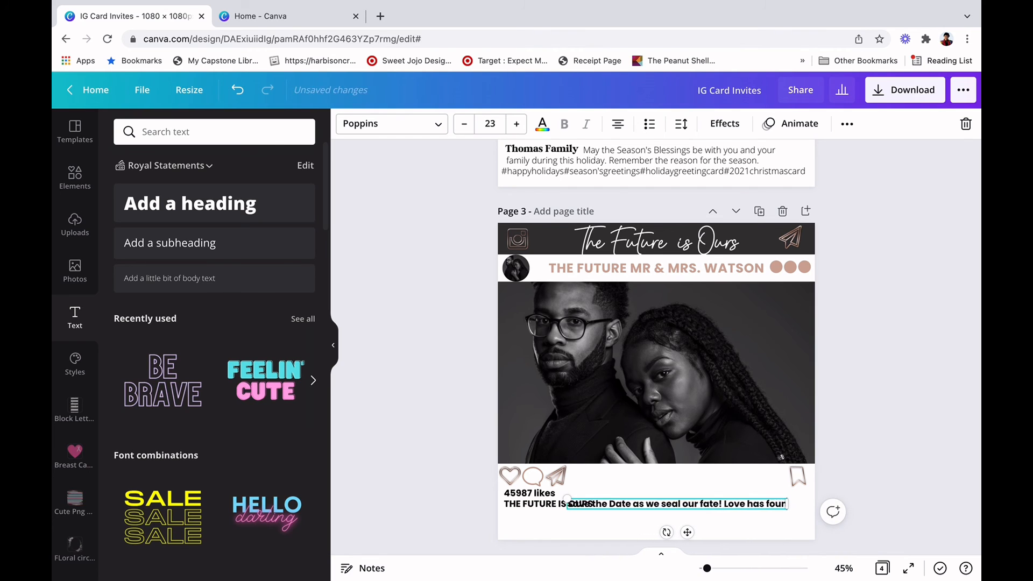
{"action": "left_click", "coordinate": [927, 393]}
{"action": "left_click", "coordinate": [721, 506]}
{"action": "left_click_drag", "start_coordinate": [723, 503], "coordinate": [813, 504]}
{"action": "key", "text": "BackSpace"}
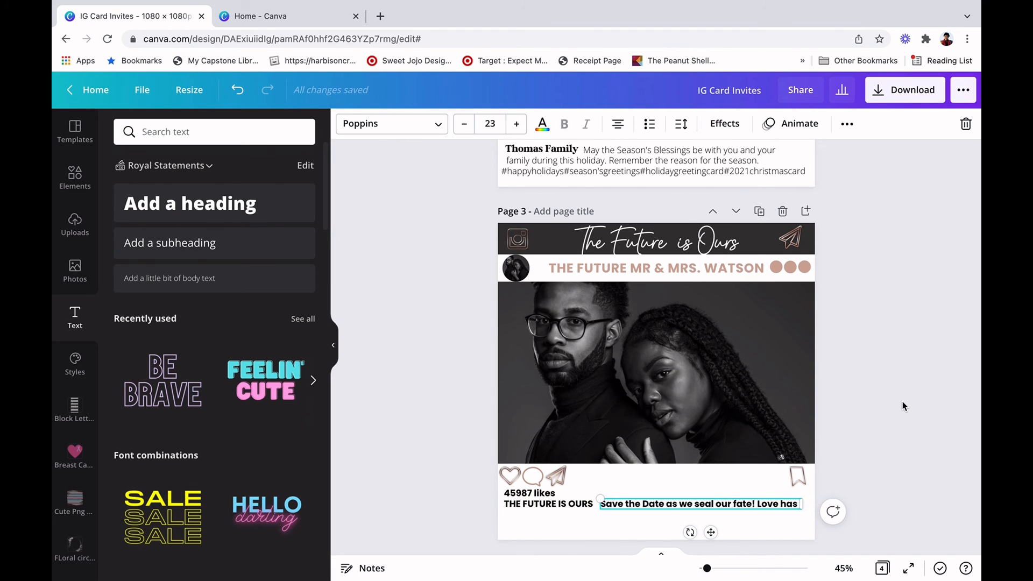
{"action": "left_click", "coordinate": [903, 401]}
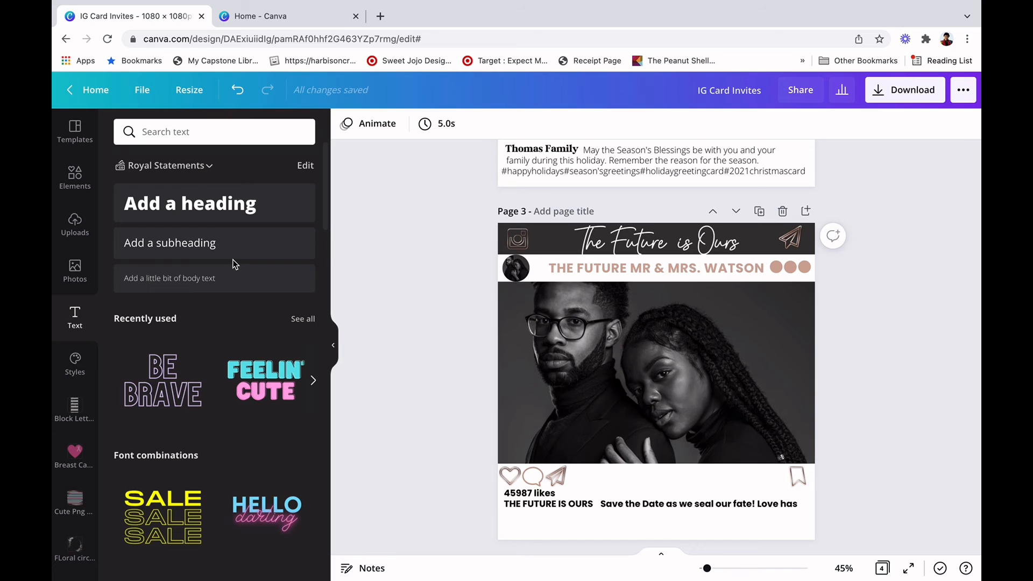
Add a 'found a new home' text box in black Poppins Bold at size 23.
{"action": "left_click", "coordinate": [232, 278]}
{"action": "type", "text": "fou"}
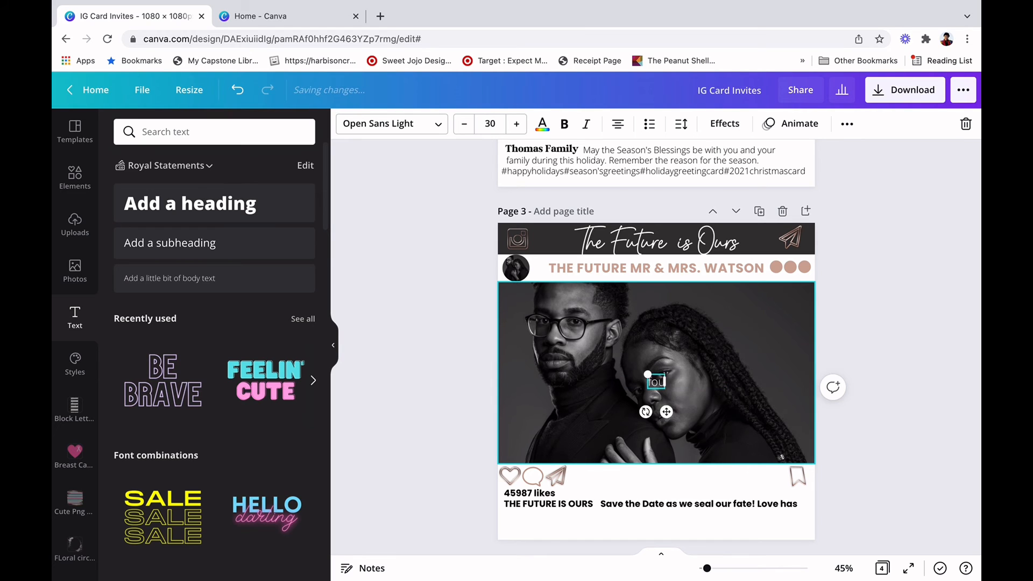
{"action": "type", "text": "nd a new home"}
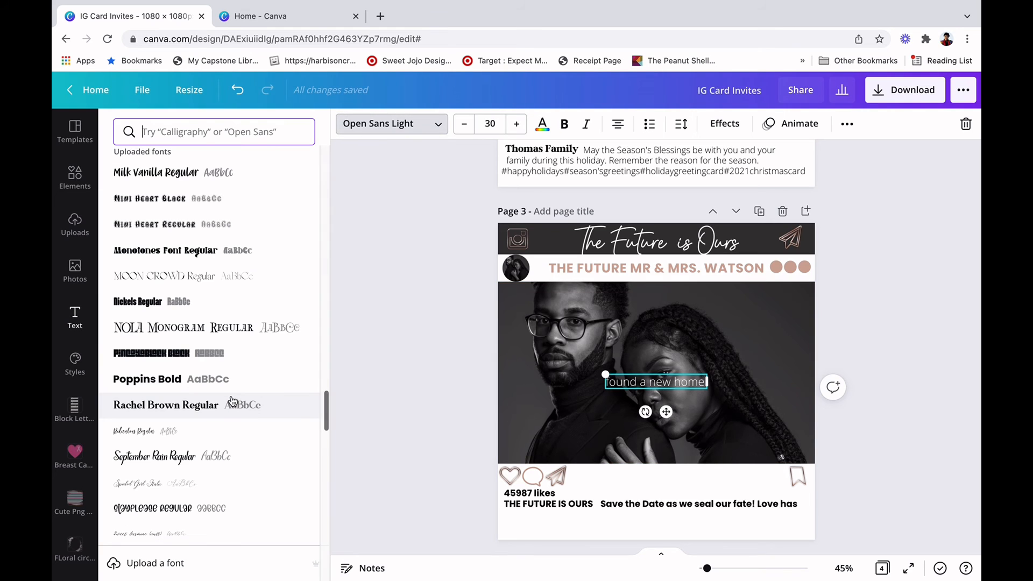
{"action": "left_click", "coordinate": [205, 377]}
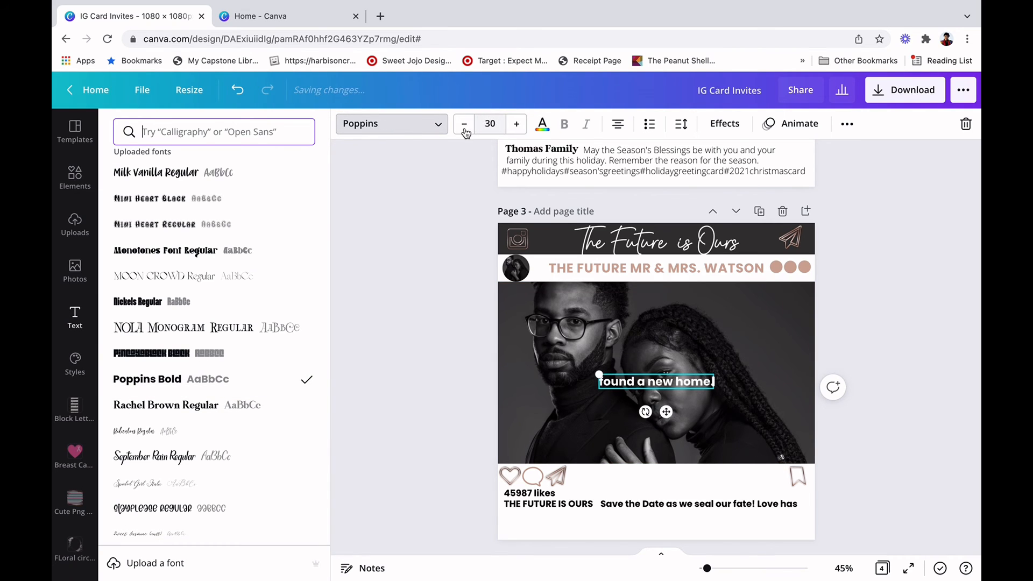
{"action": "left_click", "coordinate": [488, 124]}
{"action": "type", "text": "2"}
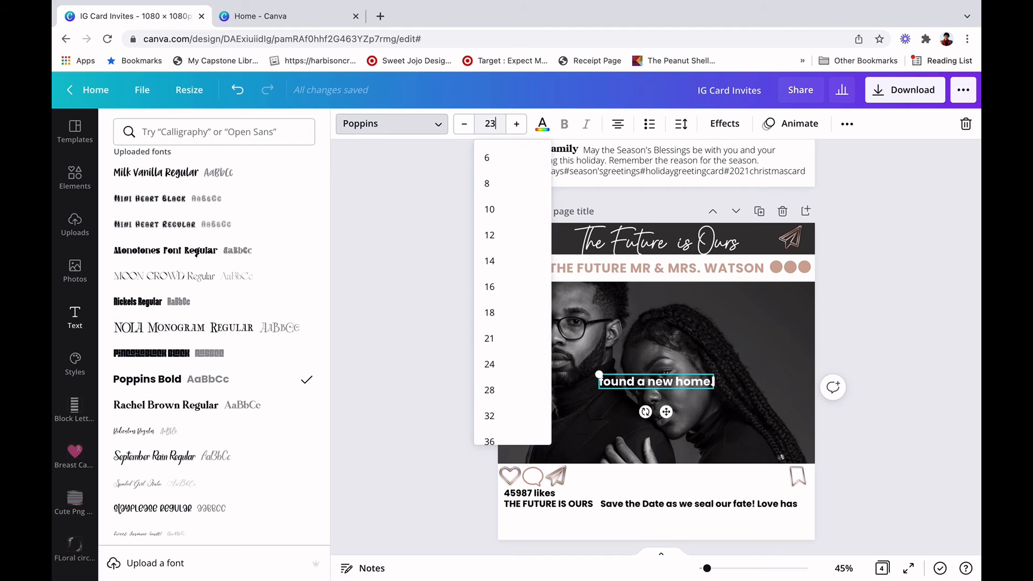
{"action": "type", "text": "3"}
{"action": "key", "text": "Return"}
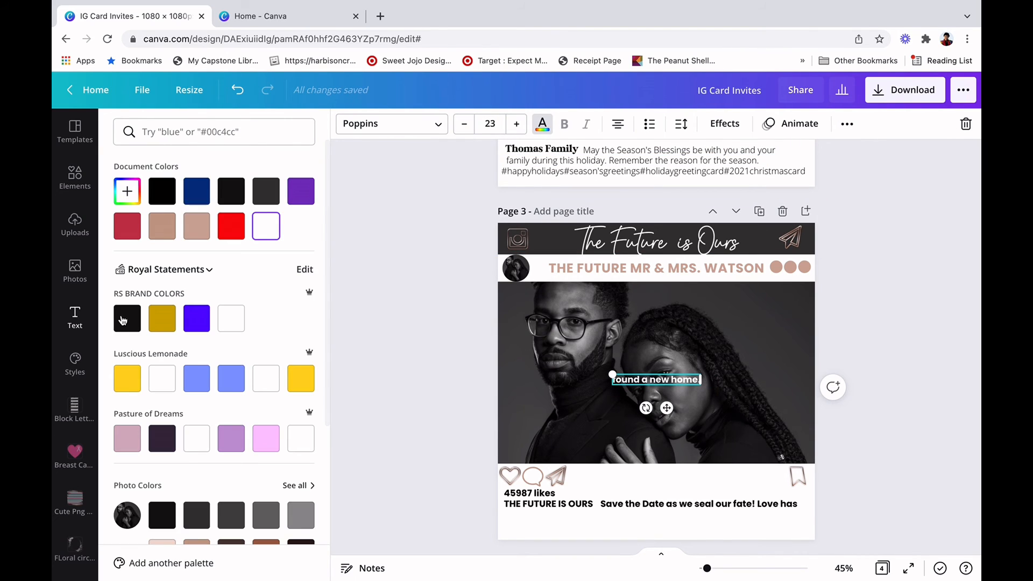
{"action": "left_click", "coordinate": [127, 318]}
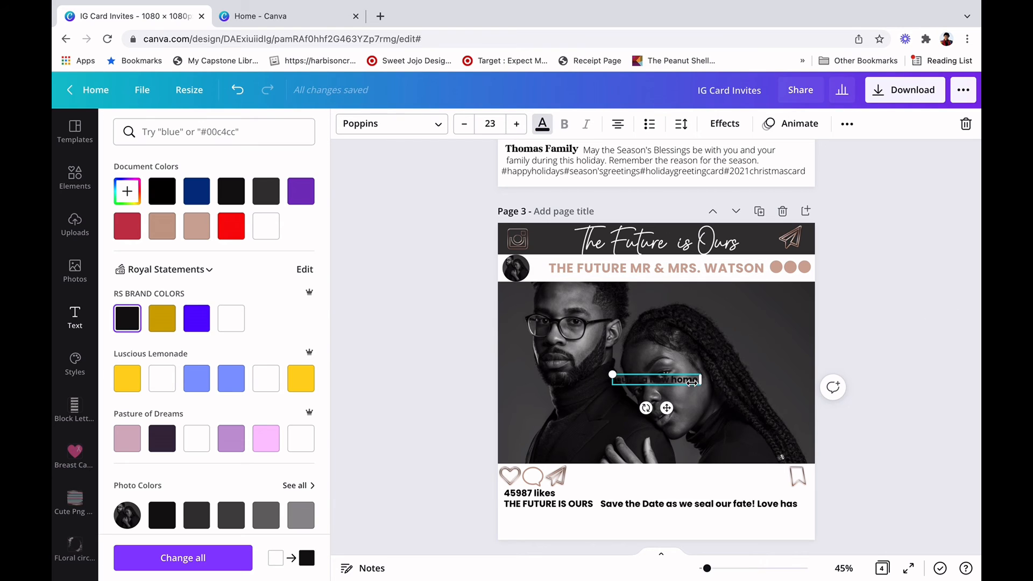
Place it under the caption, add 'Formal invite to follow.', widen and left-align it.
{"action": "left_click_drag", "start_coordinate": [663, 373], "coordinate": [589, 514]}
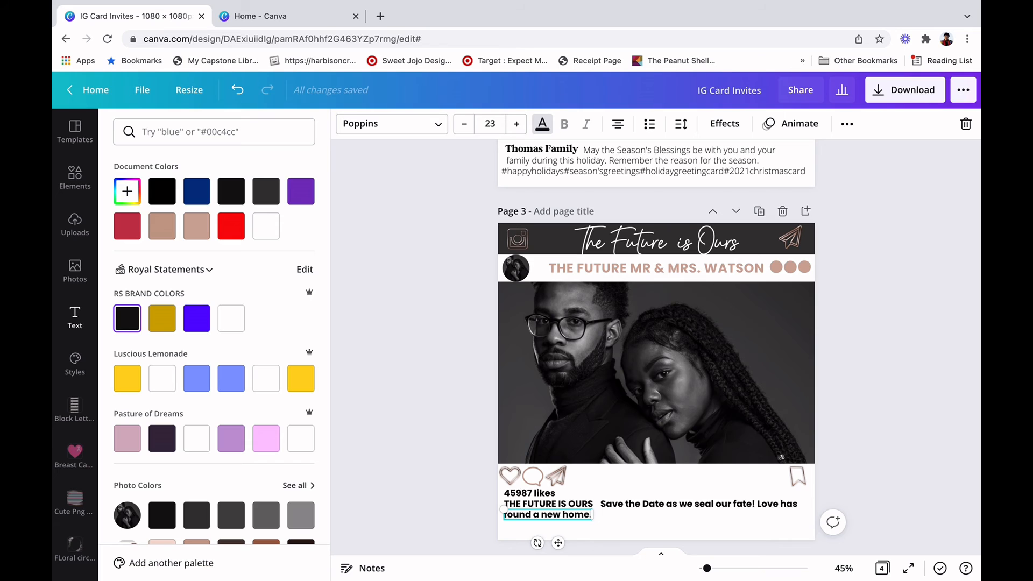
{"action": "key", "text": "Return"}
{"action": "type", "text": "Formal invite to fol"}
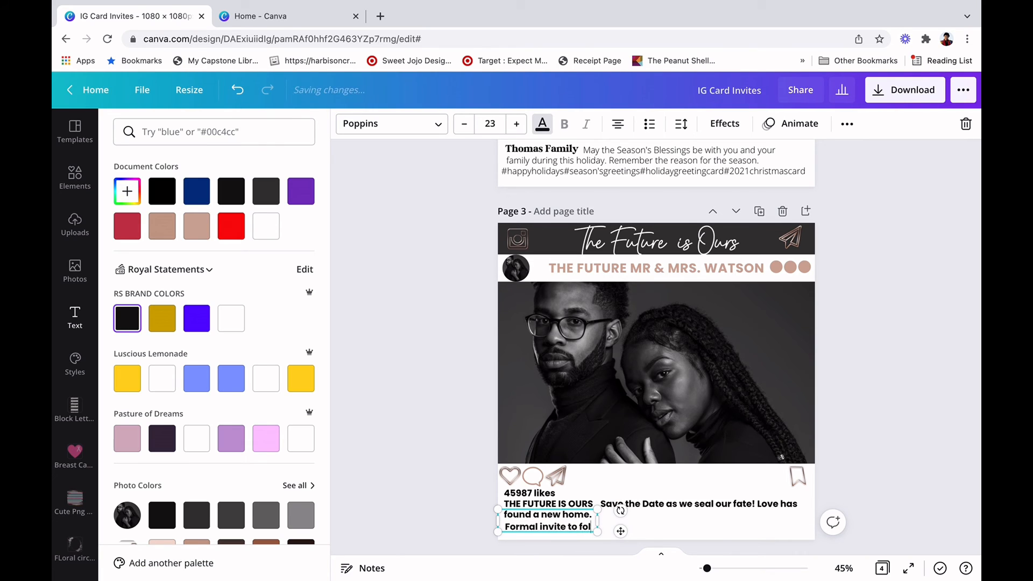
{"action": "type", "text": "low"}
{"action": "left_click_drag", "start_coordinate": [614, 531], "coordinate": [718, 521]}
{"action": "type", "text": "."}
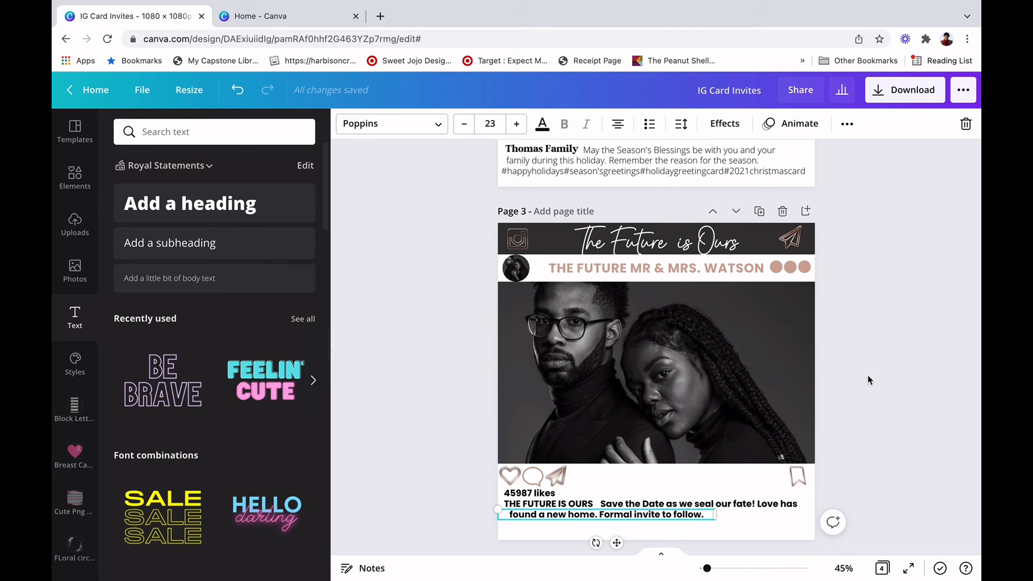
{"action": "left_click", "coordinate": [868, 380]}
{"action": "left_click", "coordinate": [674, 518]}
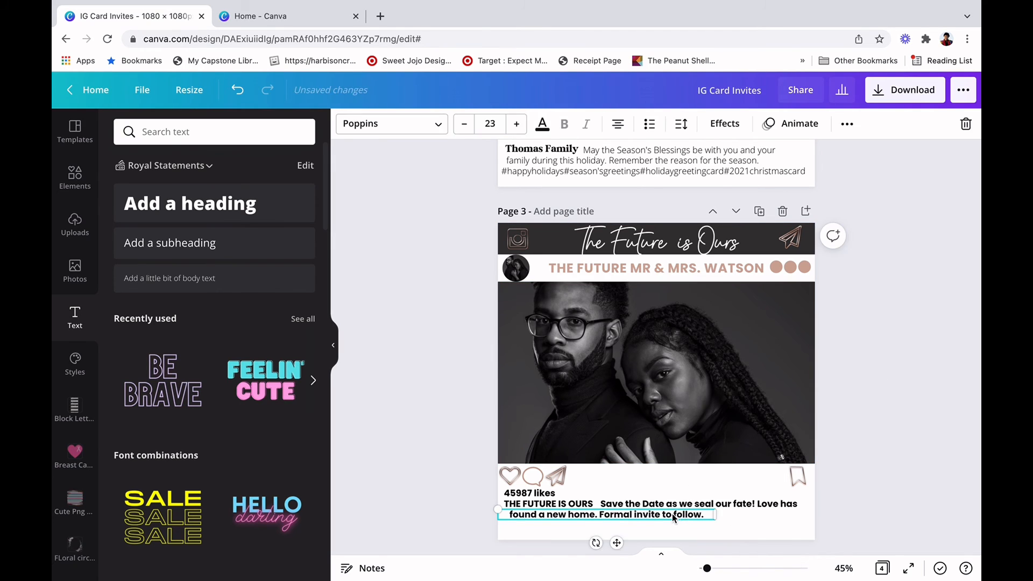
{"action": "left_click_drag", "start_coordinate": [671, 515], "coordinate": [672, 515]}
{"action": "left_click", "coordinate": [869, 408]}
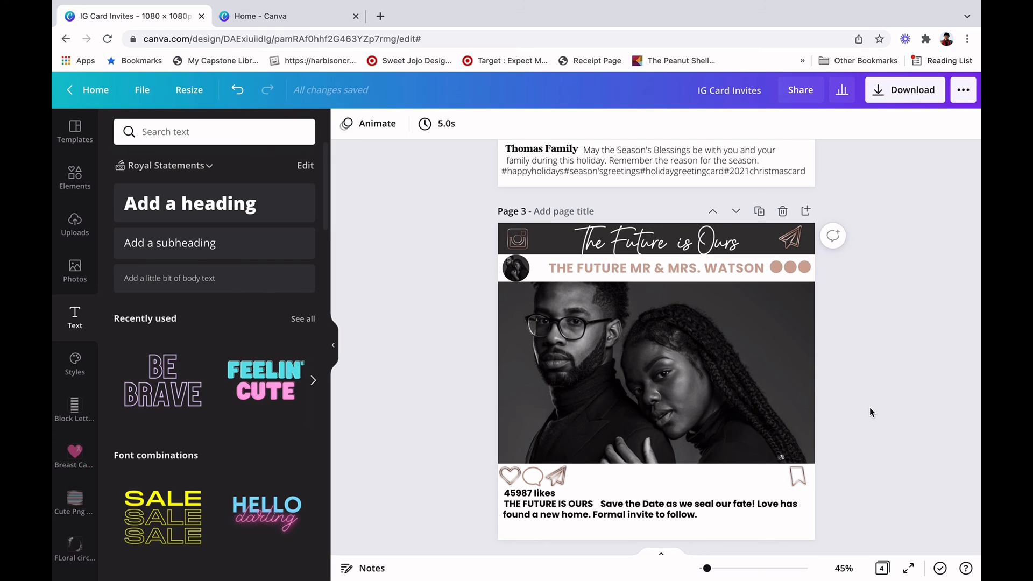
Add a black hashtag text box '#savethedate#loveundernewmanagement#thefutureisours#watsontime', shrunk to fit one line.
{"action": "left_click", "coordinate": [295, 288]}
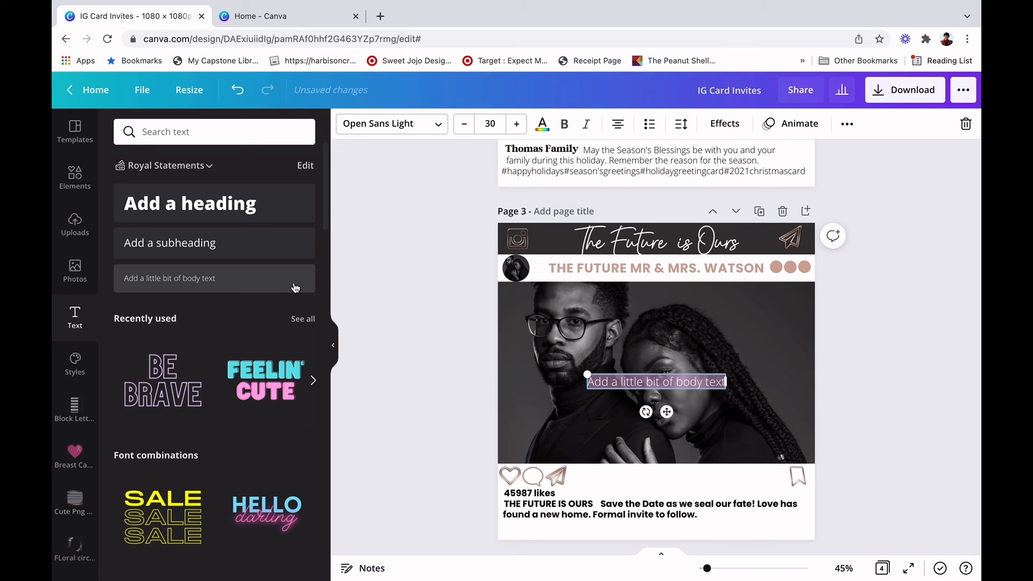
{"action": "type", "text": "#s"}
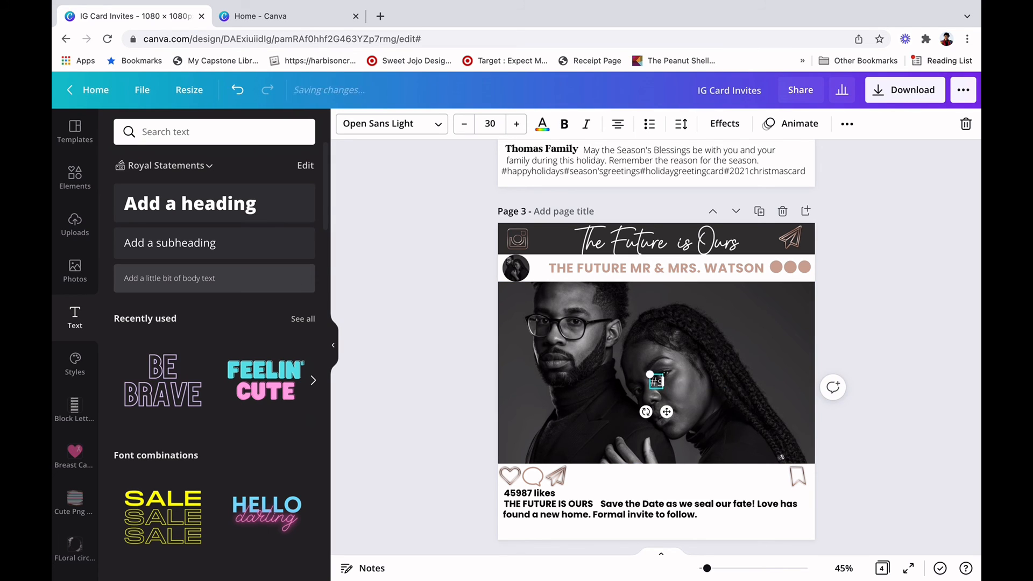
{"action": "type", "text": "avethedat"}
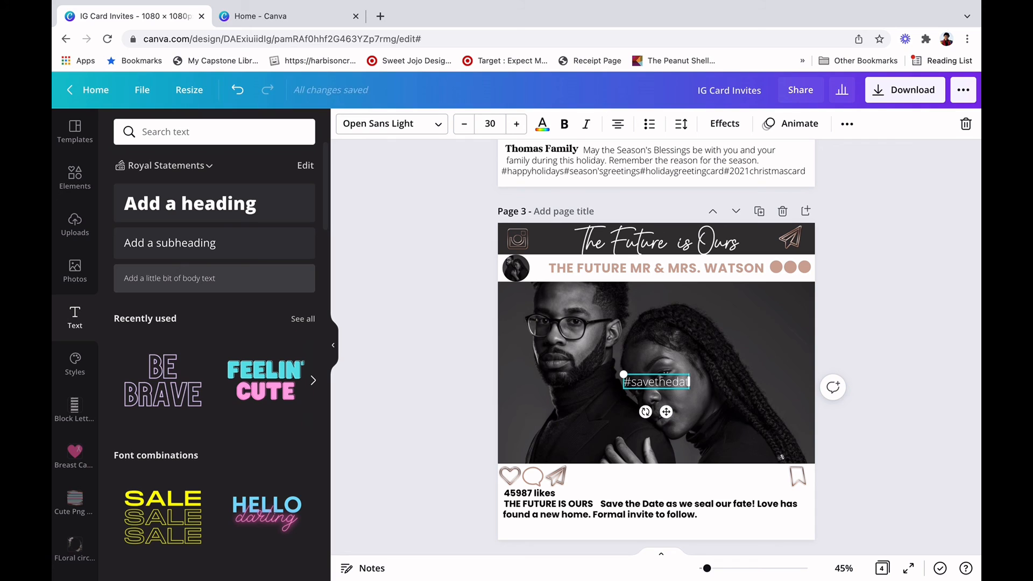
{"action": "type", "text": "e#lo"}
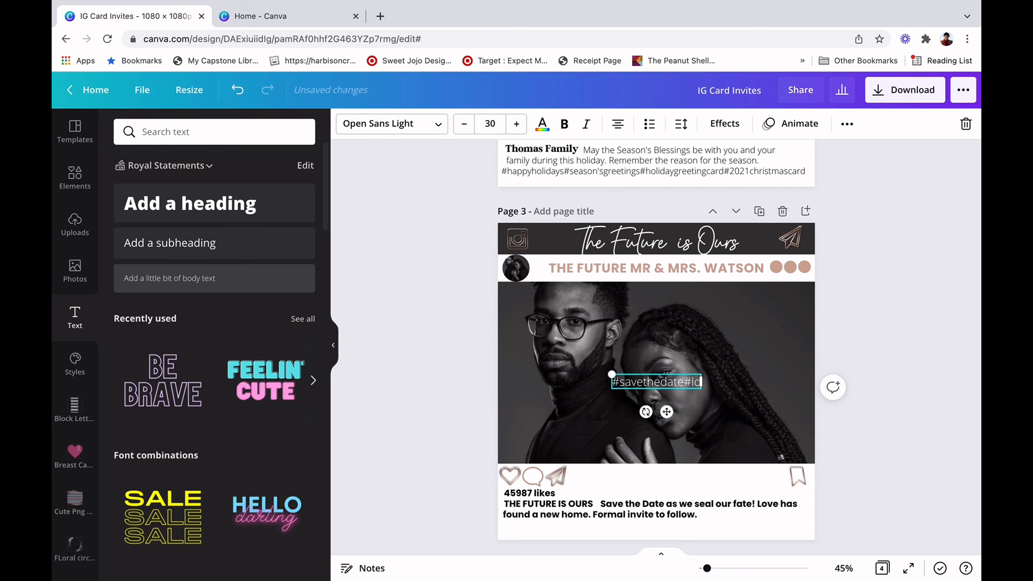
{"action": "type", "text": "veundernewmanagaement"}
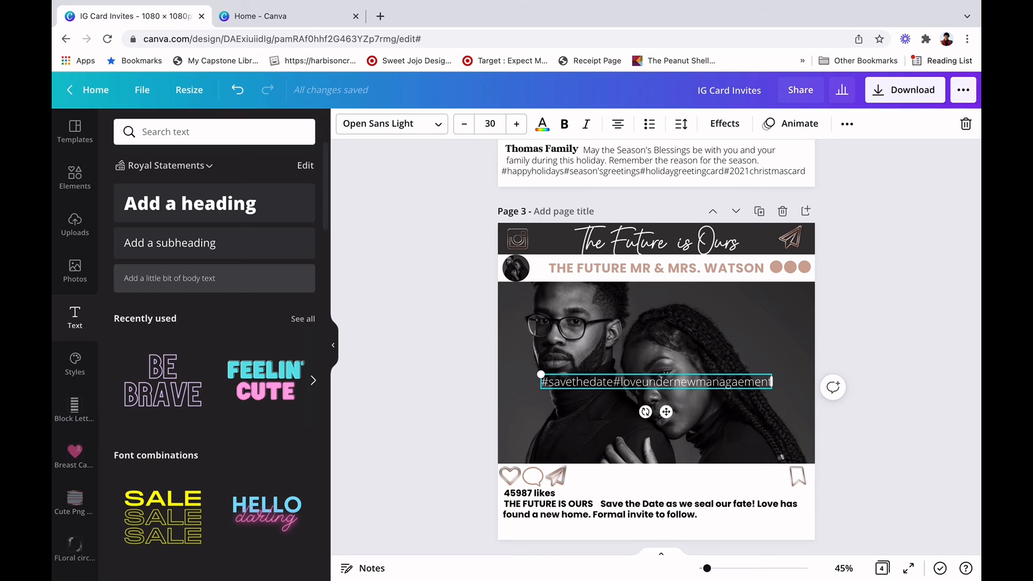
{"action": "type", "text": "#"}
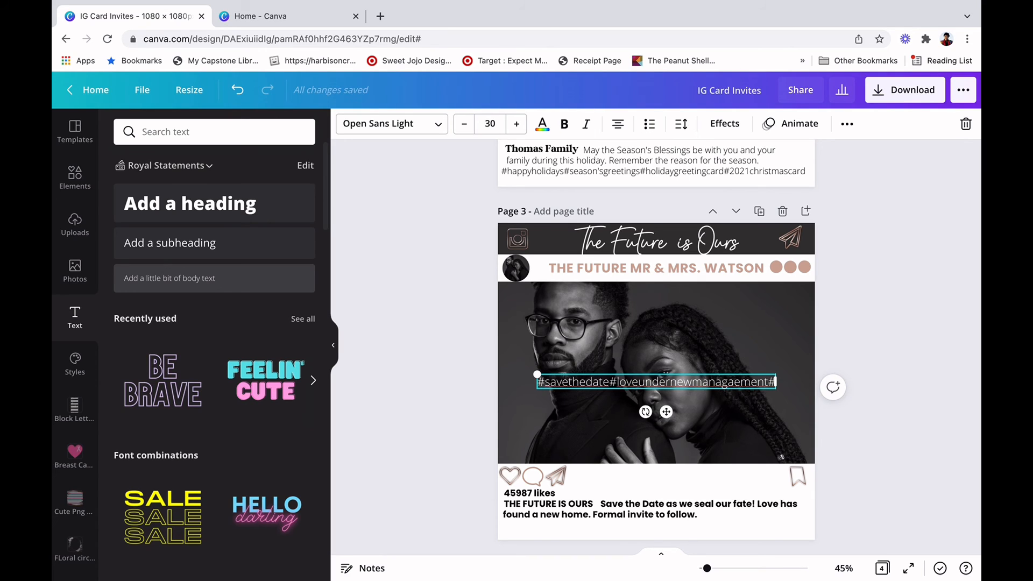
{"action": "type", "text": "thefutureisours#"}
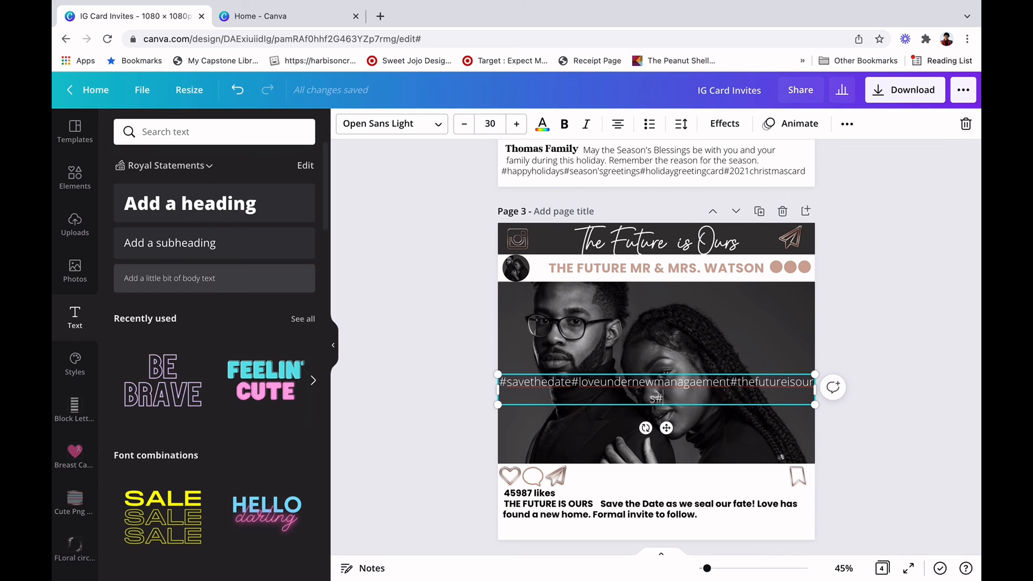
{"action": "type", "text": "watsontime"}
{"action": "left_click", "coordinate": [463, 124]}
{"action": "left_click", "coordinate": [462, 124]}
{"action": "left_click", "coordinate": [463, 124]}
{"action": "left_click", "coordinate": [462, 124]}
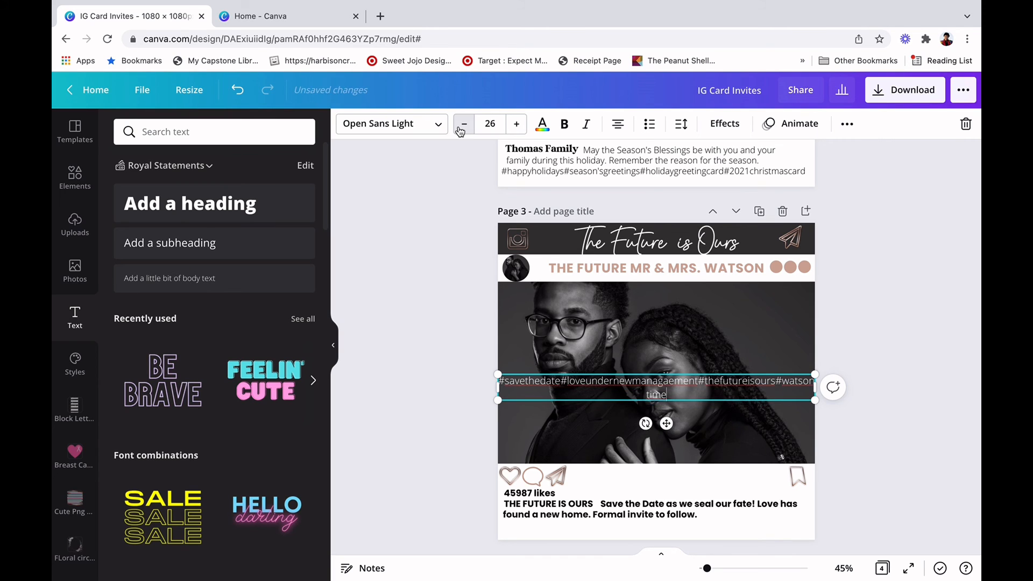
{"action": "left_click", "coordinate": [462, 127]}
{"action": "left_click", "coordinate": [462, 127]}
{"action": "left_click", "coordinate": [461, 127]}
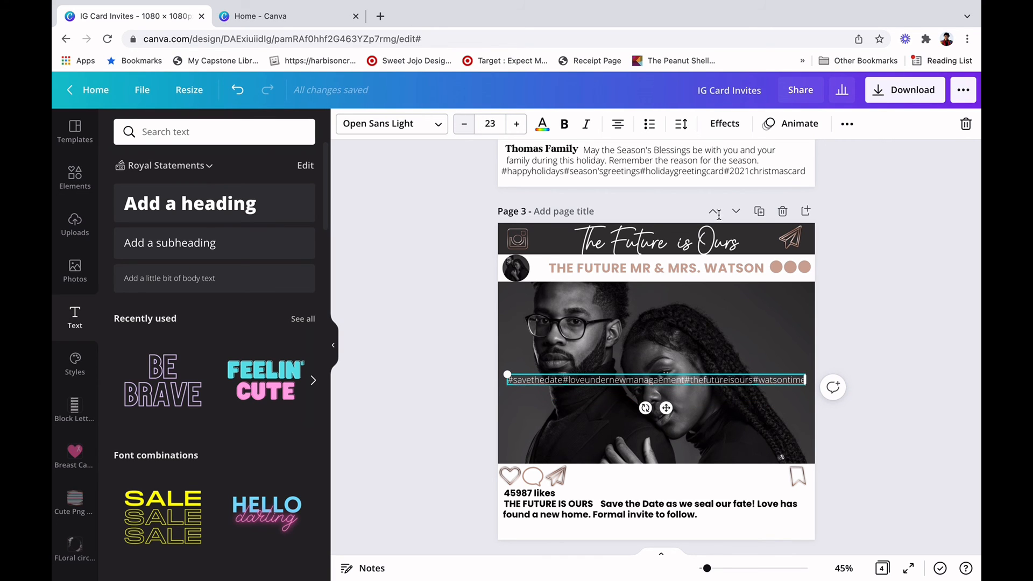
{"action": "left_click", "coordinate": [543, 125]}
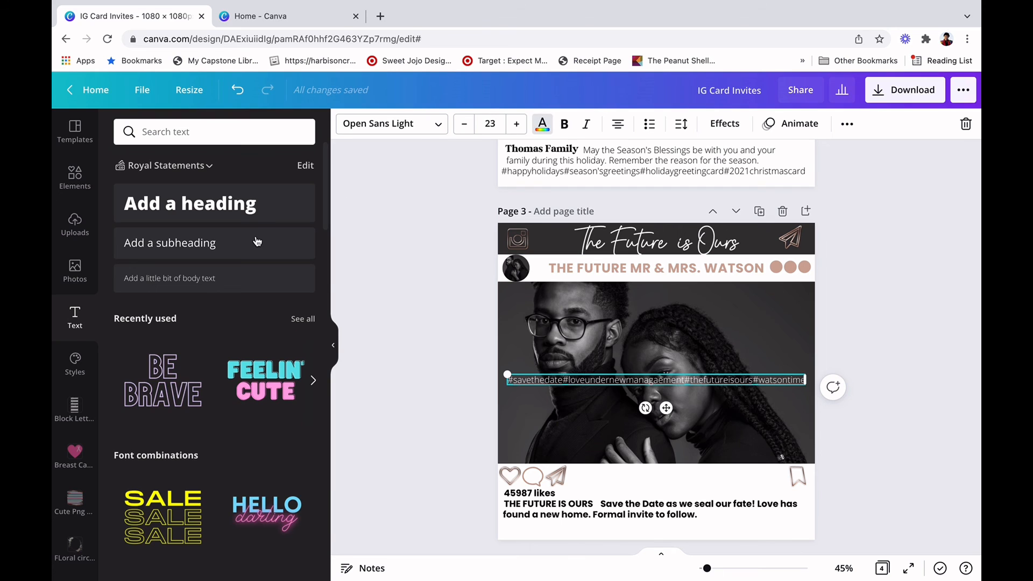
{"action": "left_click", "coordinate": [123, 321]}
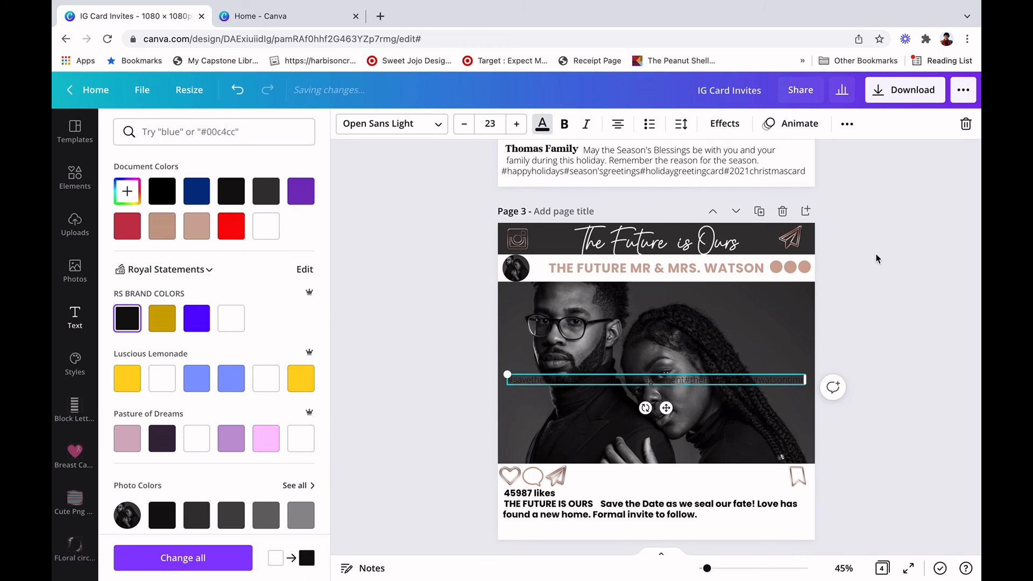
{"action": "left_click", "coordinate": [542, 124]}
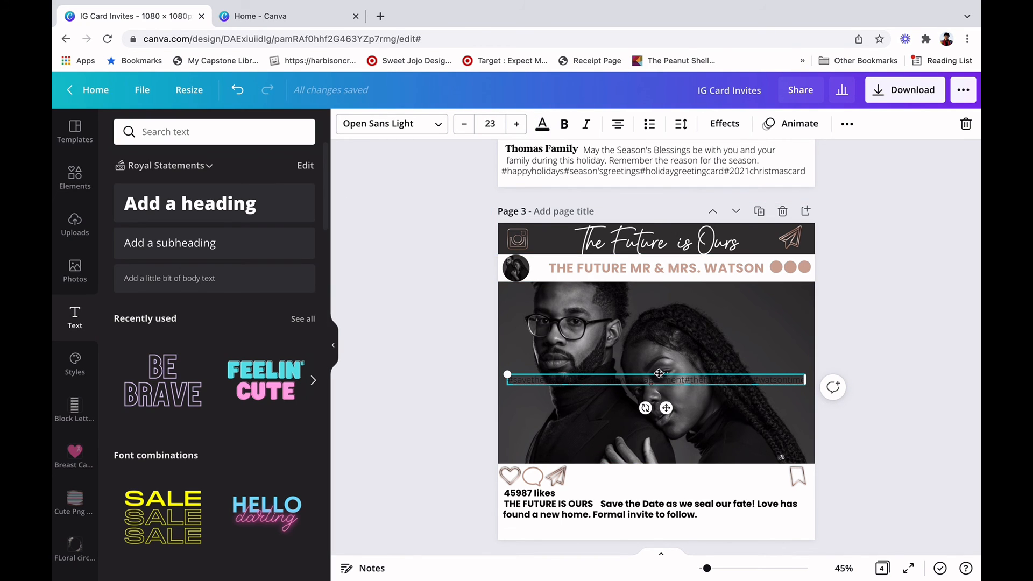
Move the hashtags below the caption, set Poppins Bold size 18, aligned to the caption's left edge.
{"action": "left_click_drag", "start_coordinate": [664, 519], "coordinate": [653, 519]}
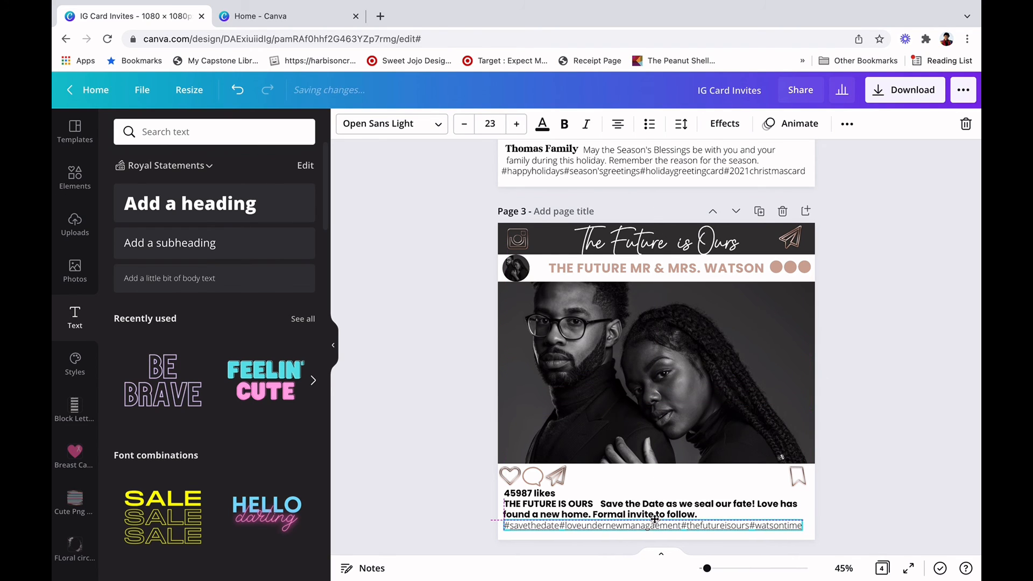
{"action": "left_click", "coordinate": [860, 385]}
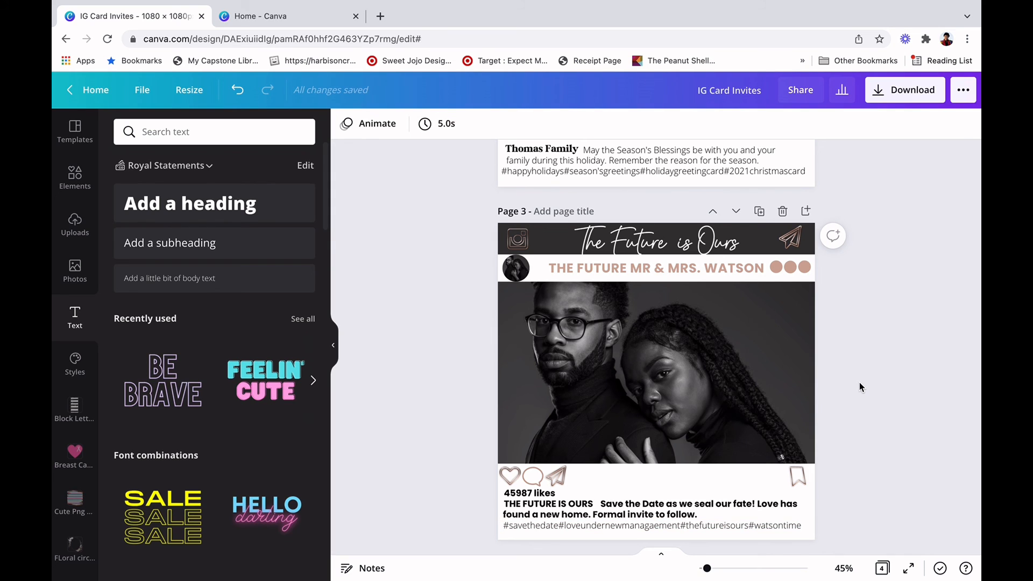
{"action": "left_click", "coordinate": [707, 529]}
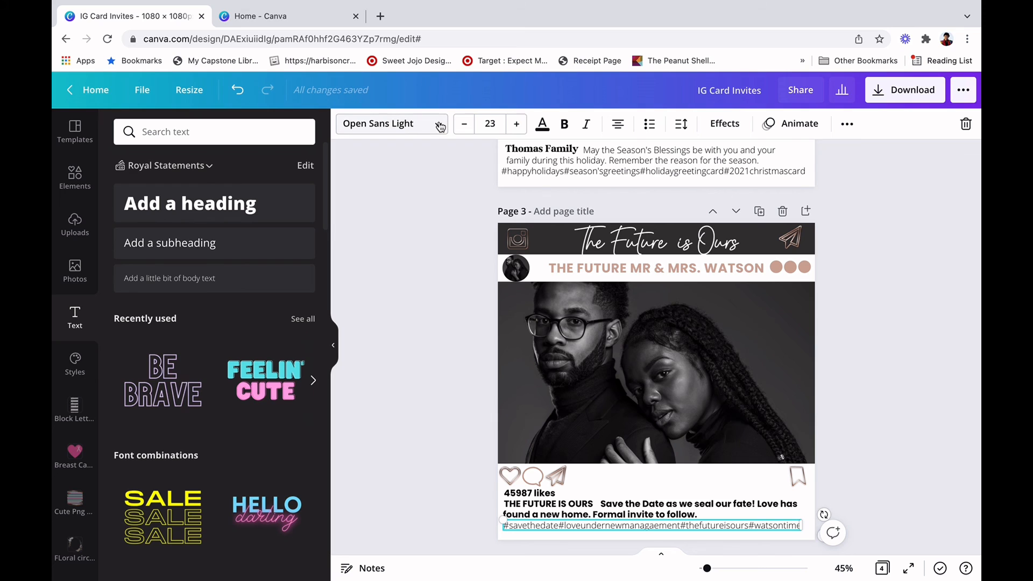
{"action": "left_click", "coordinate": [441, 127]}
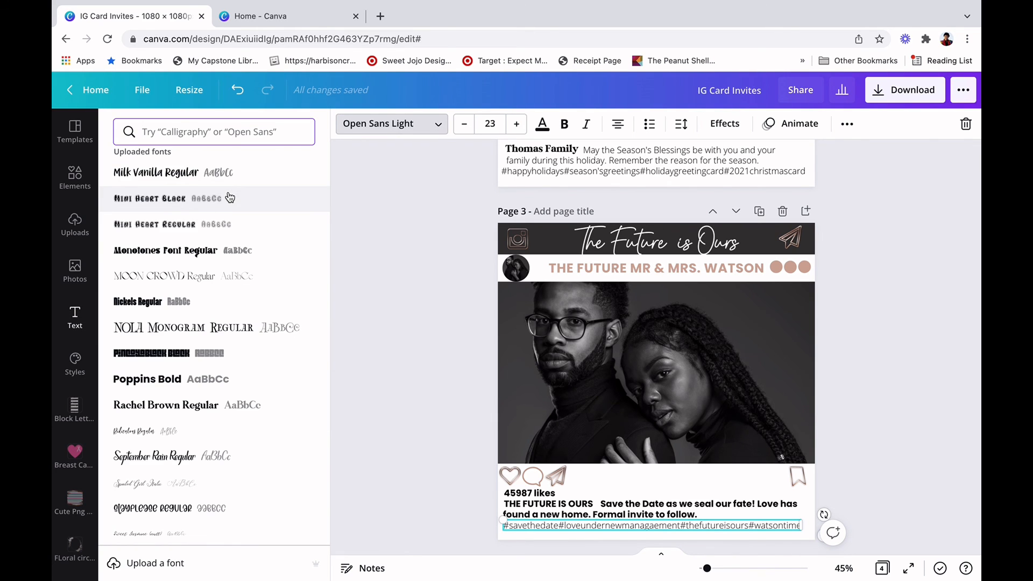
{"action": "left_click", "coordinate": [153, 381]}
{"action": "left_click", "coordinate": [462, 127]}
{"action": "left_click", "coordinate": [461, 127]}
{"action": "left_click", "coordinate": [462, 127]}
{"action": "left_click", "coordinate": [462, 127]}
{"action": "left_click", "coordinate": [462, 127]}
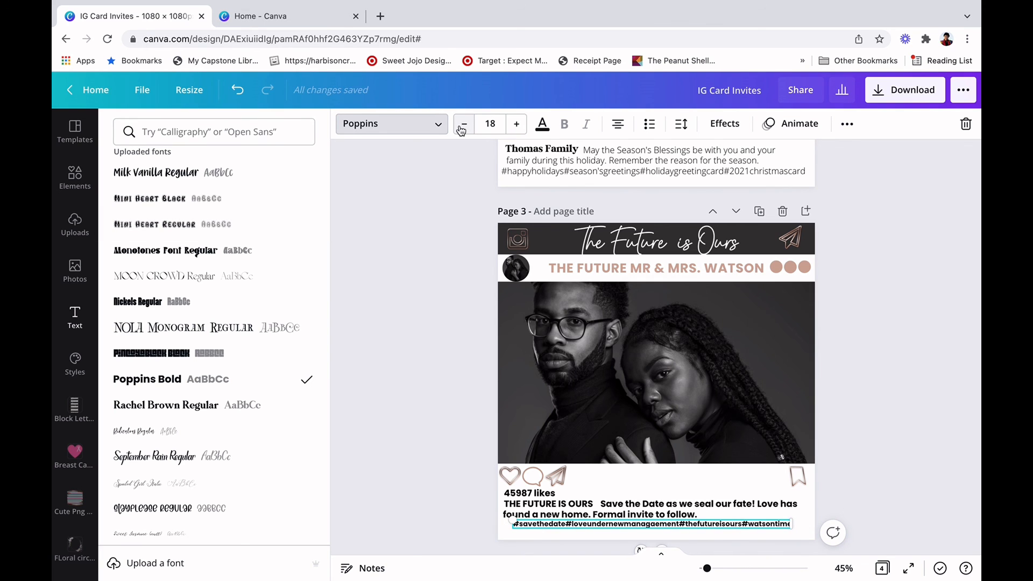
{"action": "left_click", "coordinate": [920, 266]}
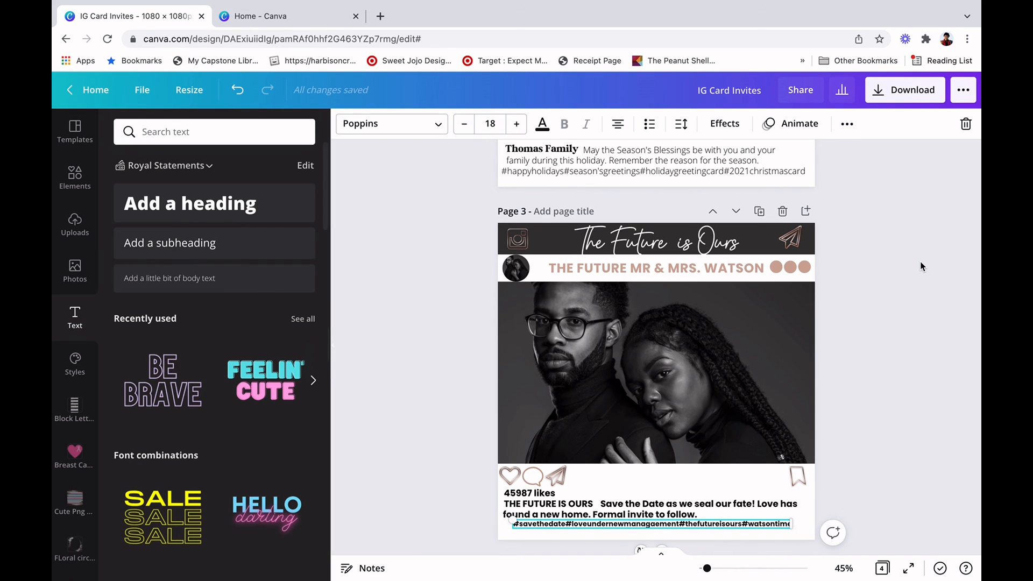
{"action": "left_click", "coordinate": [717, 534]}
{"action": "left_click", "coordinate": [727, 530]}
{"action": "left_click_drag", "start_coordinate": [721, 531], "coordinate": [720, 528]}
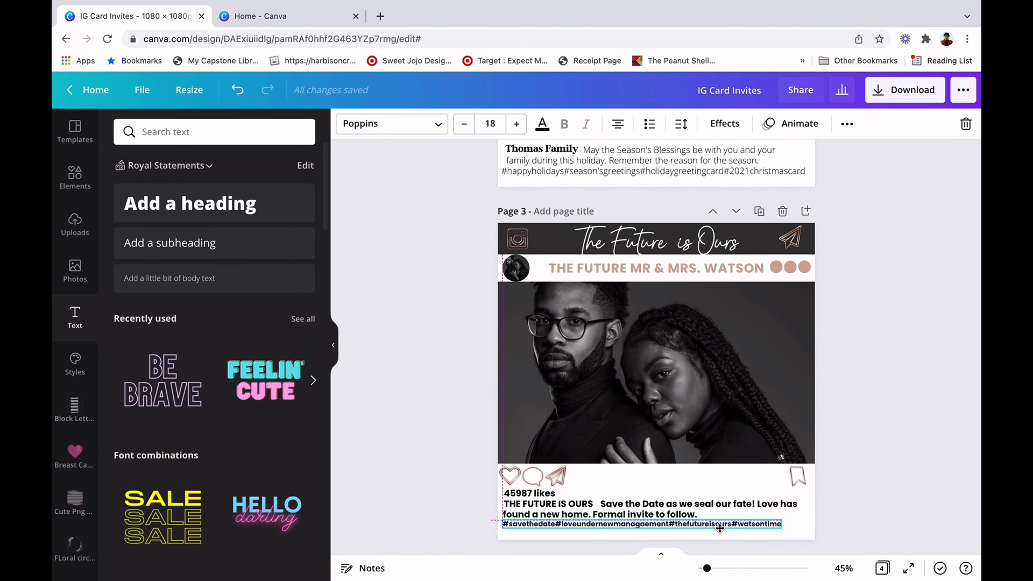
{"action": "left_click", "coordinate": [892, 393]}
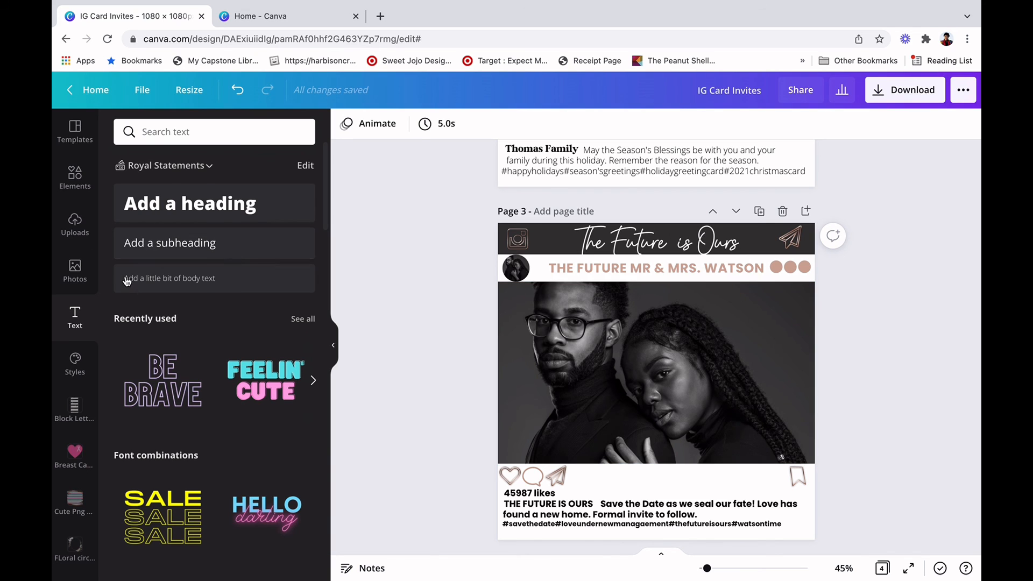
Add a text box with the couple's names and move it to the photo's top right.
{"action": "key", "text": "t"}
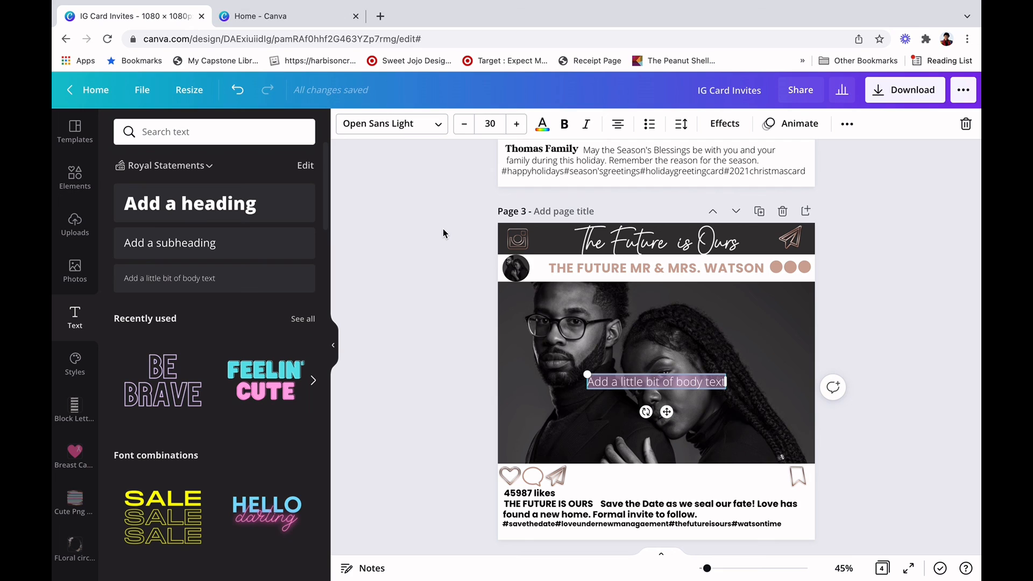
{"action": "type", "text": "Michea"}
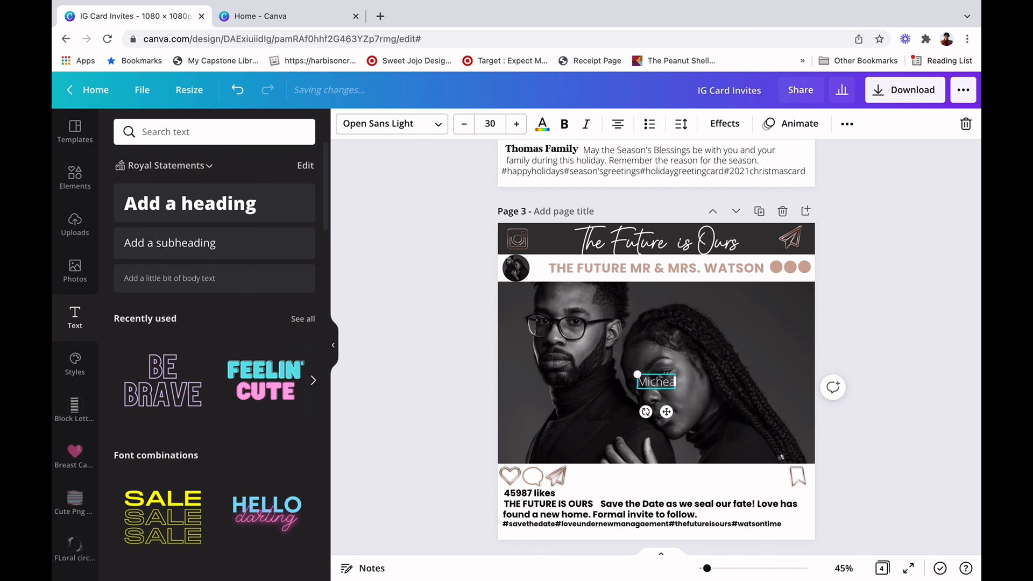
{"action": "type", "text": "lls"}
{"action": "key", "text": "BackSpace"}
{"action": "type", "text": "&"}
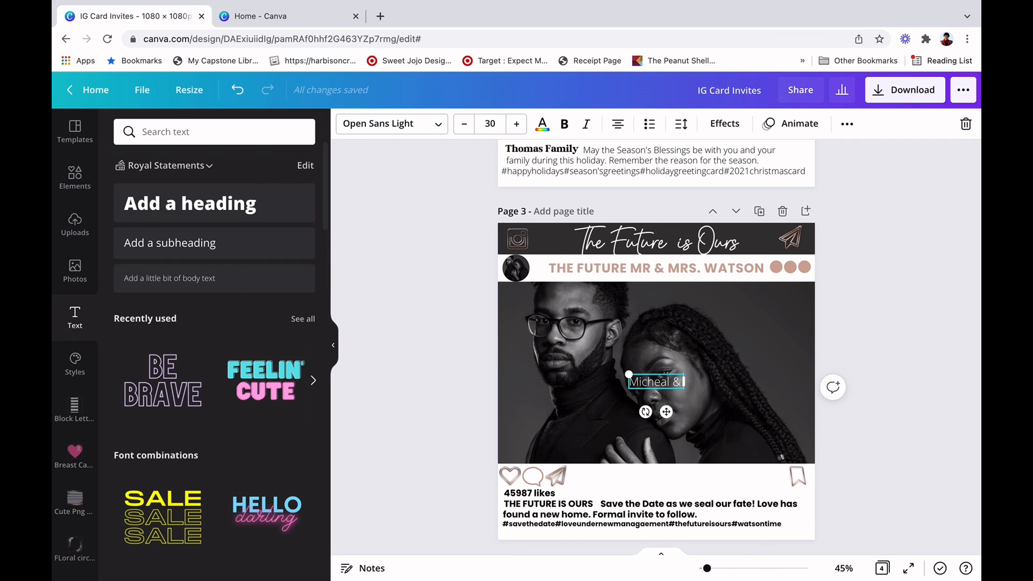
{"action": "type", "text": " Stacia"}
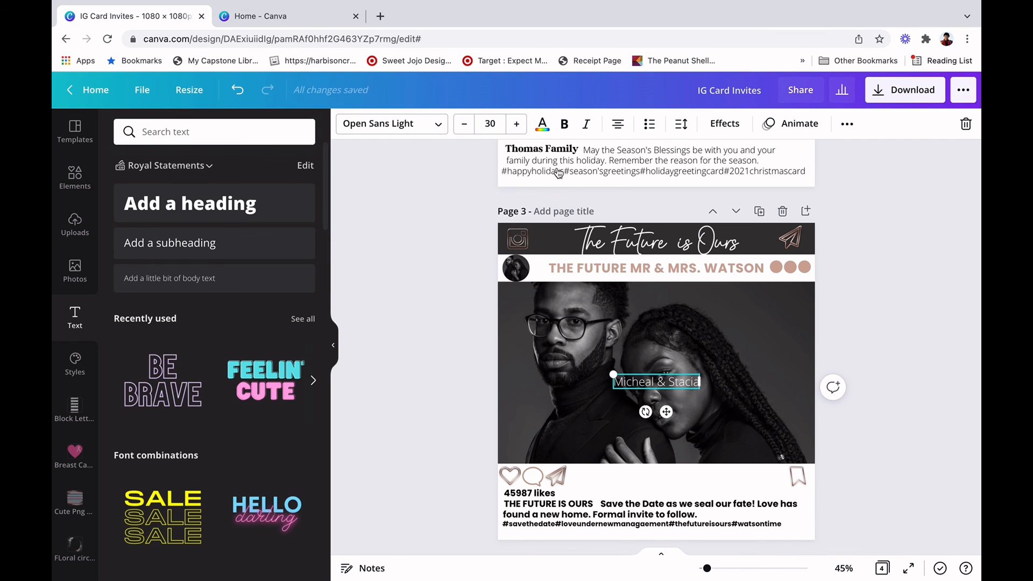
{"action": "left_click_drag", "start_coordinate": [727, 329], "coordinate": [751, 296]}
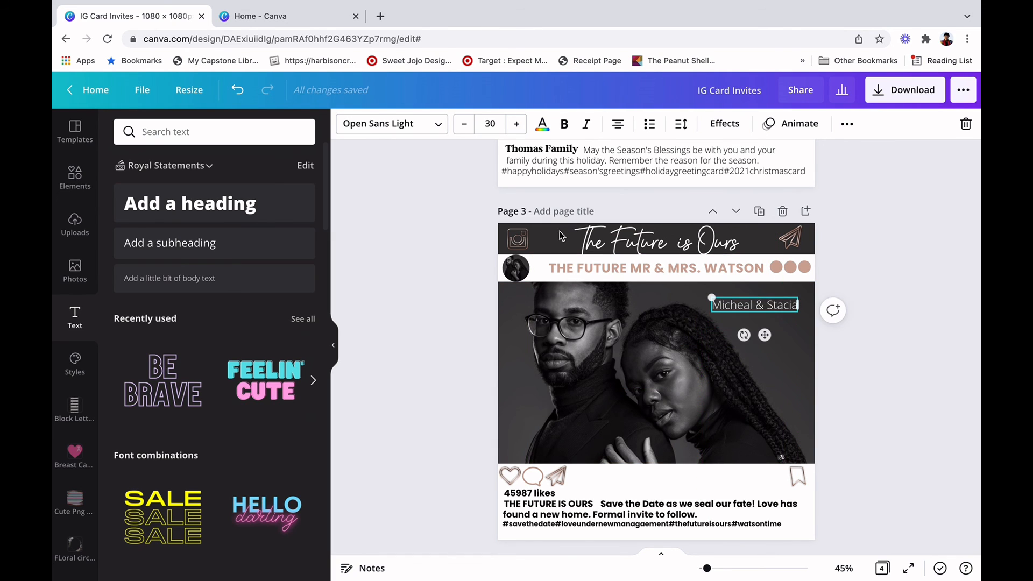
Set the names in Melody Southern Script with the Hollow effect.
{"action": "left_click", "coordinate": [435, 124]}
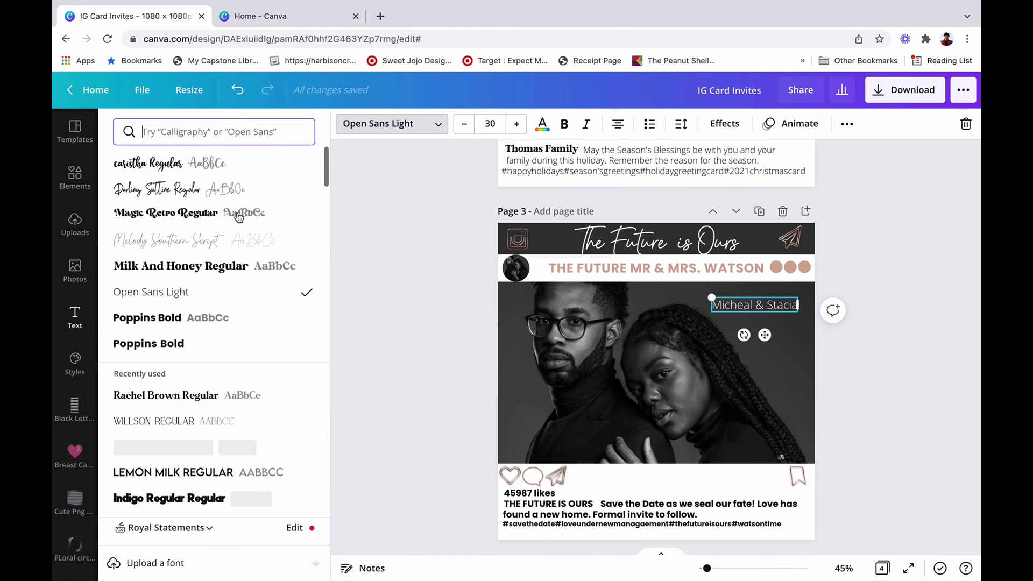
{"action": "left_click", "coordinate": [221, 241]}
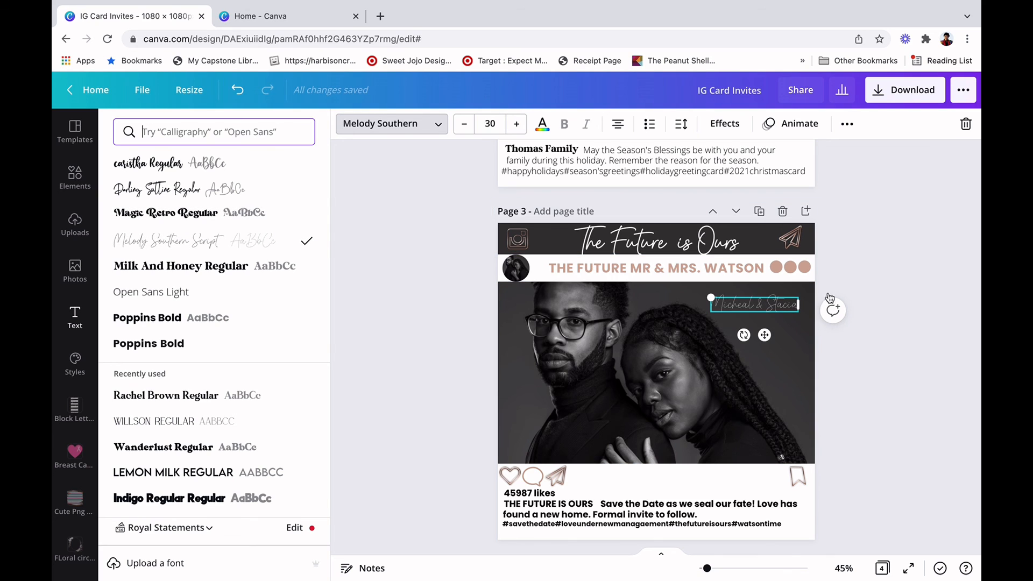
{"action": "left_click", "coordinate": [725, 123]}
{"action": "left_click", "coordinate": [160, 306]}
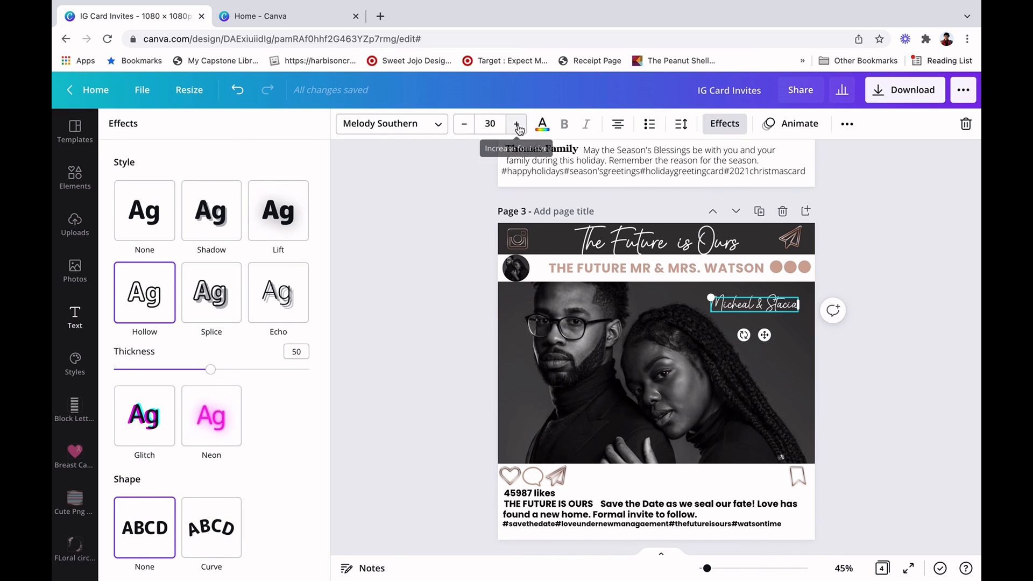
Colour the names with the pink-tan swatch from the Photo Colors palette.
{"action": "left_click", "coordinate": [542, 123]}
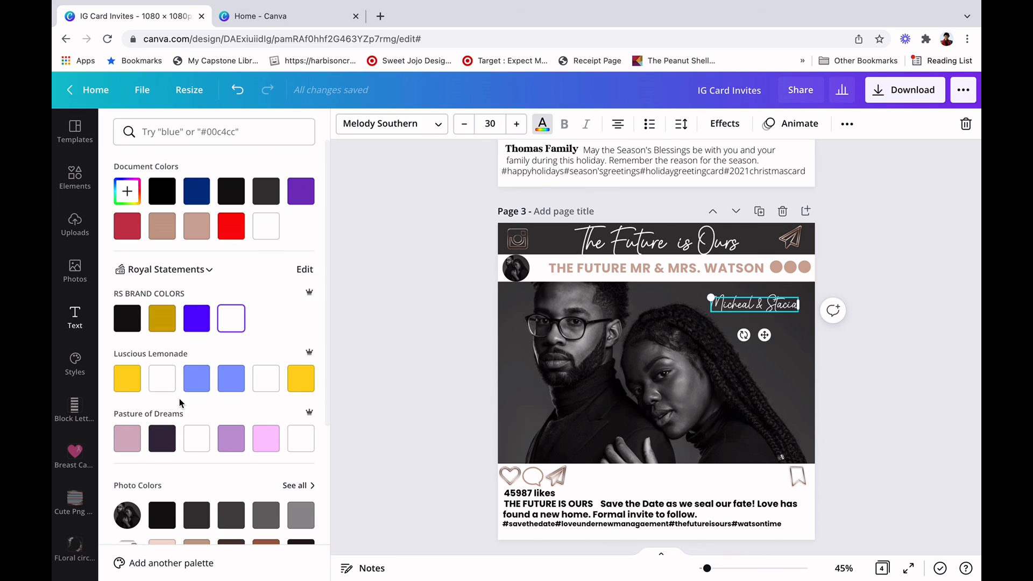
{"action": "scroll", "coordinate": [179, 399], "scroll_direction": "down", "scroll_amount": 3}
{"action": "left_click", "coordinate": [161, 427]}
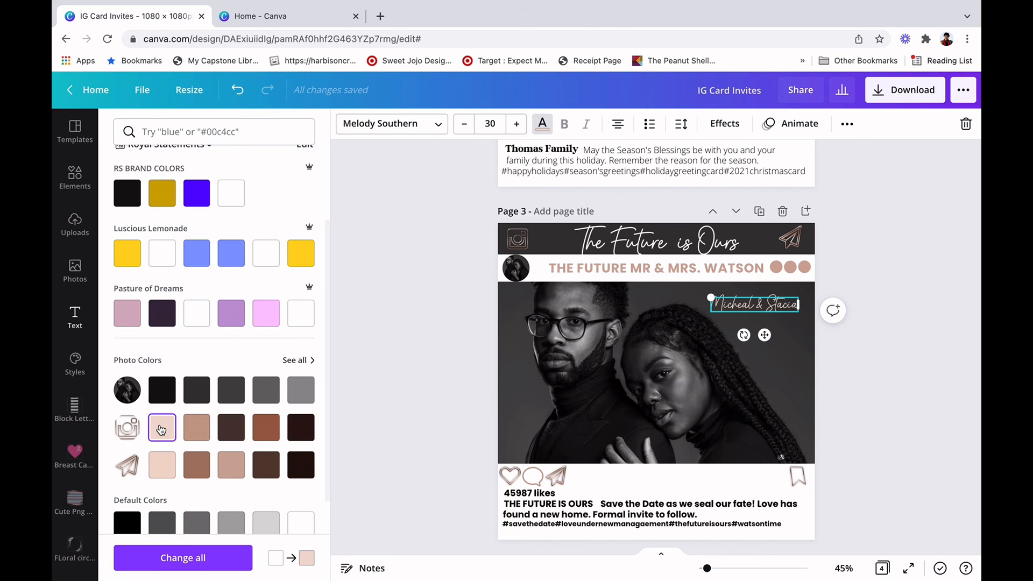
{"action": "left_click", "coordinate": [200, 433]}
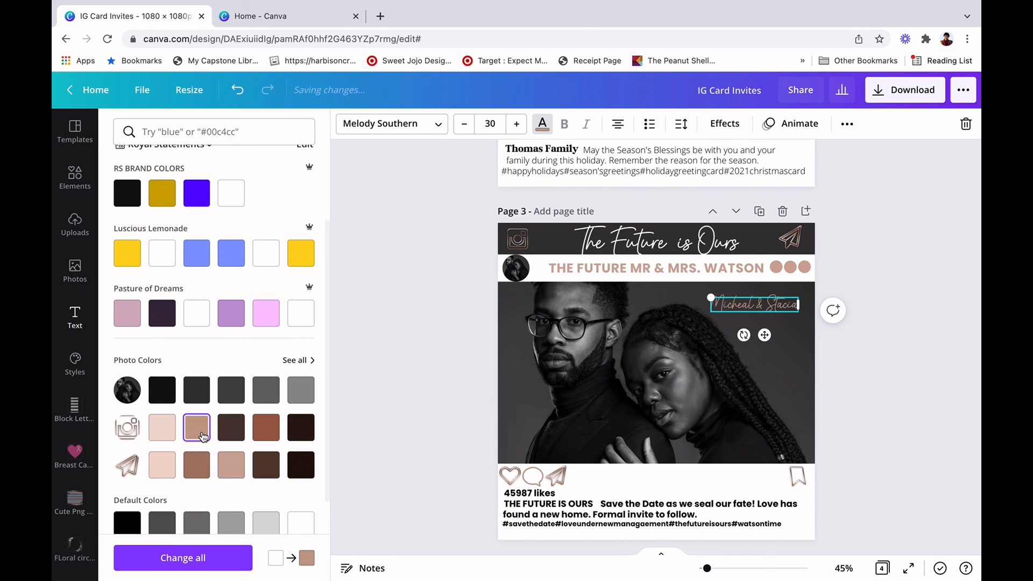
{"action": "left_click", "coordinate": [197, 465]}
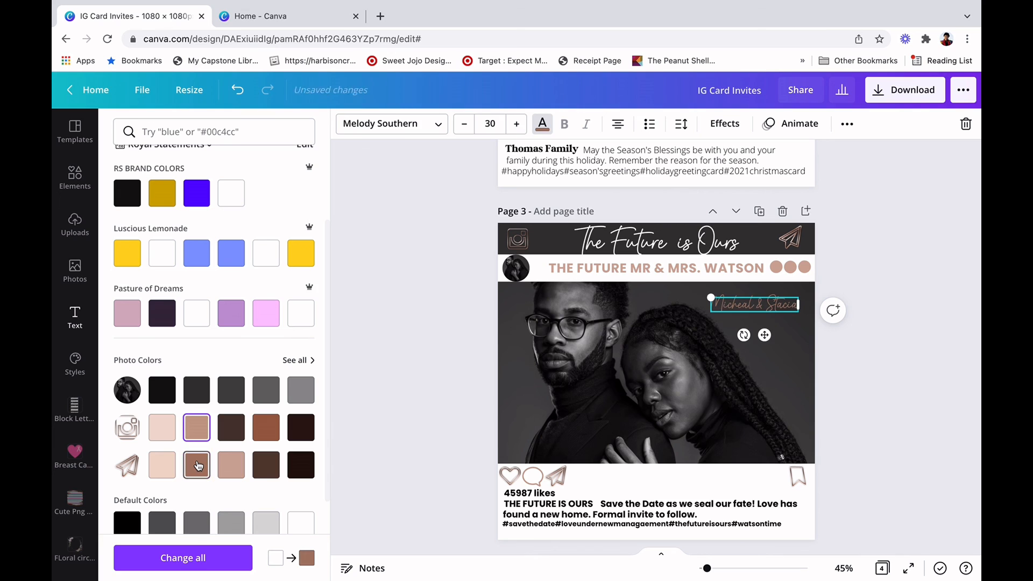
{"action": "left_click", "coordinate": [165, 472]}
{"action": "left_click", "coordinate": [235, 467]}
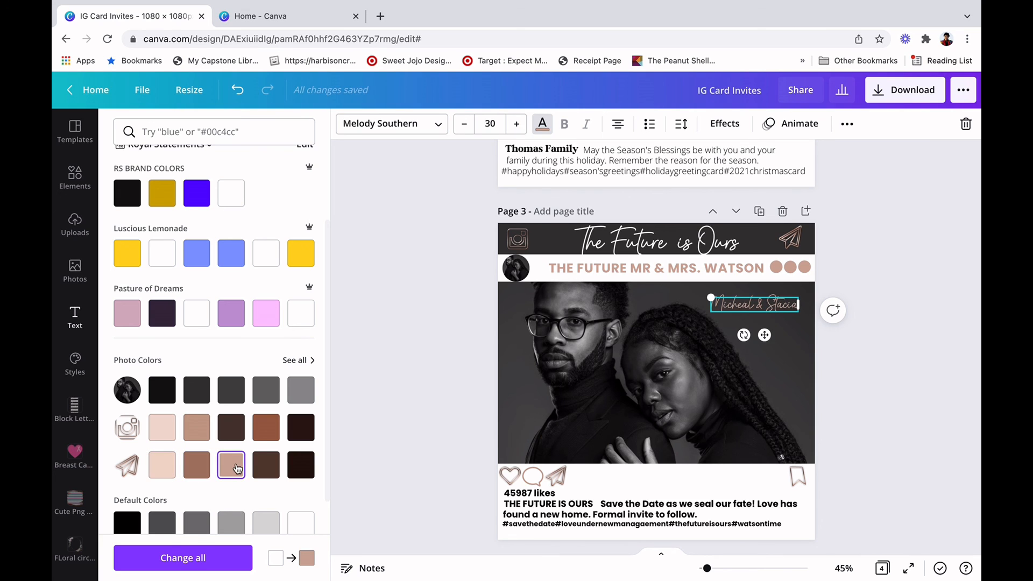
{"action": "left_click", "coordinate": [438, 319]}
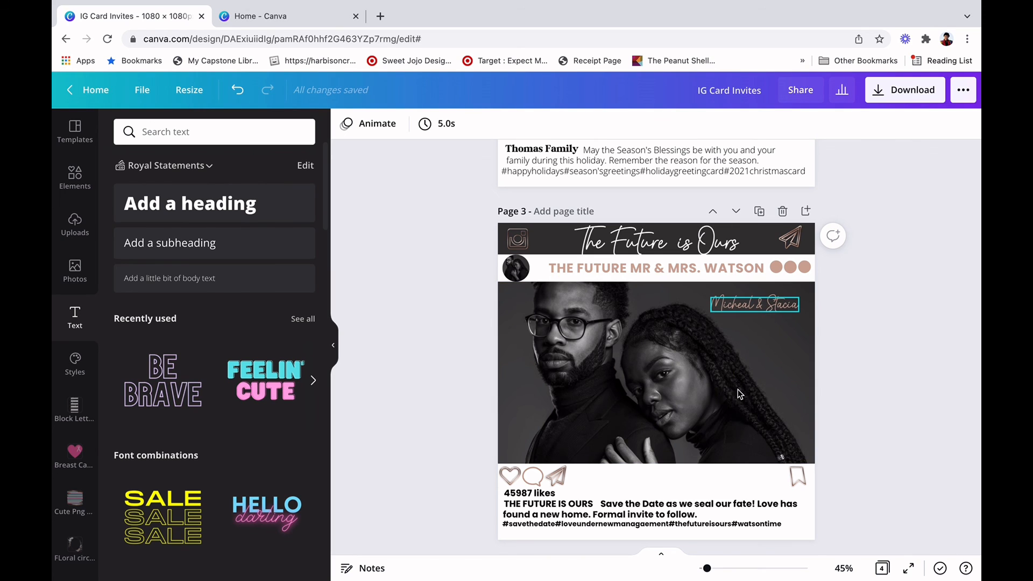
Reposition the couple's names at the photo's top right.
{"action": "left_click_drag", "start_coordinate": [767, 300], "coordinate": [738, 390]}
{"action": "left_click_drag", "start_coordinate": [676, 435], "coordinate": [770, 294]}
{"action": "left_click", "coordinate": [859, 332]}
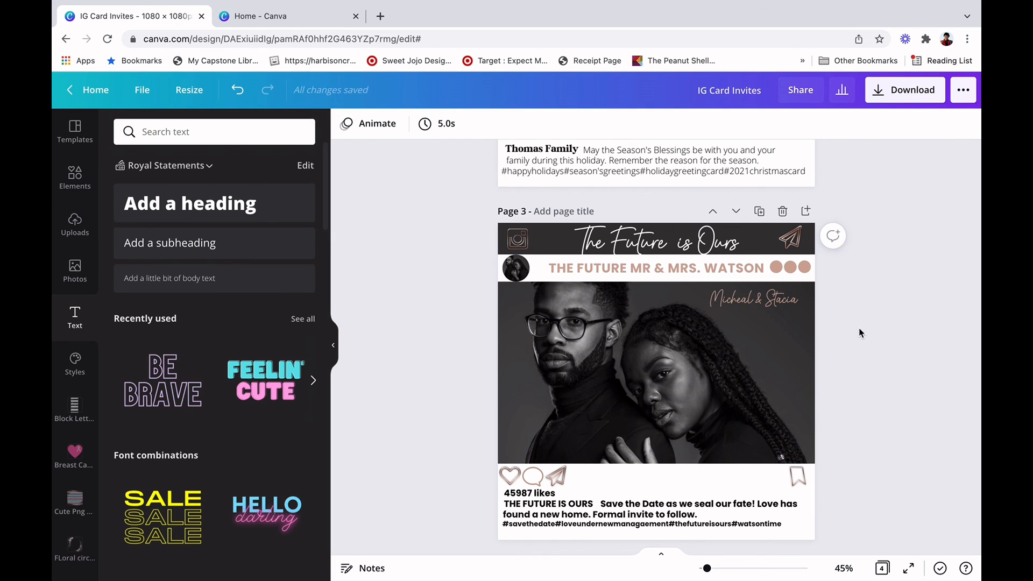
Add an 'August 2022' text box in tan Poppins Bold.
{"action": "left_click", "coordinate": [243, 288]}
{"action": "type", "text": "Augus"}
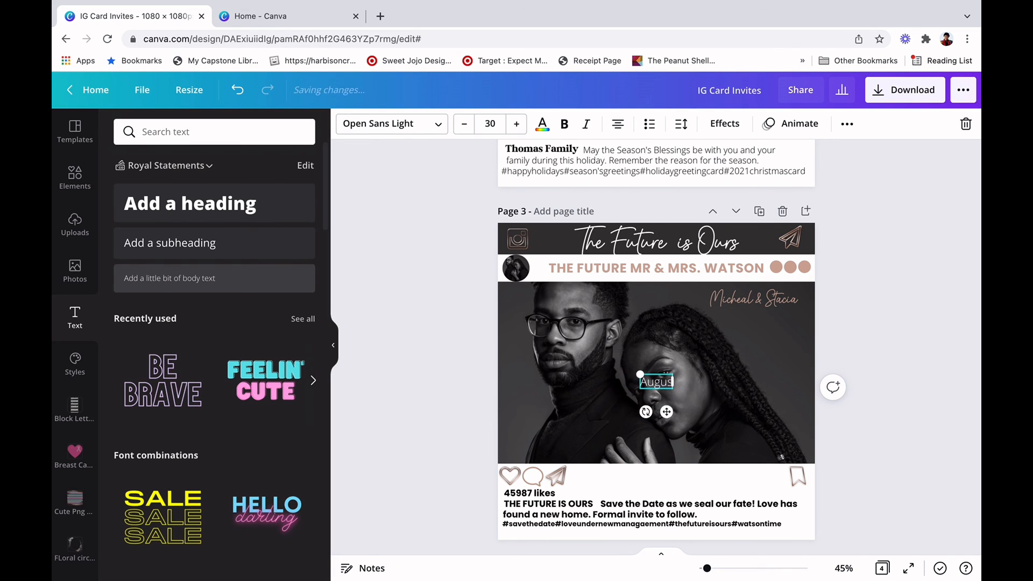
{"action": "type", "text": "t 2022"}
{"action": "left_click", "coordinate": [428, 128]}
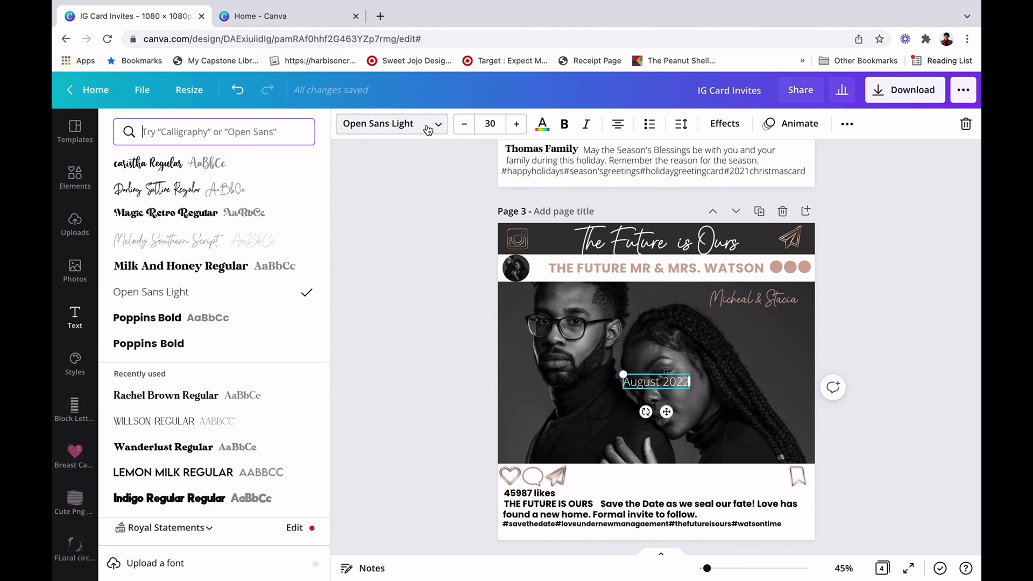
{"action": "left_click", "coordinate": [197, 318]}
{"action": "left_click", "coordinate": [543, 127]}
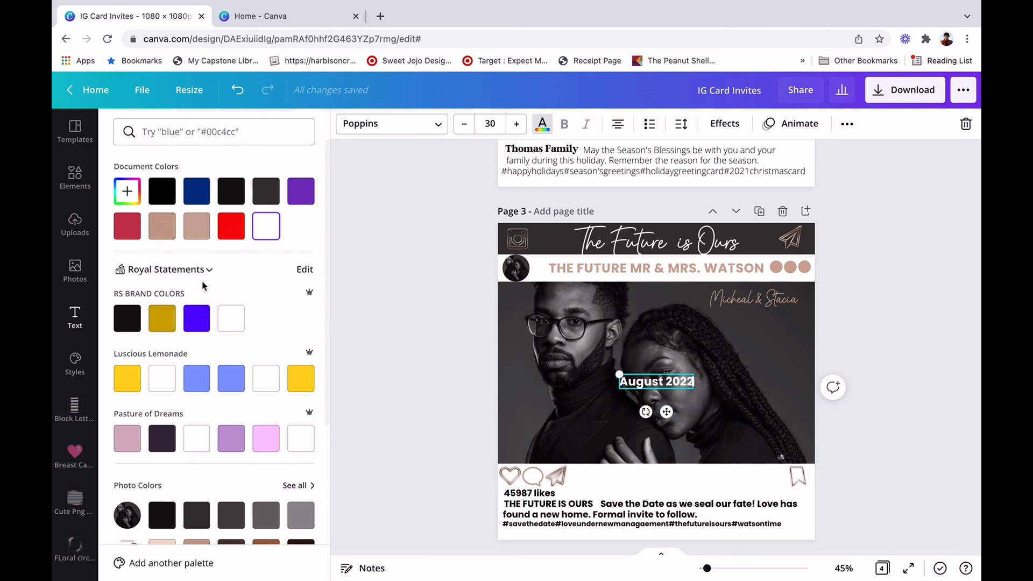
{"action": "left_click", "coordinate": [197, 227]}
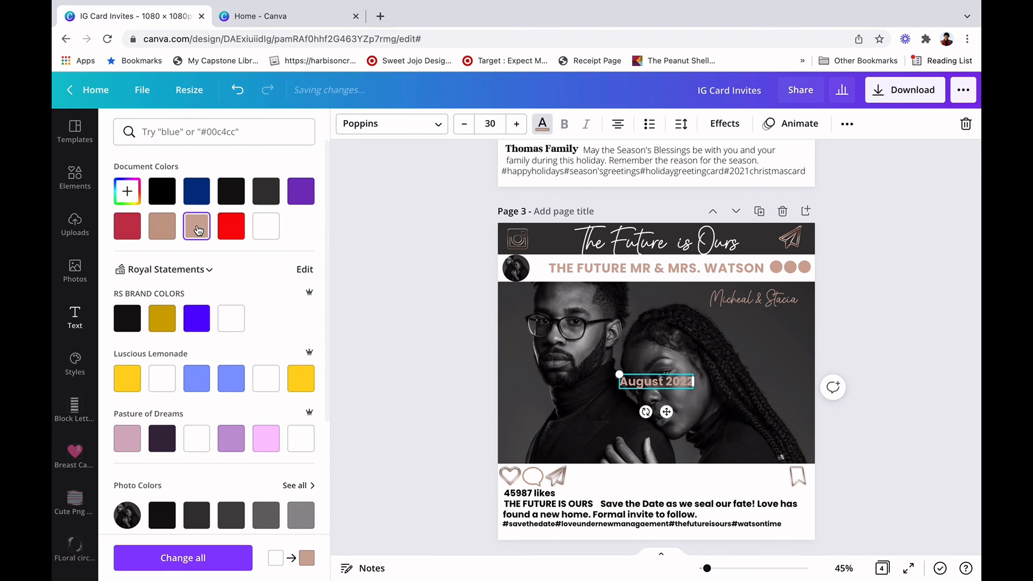
{"action": "key", "text": "Escape"}
{"action": "left_click", "coordinate": [421, 287]}
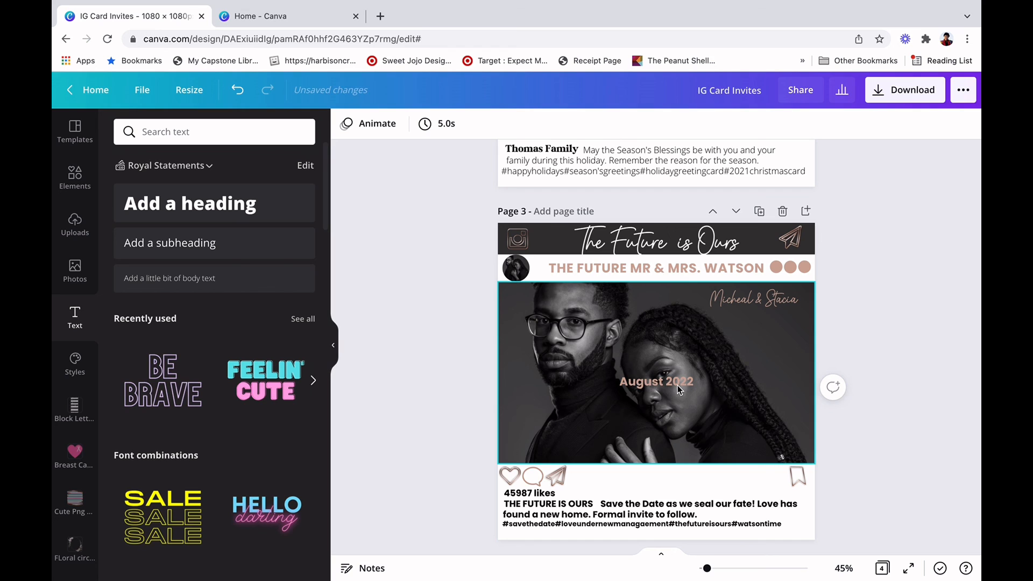
Move the date beneath the names and make it slightly smaller.
{"action": "left_click_drag", "start_coordinate": [677, 381], "coordinate": [774, 318]}
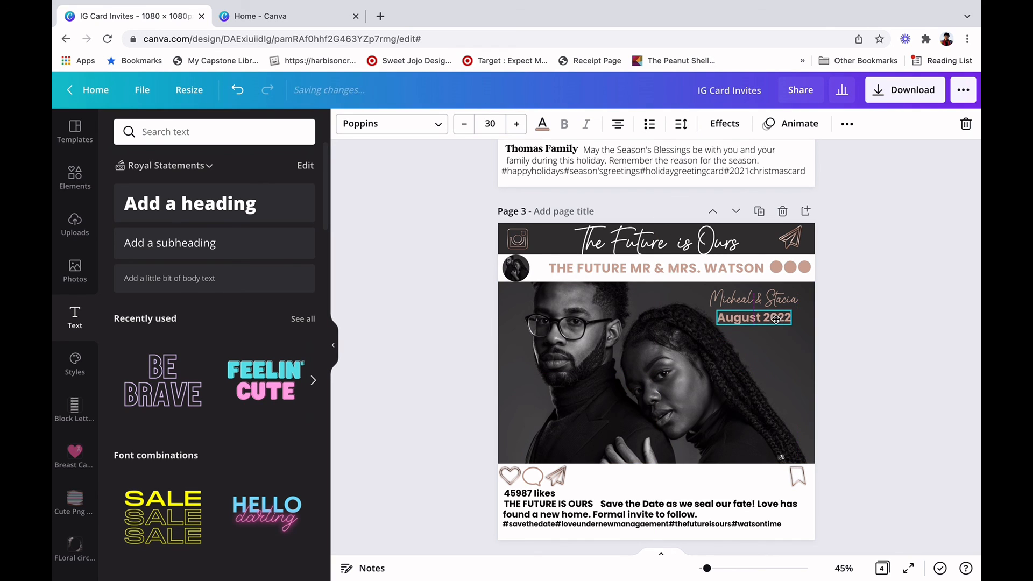
{"action": "left_click", "coordinate": [464, 125]}
{"action": "left_click", "coordinate": [464, 124]}
{"action": "left_click", "coordinate": [464, 124]}
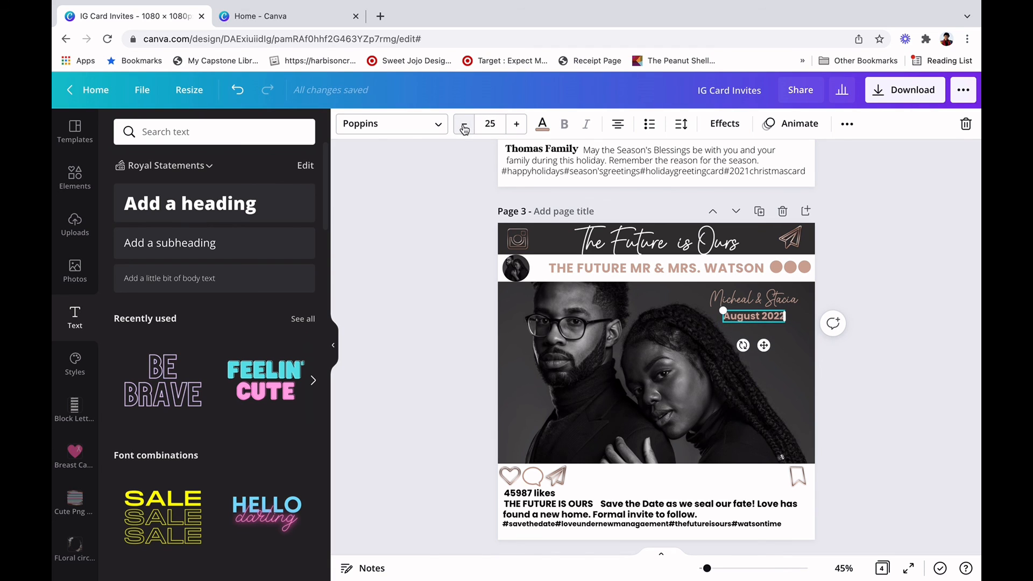
{"action": "left_click", "coordinate": [909, 230]}
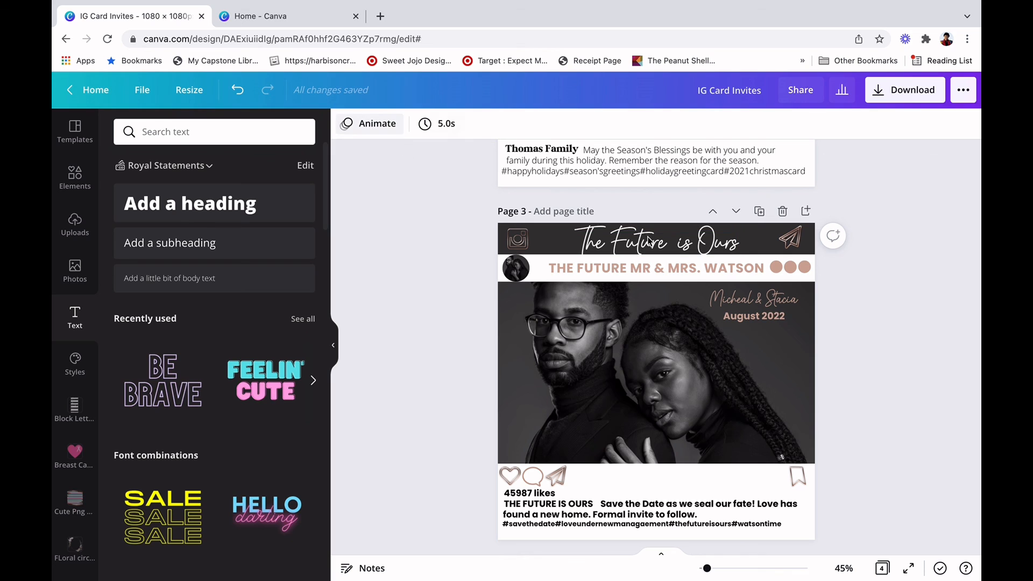
Colour The Future is Ours title tan.
{"action": "left_click", "coordinate": [644, 245]}
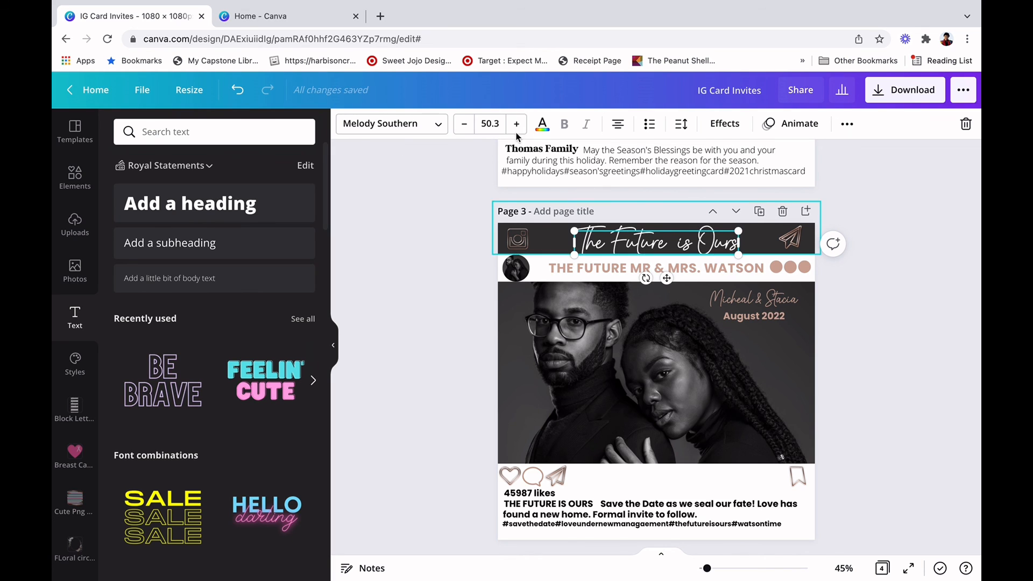
{"action": "left_click", "coordinate": [542, 124]}
{"action": "left_click", "coordinate": [197, 232]}
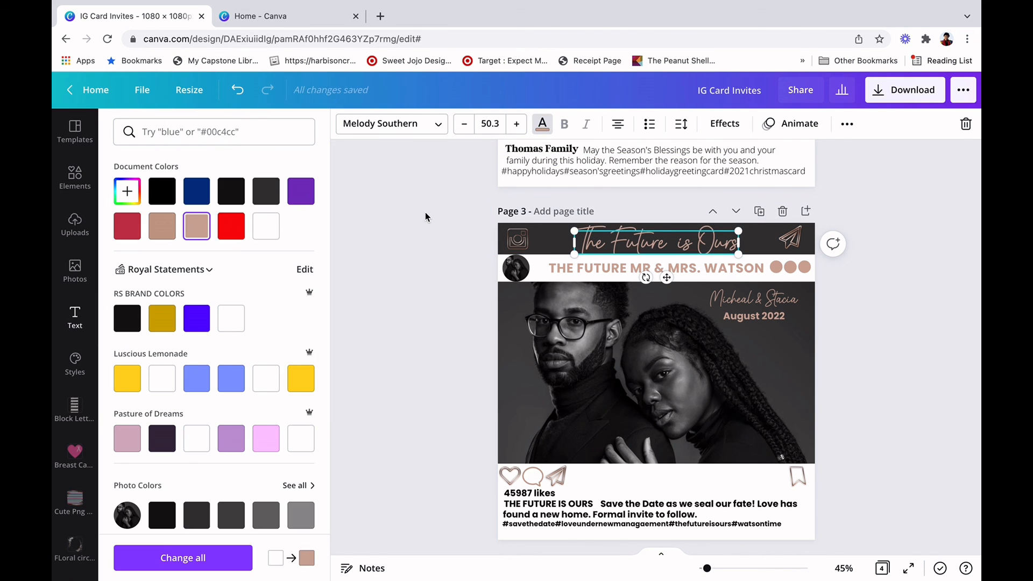
{"action": "left_click", "coordinate": [425, 212]}
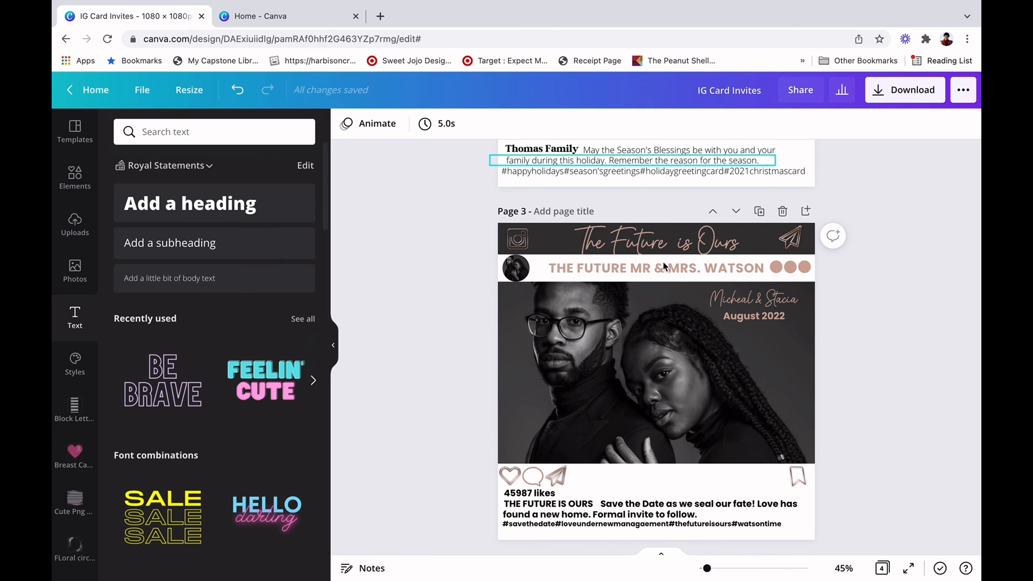
{"action": "left_click", "coordinate": [653, 244]}
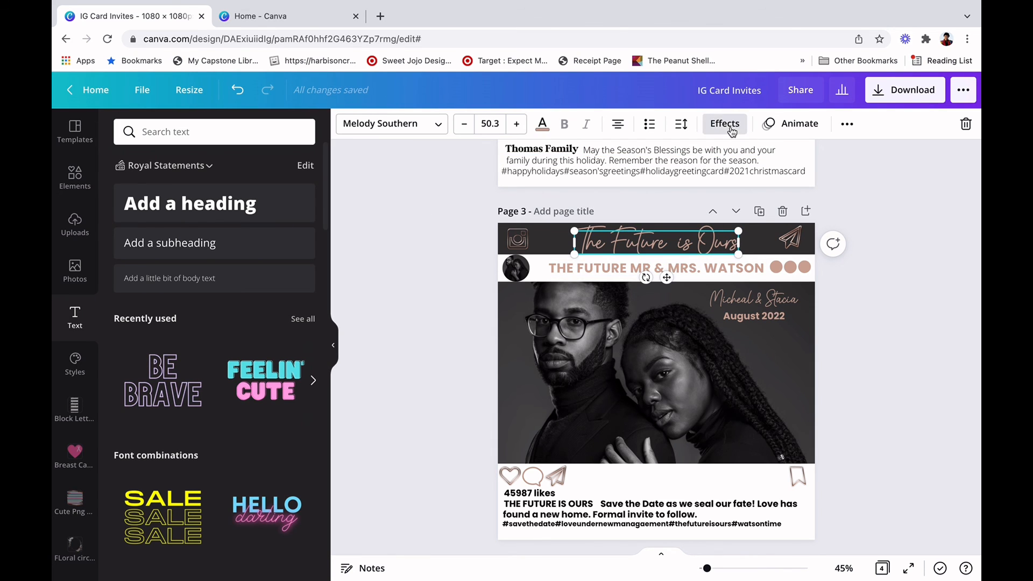
{"action": "left_click", "coordinate": [728, 125]}
{"action": "left_click", "coordinate": [931, 273]}
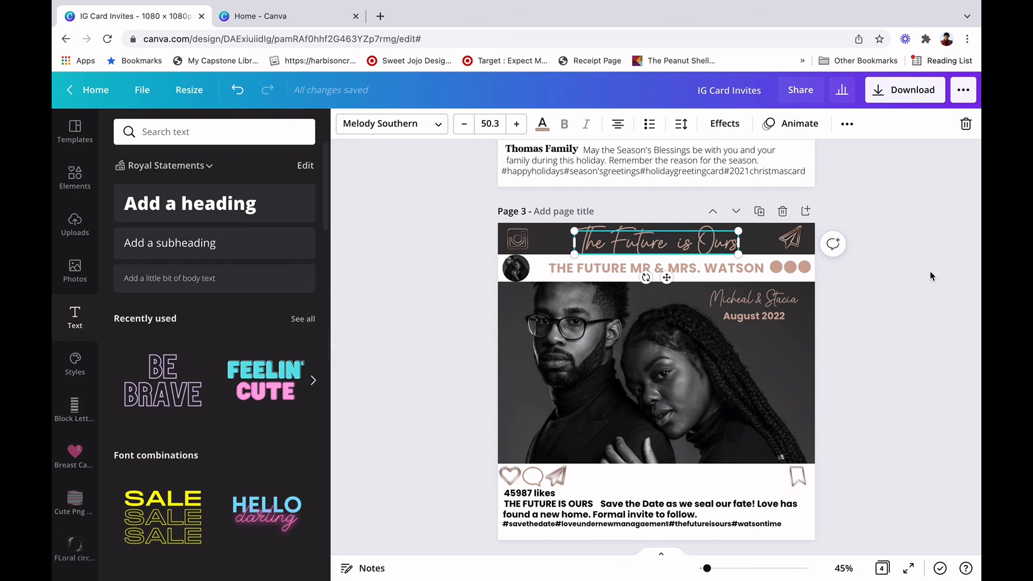
{"action": "left_click", "coordinate": [930, 276]}
Reduce the title's font size to 47.3.
{"action": "left_click", "coordinate": [619, 230]}
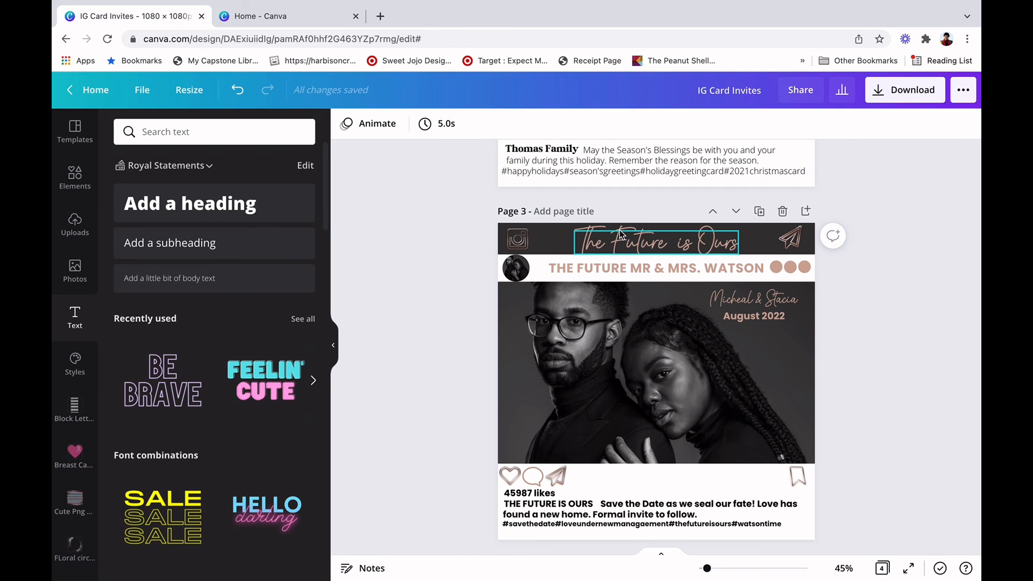
{"action": "left_click", "coordinate": [464, 123]}
{"action": "left_click", "coordinate": [463, 123]}
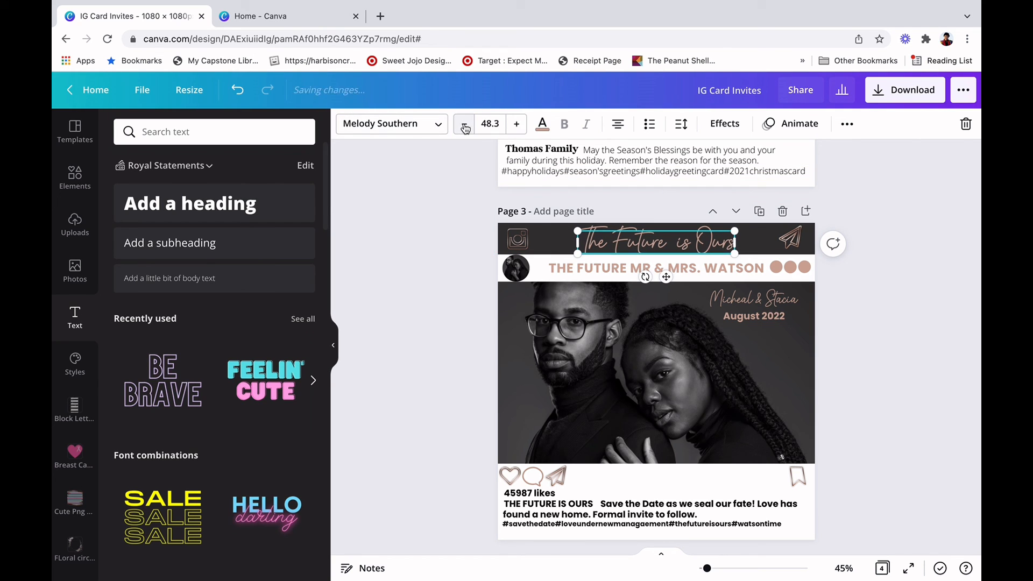
{"action": "left_click", "coordinate": [454, 243]}
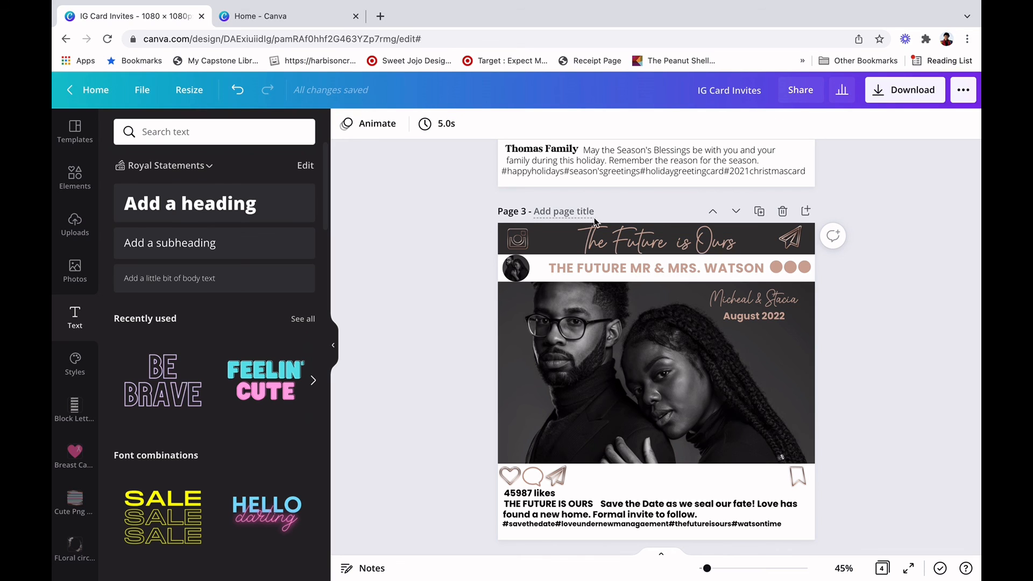
{"action": "left_click", "coordinate": [601, 237]}
{"action": "left_click", "coordinate": [464, 125]}
{"action": "left_click", "coordinate": [455, 239]}
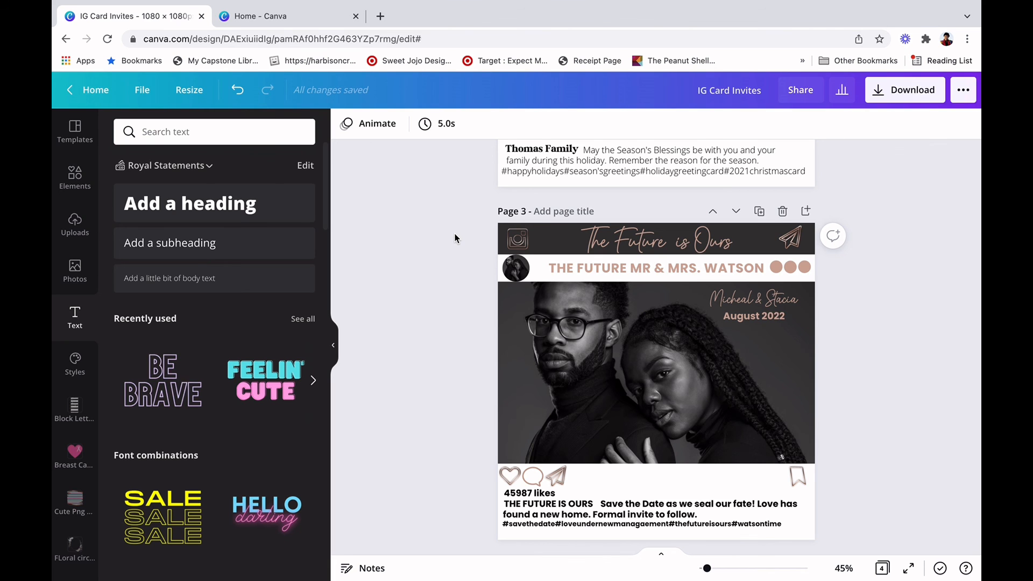
{"action": "scroll", "coordinate": [455, 238], "scroll_direction": "up", "scroll_amount": 12}
{"action": "scroll", "coordinate": [412, 354], "scroll_direction": "down", "scroll_amount": 5}
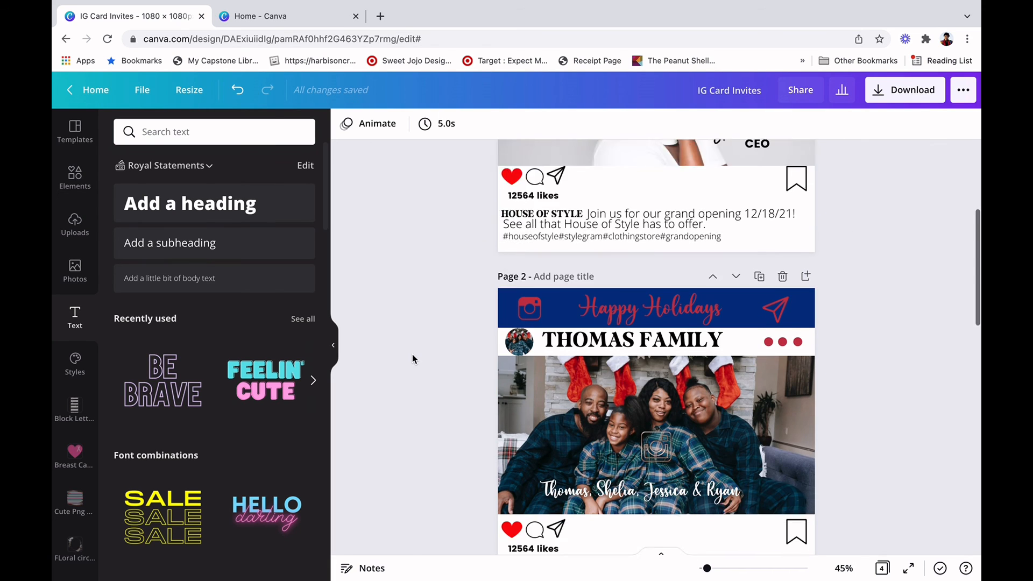
{"action": "scroll", "coordinate": [412, 354], "scroll_direction": "down", "scroll_amount": 2}
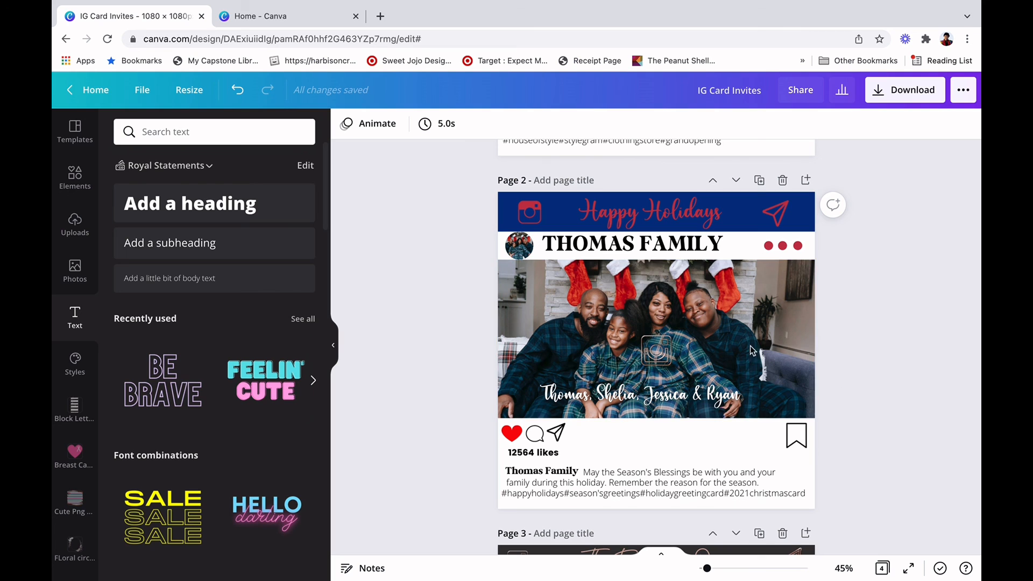
{"action": "scroll", "coordinate": [931, 412], "scroll_direction": "down", "scroll_amount": 8}
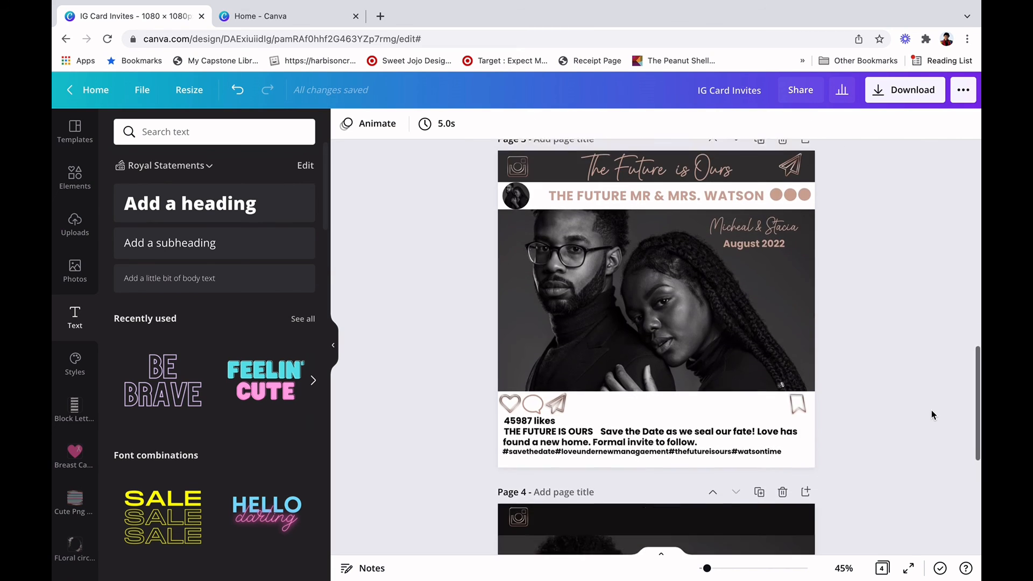
{"action": "scroll", "coordinate": [932, 411], "scroll_direction": "up", "scroll_amount": 1}
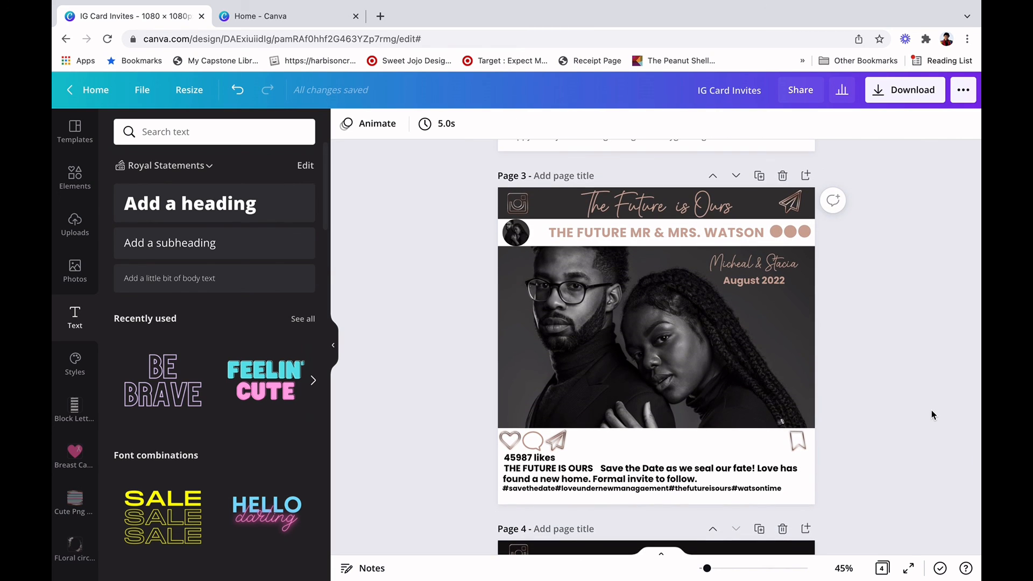